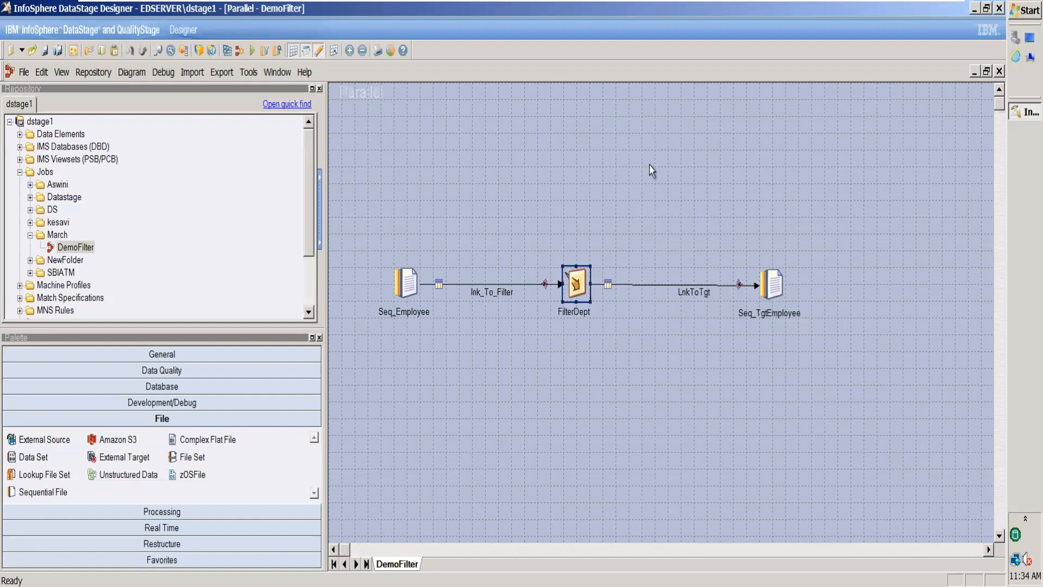
# Step: Compile the DemoFilter job and run it with no limit on warnings
pyautogui.click(226, 52)
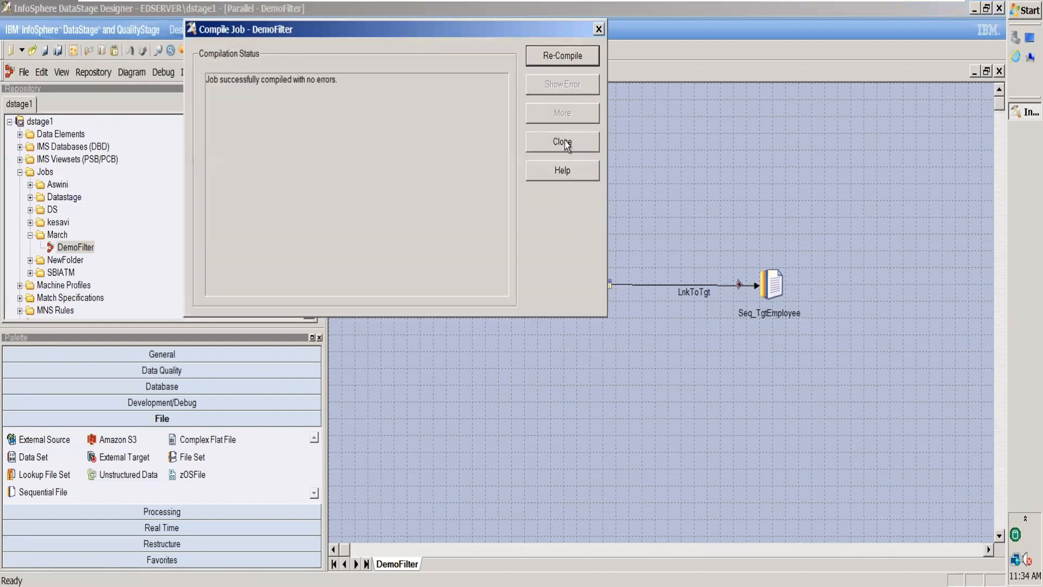
pyautogui.click(563, 142)
pyautogui.click(257, 51)
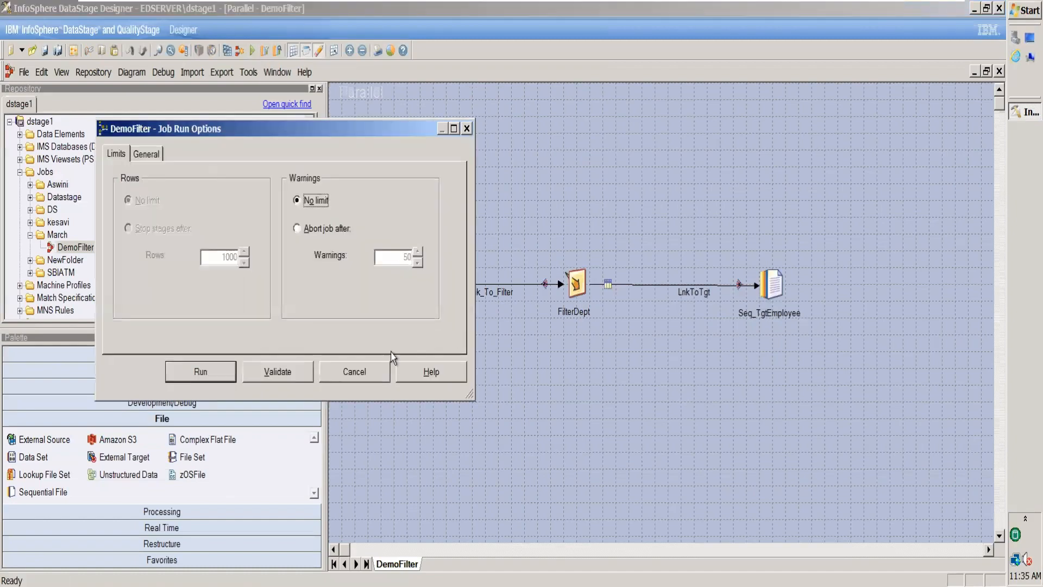
pyautogui.click(204, 371)
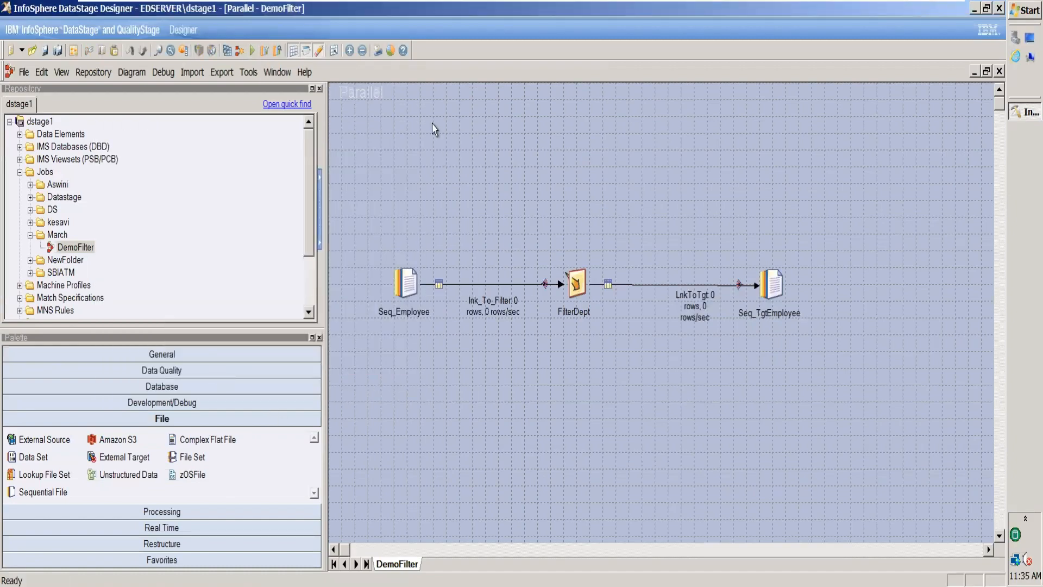
# Step: Close the Repository and Palette panes and enlarge the job diagram
pyautogui.click(349, 50)
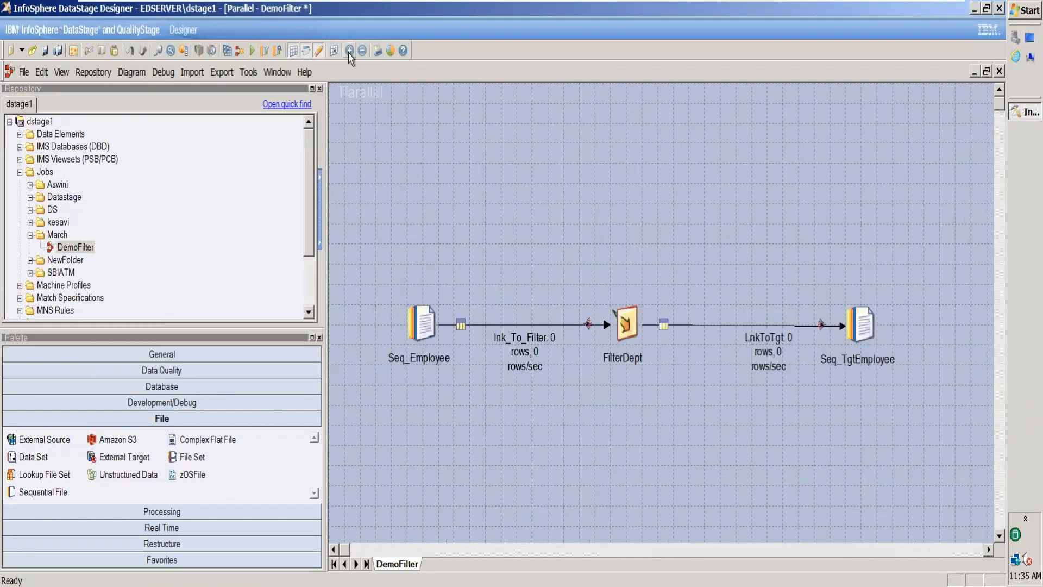
pyautogui.click(350, 51)
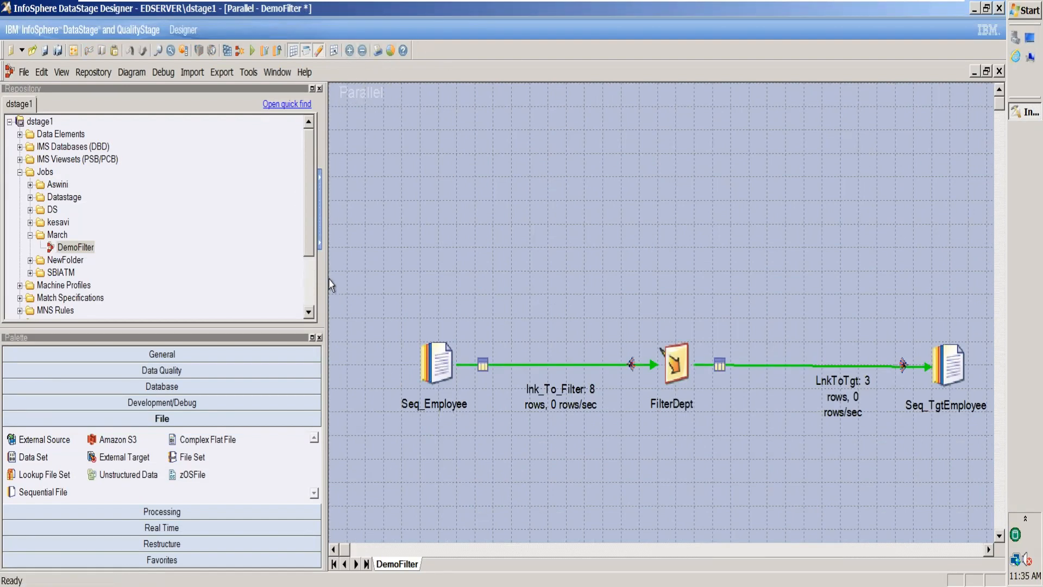
pyautogui.click(319, 89)
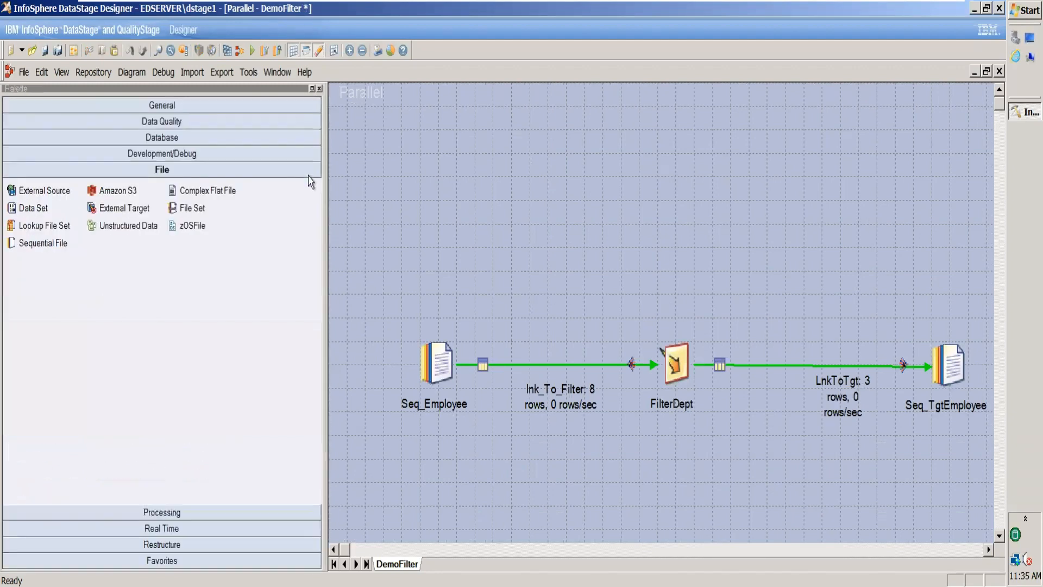
pyautogui.click(319, 88)
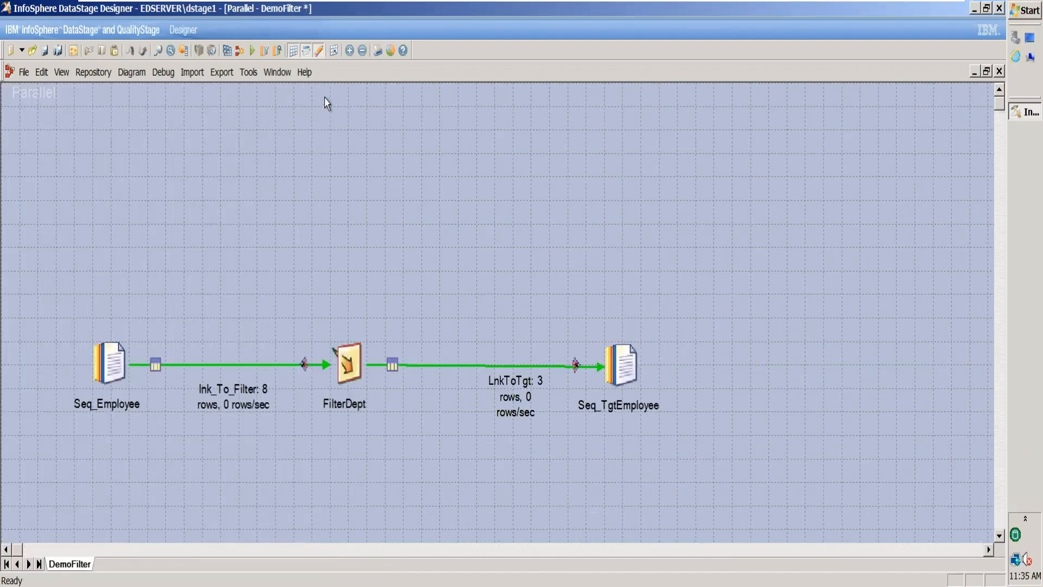
pyautogui.click(349, 50)
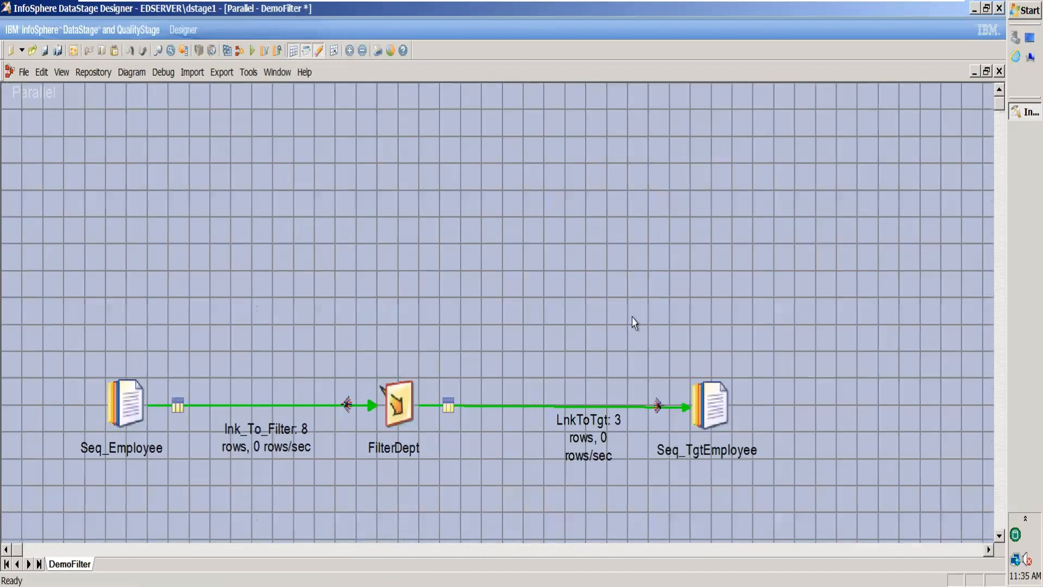
# Step: Toggle the canvas grid lines off and on again
pyautogui.click(292, 53)
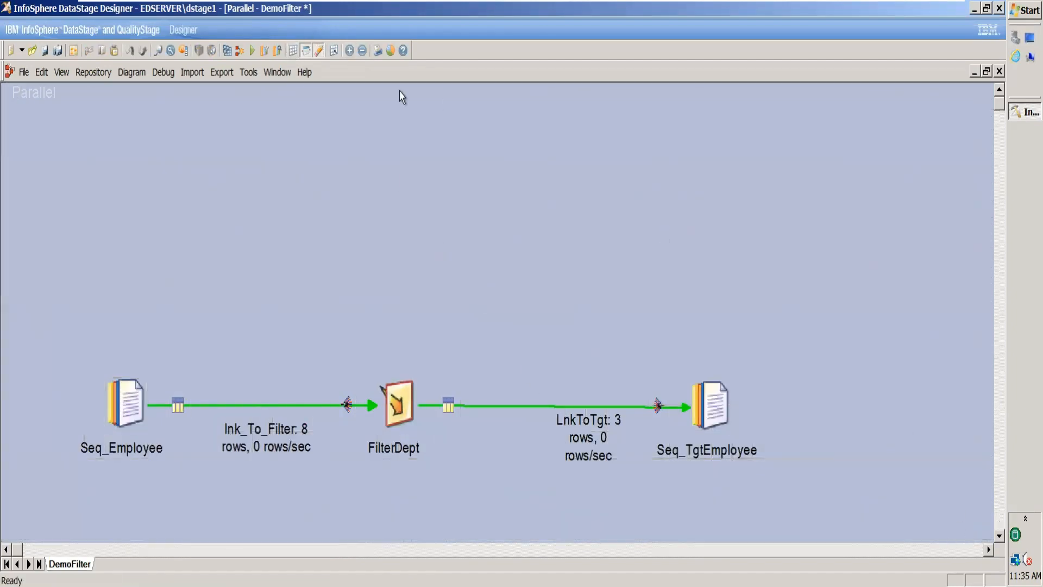
pyautogui.click(294, 52)
pyautogui.click(294, 52)
pyautogui.click(294, 52)
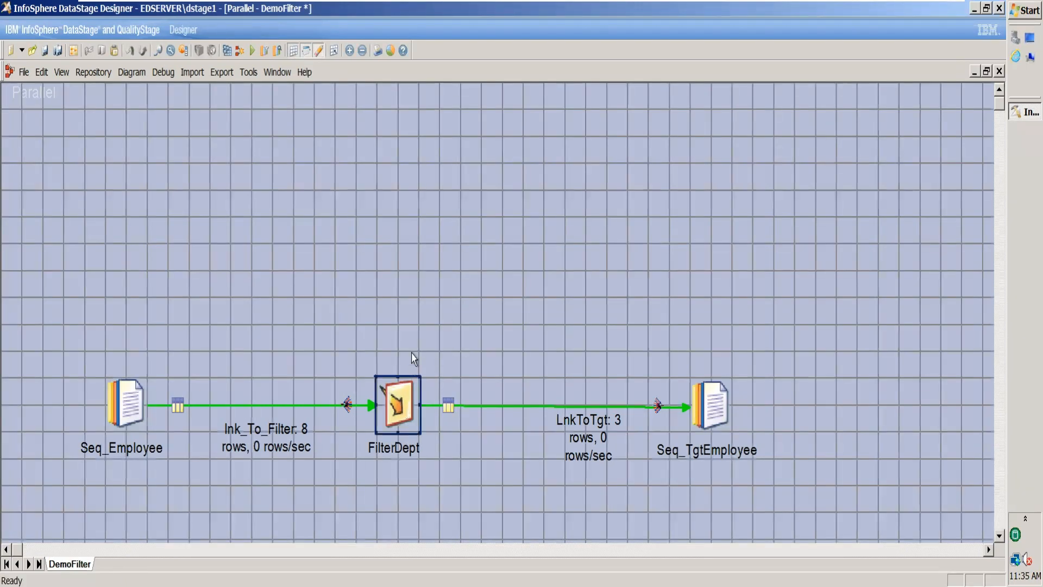
# Step: Move Seq_Employee, FilterDept and Seq_TgtEmployee up into one aligned row on the canvas, and hide the grid lines
pyautogui.moveTo(402, 405); pyautogui.dragTo(439, 230)
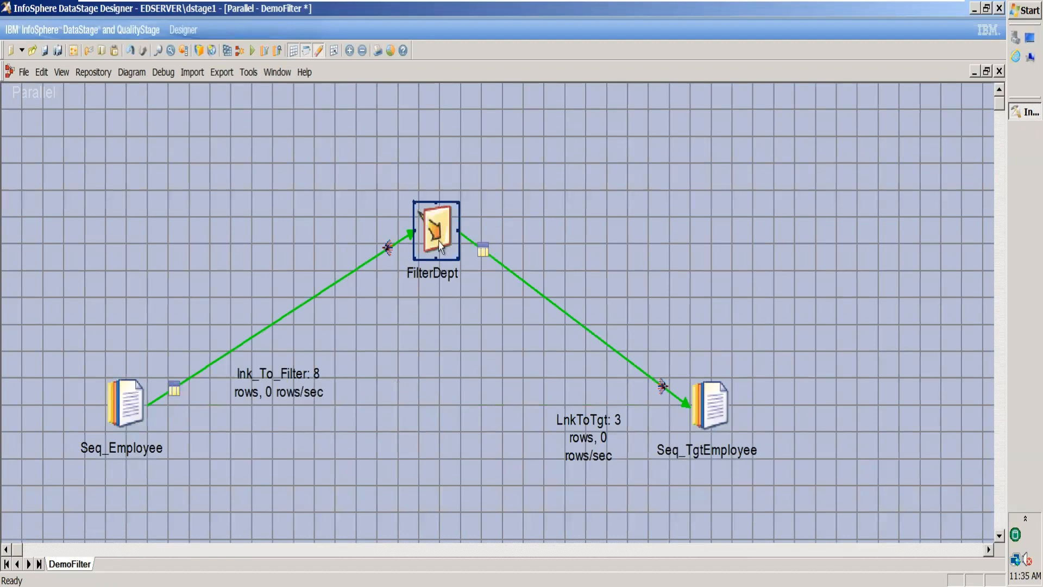
pyautogui.moveTo(127, 411); pyautogui.dragTo(128, 300)
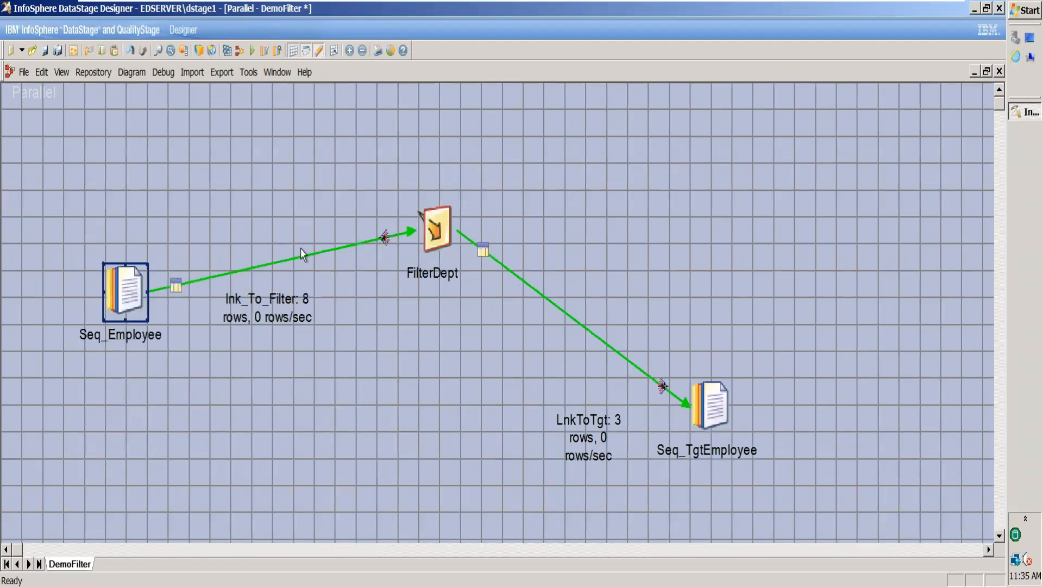
pyautogui.moveTo(445, 228); pyautogui.dragTo(450, 291)
pyautogui.moveTo(716, 412); pyautogui.dragTo(716, 296)
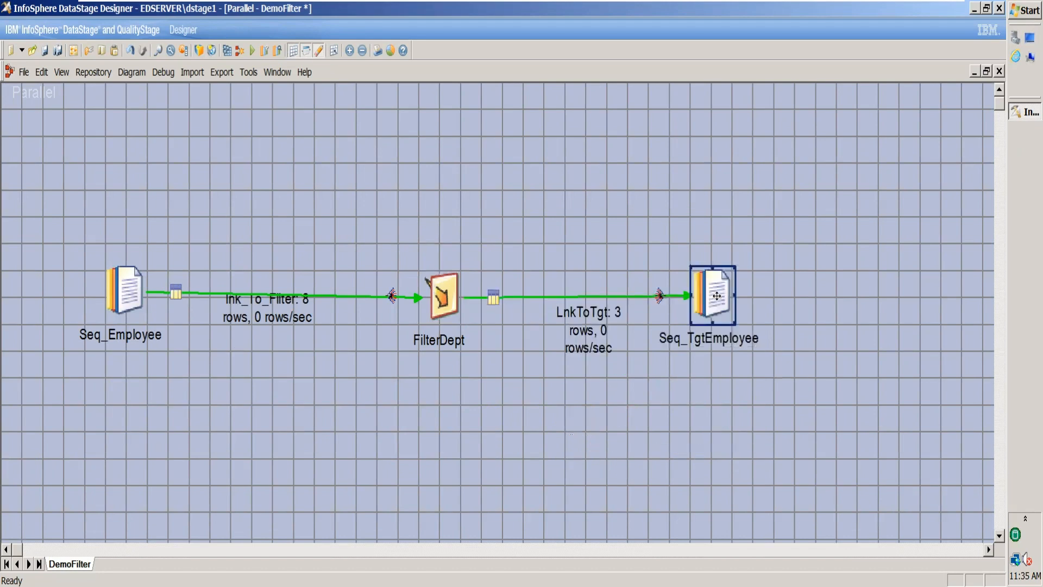
pyautogui.click(717, 296)
pyautogui.click(293, 54)
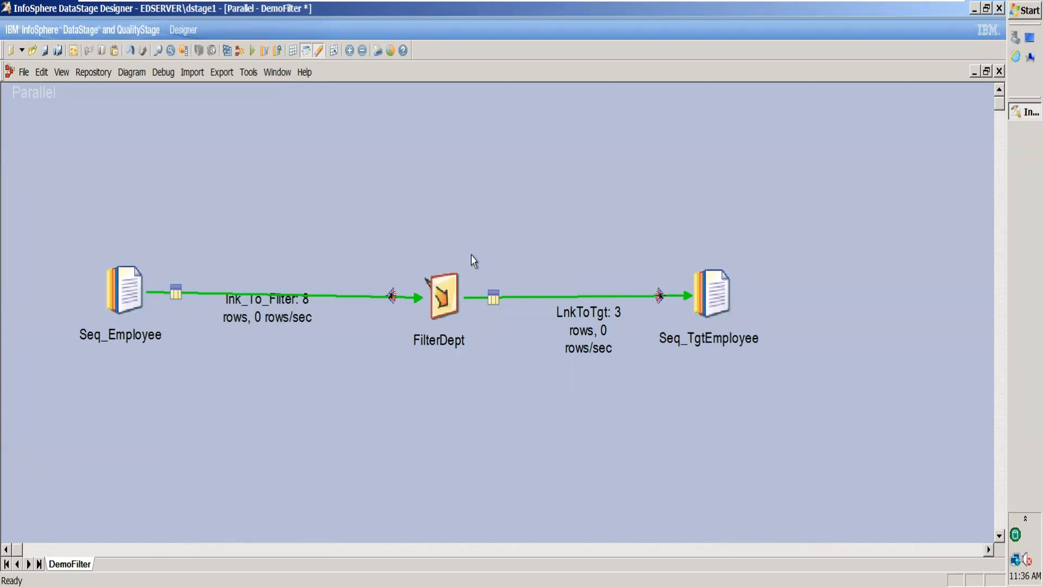
# Step: Try to change the where clause of the FilterDept stage to DeptName = "IT"
pyautogui.doubleClick(447, 309)
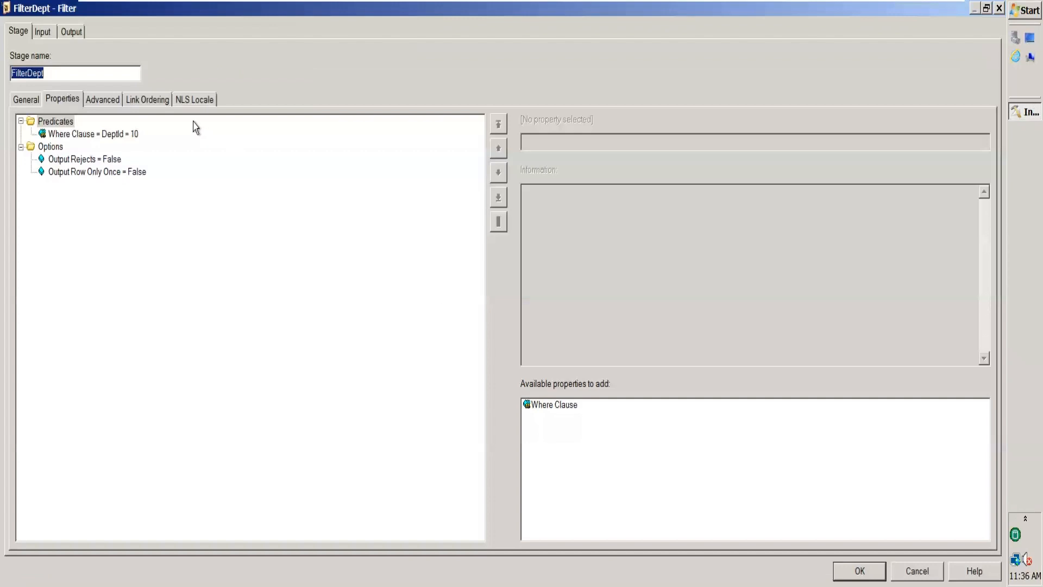
pyautogui.click(131, 135)
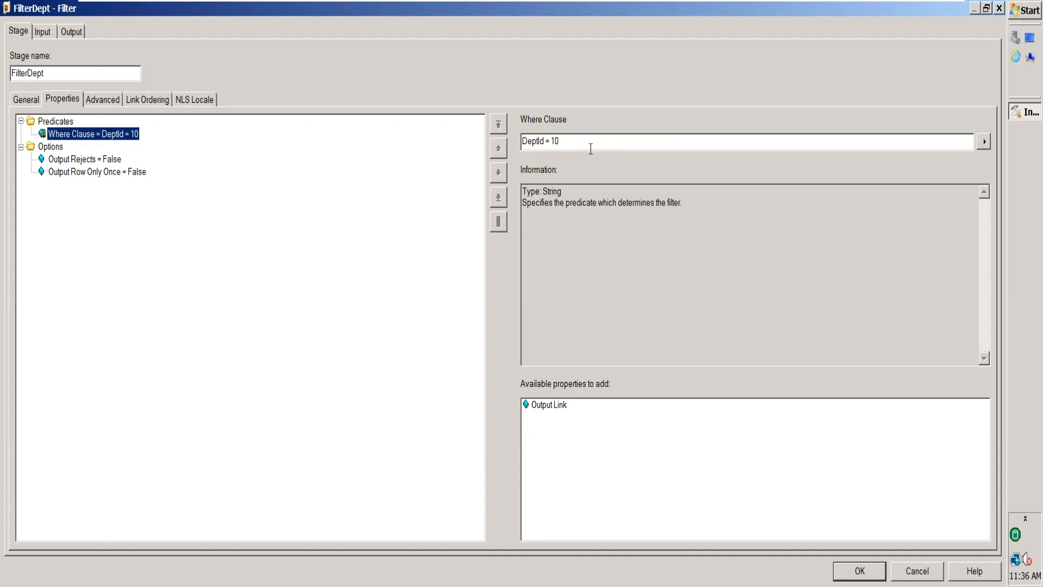
pyautogui.click(576, 143)
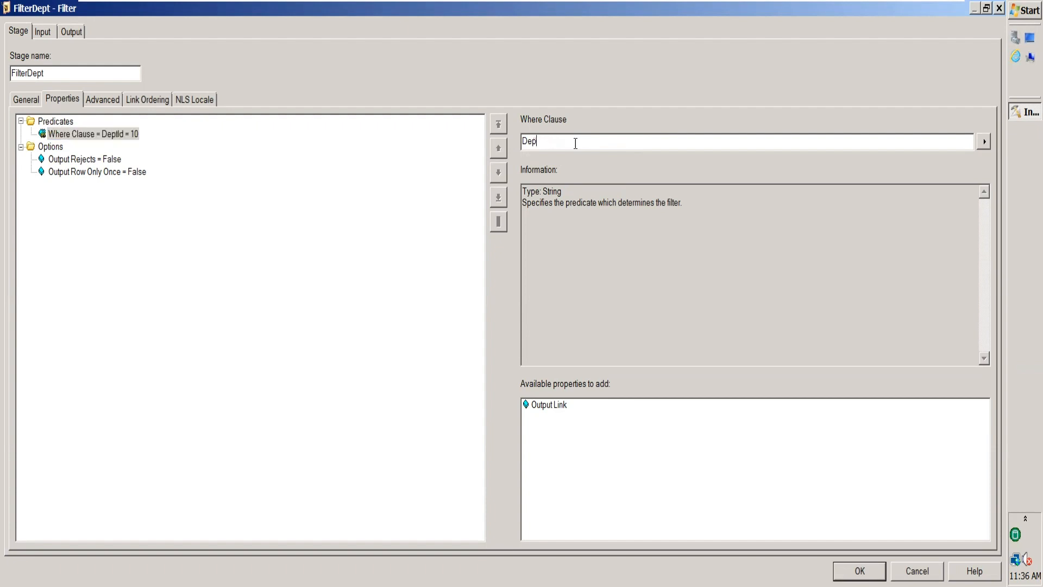
pyautogui.write('Name = "IT')
pyautogui.click(535, 142)
pyautogui.write('t')
pyautogui.press('Return')
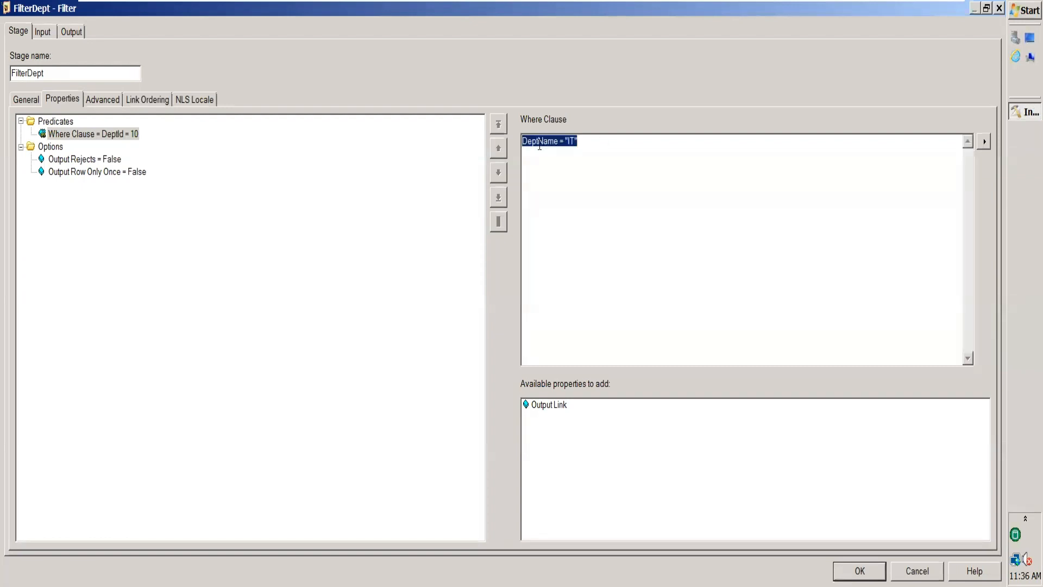
pyautogui.click(592, 146)
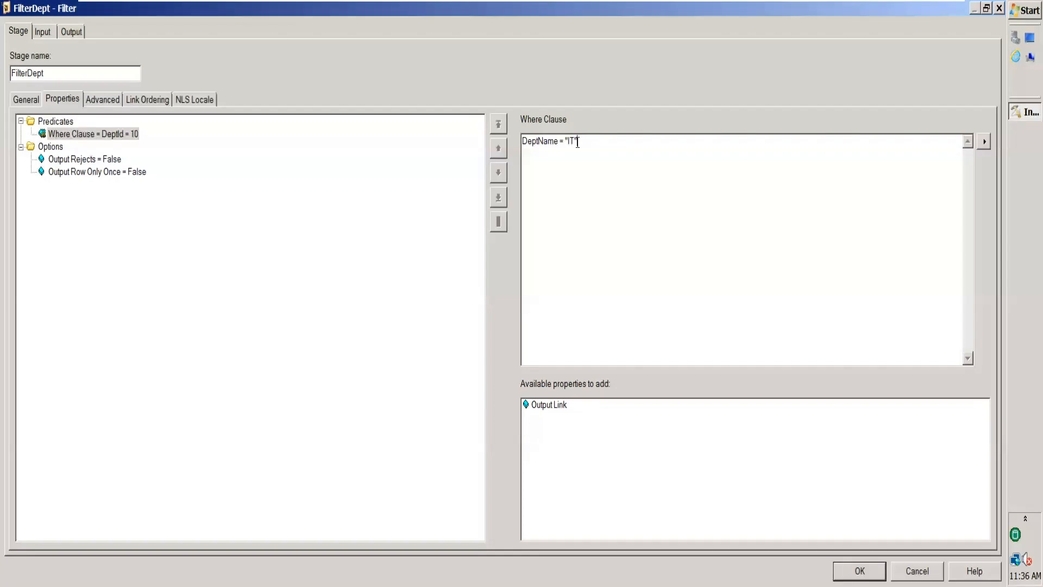
pyautogui.moveTo(578, 142); pyautogui.dragTo(564, 144)
pyautogui.click(186, 216)
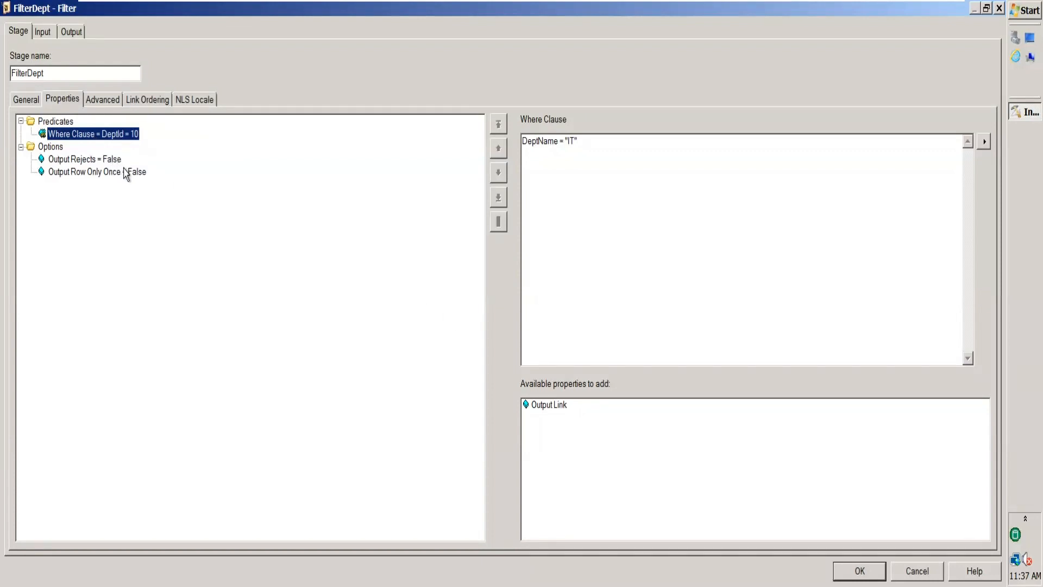
pyautogui.press('Return')
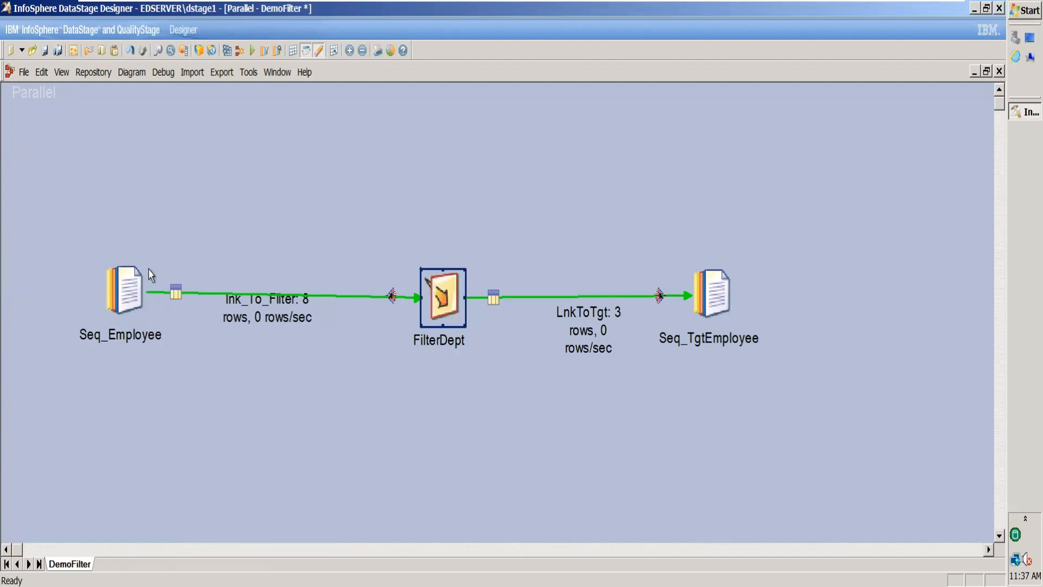
# Step: Set the Output Rejects option of the FilterDept stage to True and save the stage properties
pyautogui.doubleClick(449, 306)
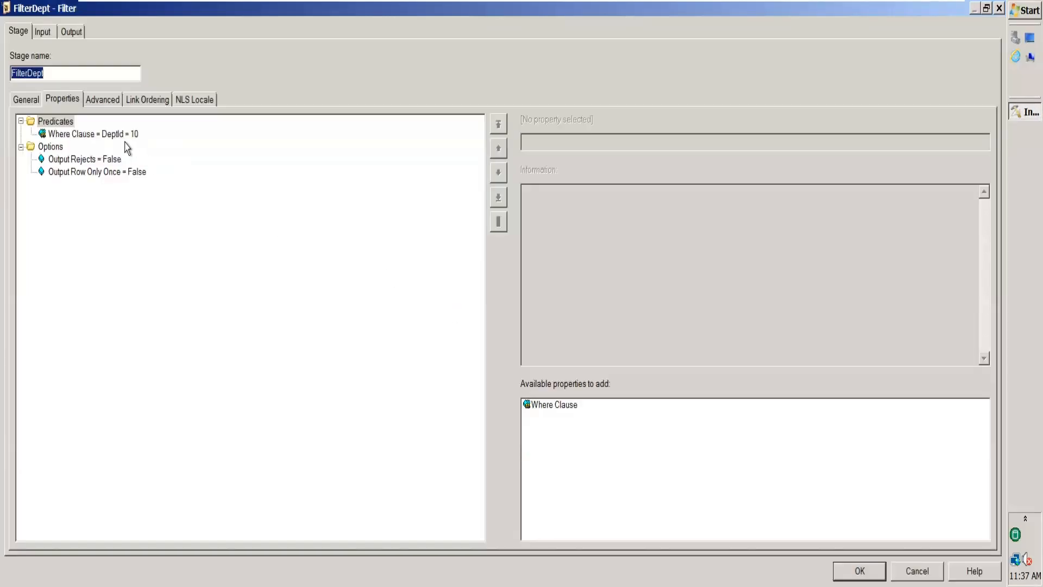
pyautogui.click(859, 571)
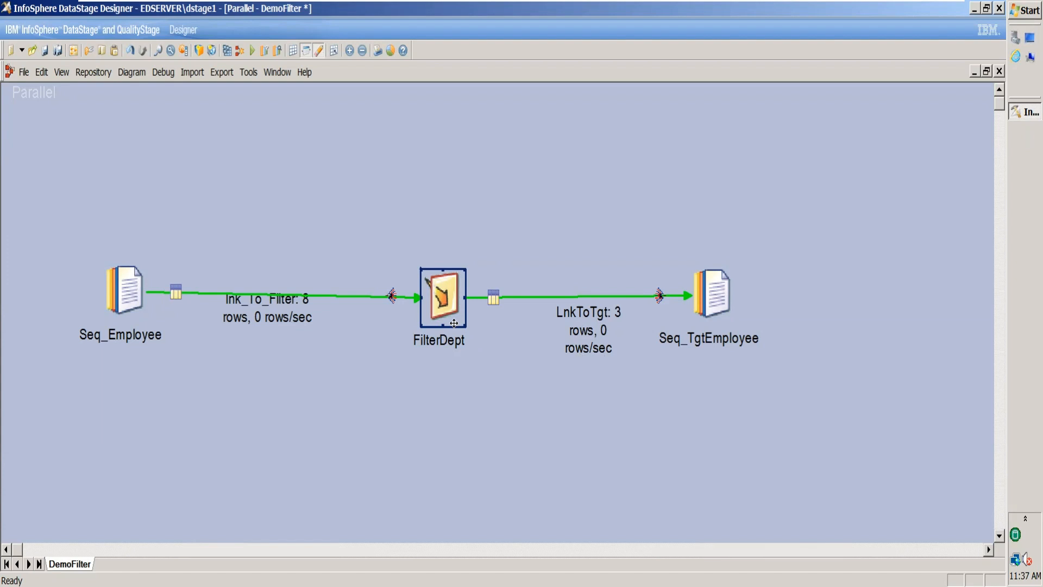
pyautogui.doubleClick(445, 298)
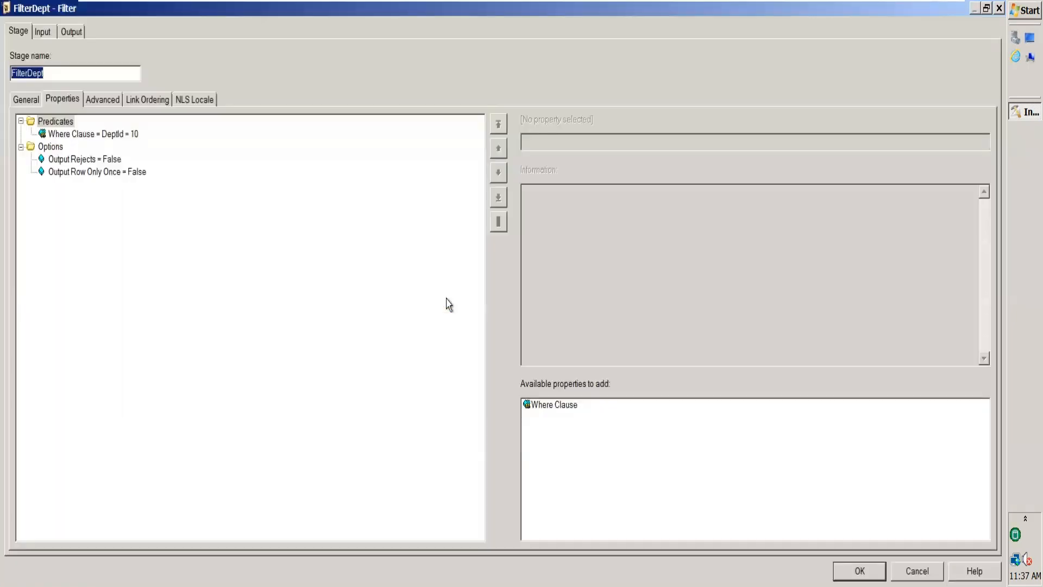
pyautogui.click(19, 29)
pyautogui.click(51, 147)
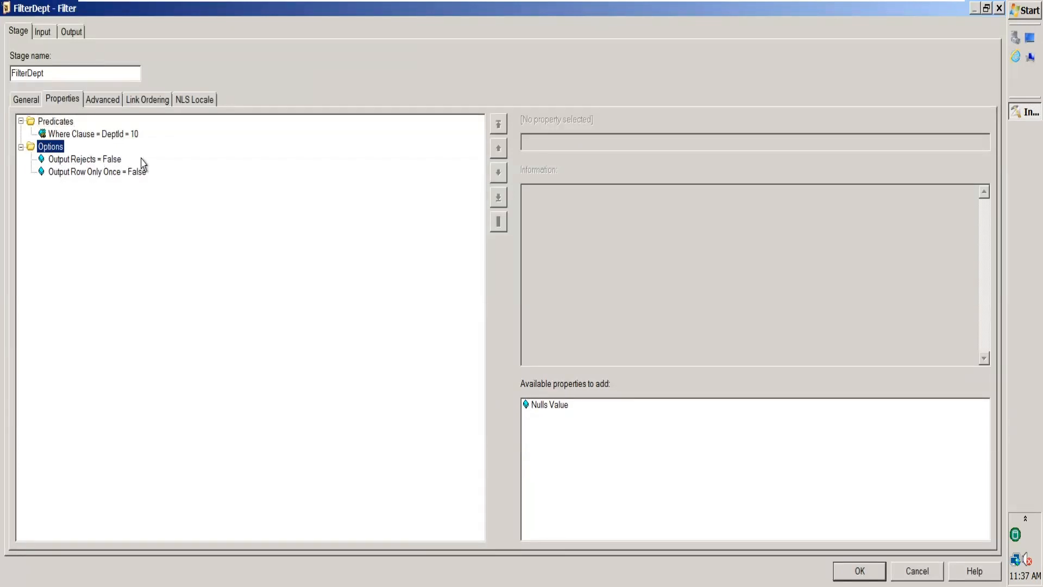
pyautogui.click(101, 164)
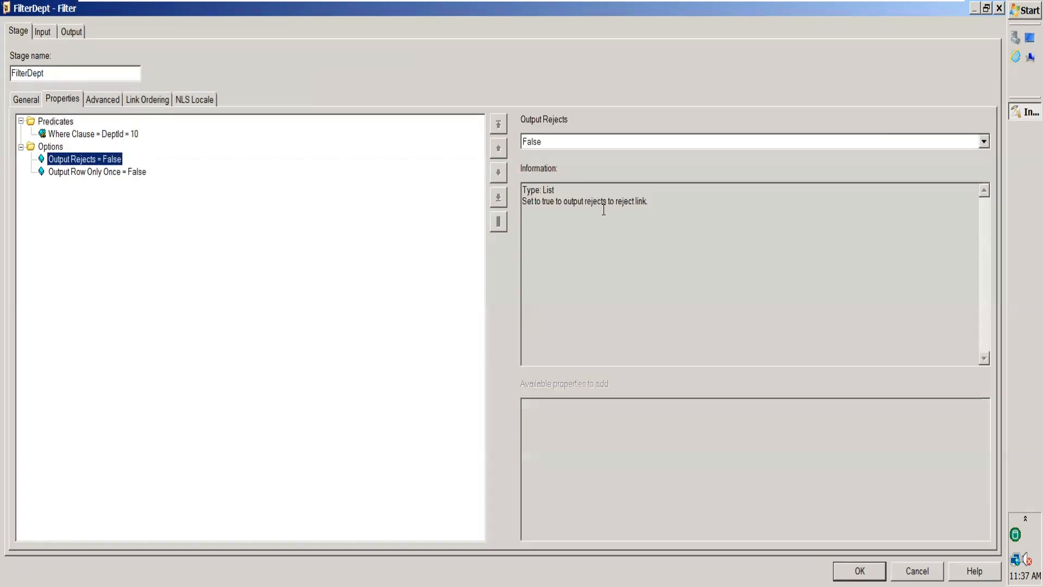
pyautogui.click(983, 142)
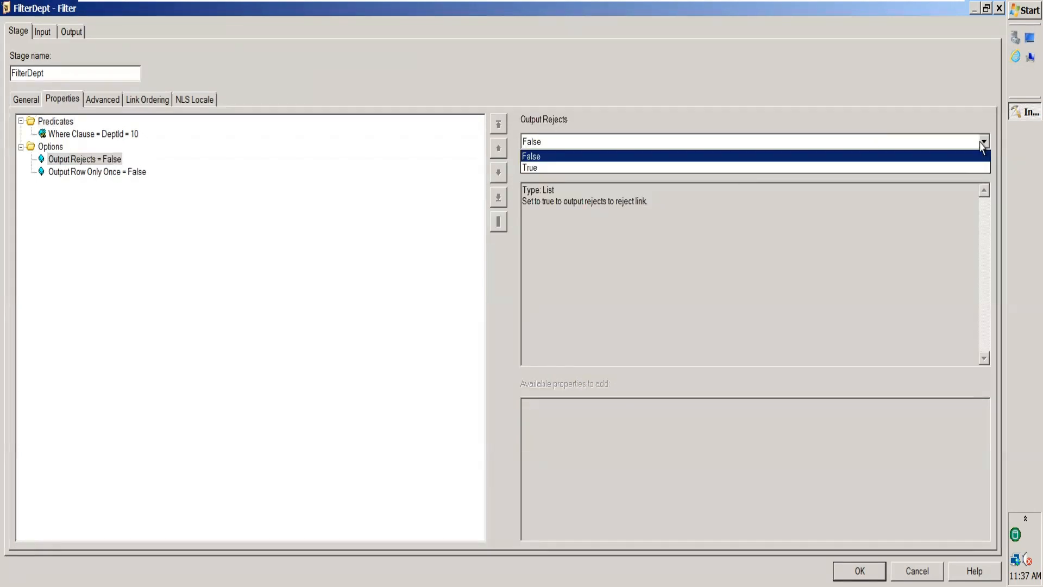
pyautogui.click(618, 170)
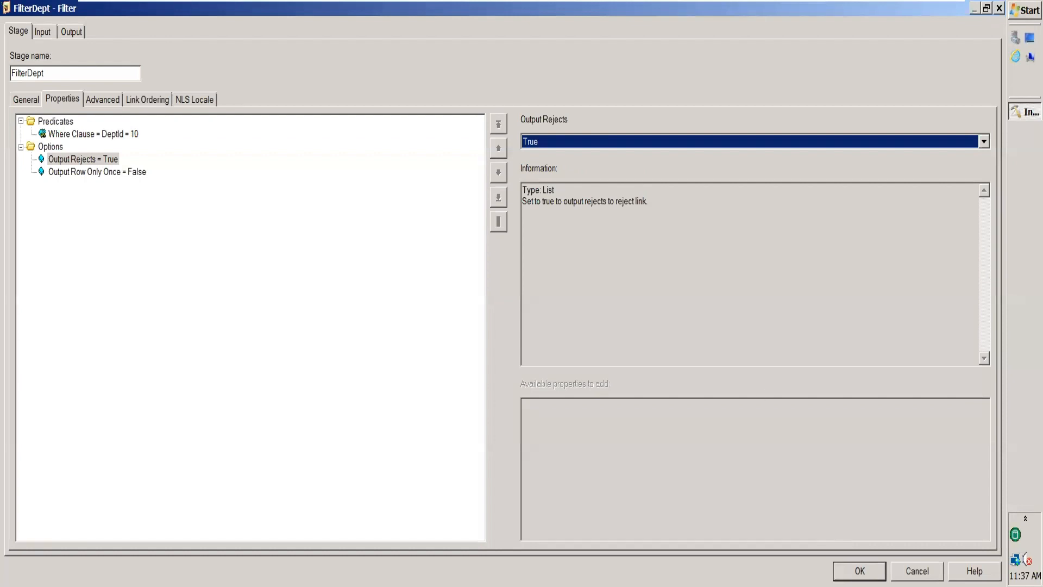
pyautogui.click(859, 571)
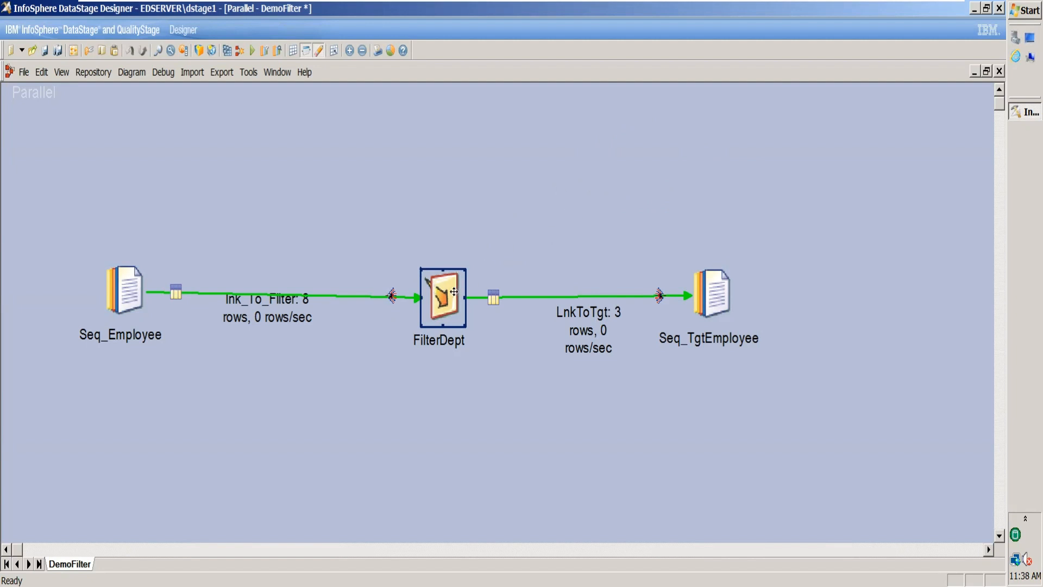
# Step: Duplicate the Seq_TgtEmployee stage and place the copy with its incoming link above the original
pyautogui.click(702, 282)
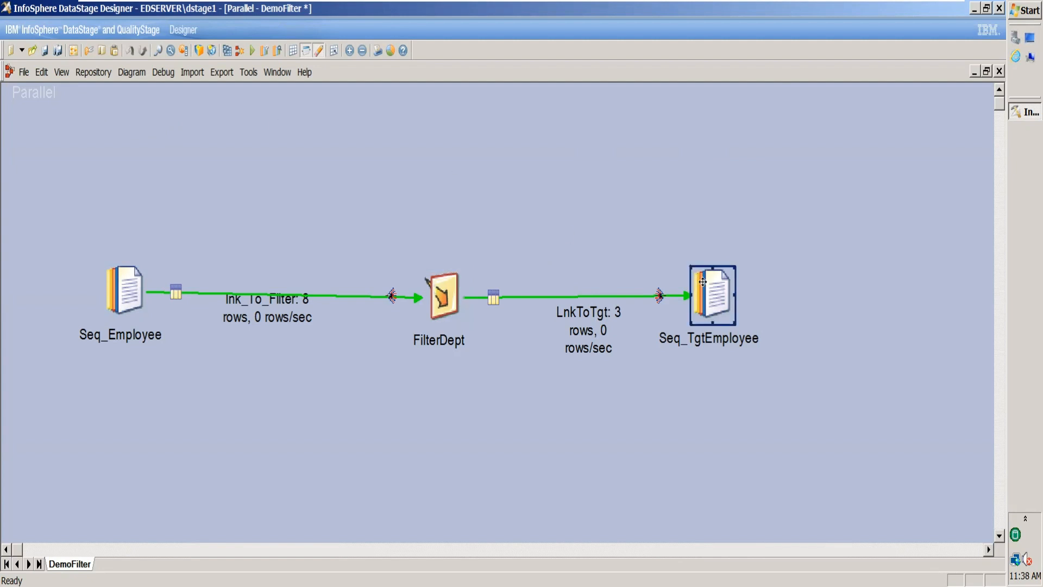
pyautogui.hotkey('ctrl', 'c')
pyautogui.hotkey('ctrl', 'v')
pyautogui.moveTo(703, 282); pyautogui.dragTo(657, 159)
pyautogui.click(532, 168)
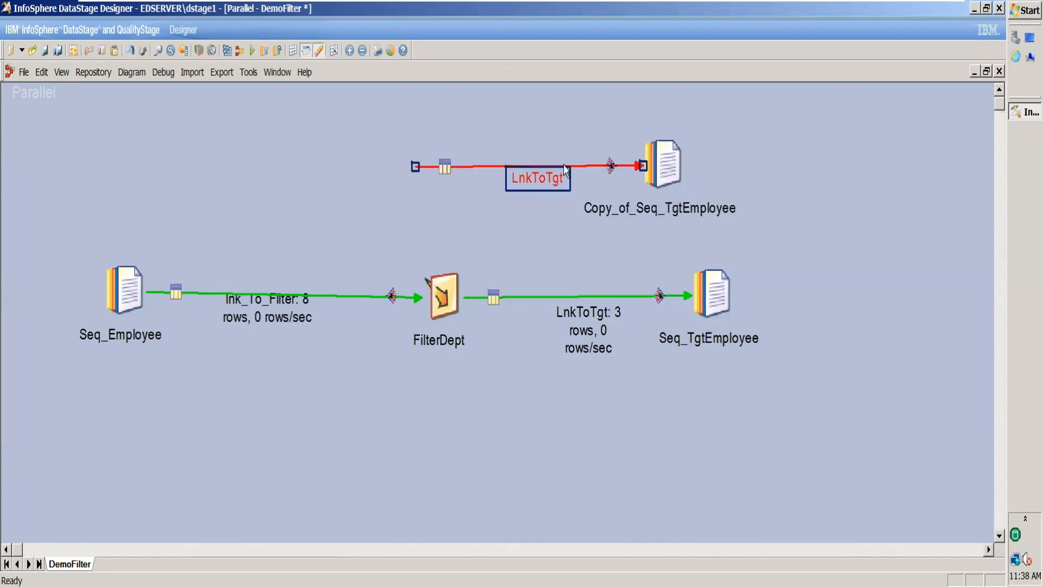
# Step: Rename the copied target file stage as Seq_Rejected
pyautogui.doubleClick(664, 175)
pyautogui.click(913, 568)
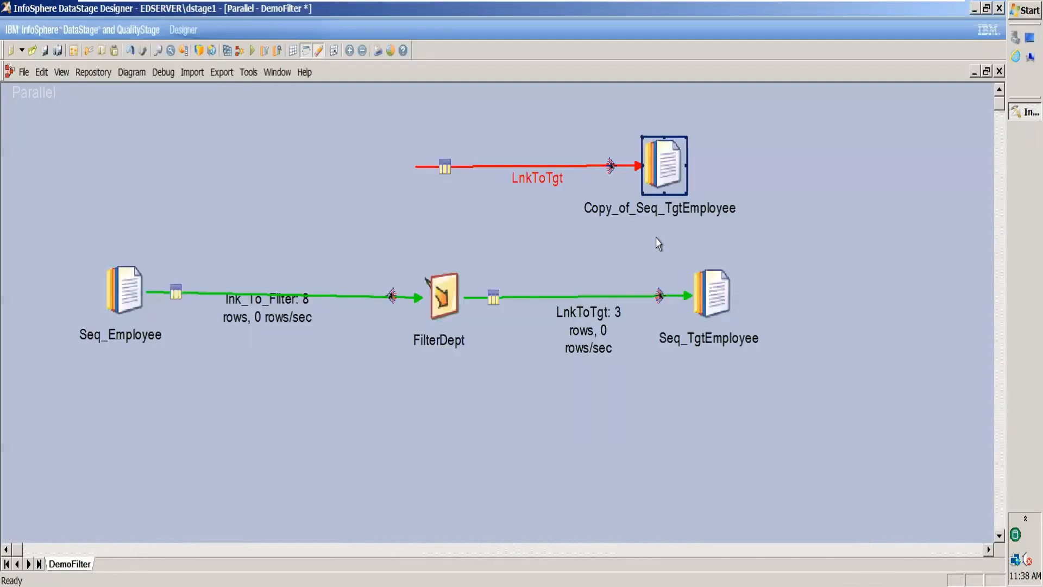
pyautogui.click(634, 212)
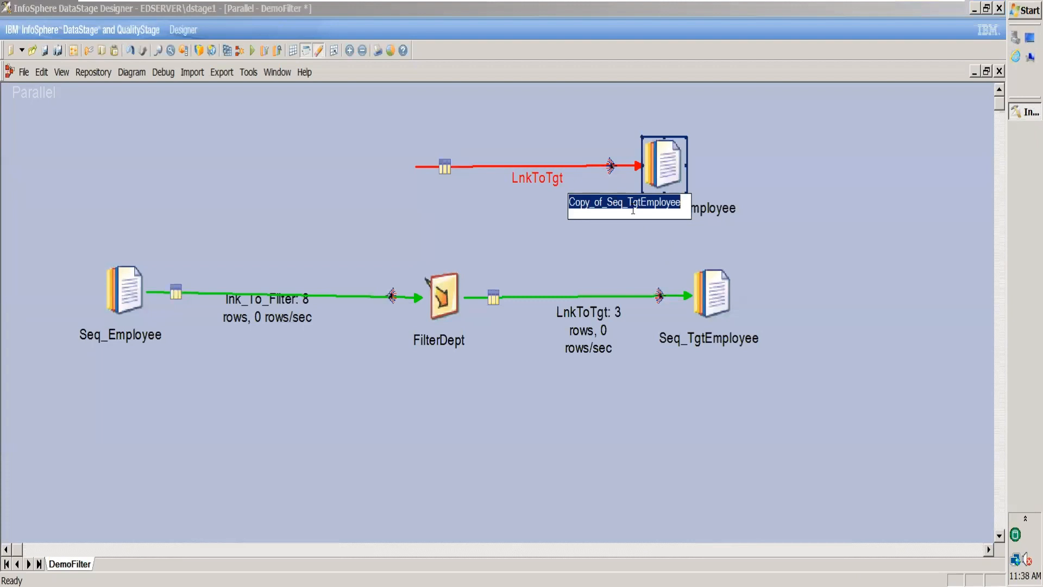
pyautogui.write('Seq_Rejected')
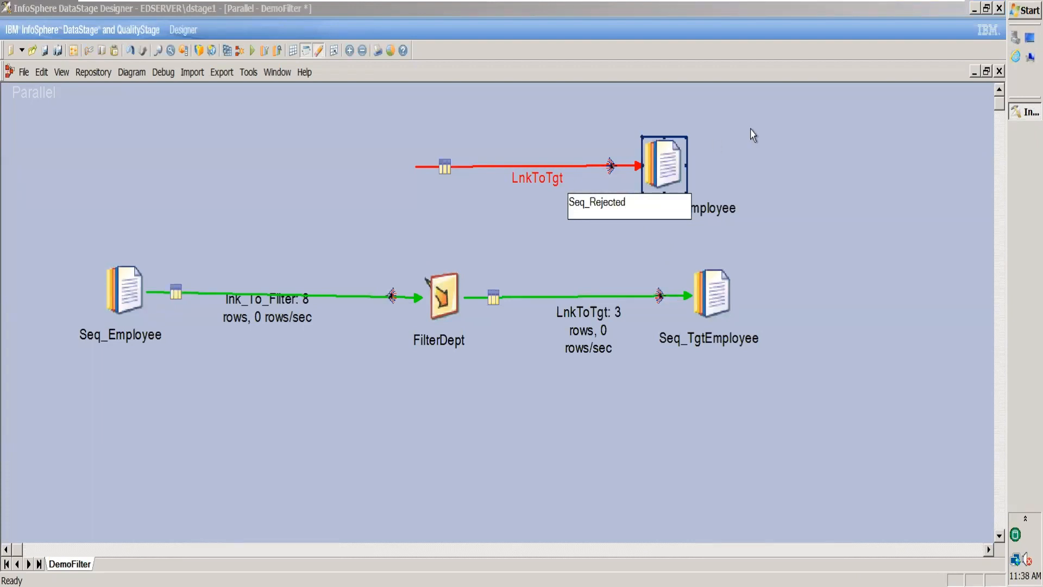
pyautogui.click(803, 208)
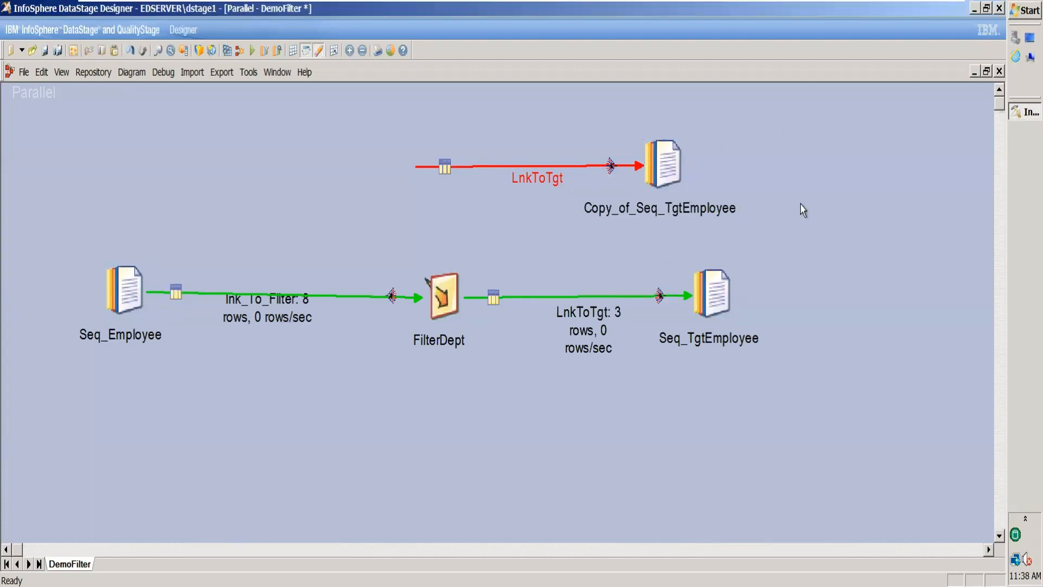
# Step: Try to attach the loose source end of the copied LnkToTgt link to the FilterDept stage
pyautogui.click(547, 178)
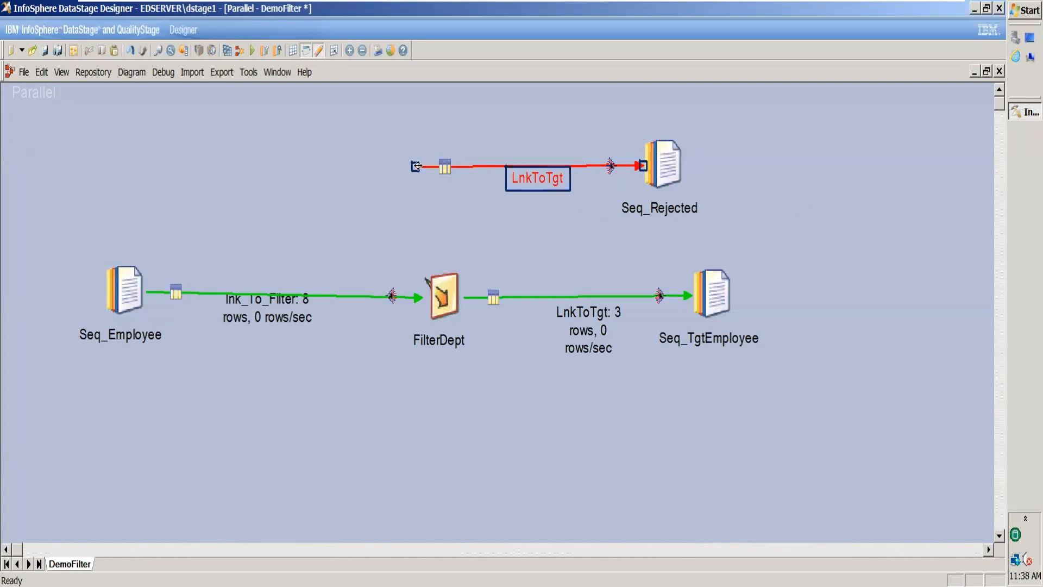
pyautogui.moveTo(416, 166); pyautogui.dragTo(444, 296)
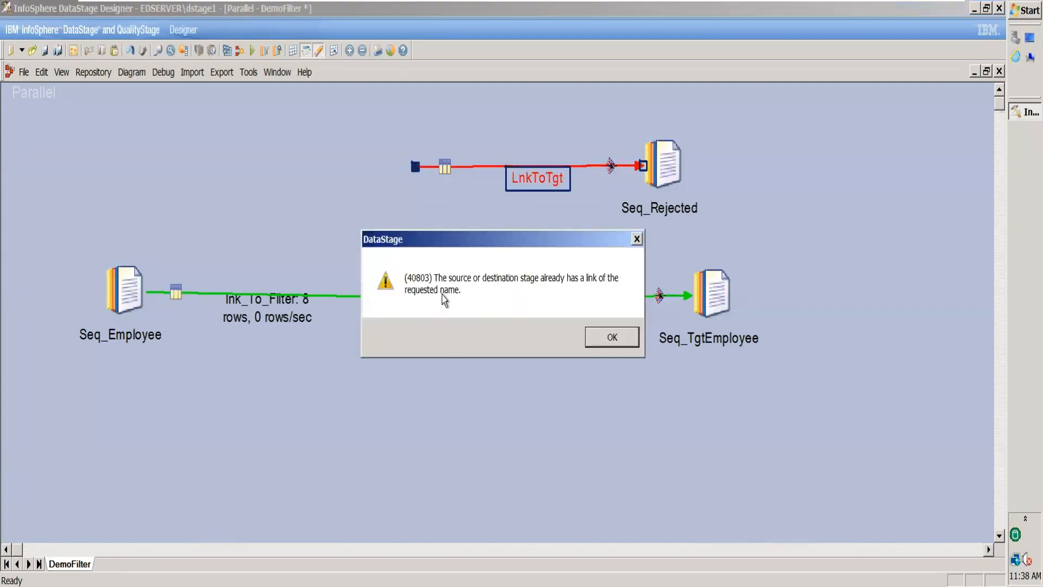
pyautogui.click(609, 338)
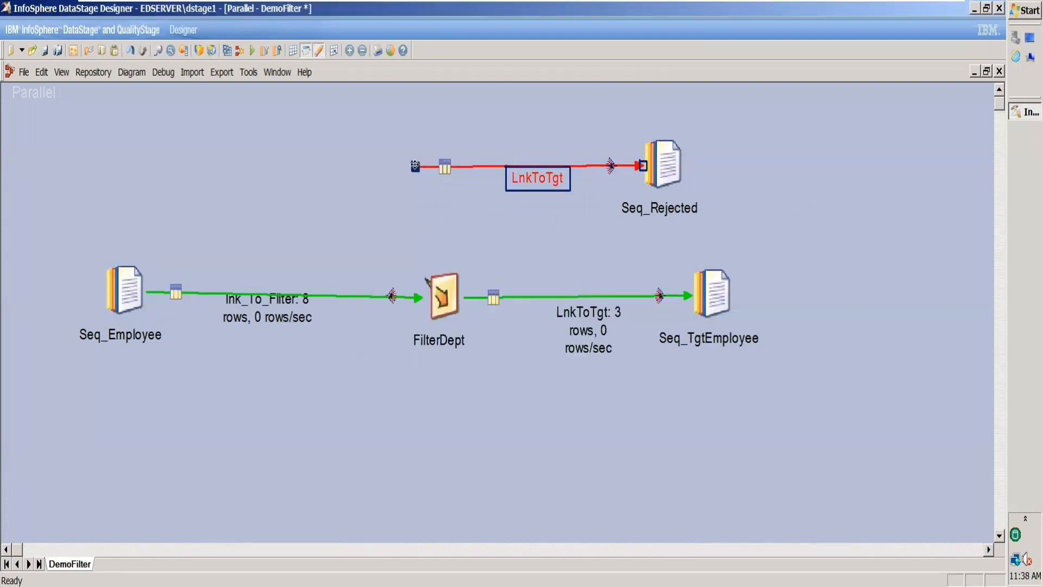
pyautogui.click(509, 229)
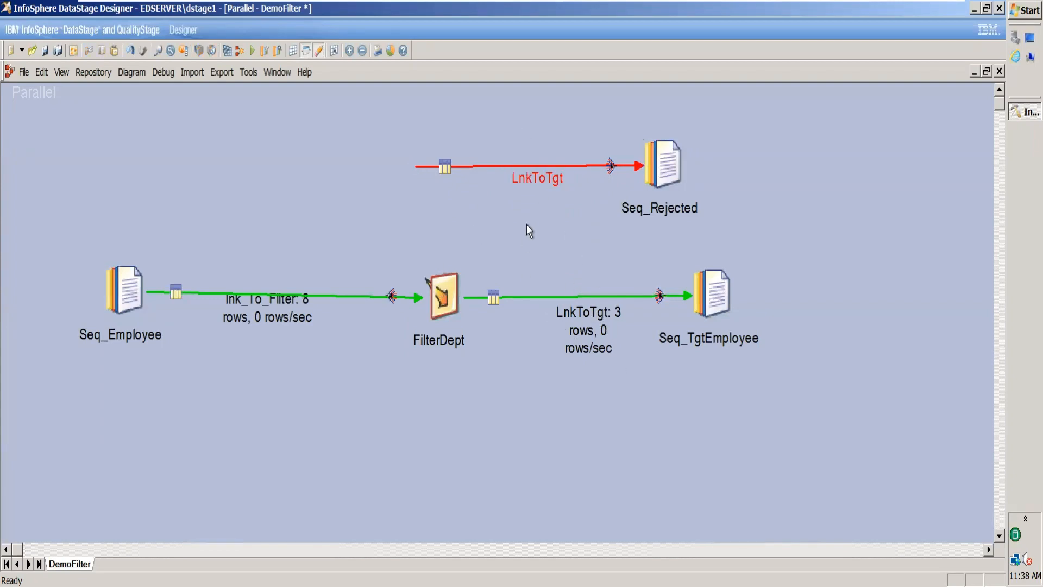
# Step: Rename the copied link leading into Seq_Rejected as LnkToRej
pyautogui.click(527, 183)
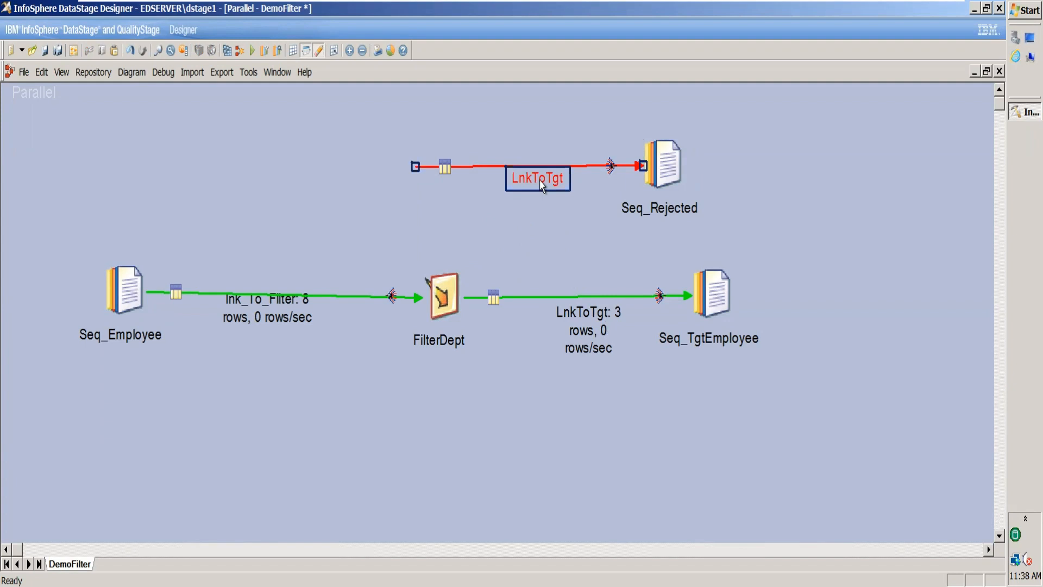
pyautogui.click(541, 185)
pyautogui.click(543, 203)
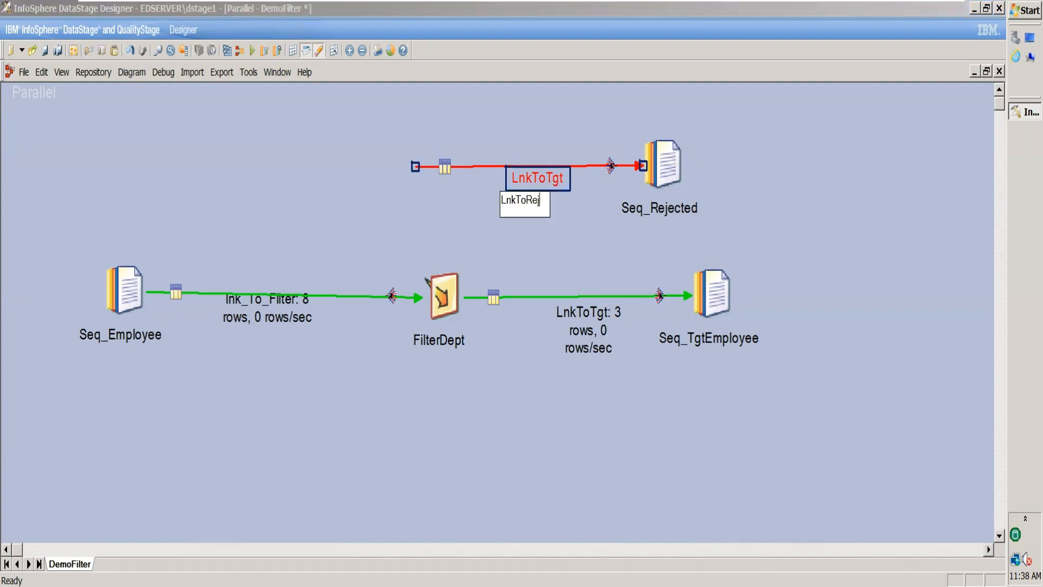
pyautogui.write('Rej')
pyautogui.click(610, 248)
# Step: Attach the source end of LnkToRej to the FilterDept stage and convert it to a reject link
pyautogui.click(449, 168)
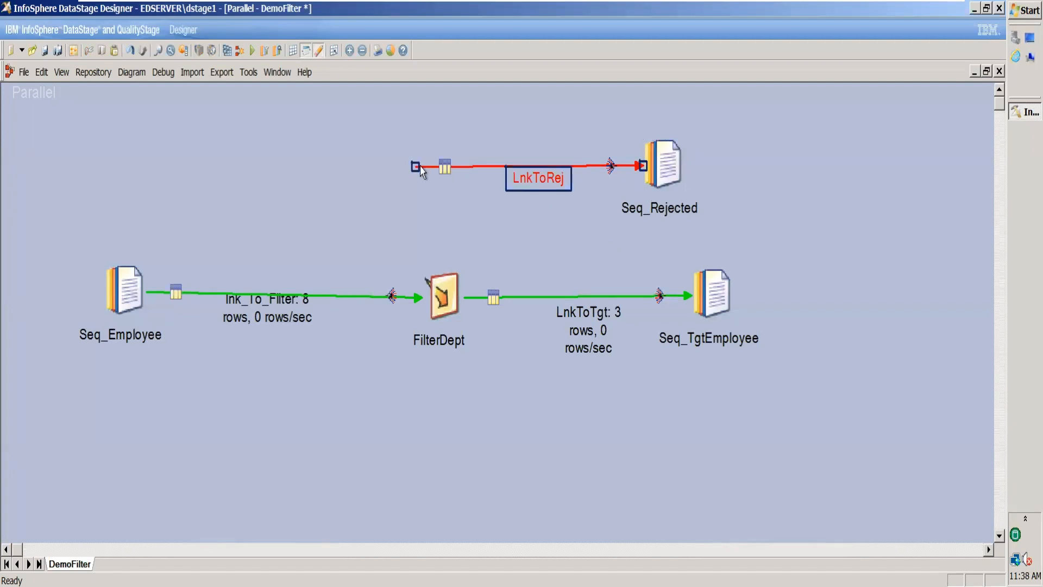
pyautogui.moveTo(419, 166); pyautogui.dragTo(436, 248)
pyautogui.moveTo(440, 288); pyautogui.dragTo(440, 288)
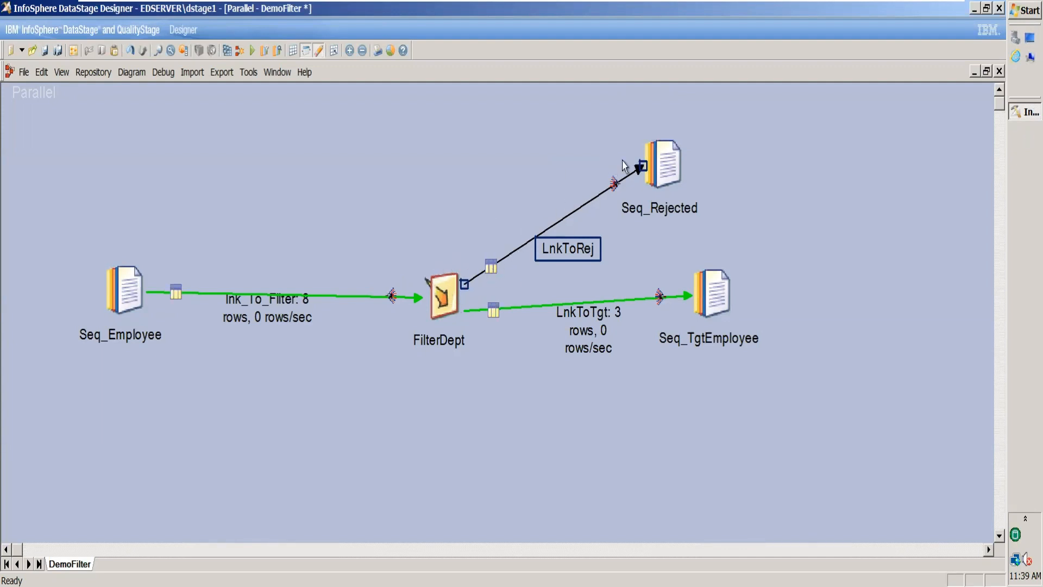
pyautogui.rightClick(492, 271)
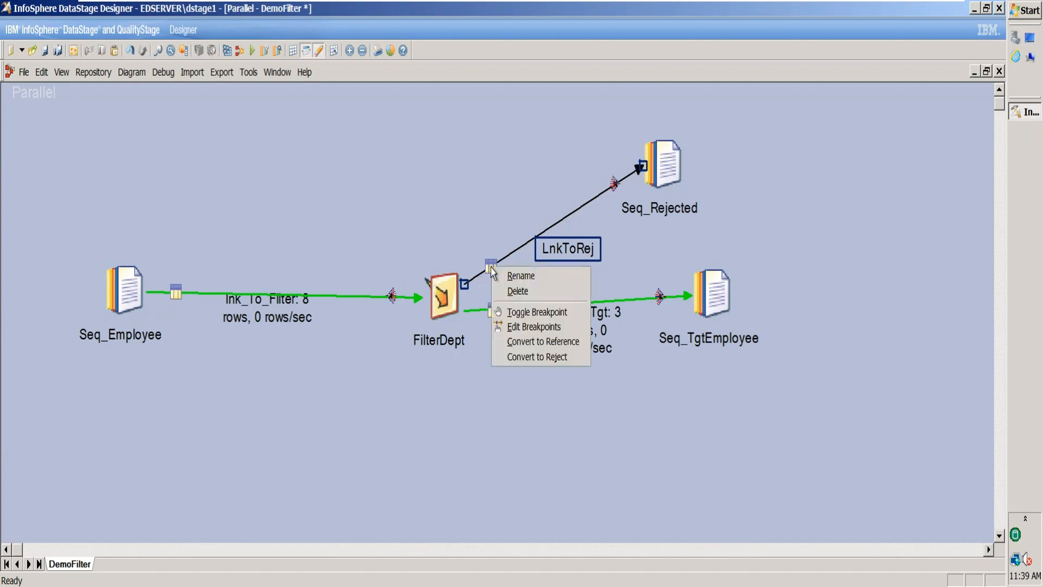
pyautogui.click(541, 359)
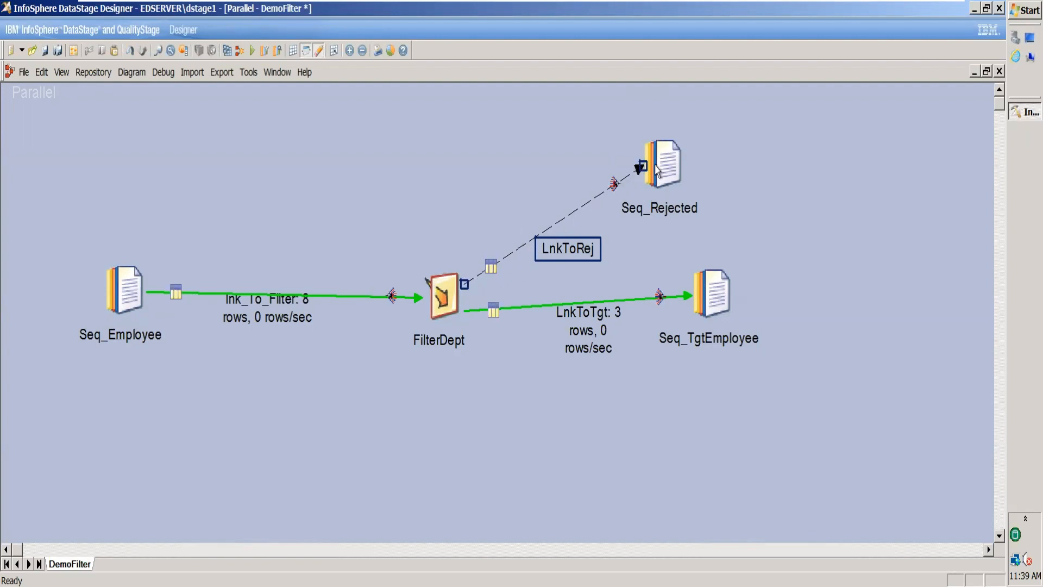
pyautogui.moveTo(137, 280); pyautogui.dragTo(133, 292)
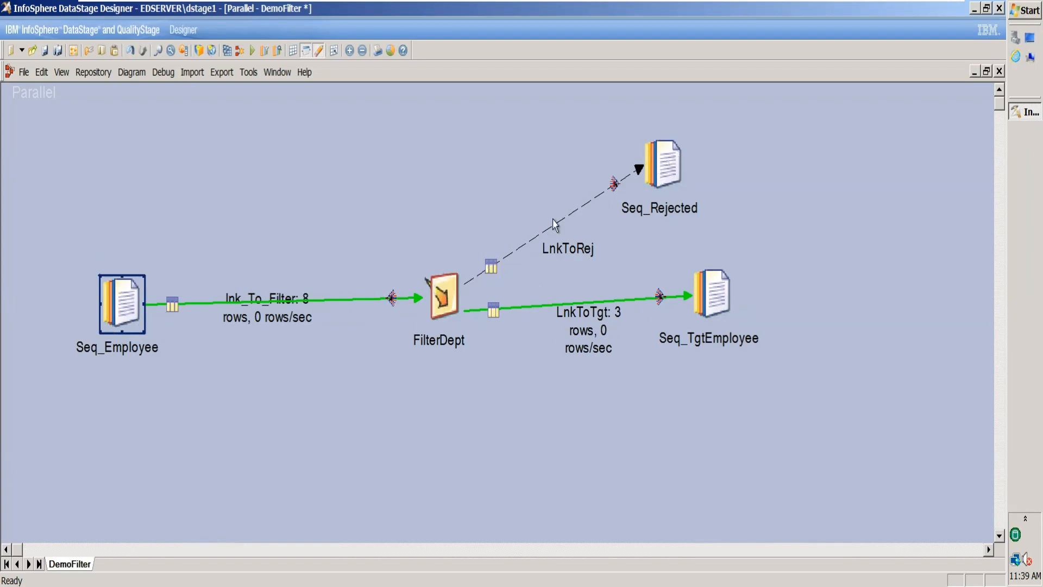
# Step: Review the Output Rejects option and the link ordering of the FilterDept stage
pyautogui.doubleClick(443, 298)
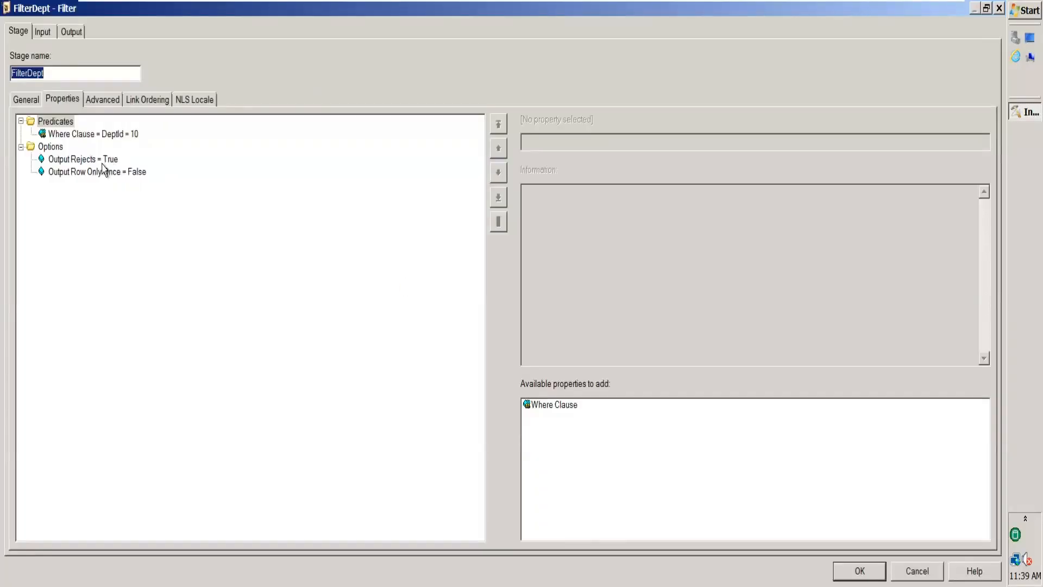
pyautogui.click(102, 163)
pyautogui.click(145, 103)
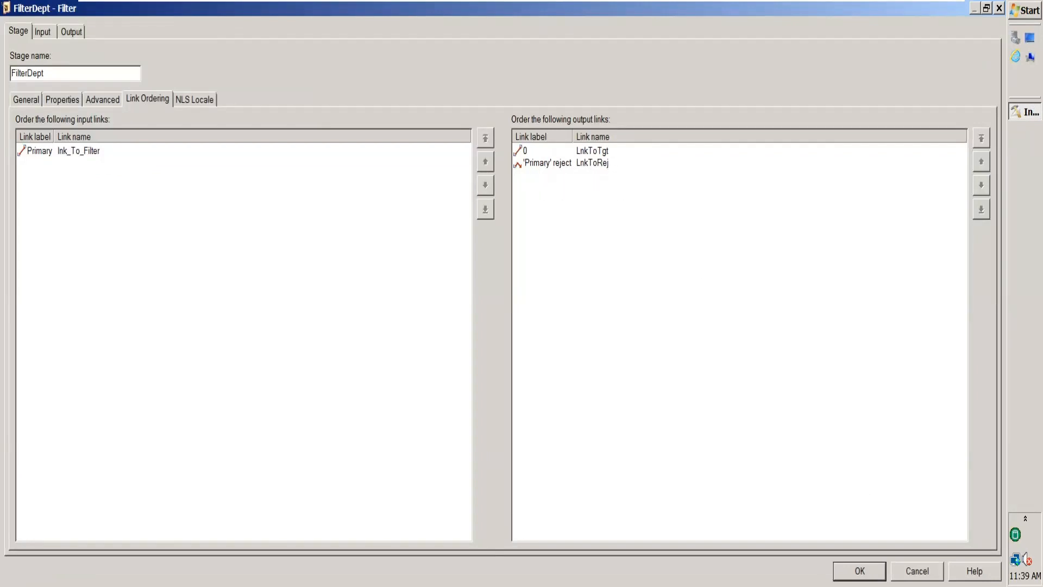
pyautogui.click(859, 570)
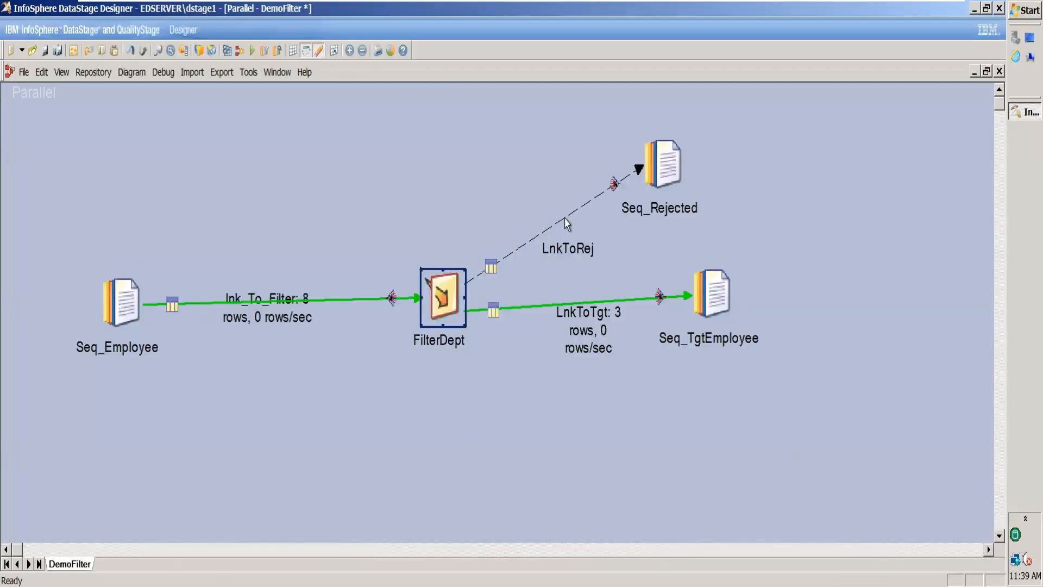
# Step: Delete the LnkToRej link between FilterDept and Seq_Rejected
pyautogui.click(565, 219)
pyautogui.press('Delete')
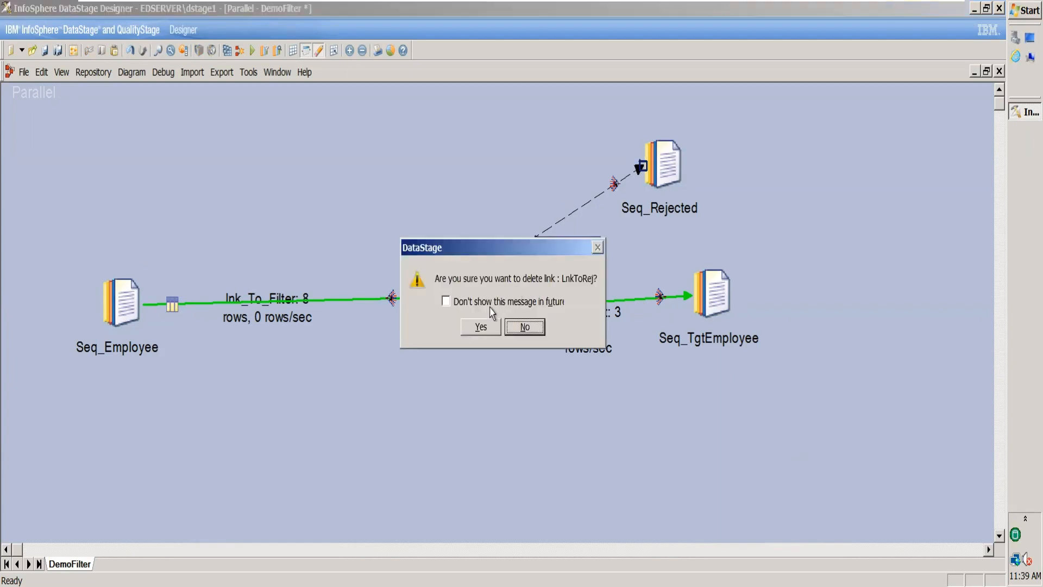
pyautogui.click(486, 326)
# Step: Check the output link ordering of FilterDept without the LnkToRej link
pyautogui.doubleClick(445, 296)
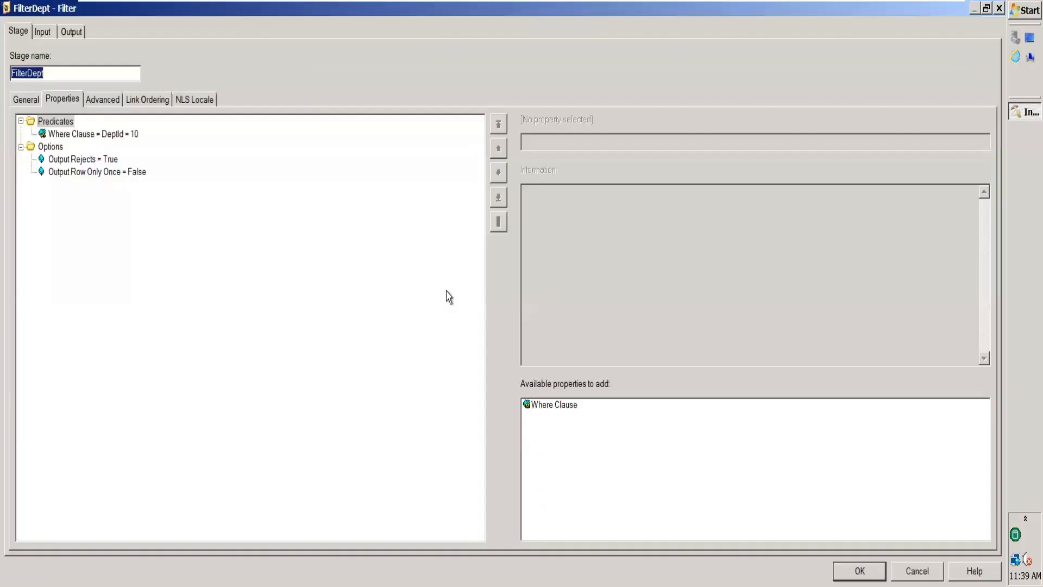
pyautogui.click(150, 101)
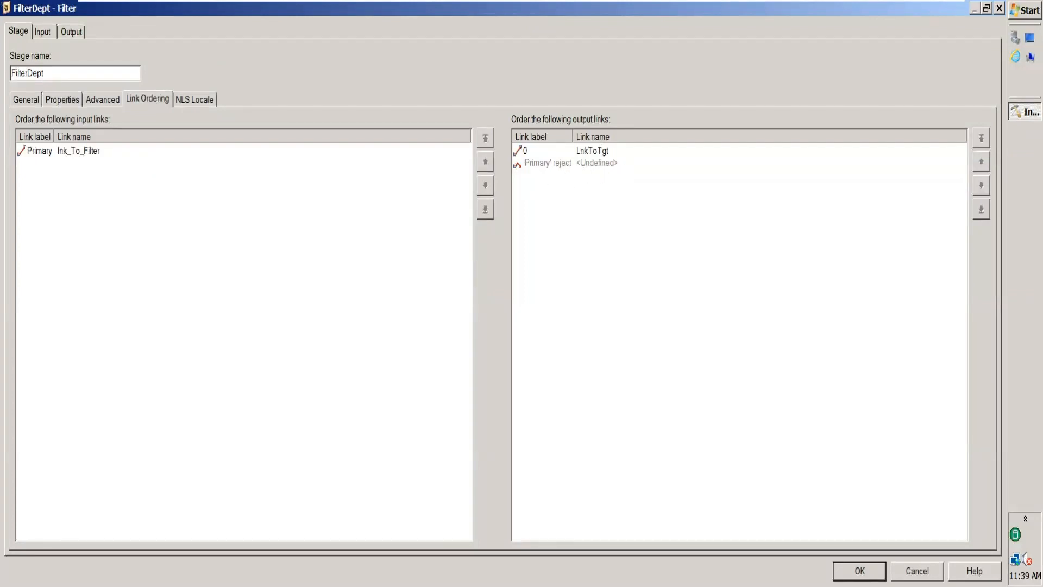
pyautogui.click(860, 570)
# Step: Draw a new link from FilterDept to Seq_Rejected and convert it to a reject link
pyautogui.moveTo(441, 272); pyautogui.dragTo(652, 163)
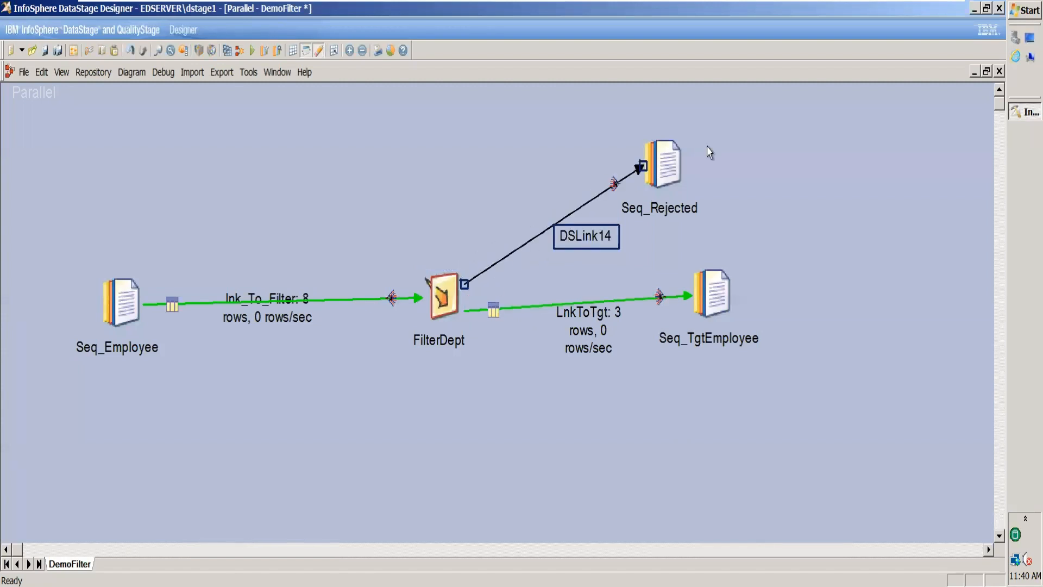
pyautogui.click(443, 288)
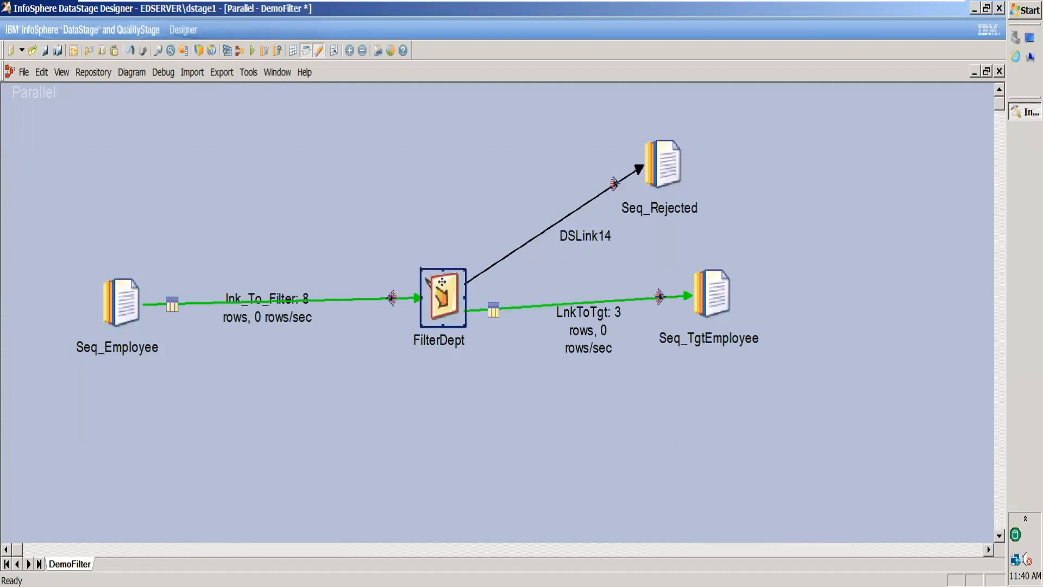
pyautogui.rightClick(579, 212)
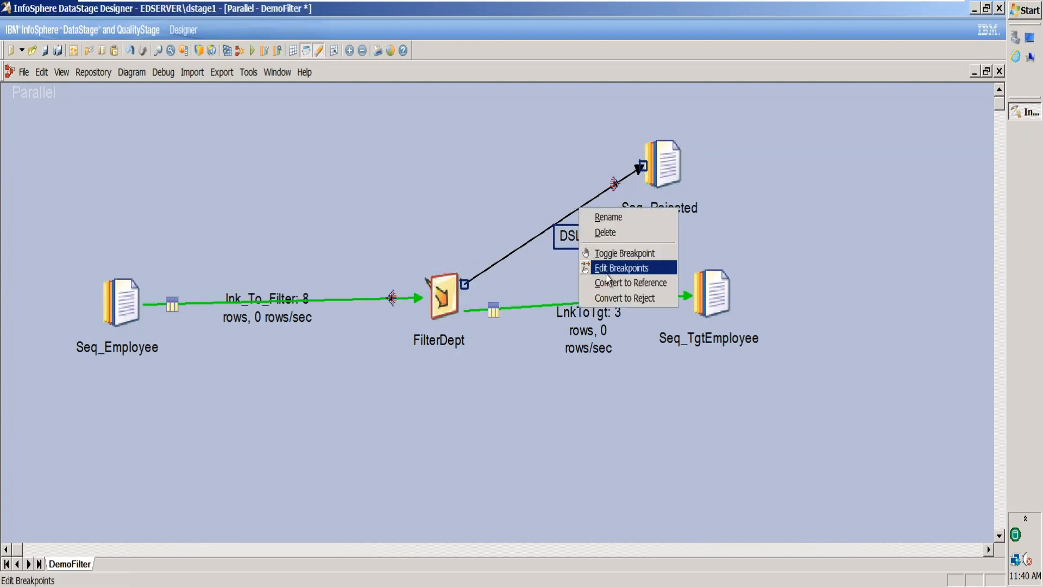
pyautogui.click(618, 299)
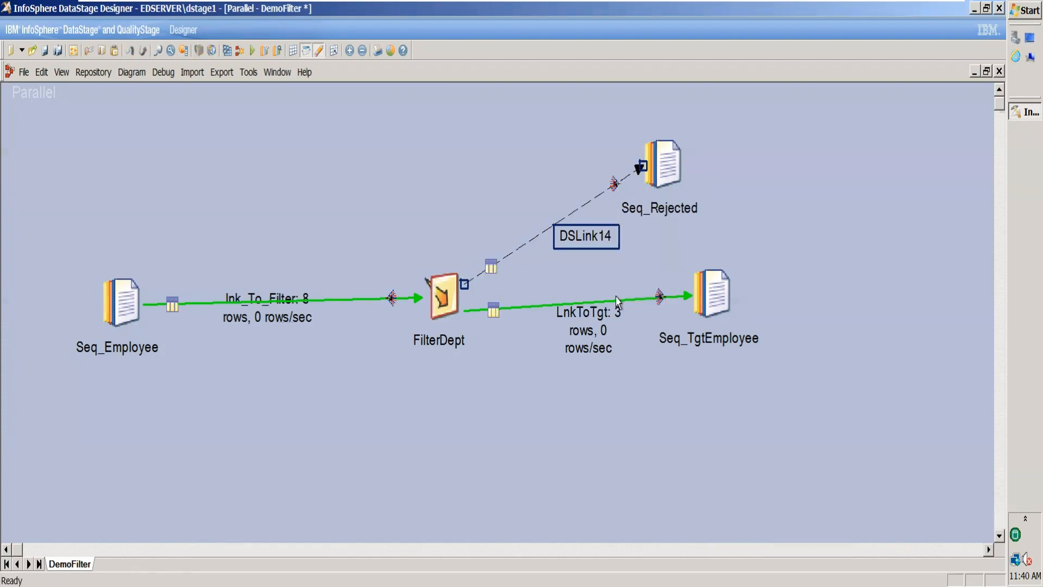
# Step: Examine the output mapping of the new reject link in the FilterDept stage properties
pyautogui.doubleClick(449, 291)
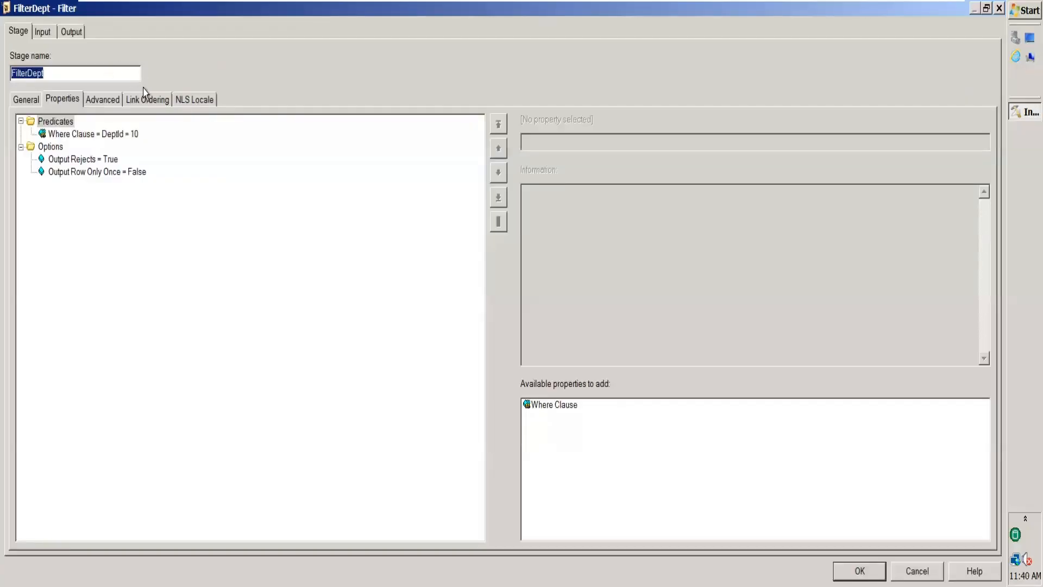
pyautogui.click(72, 32)
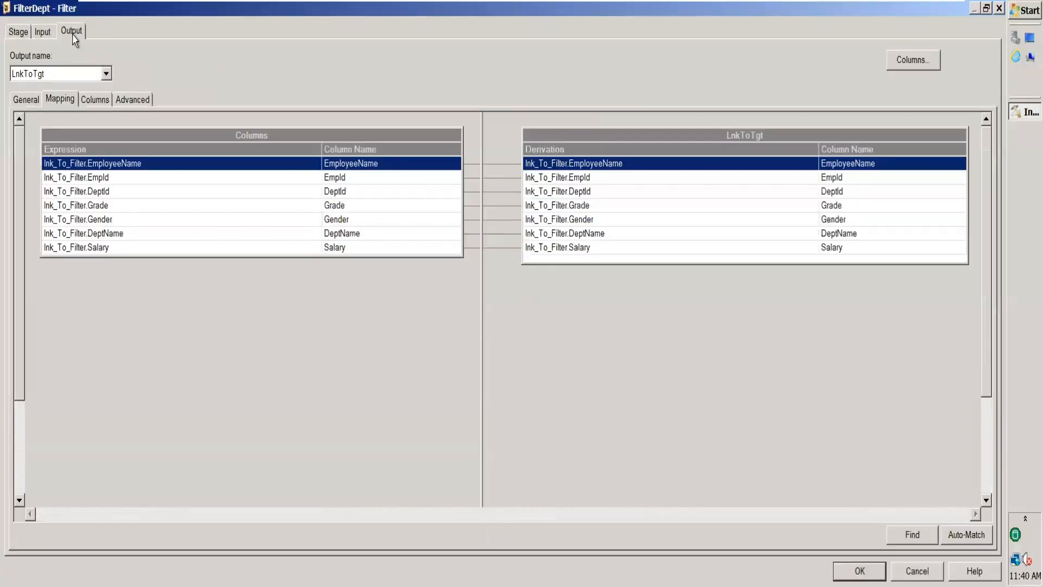
pyautogui.click(106, 74)
pyautogui.click(96, 97)
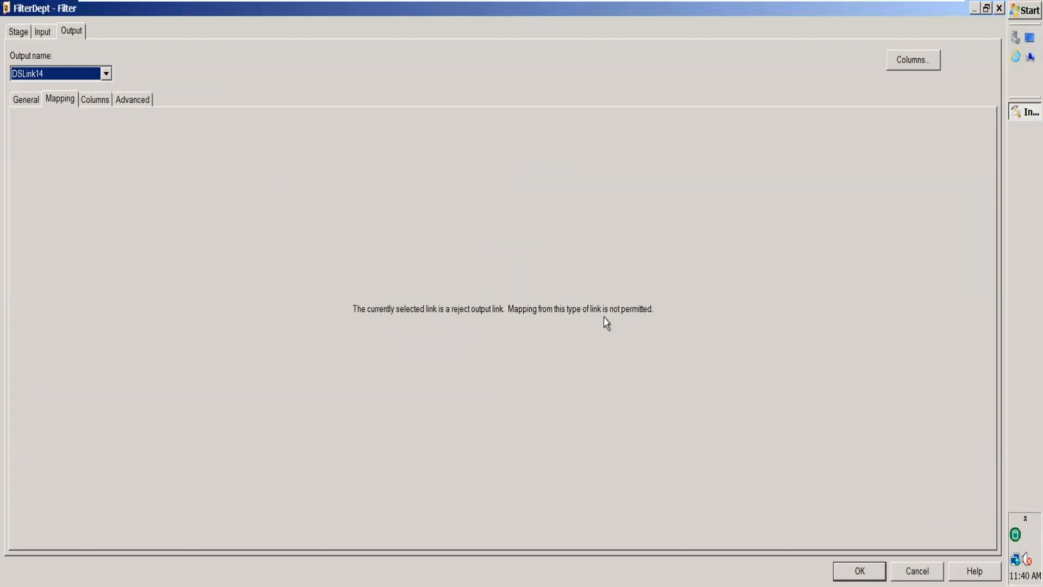
pyautogui.click(857, 570)
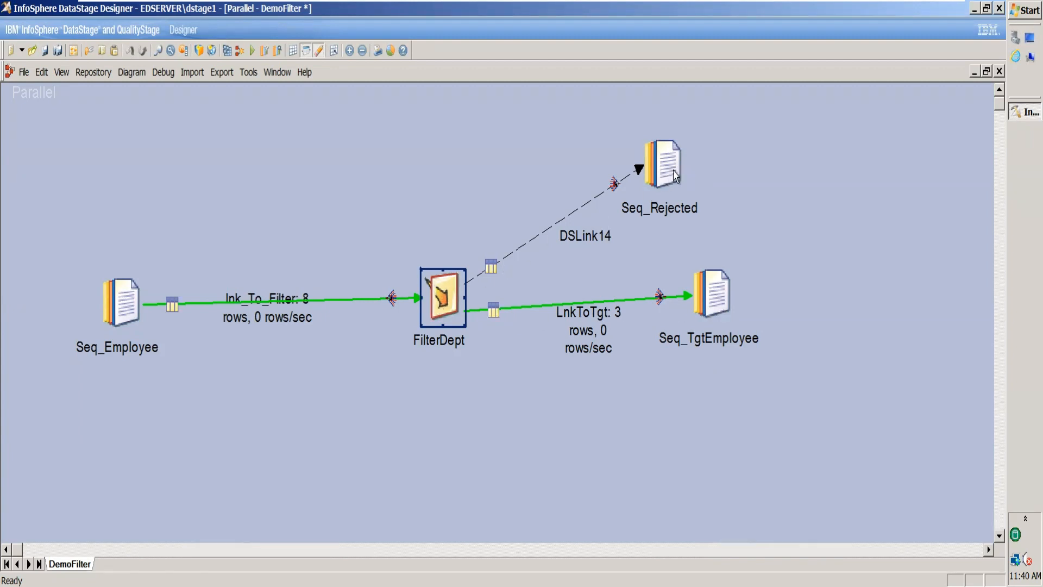
# Step: Rename the reject link between FilterDept and Seq_Rejected as LnkToReject
pyautogui.click(586, 242)
pyautogui.click(586, 243)
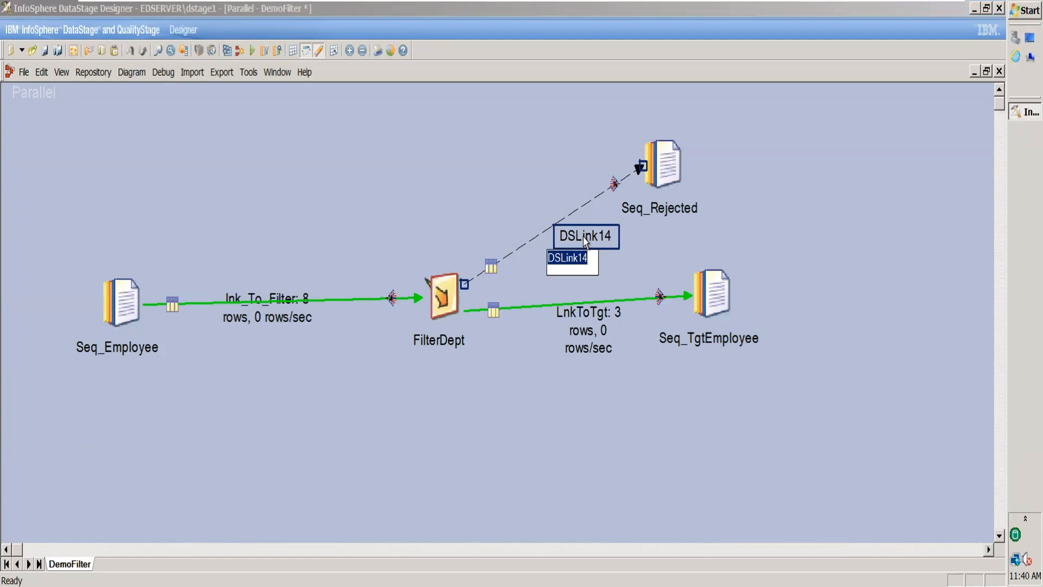
pyautogui.write('LnkToRej')
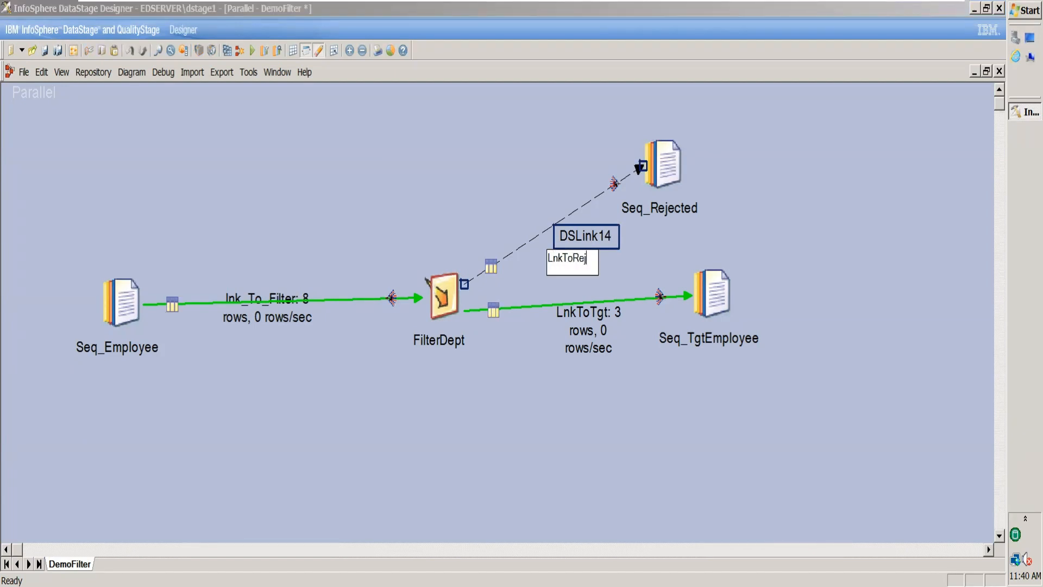
pyautogui.write('ec')
pyautogui.write('t')
pyautogui.click(710, 239)
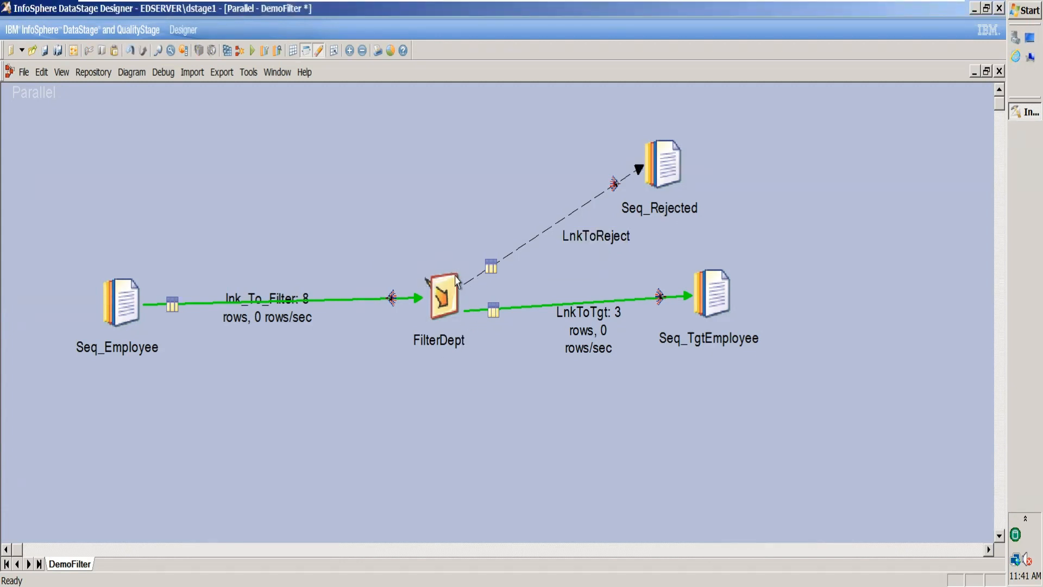
# Step: Copy the target file path from the Seq_TgtEmployee stage properties for use in Seq_Rejected
pyautogui.doubleClick(665, 173)
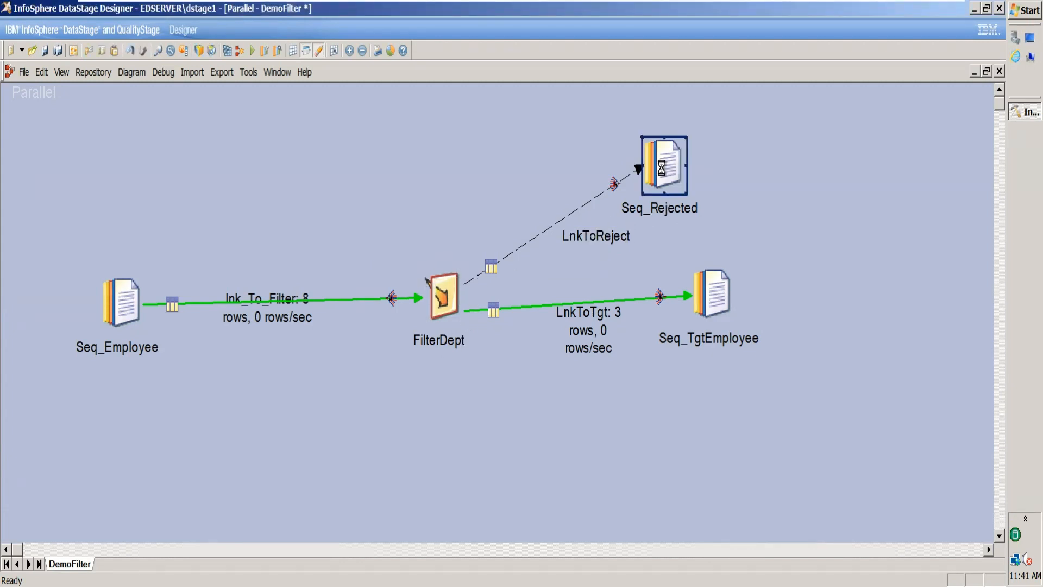
pyautogui.click(60, 134)
pyautogui.doubleClick(716, 292)
pyautogui.click(165, 136)
pyautogui.hotkey('ctrl', 'c')
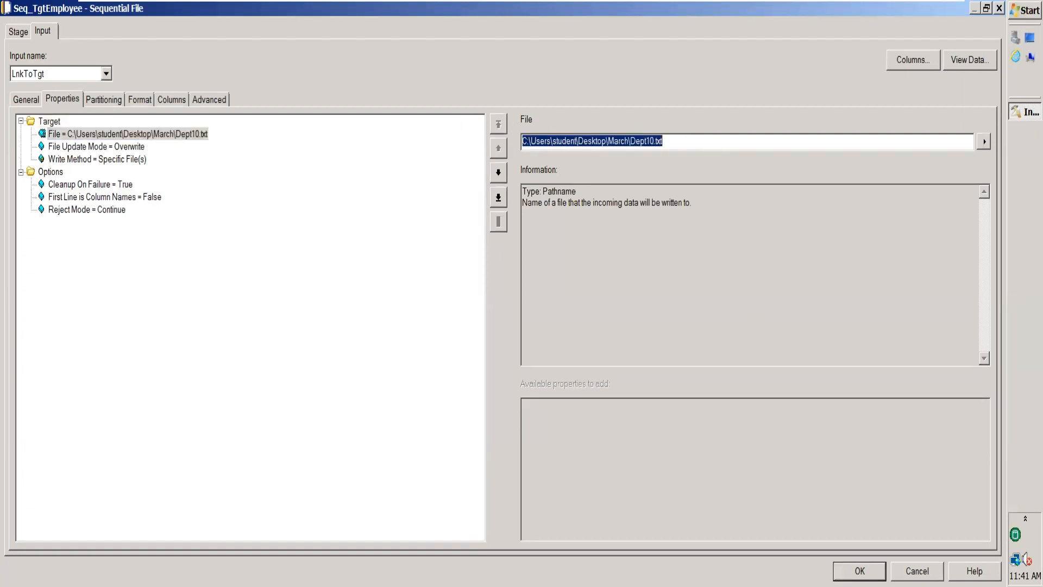
pyautogui.click(860, 570)
# Step: Paste the path as the Seq_Rejected target file and change its file name to a DeptNot10 text file in C:\Users\student\Desktop\March
pyautogui.doubleClick(671, 171)
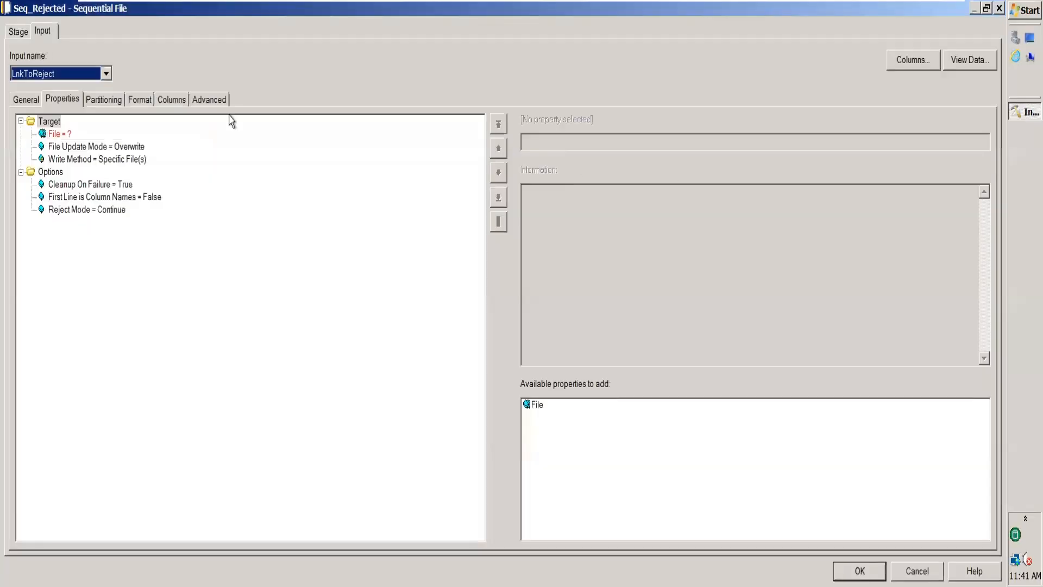
pyautogui.click(61, 133)
pyautogui.click(555, 143)
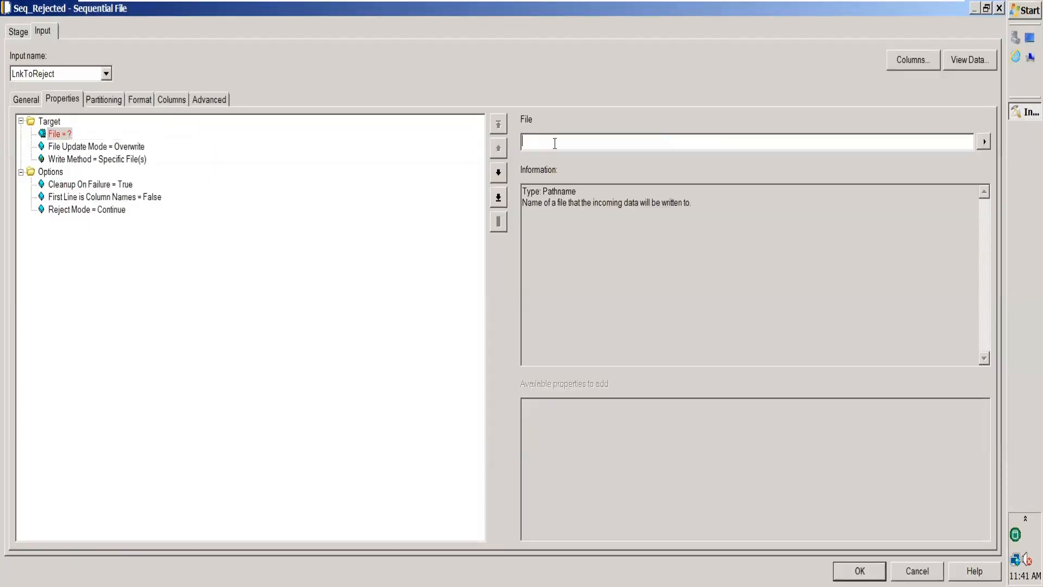
pyautogui.hotkey('ctrl', 'v')
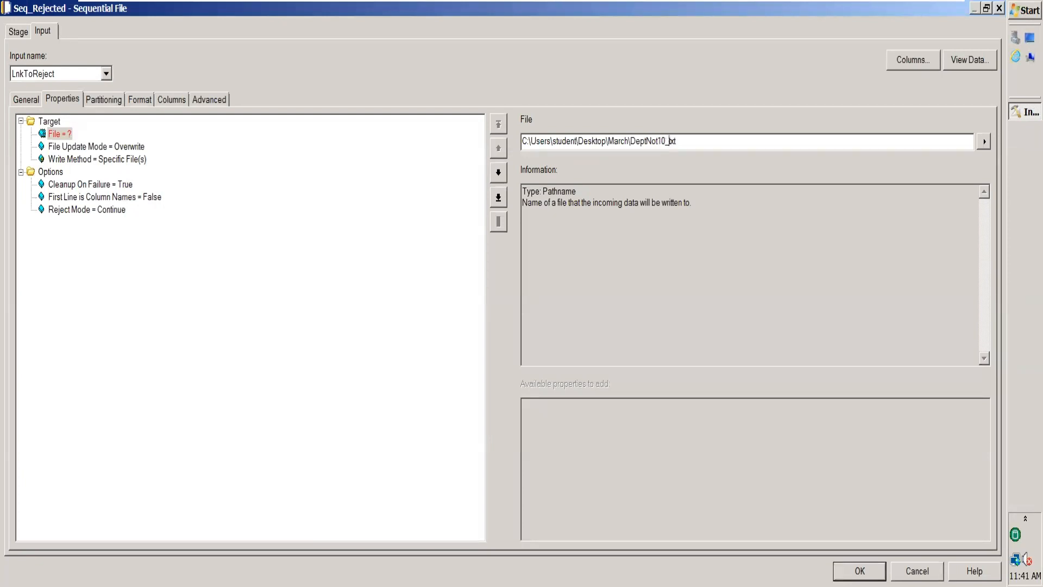
pyautogui.write('.')
# Step: Set the Seq_Rejected format to a pipe (|) field delimiter and a quote setting of none
pyautogui.click(117, 100)
pyautogui.click(141, 100)
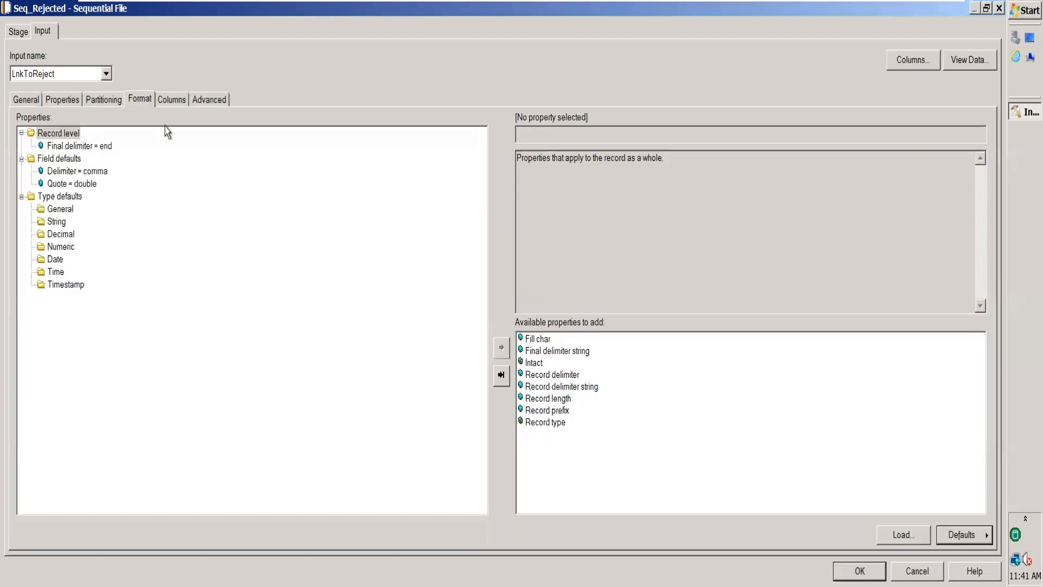
pyautogui.click(90, 171)
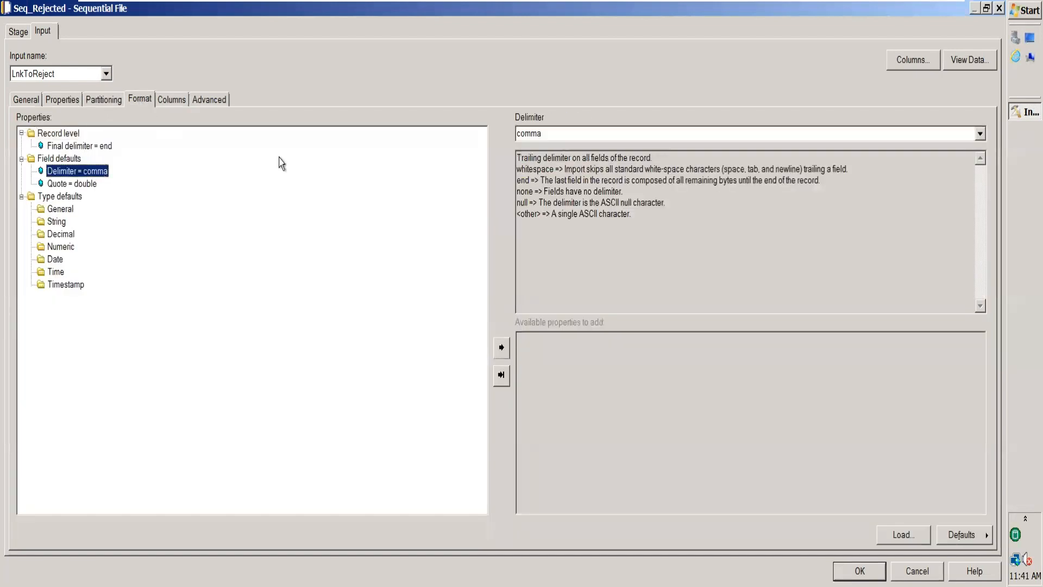
pyautogui.click(553, 131)
pyautogui.write('|')
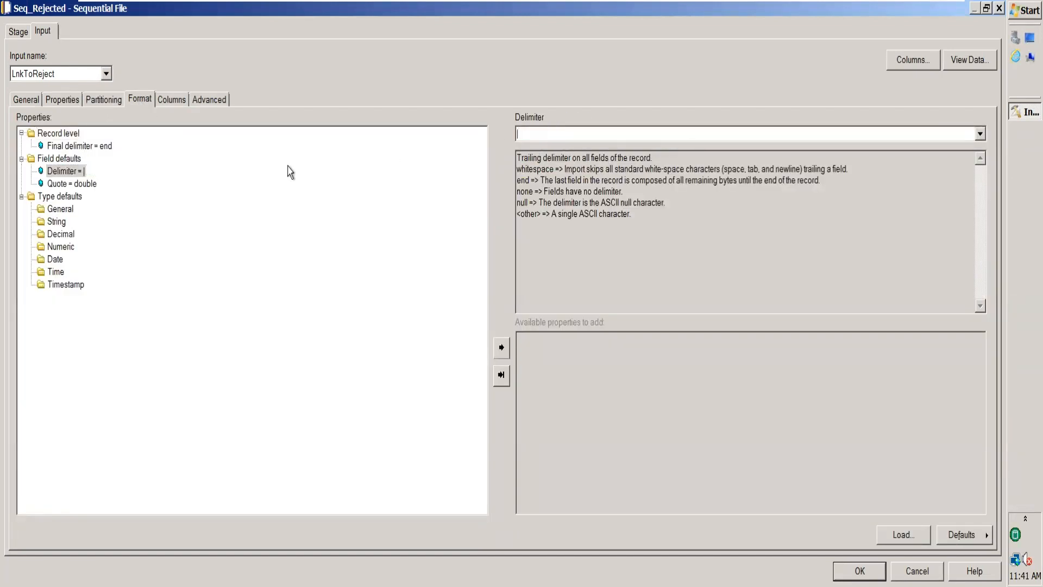
pyautogui.click(83, 184)
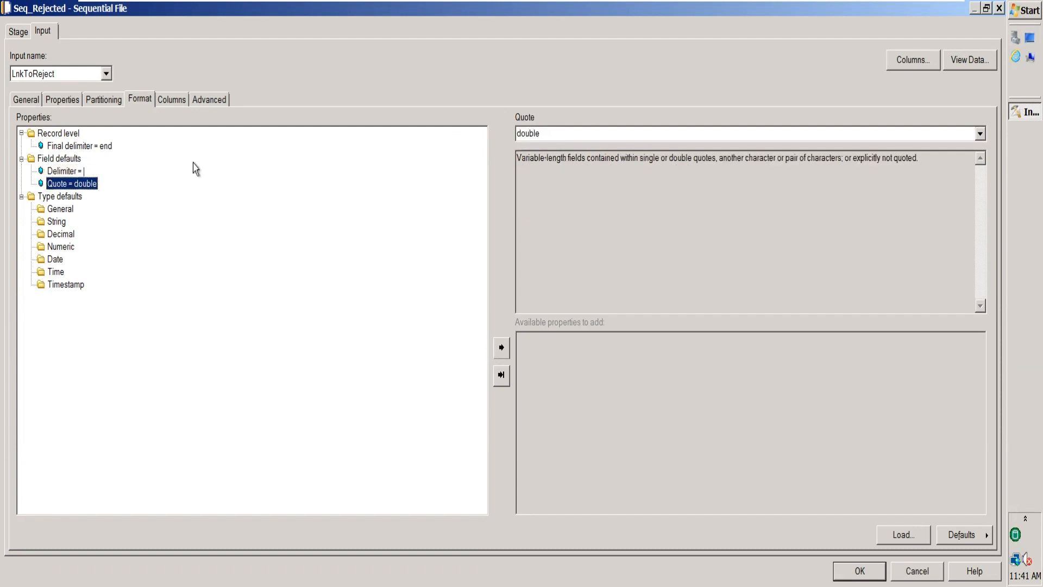
pyautogui.click(982, 134)
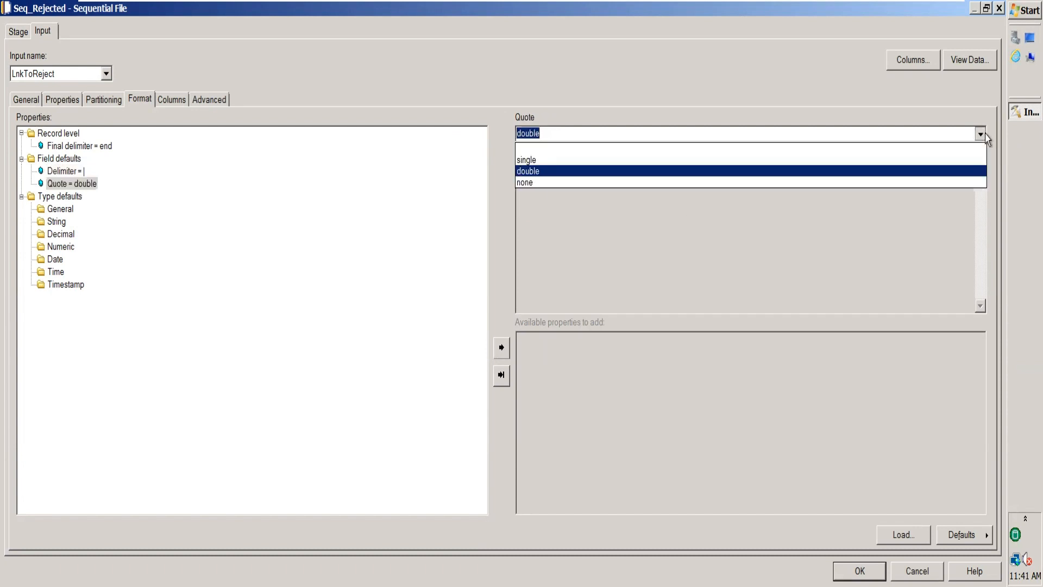
pyautogui.click(621, 184)
pyautogui.click(103, 106)
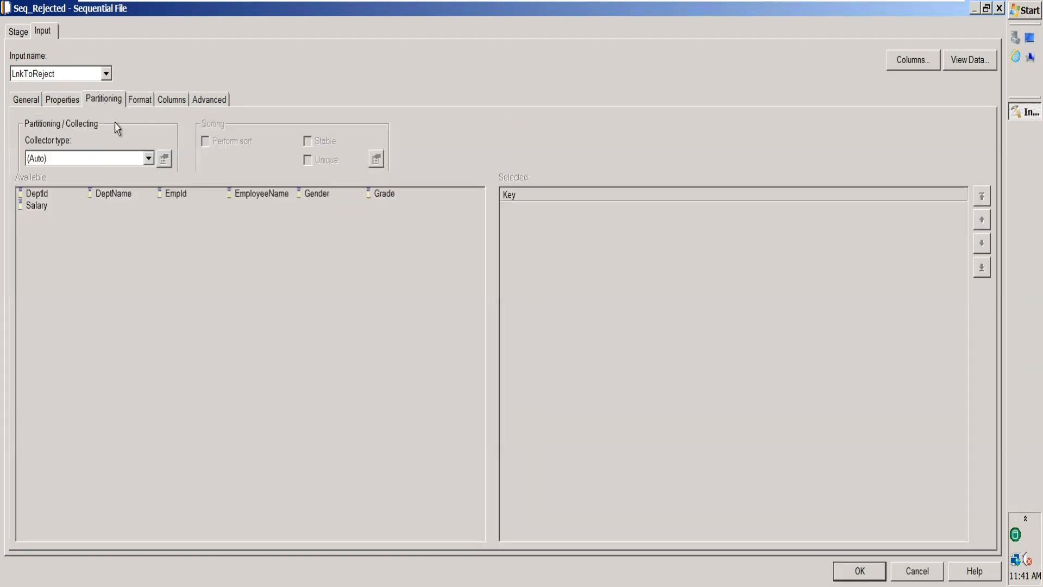
pyautogui.click(143, 101)
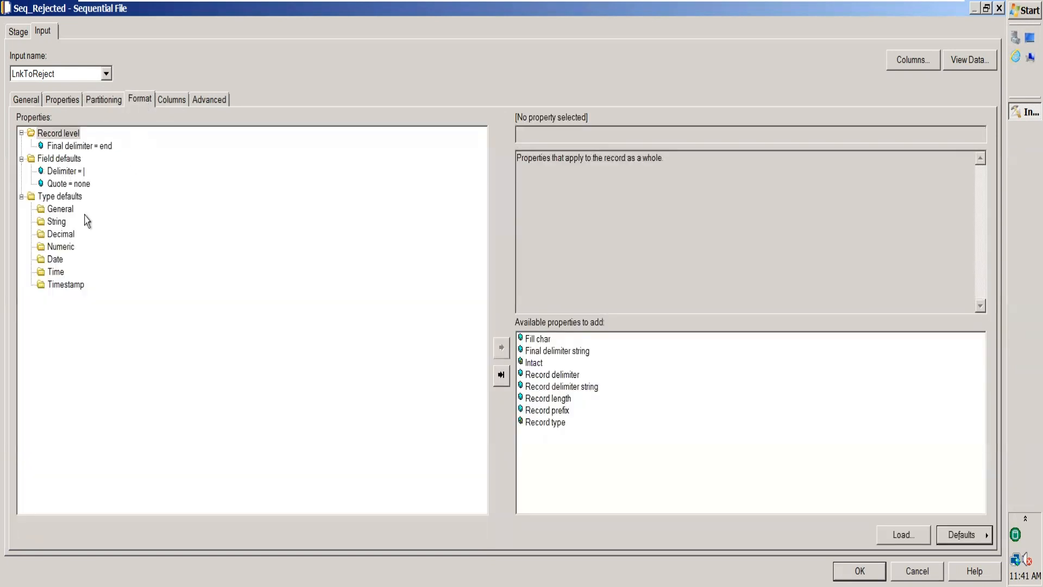
# Step: Set First Line is Column Names to True for the Seq_Rejected target file
pyautogui.click(69, 103)
pyautogui.click(83, 186)
pyautogui.click(111, 199)
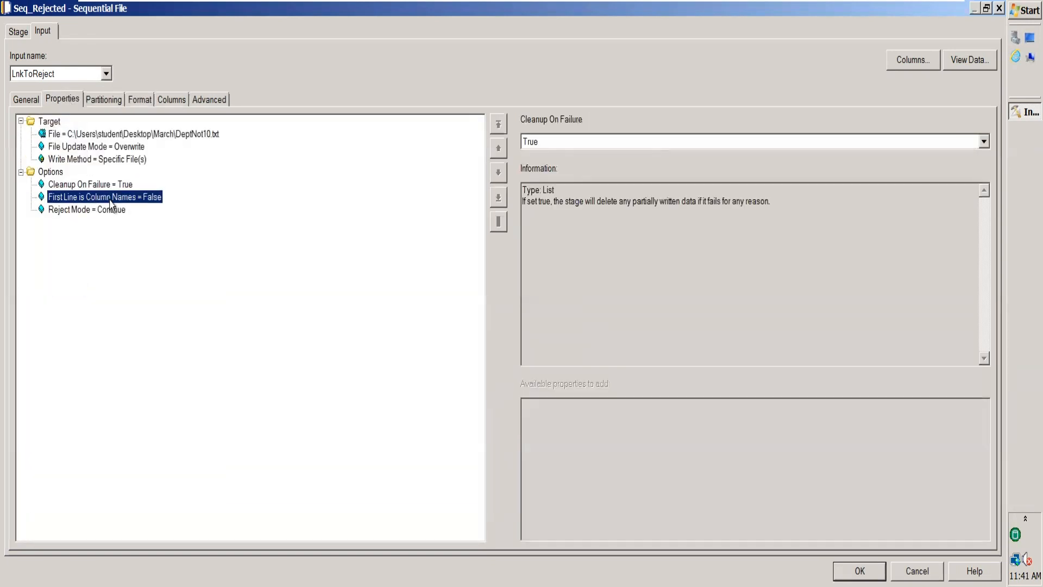
pyautogui.click(984, 142)
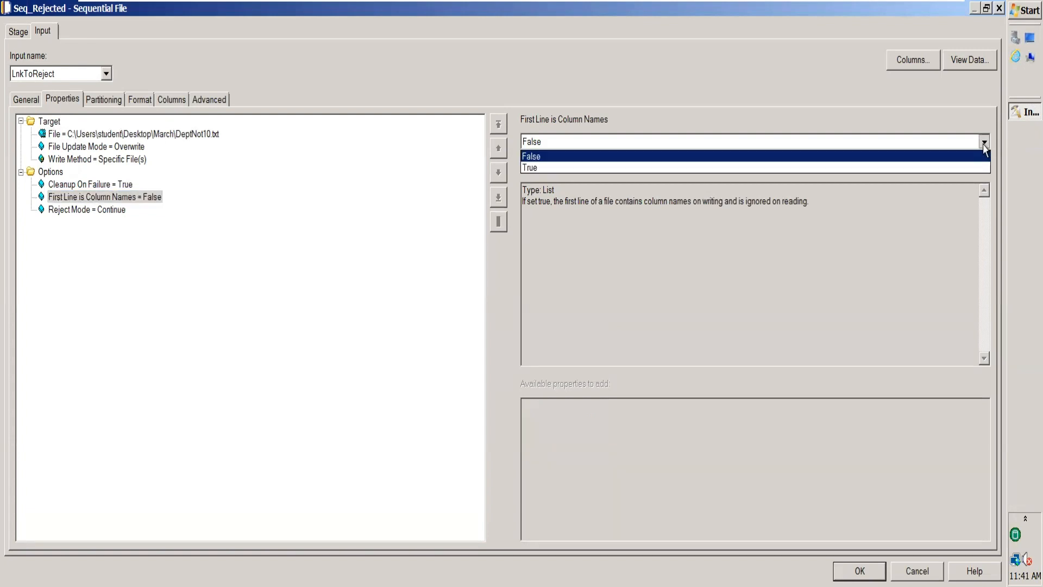
pyautogui.click(942, 169)
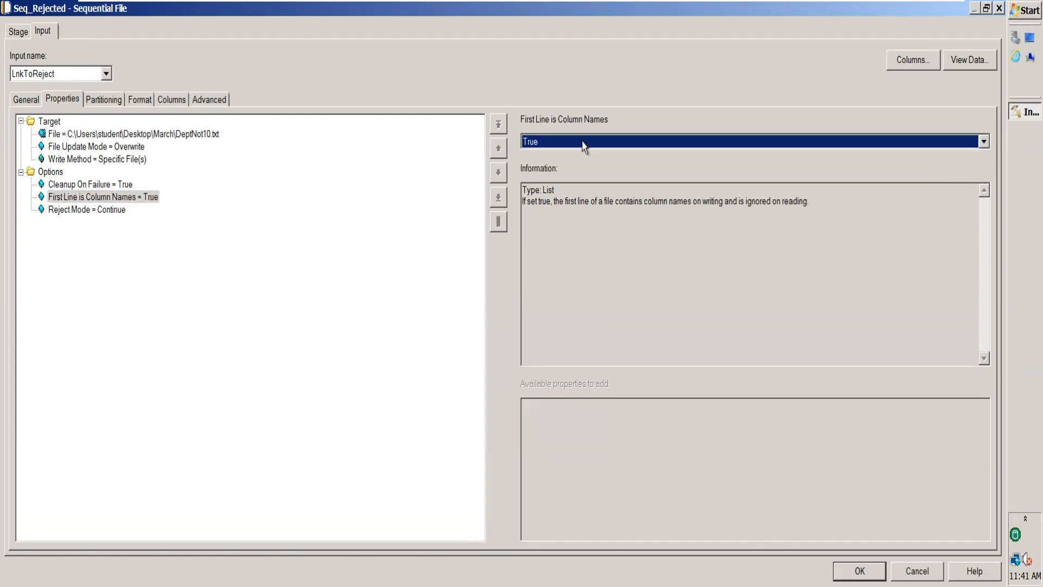
pyautogui.click(314, 179)
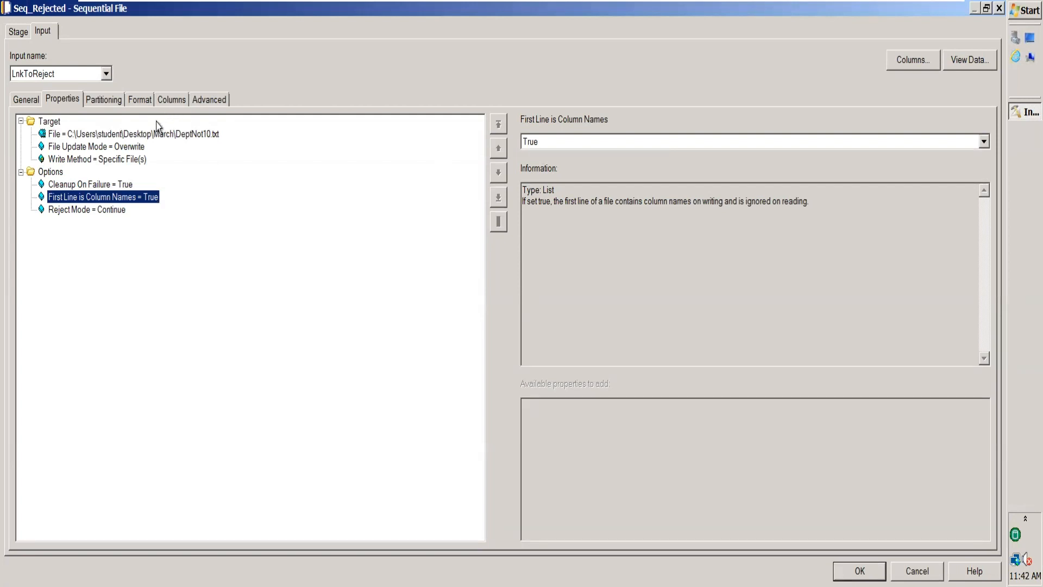
pyautogui.click(20, 31)
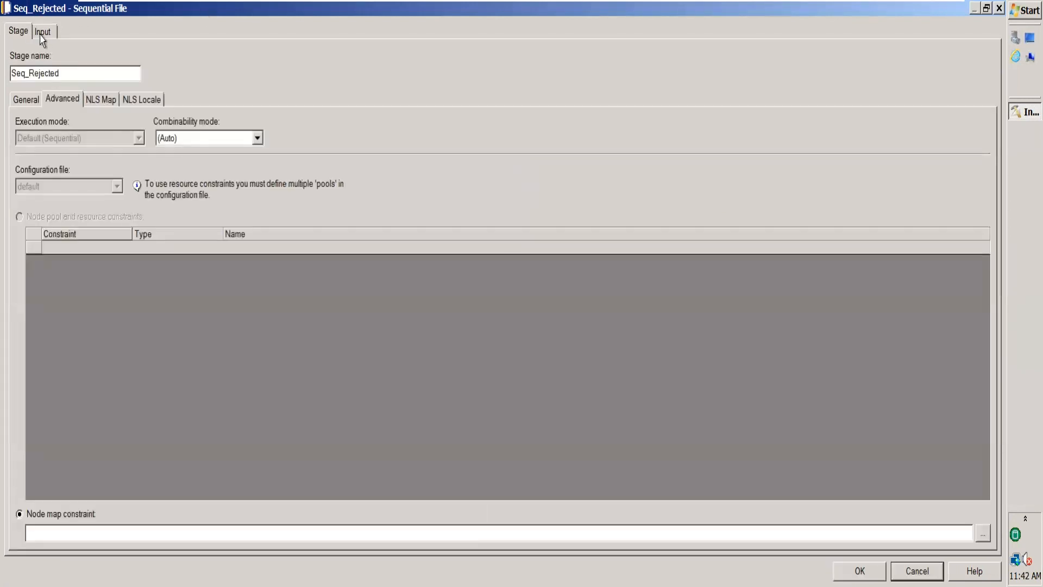
pyautogui.moveTo(72, 78); pyautogui.dragTo(20, 81)
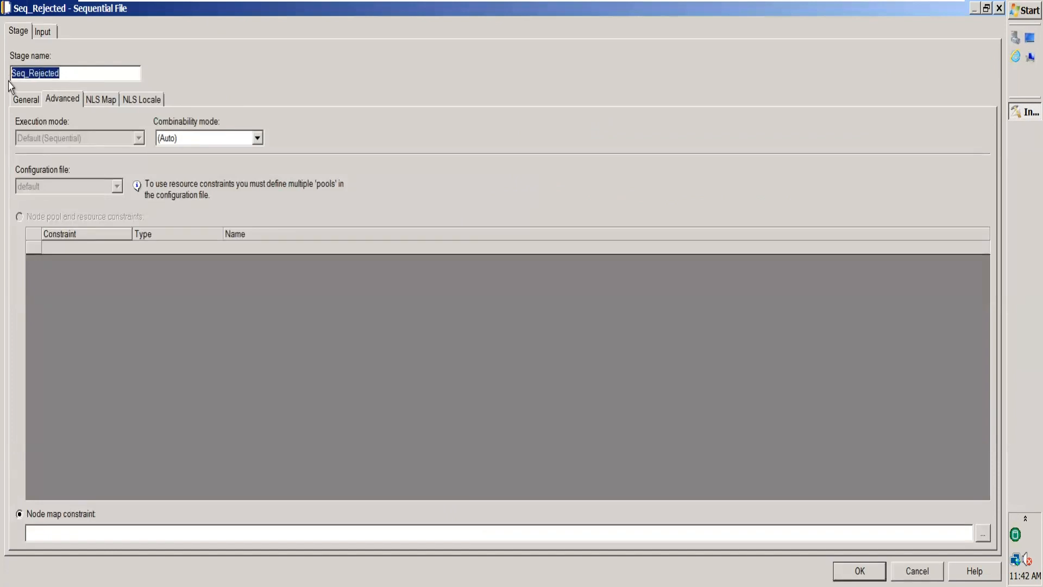
pyautogui.click(42, 31)
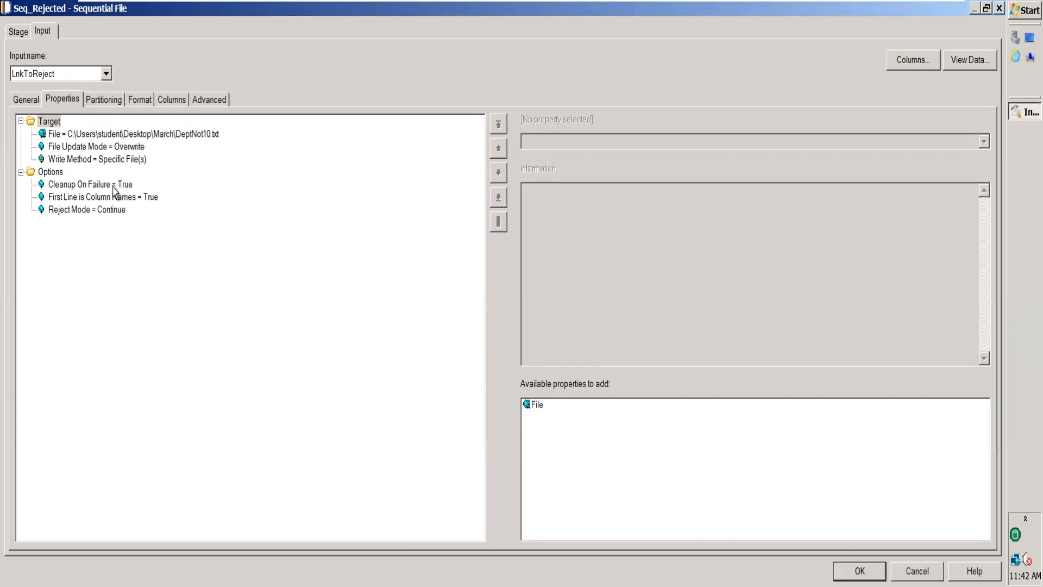
pyautogui.click(92, 198)
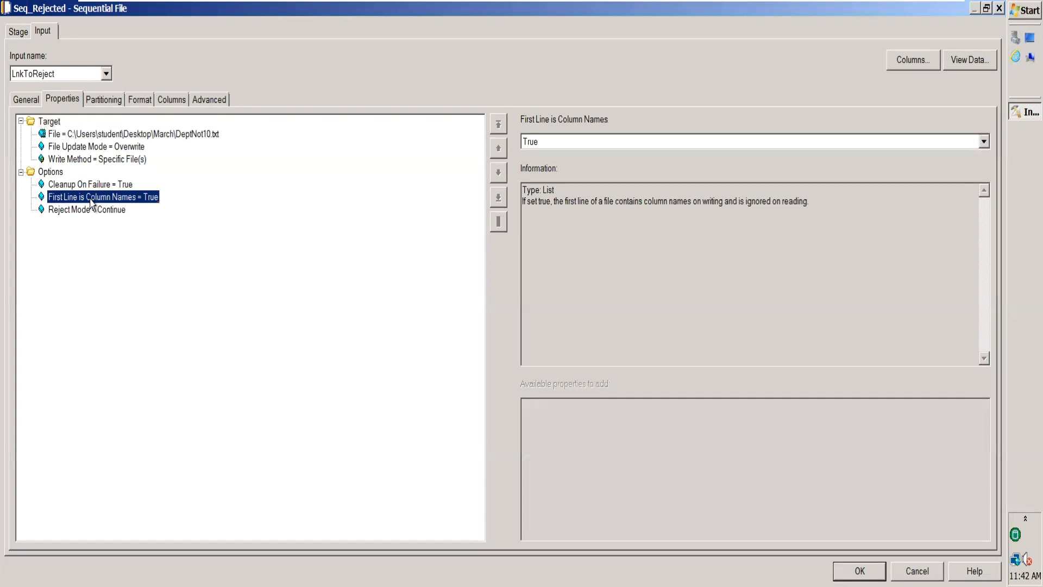
# Step: Set the record-level final delimiter of Seq_Rejected to a semicolon and accept the stage properties
pyautogui.click(142, 100)
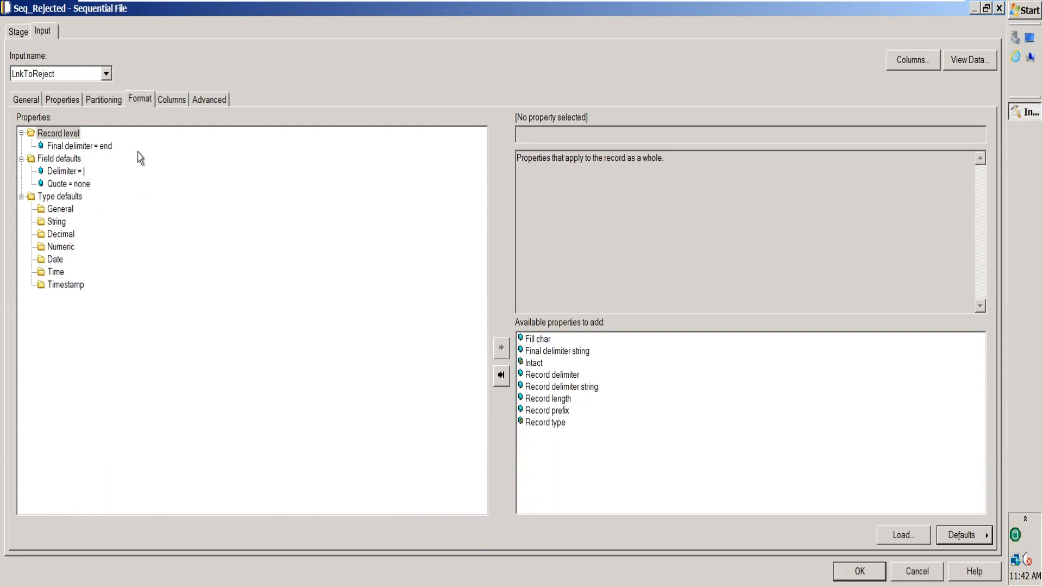
pyautogui.click(107, 146)
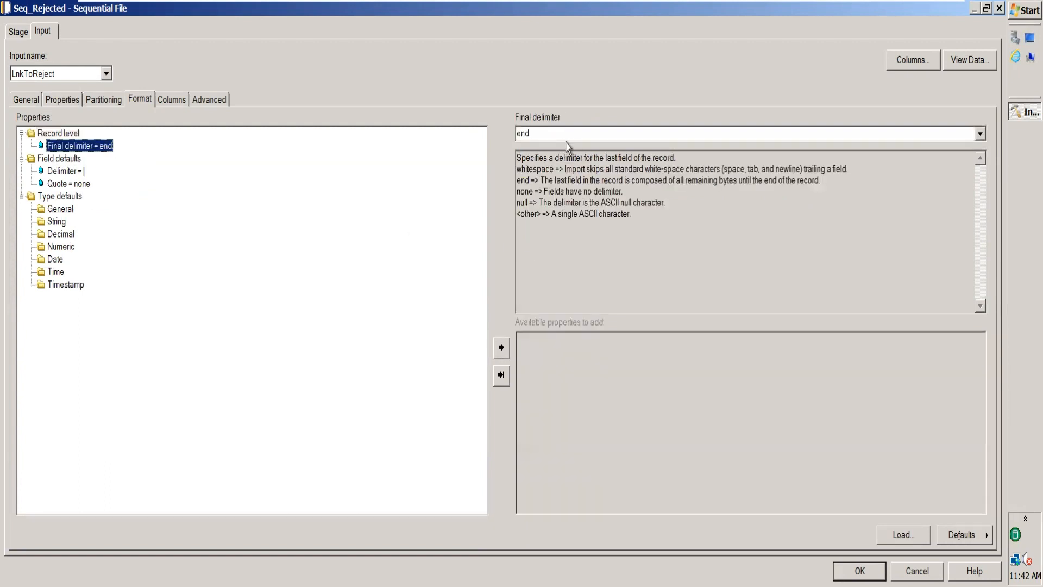
pyautogui.click(554, 134)
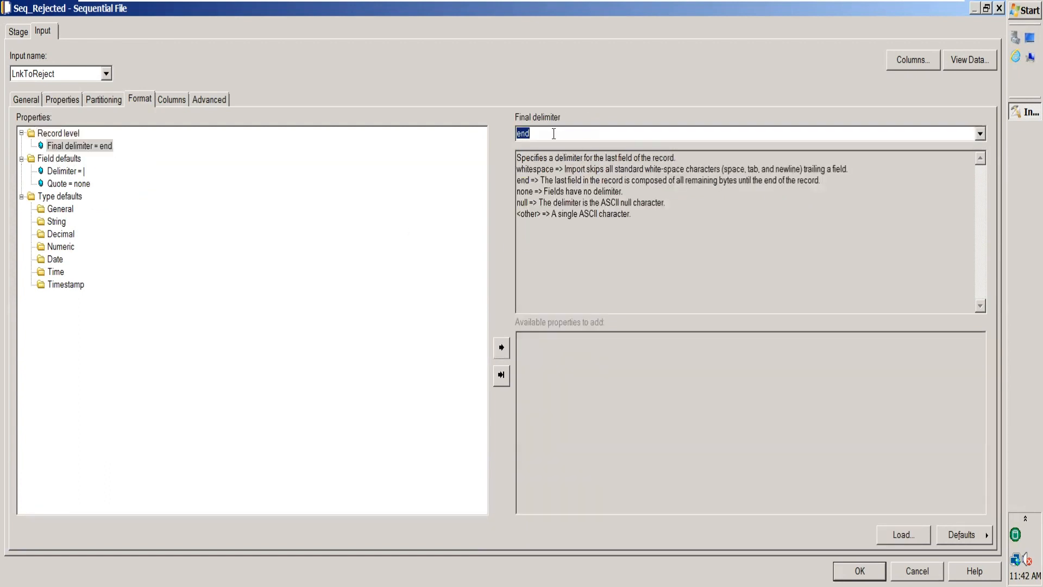
pyautogui.write(';')
pyautogui.click(860, 570)
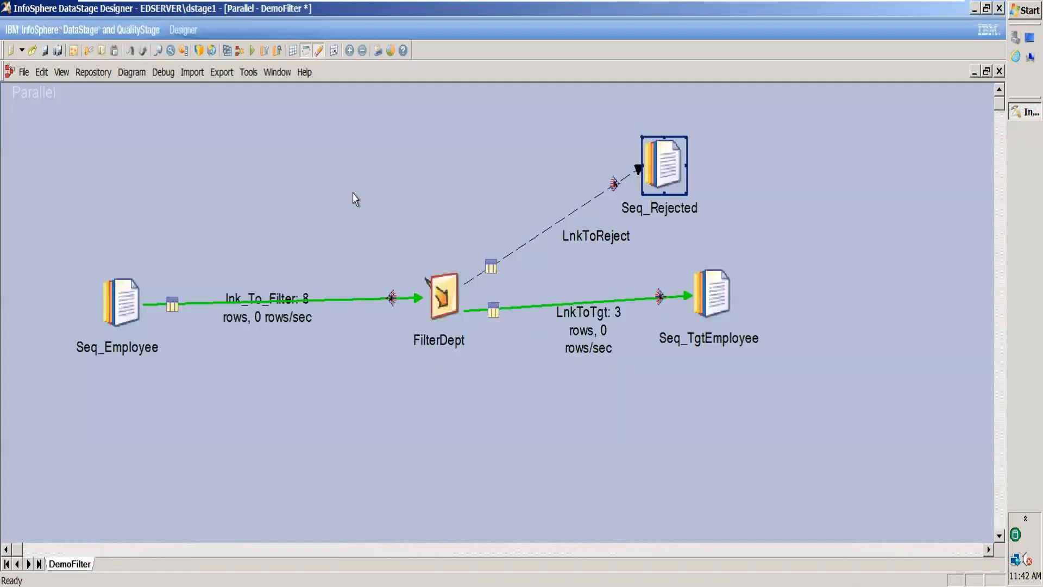
# Step: Compile the DemoFilter job and run it
pyautogui.click(227, 51)
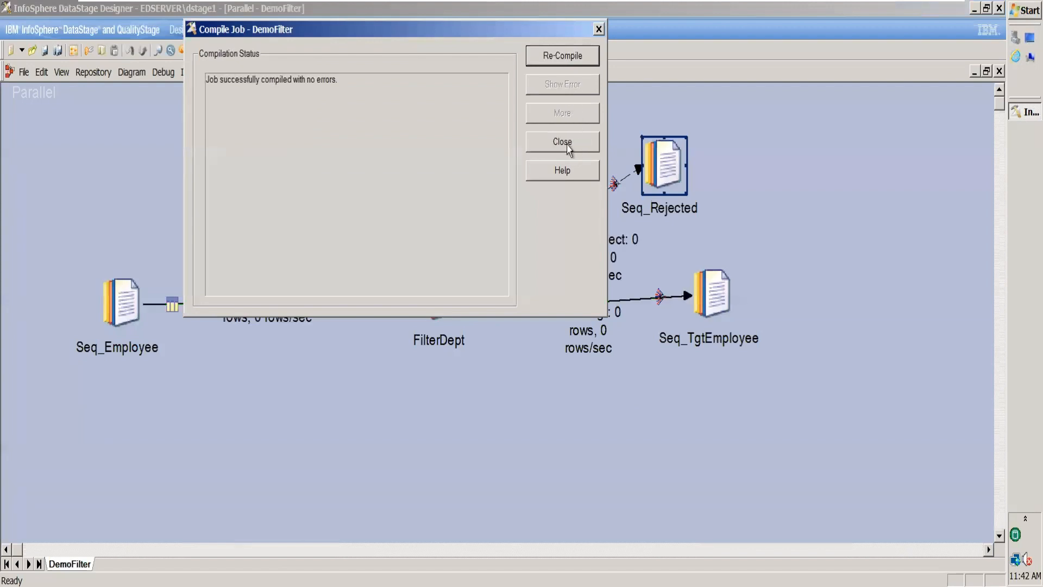
pyautogui.click(568, 148)
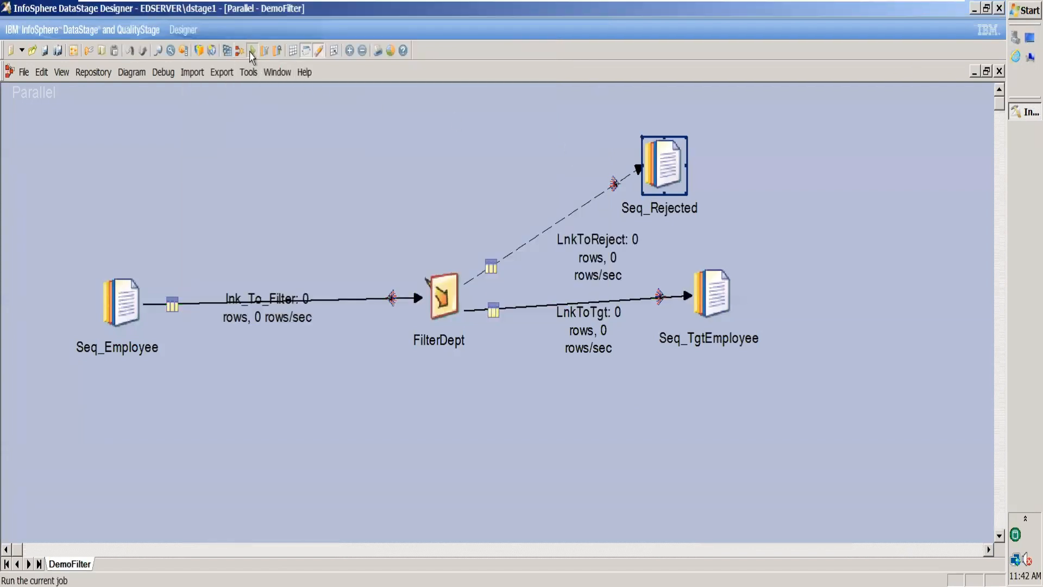
pyautogui.click(252, 51)
pyautogui.click(203, 374)
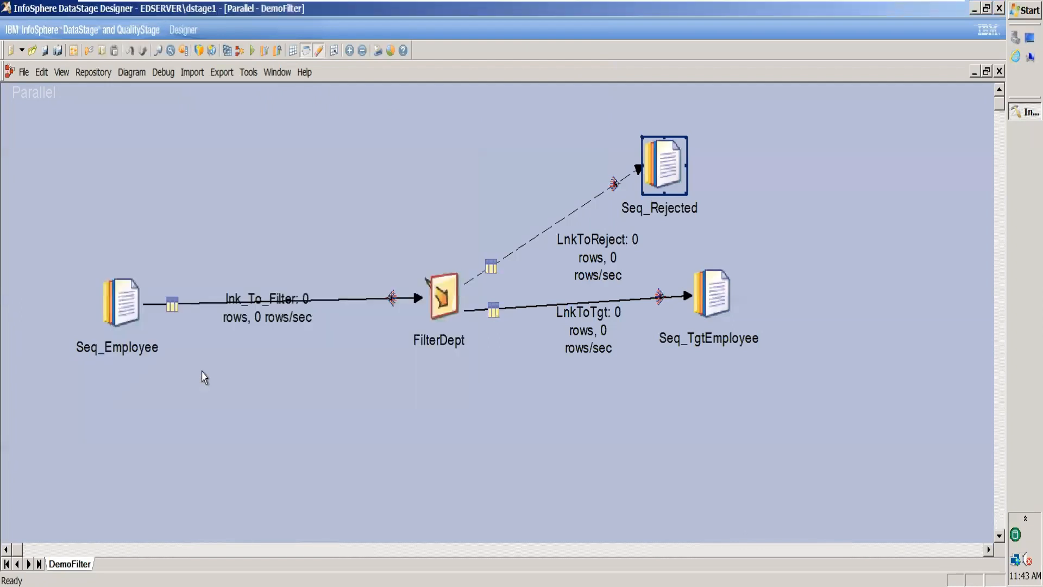
# Step: Move the lnk_To_Filter and LnkToTgt labels below their links and shift Seq_TgtEmployee slightly away from FilterDept
pyautogui.click(290, 303)
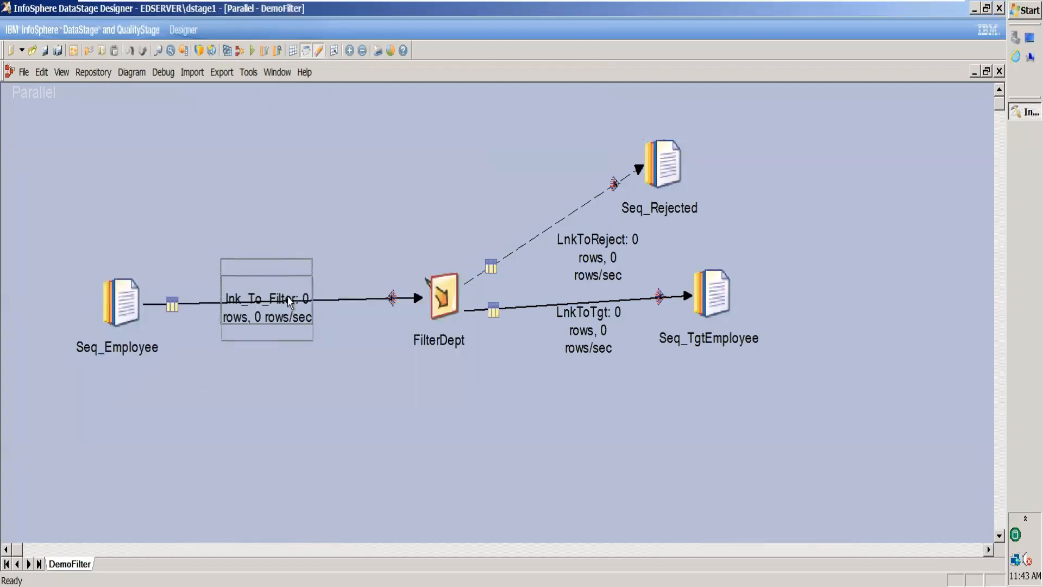
pyautogui.click(290, 303)
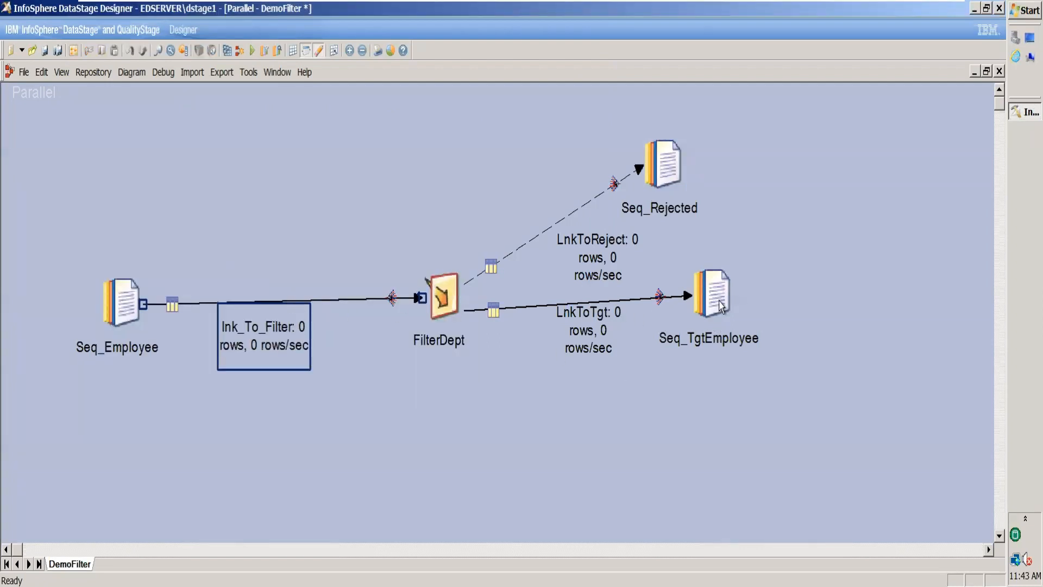
pyautogui.moveTo(718, 301); pyautogui.dragTo(740, 317)
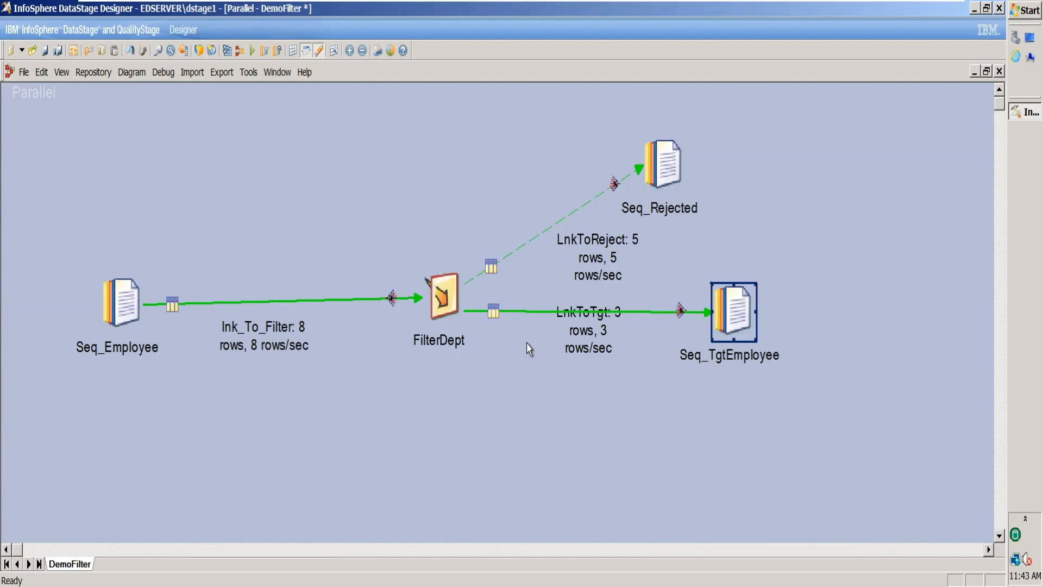
pyautogui.click(609, 335)
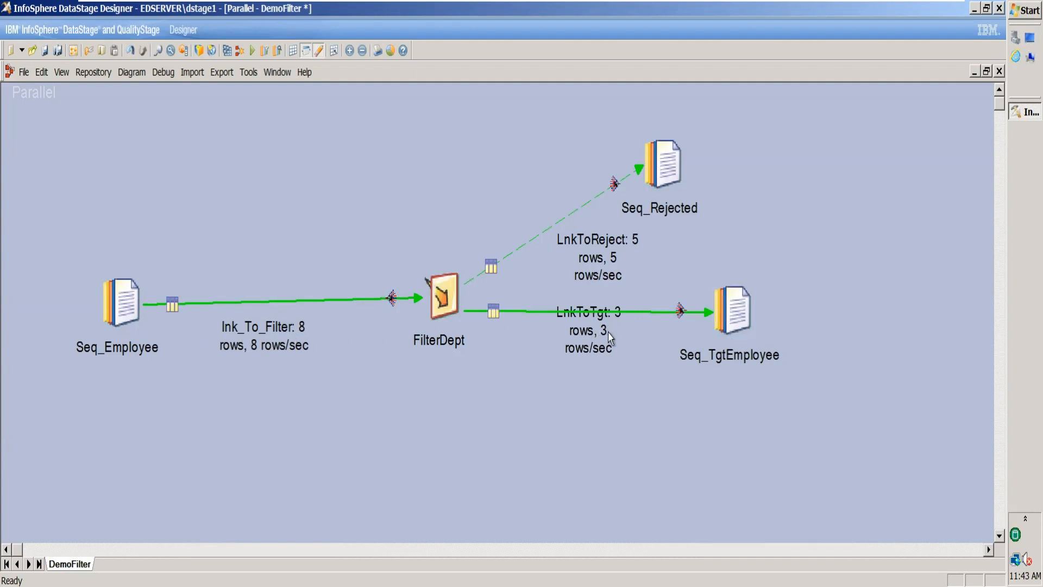
pyautogui.moveTo(609, 335); pyautogui.dragTo(611, 353)
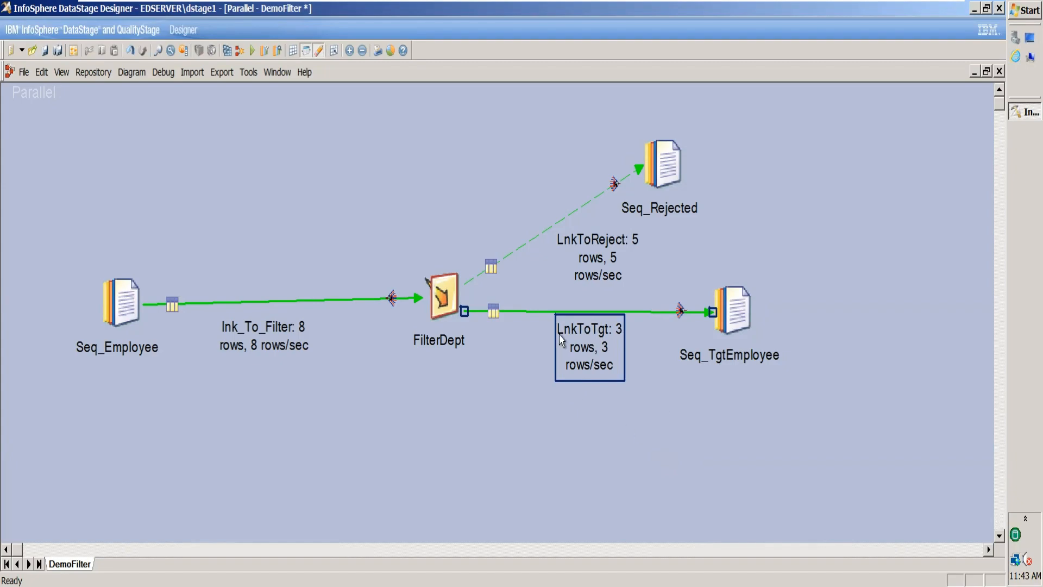
# Step: Check the FilterDept filter properties and draw another output link from FilterDept to the empty area between the two target files
pyautogui.doubleClick(455, 299)
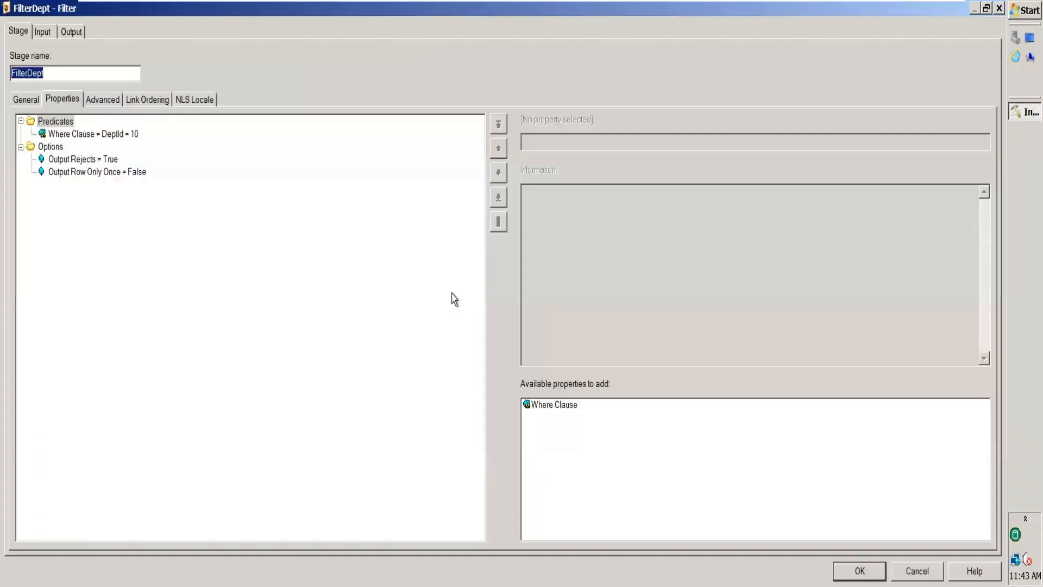
pyautogui.press('Return')
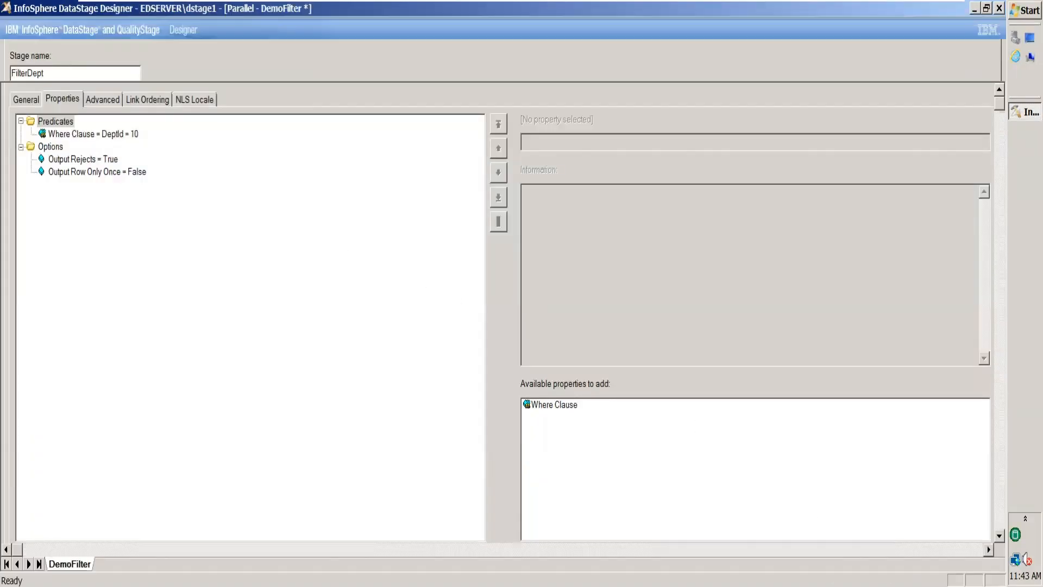
pyautogui.moveTo(455, 295); pyautogui.dragTo(718, 254)
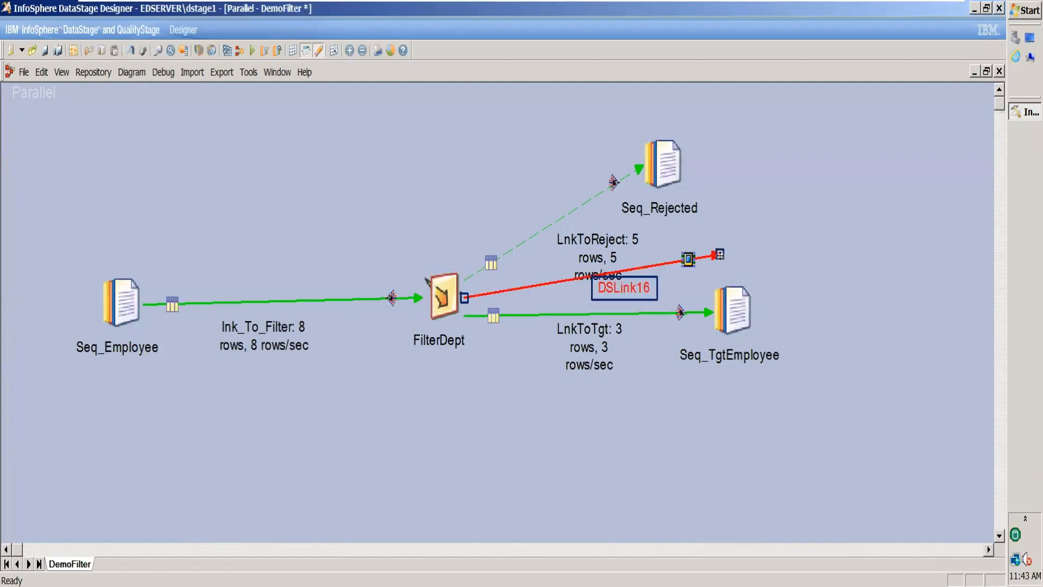
# Step: Duplicate the Seq_Rejected stage, move the copy aside, and delete the reject link copied with it
pyautogui.click(667, 149)
pyautogui.hotkey('ctrl', 'v')
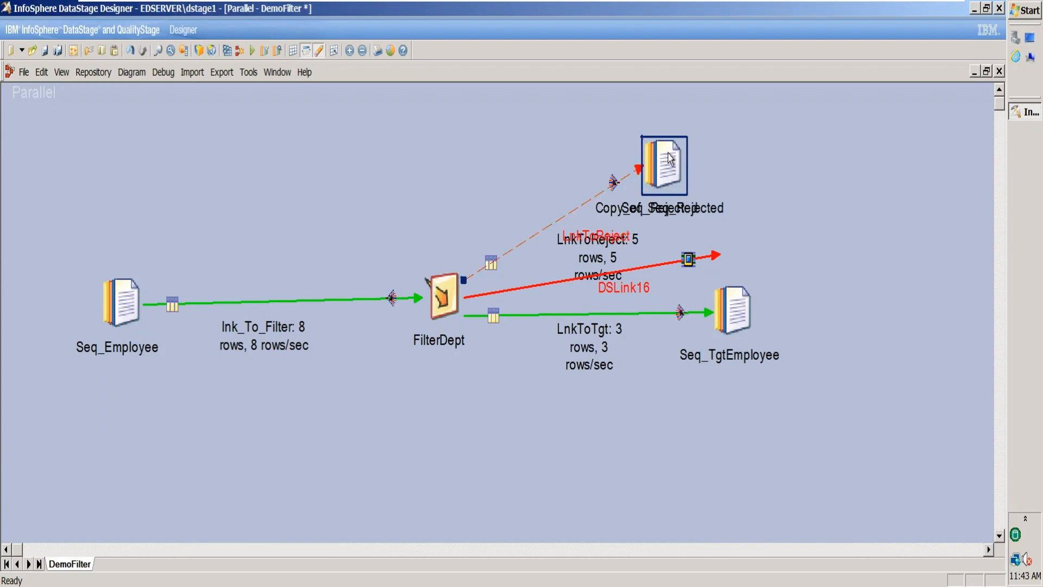
pyautogui.moveTo(670, 157); pyautogui.dragTo(805, 219)
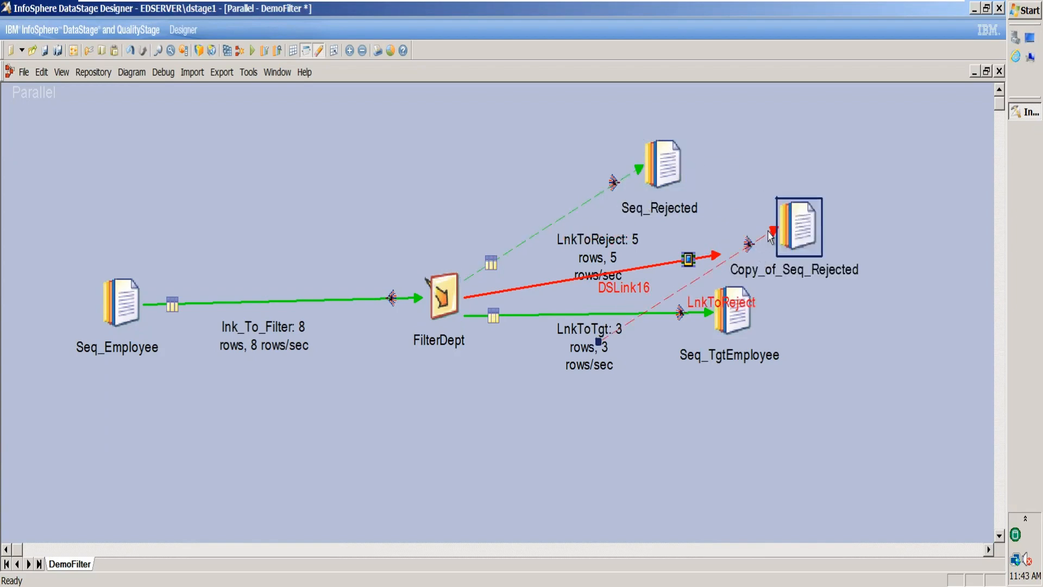
pyautogui.click(600, 341)
pyautogui.press('Delete')
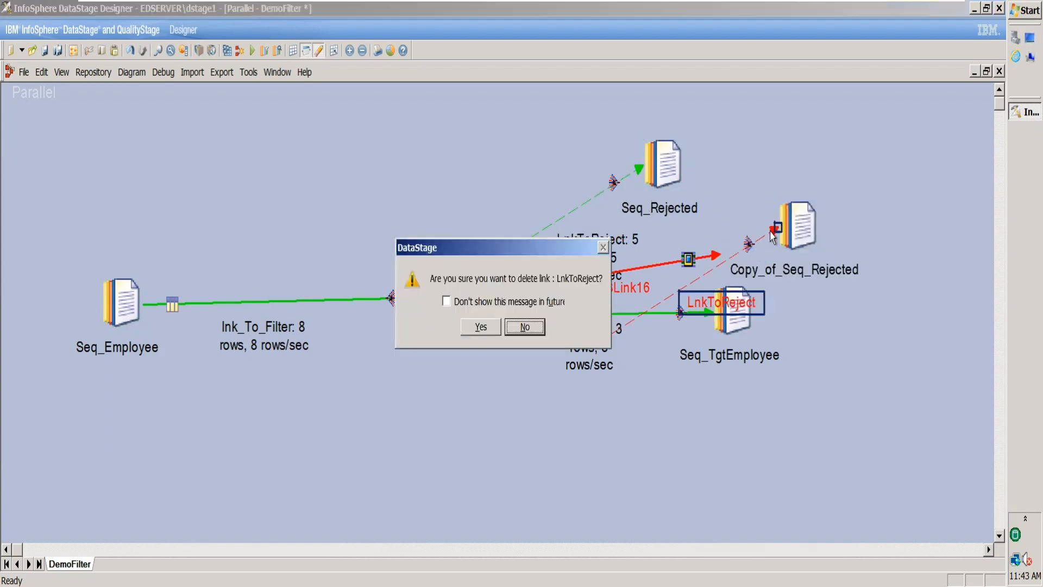
pyautogui.click(478, 328)
# Step: Attach the loose FilterDept output link to Copy_of_Seq_Rejected and place that stage between Seq_Rejected and a lowered Seq_TgtEmployee
pyautogui.moveTo(803, 229); pyautogui.dragTo(737, 248)
pyautogui.moveTo(734, 314); pyautogui.dragTo(731, 468)
pyautogui.moveTo(738, 237); pyautogui.dragTo(762, 345)
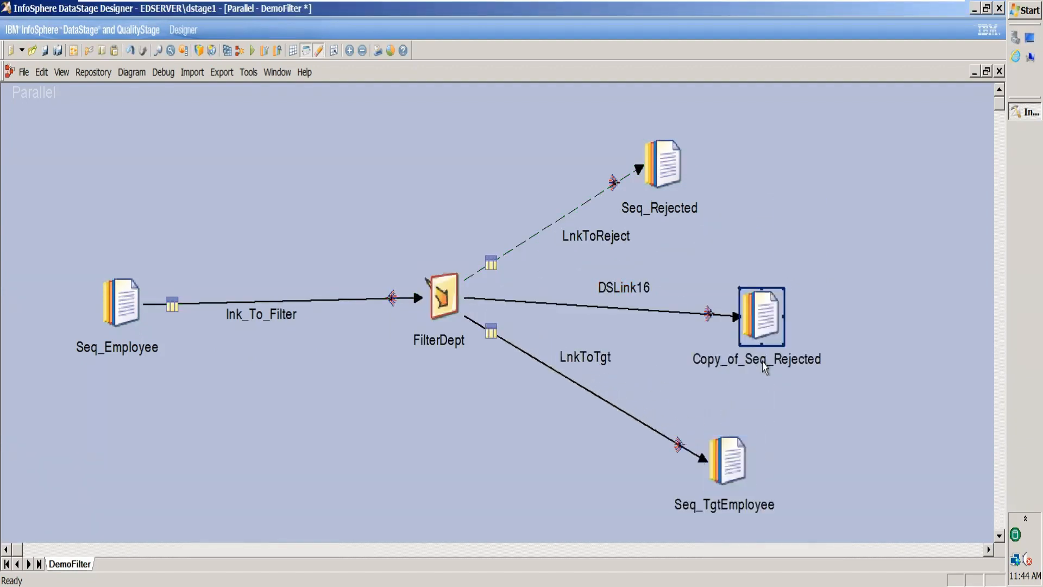
# Step: Rename the Copy_of_Seq_Rejected stage as Seq_Dept20
pyautogui.click(766, 363)
pyautogui.write('S')
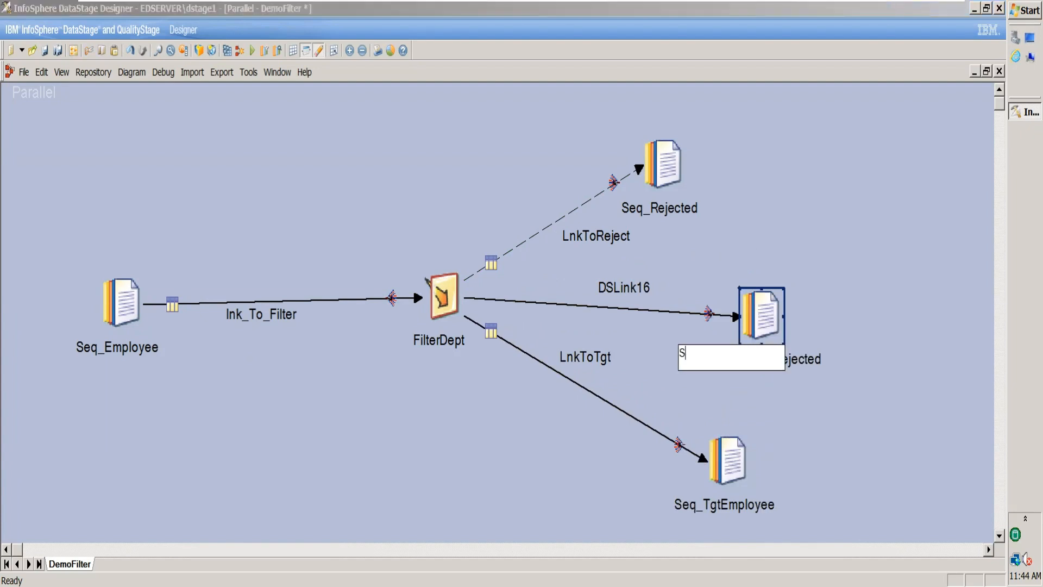
pyautogui.write('eq_Dept20')
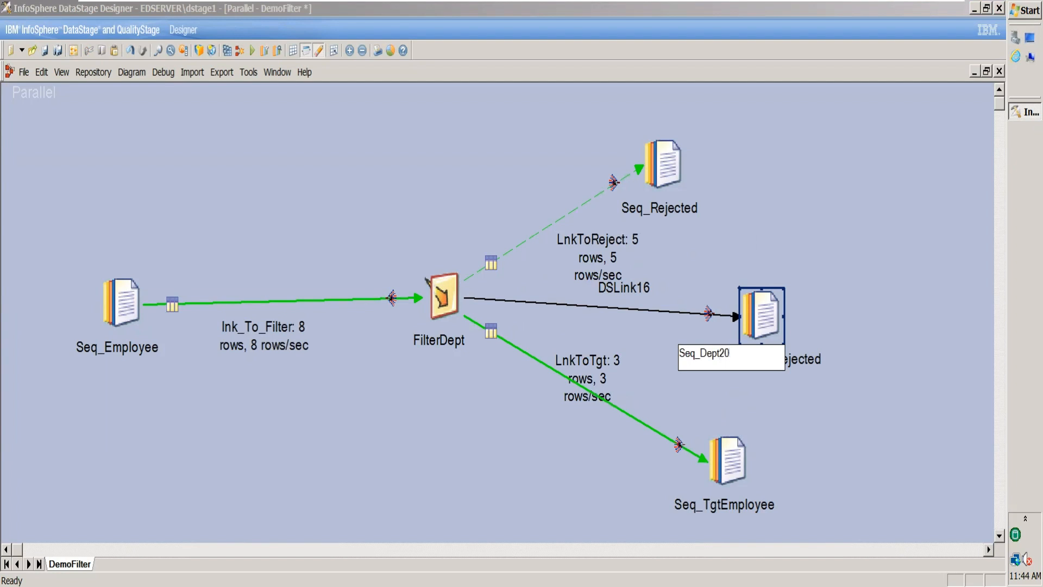
pyautogui.press('Return')
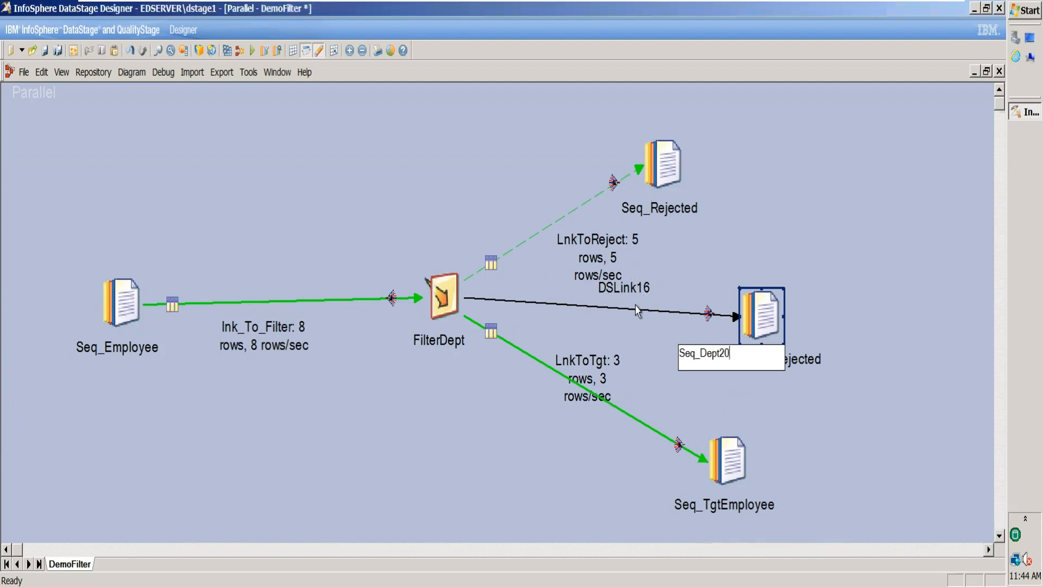
# Step: Rename the DSLink16 link as LnkDept20 and move Seq_Dept20 and Seq_Rejected slightly further apart
pyautogui.click(642, 291)
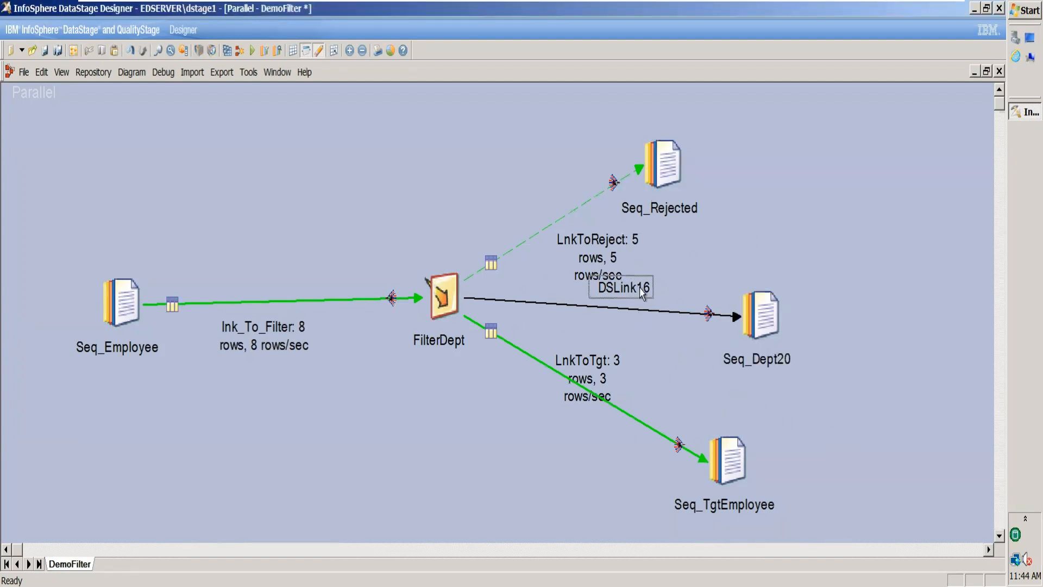
pyautogui.click(642, 291)
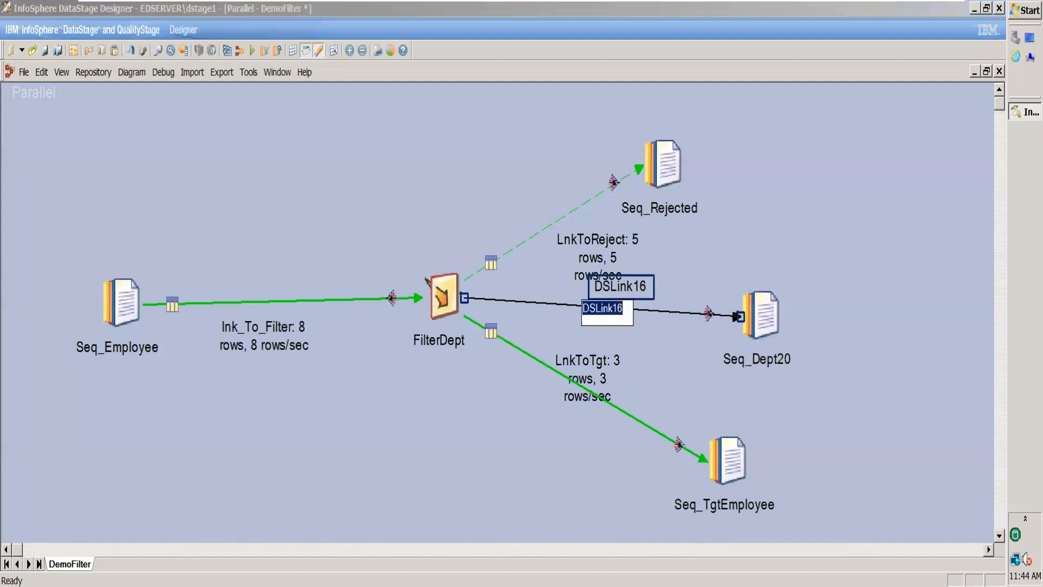
pyautogui.write('LnkDept20')
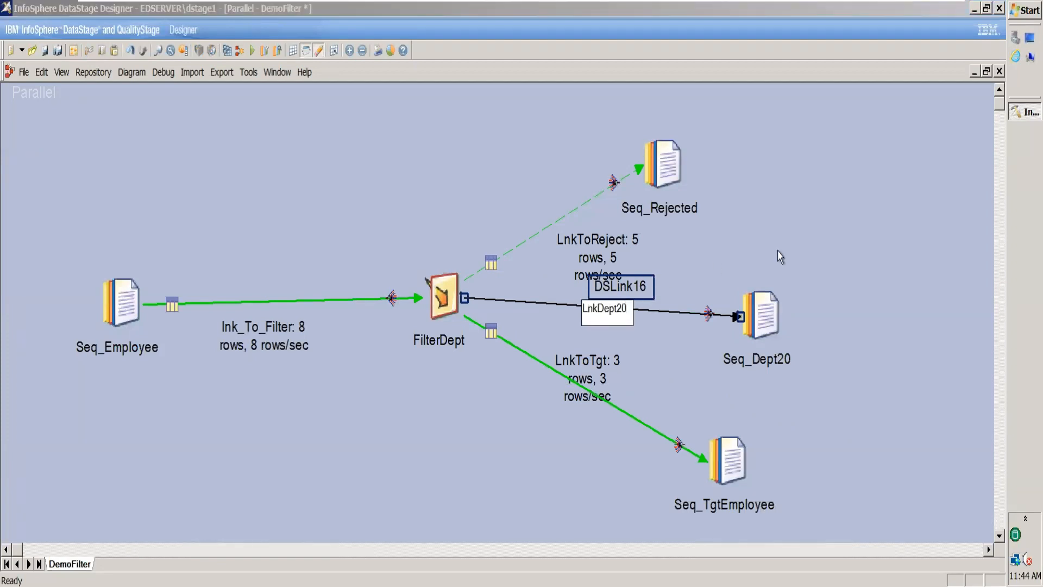
pyautogui.click(777, 265)
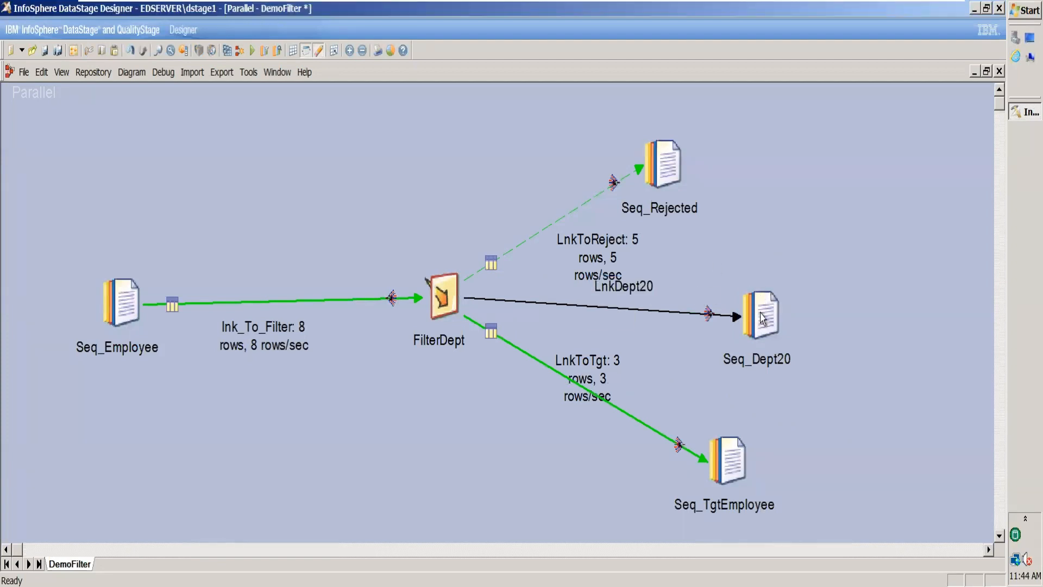
pyautogui.moveTo(763, 320); pyautogui.dragTo(788, 345)
pyautogui.moveTo(665, 179); pyautogui.dragTo(664, 159)
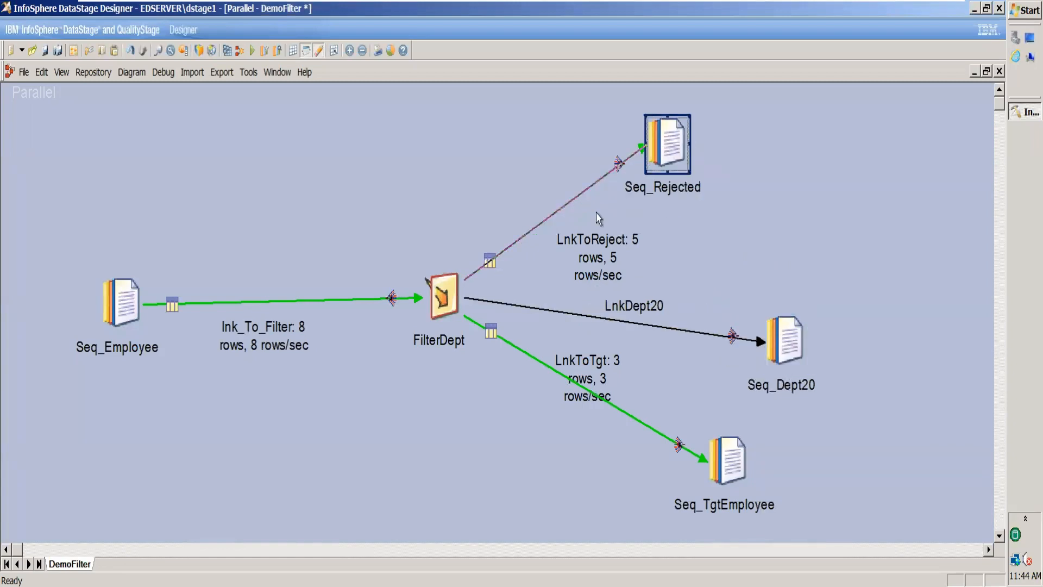
# Step: Check the link ordering of the FilterDept stage and add a second Where Clause under its predicates
pyautogui.doubleClick(443, 296)
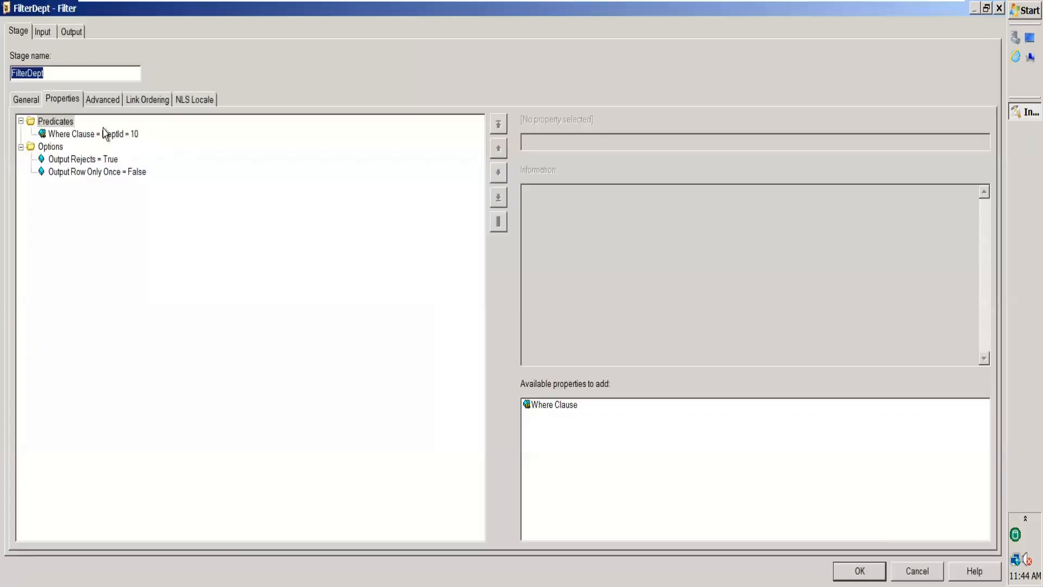
pyautogui.click(140, 102)
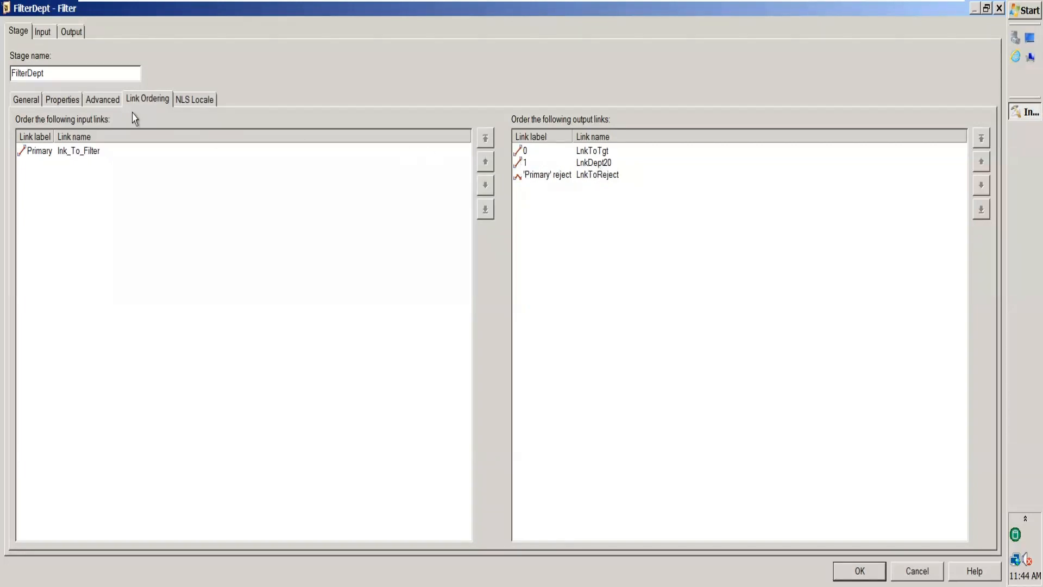
pyautogui.click(61, 100)
pyautogui.click(55, 121)
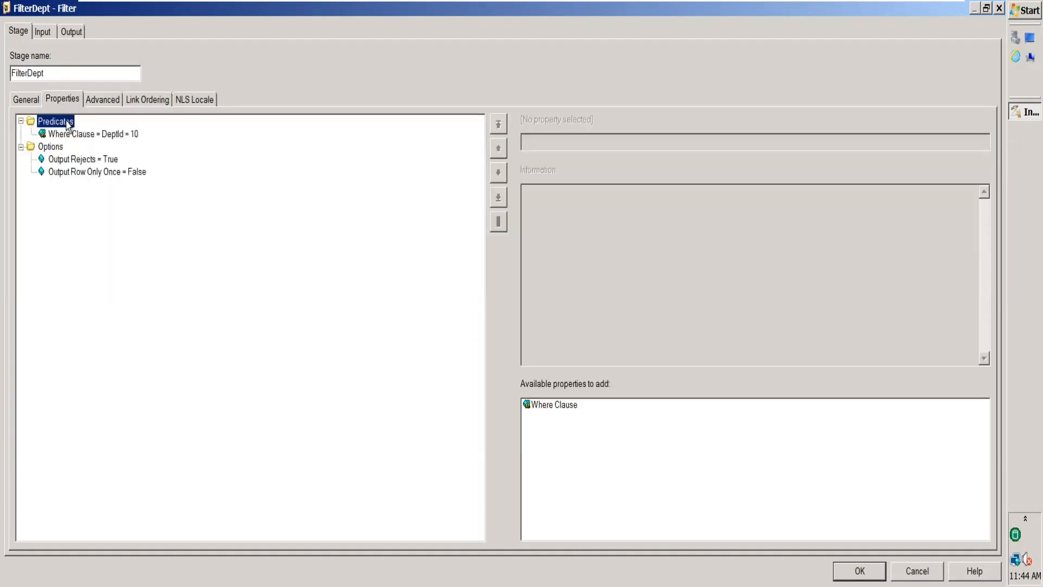
pyautogui.rightClick(67, 123)
pyautogui.click(280, 161)
pyautogui.click(555, 405)
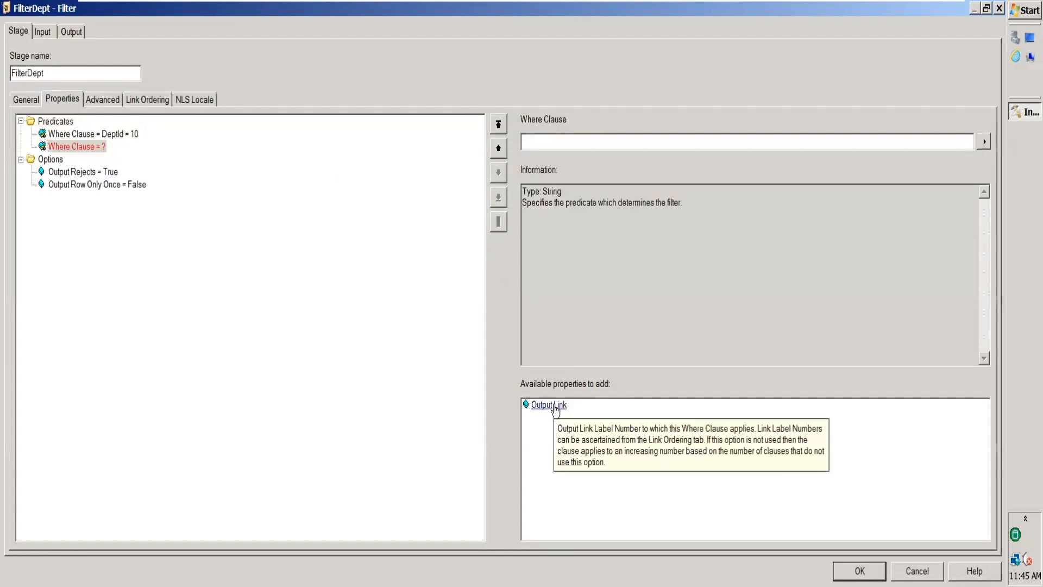
# Step: Set the new Where Clause of FilterDept to DeptId = 20
pyautogui.click(81, 147)
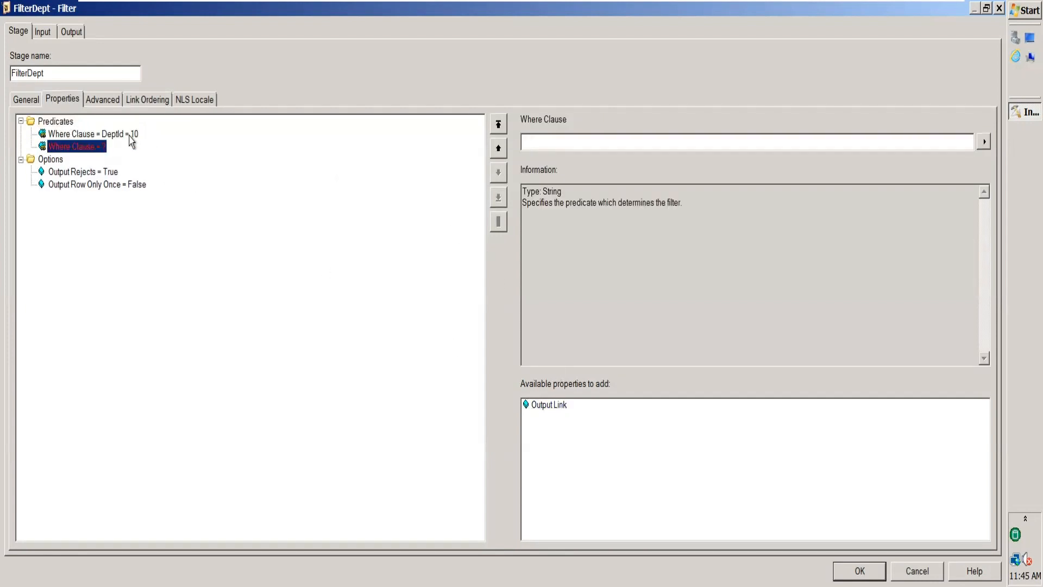
pyautogui.click(601, 144)
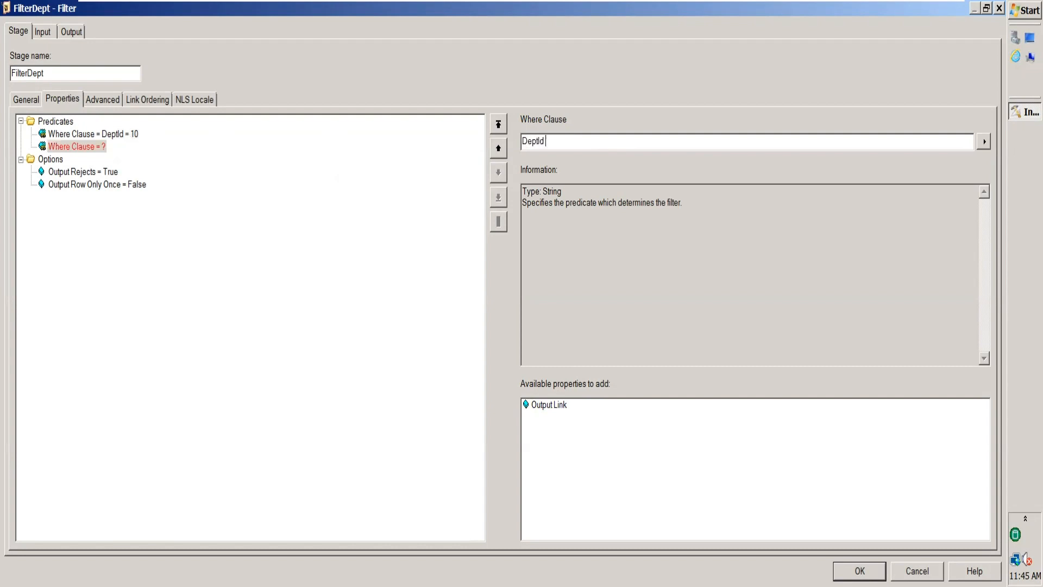
pyautogui.write('DeptId = 20')
pyautogui.click(123, 146)
pyautogui.click(116, 136)
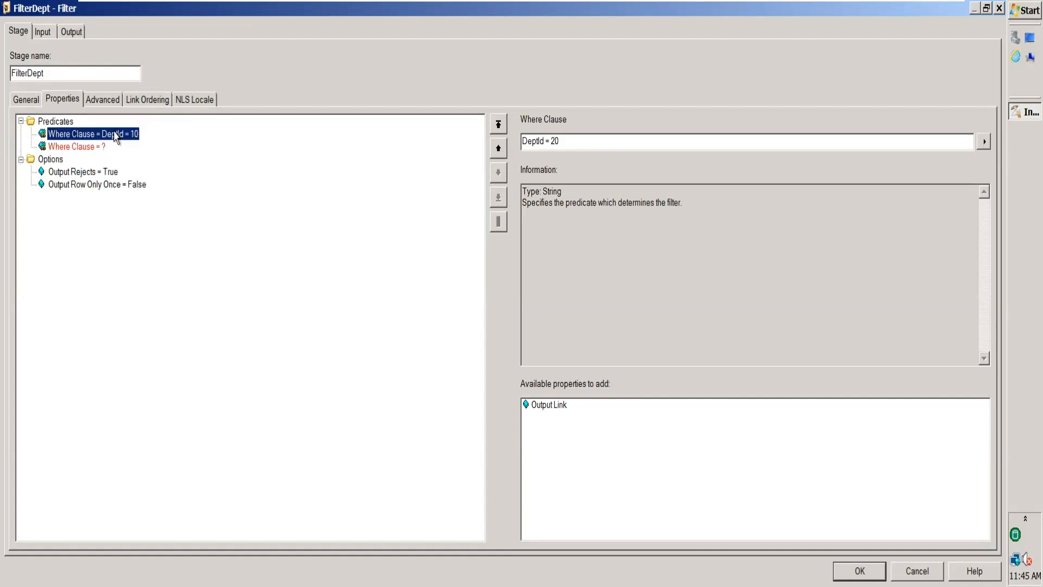
# Step: Look up the output link labels in the link ordering and assign Output Link 0 to the DeptId = 10 clause
pyautogui.click(148, 103)
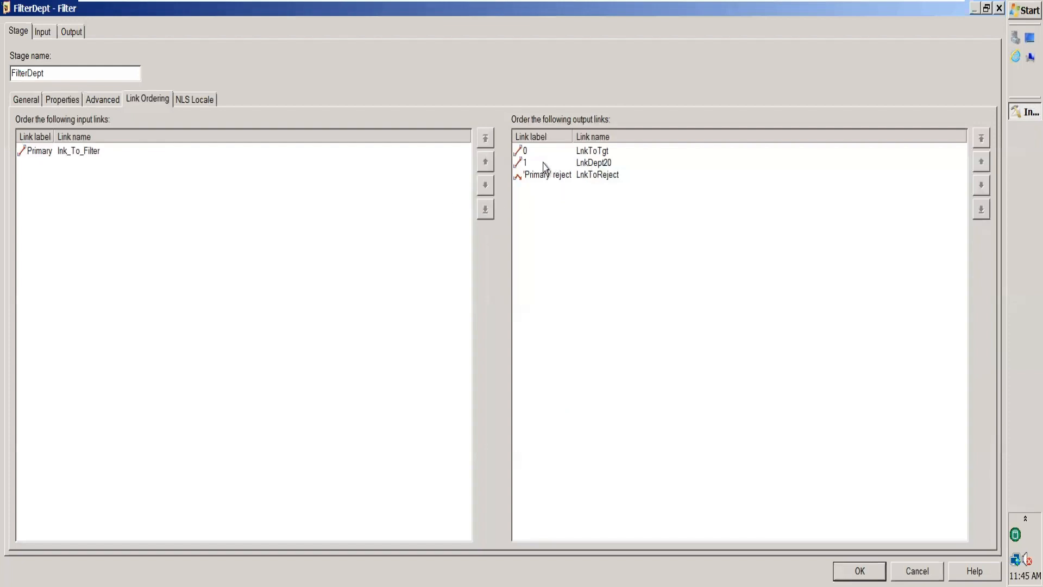
pyautogui.click(530, 153)
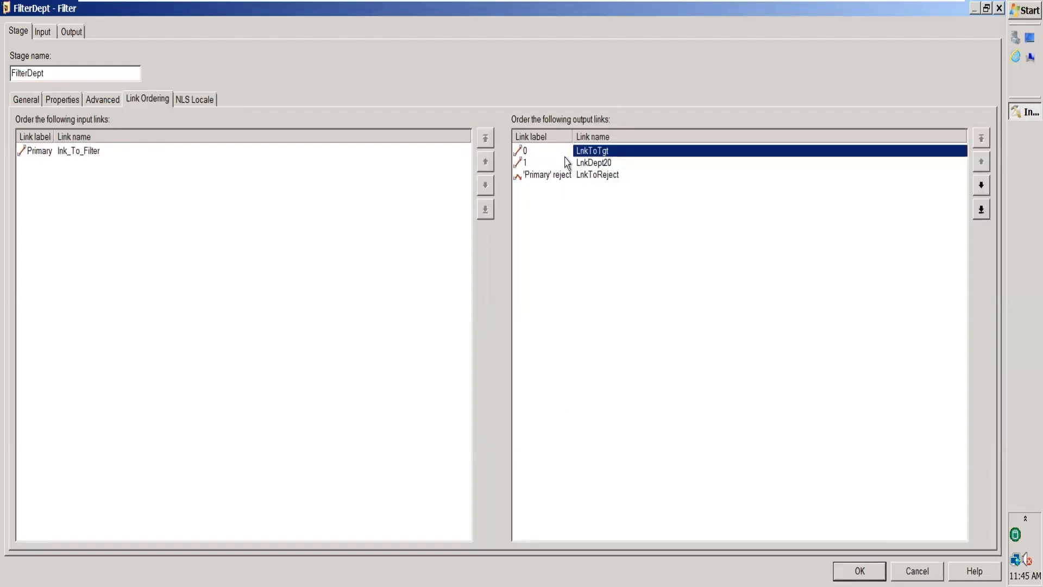
pyautogui.click(599, 164)
pyautogui.click(63, 100)
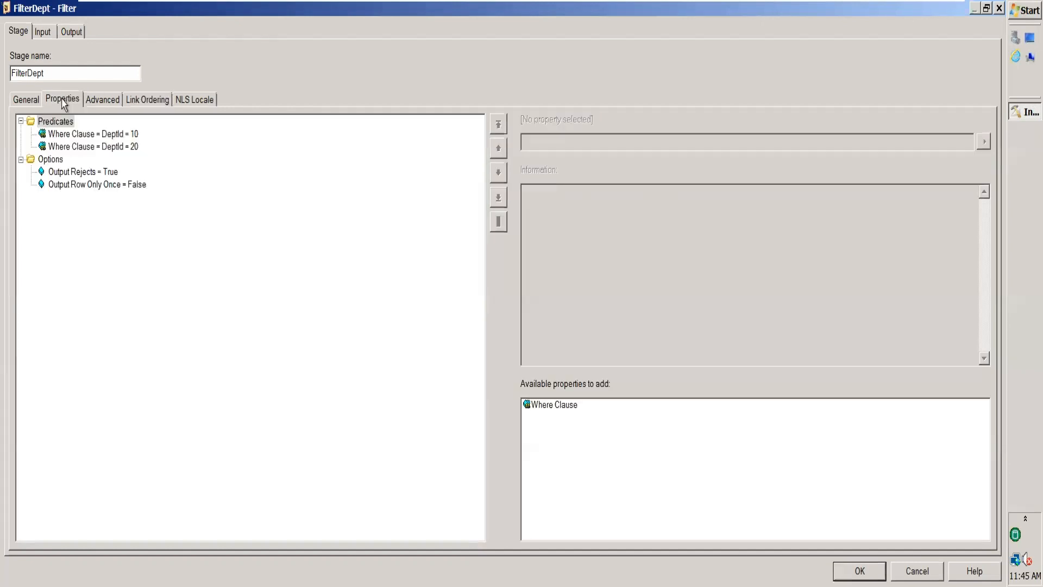
pyautogui.click(117, 135)
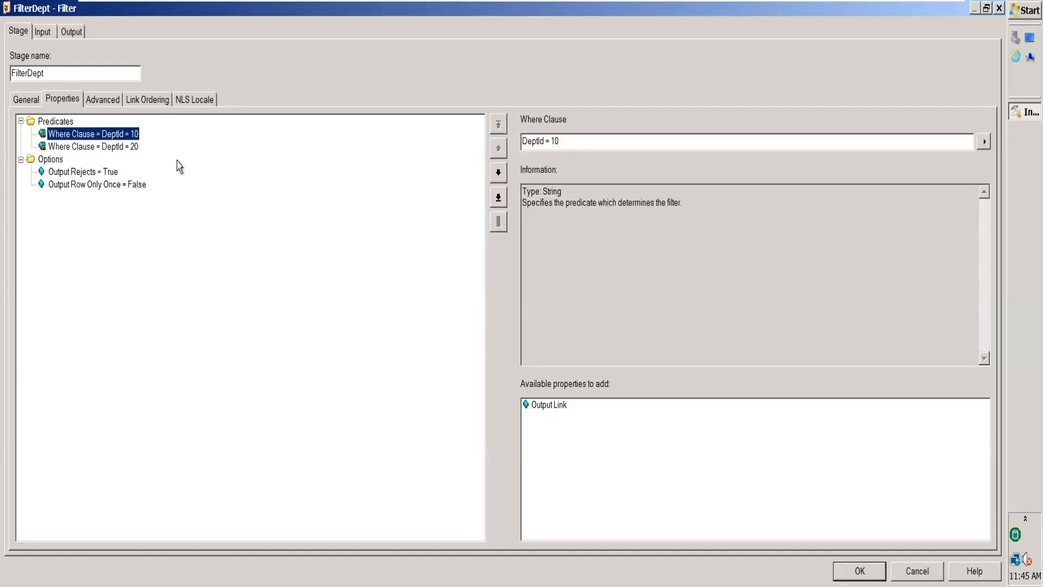
pyautogui.click(546, 406)
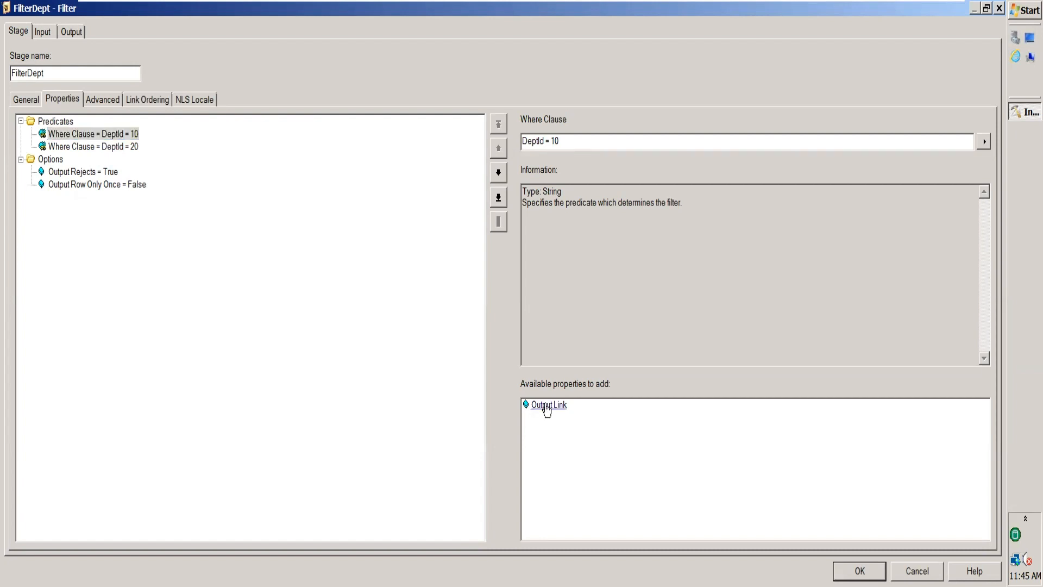
pyautogui.doubleClick(543, 409)
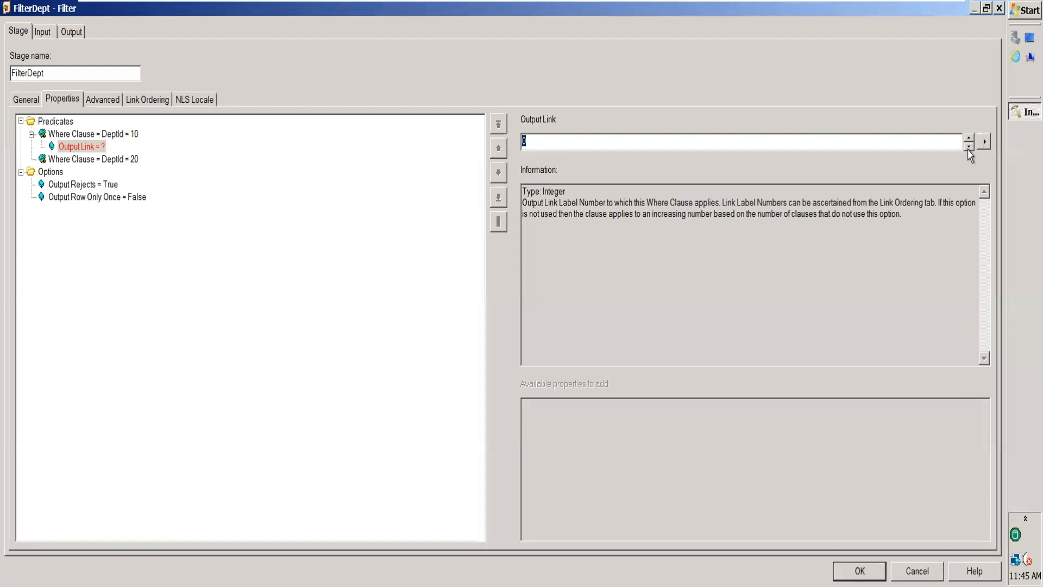
pyautogui.click(359, 217)
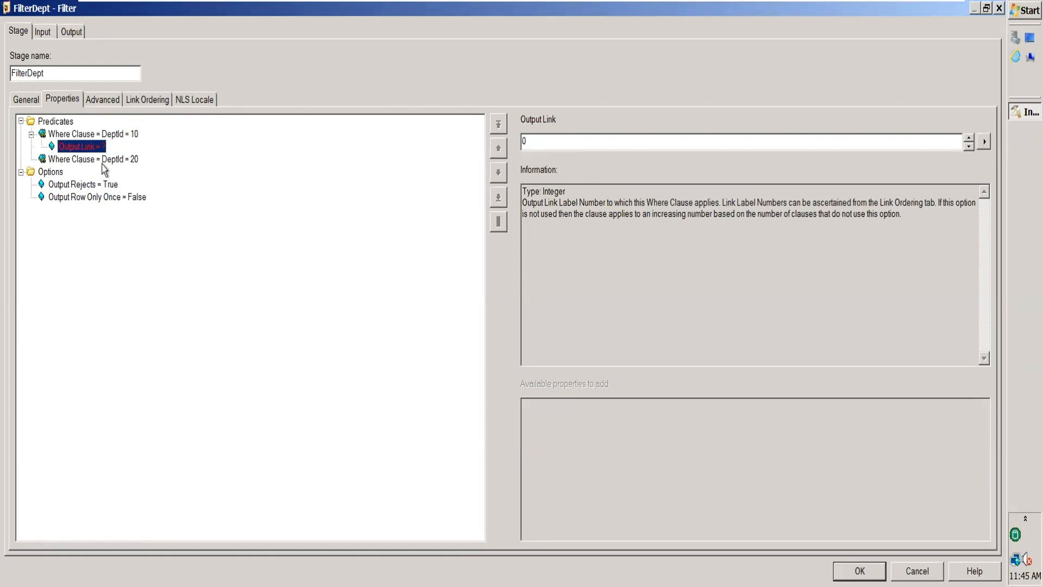
# Step: Assign Output Link 1 to the DeptId = 20 clause, recheck the link ordering and accept the FilterDept settings
pyautogui.click(103, 161)
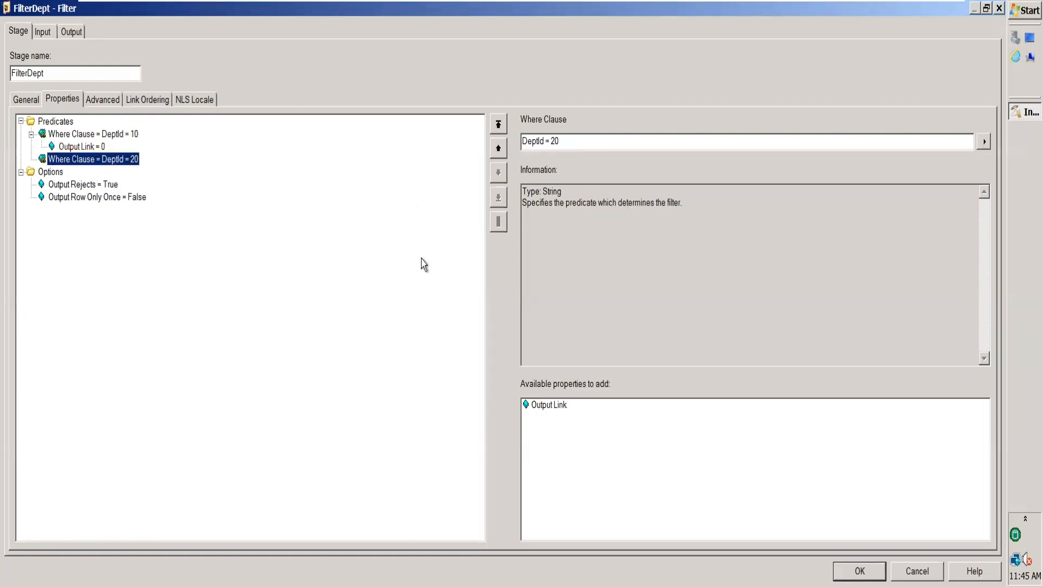
pyautogui.doubleClick(561, 409)
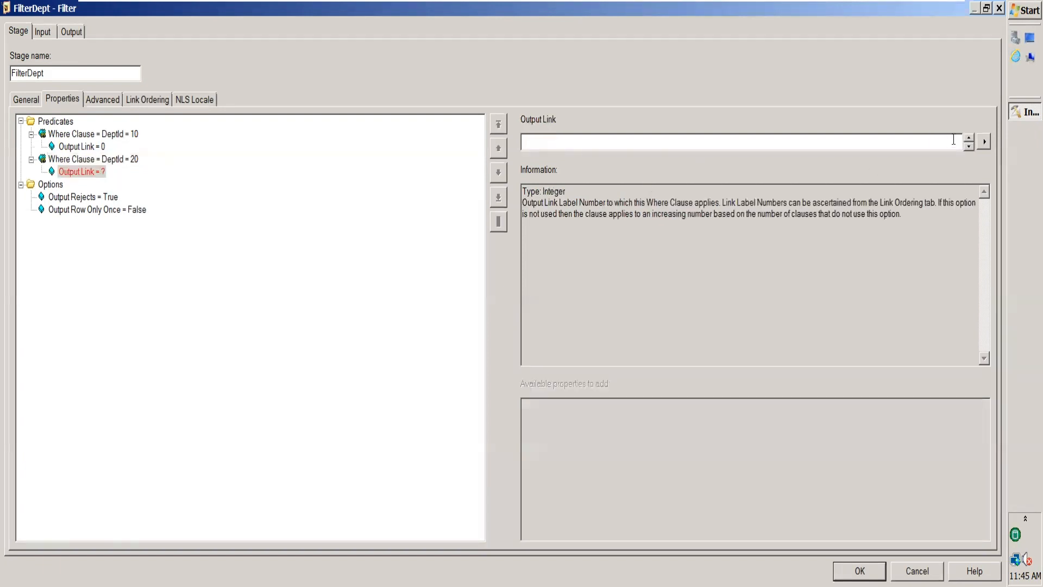
pyautogui.click(449, 210)
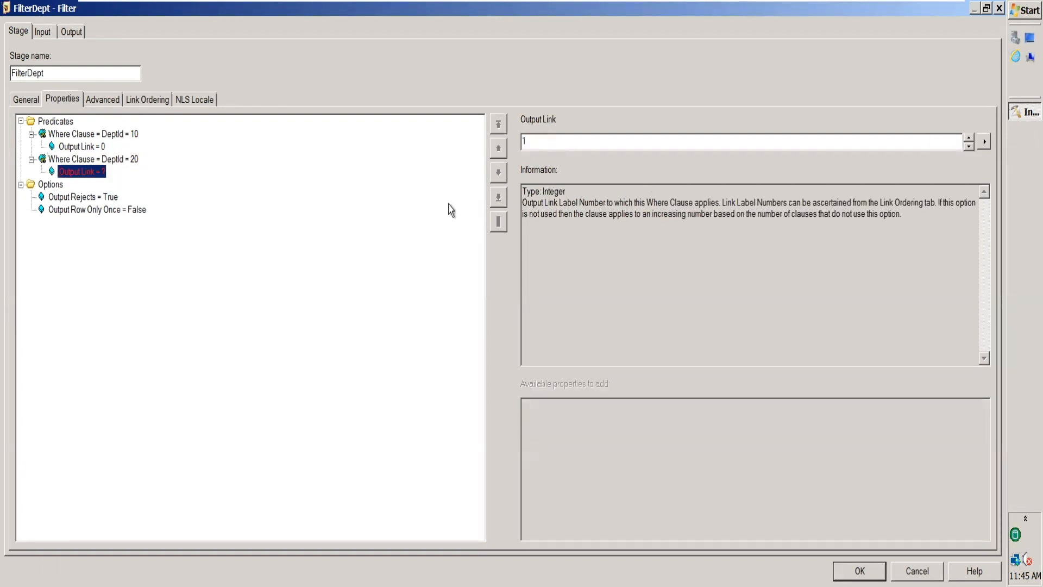
pyautogui.click(120, 161)
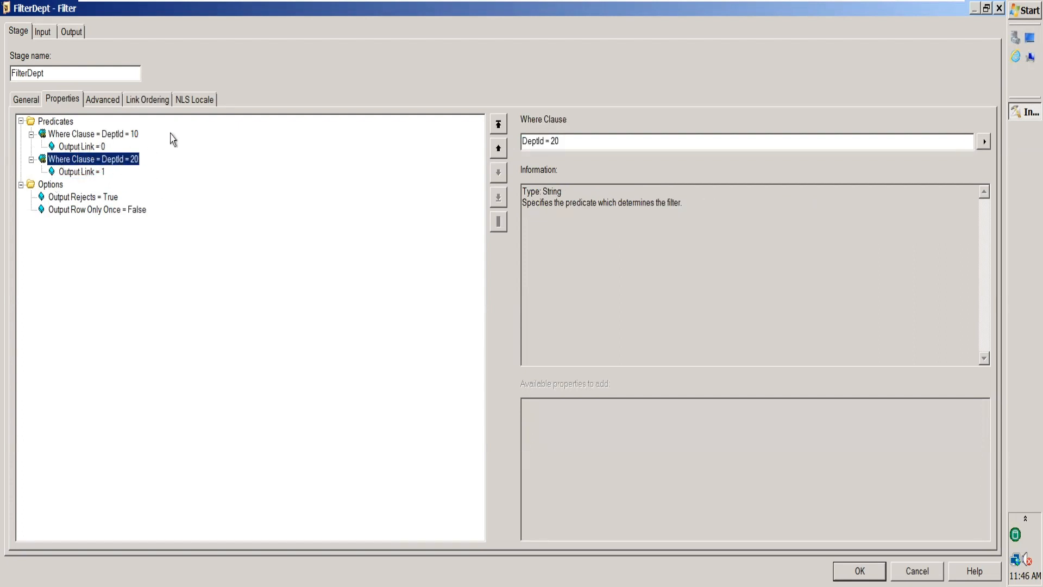
pyautogui.click(152, 103)
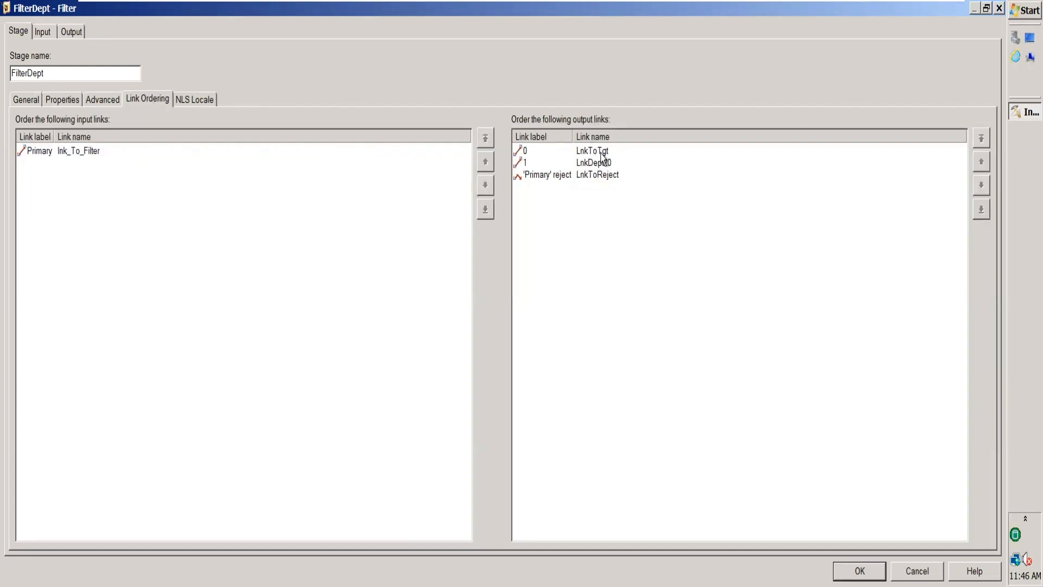
pyautogui.press('Return')
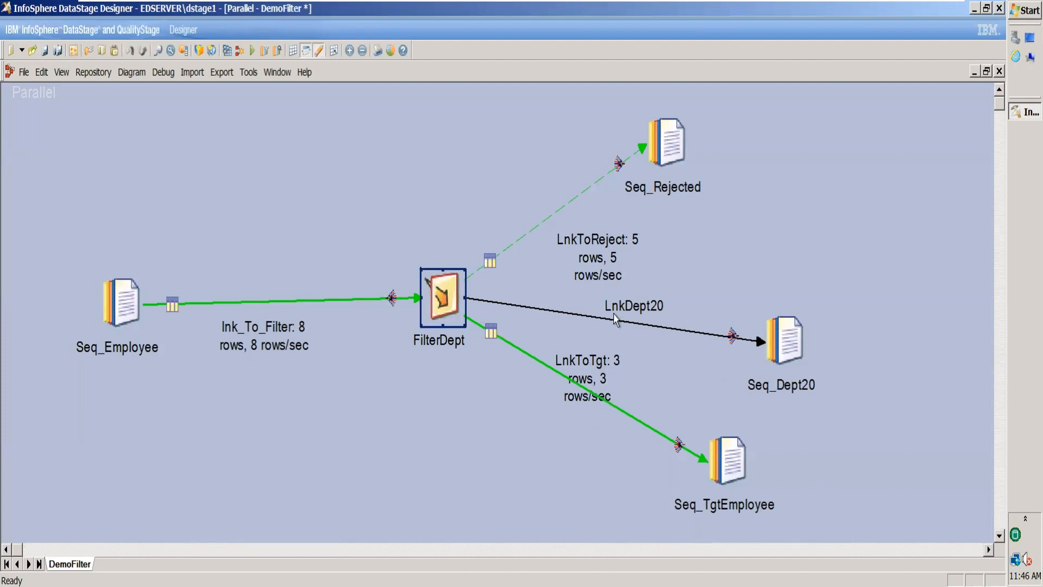
# Step: Rename the LnkToTgt link as LnkDept10 and move its label slightly lower
pyautogui.click(591, 368)
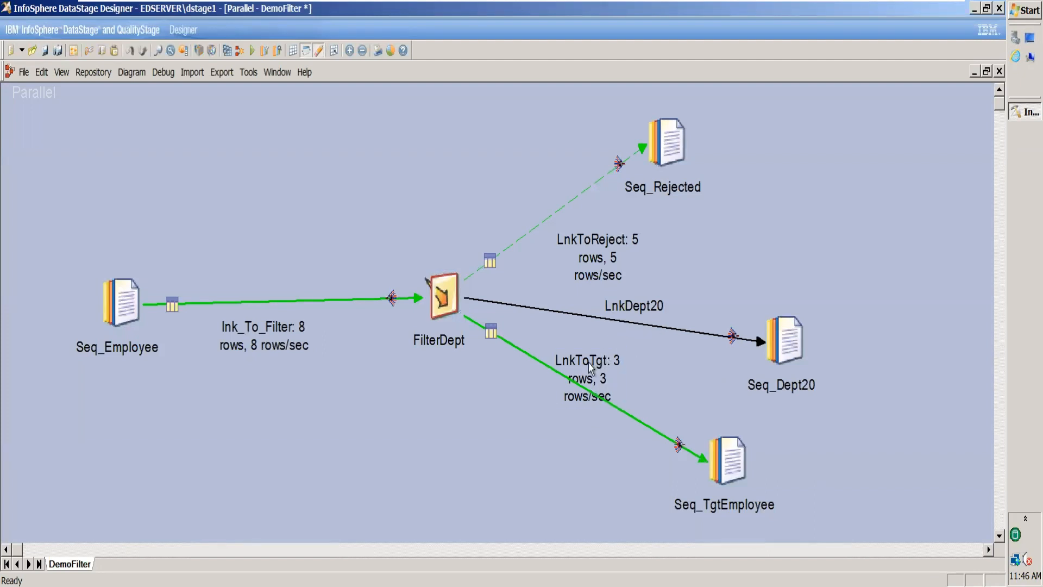
pyautogui.rightClick(591, 368)
pyautogui.click(614, 371)
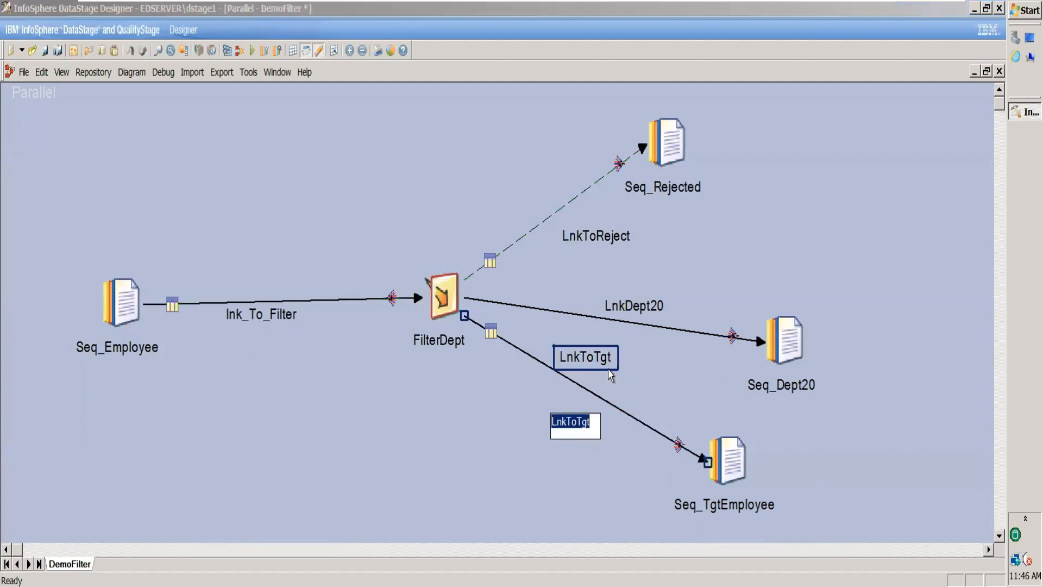
pyautogui.write('LnkDe')
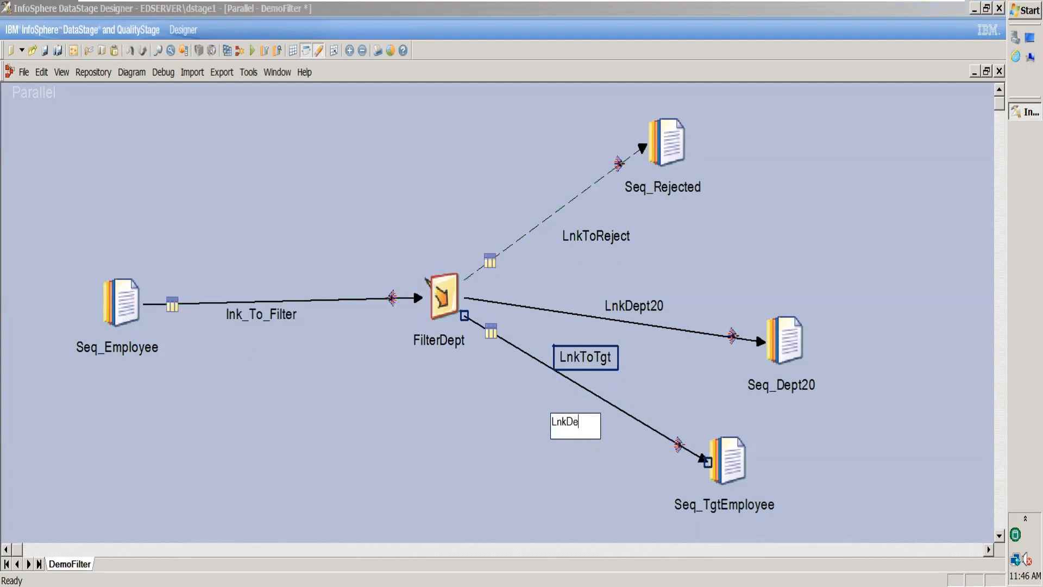
pyautogui.write('pt10')
pyautogui.click(620, 471)
pyautogui.moveTo(586, 363); pyautogui.dragTo(573, 405)
# Step: Review FilterDept's Where Clauses, Output Link assignments and Output Rejects setting against the link ordering
pyautogui.click(633, 308)
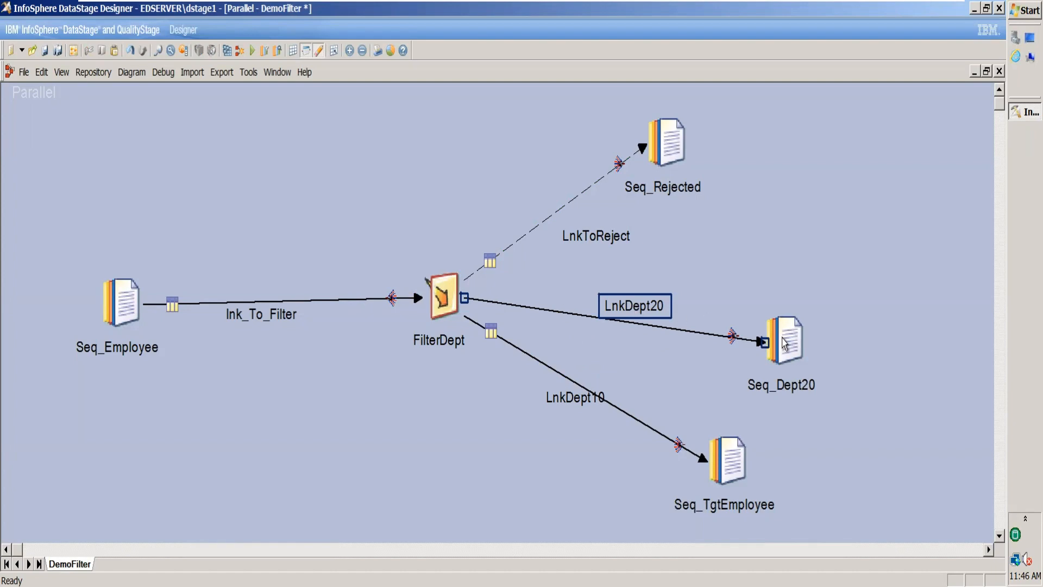
pyautogui.click(784, 340)
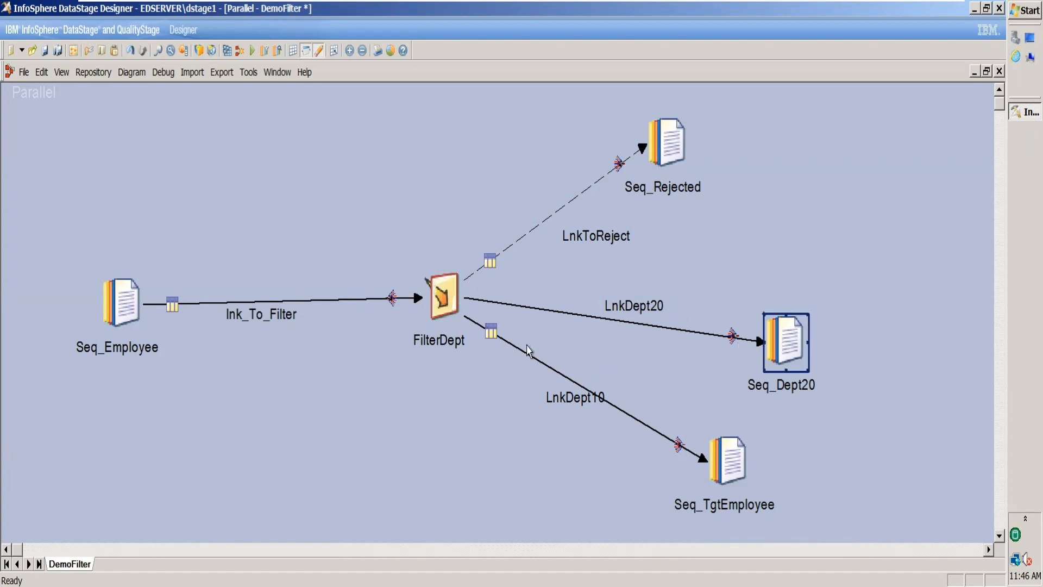
pyautogui.click(721, 461)
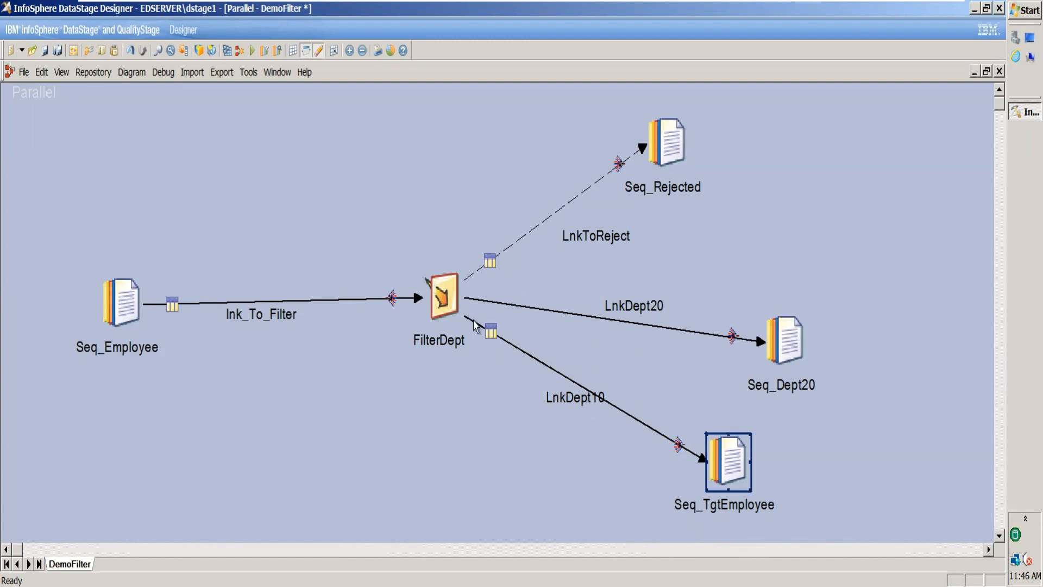
pyautogui.doubleClick(448, 293)
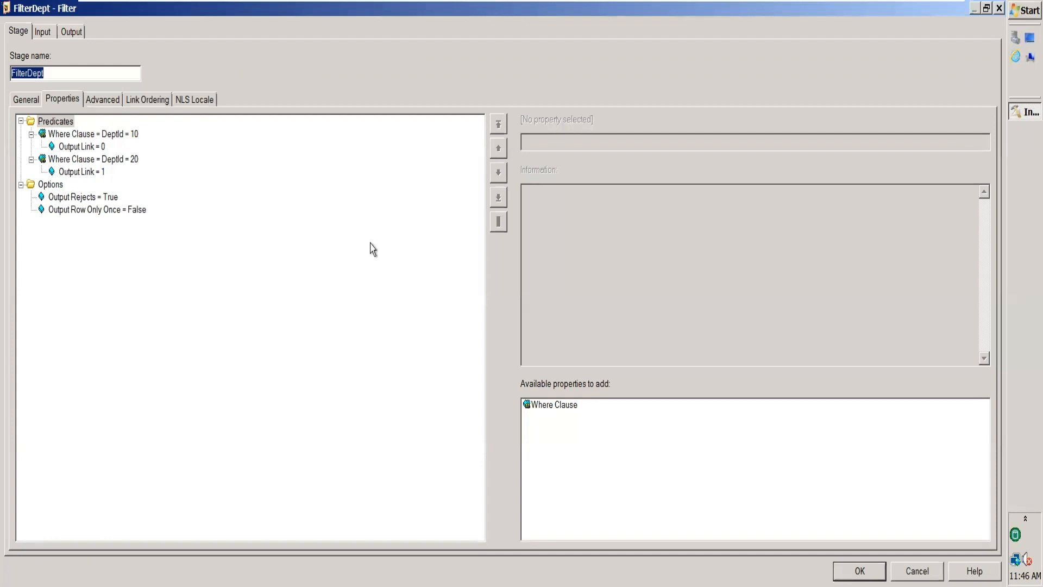
pyautogui.click(97, 136)
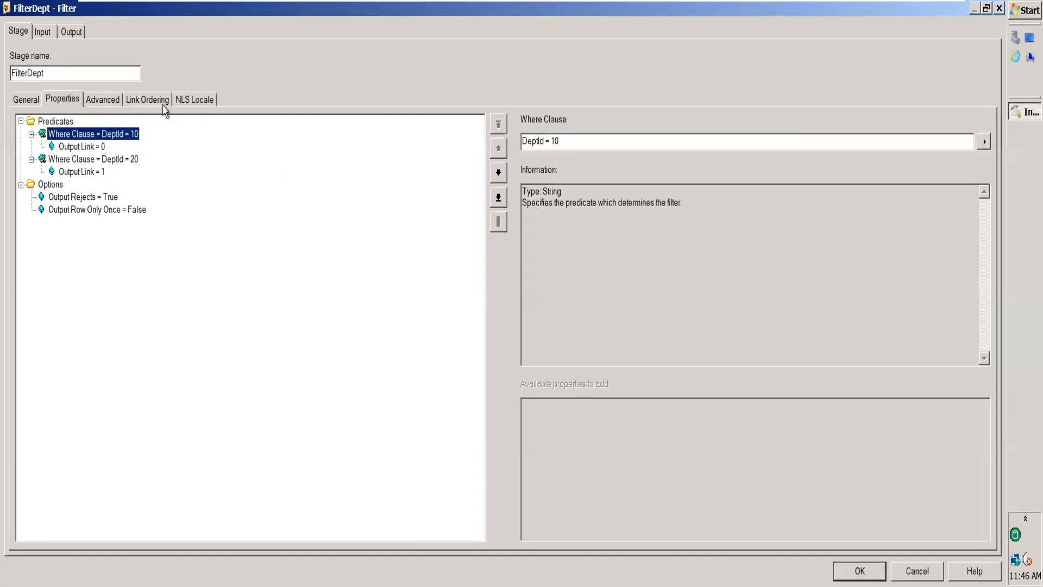
pyautogui.click(147, 100)
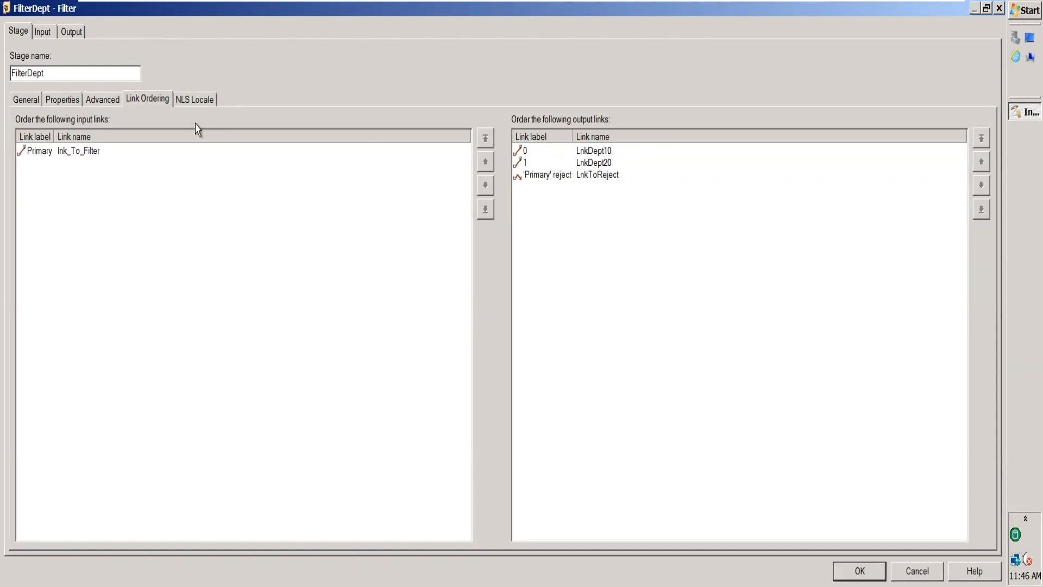
pyautogui.click(66, 101)
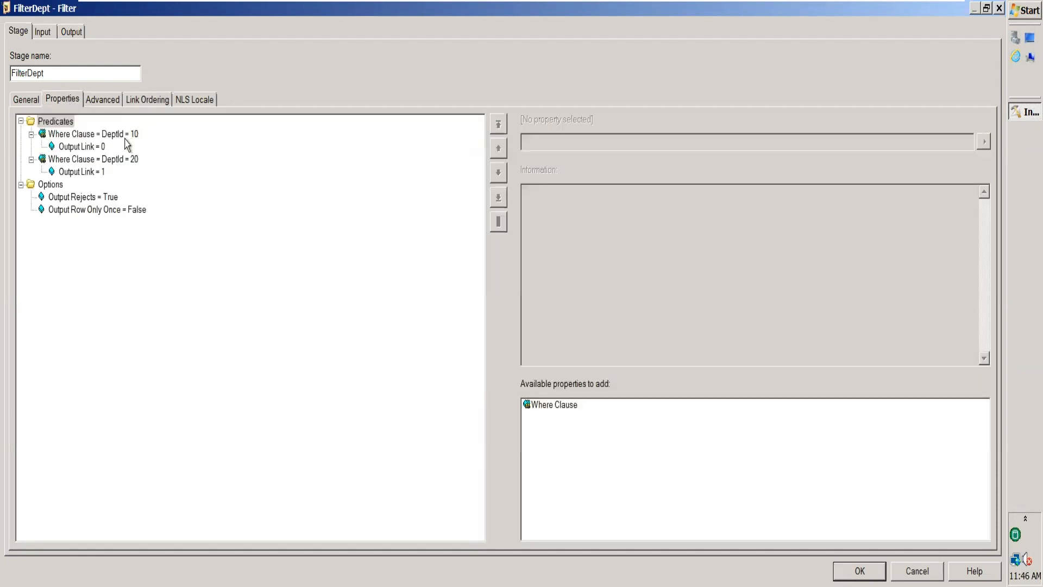
pyautogui.click(128, 137)
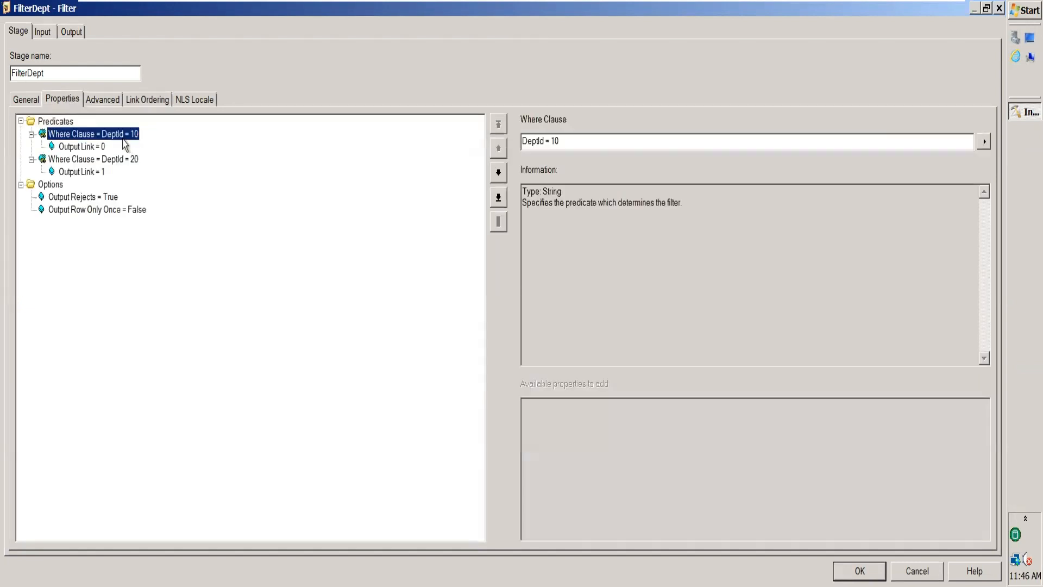
pyautogui.click(87, 147)
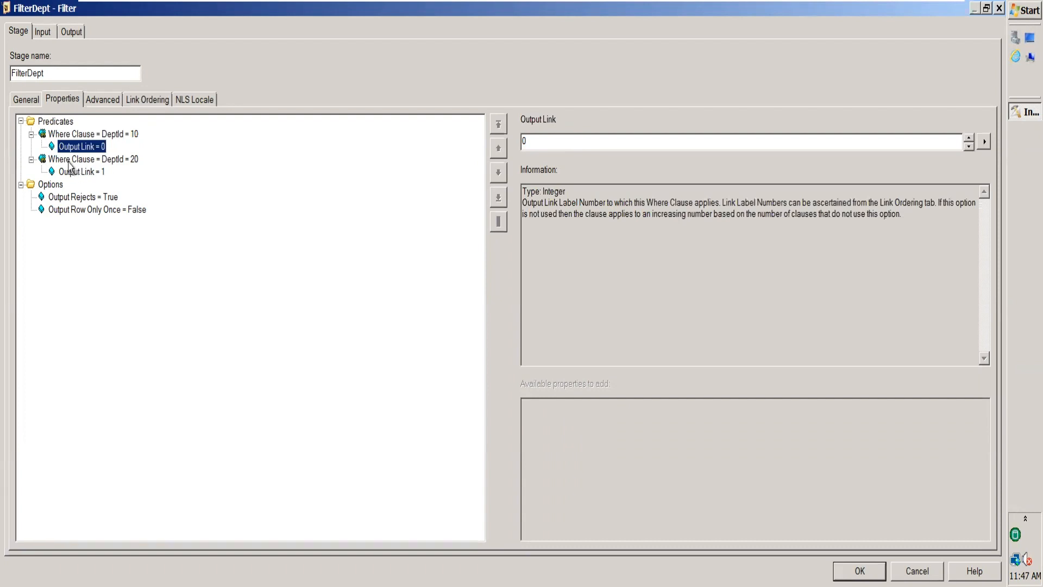
pyautogui.click(68, 163)
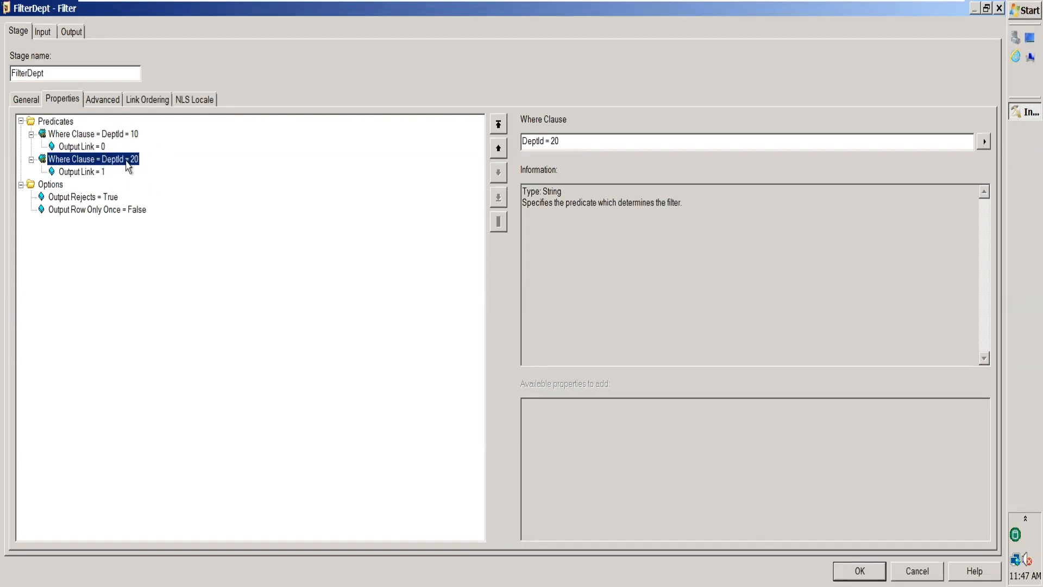
pyautogui.click(71, 198)
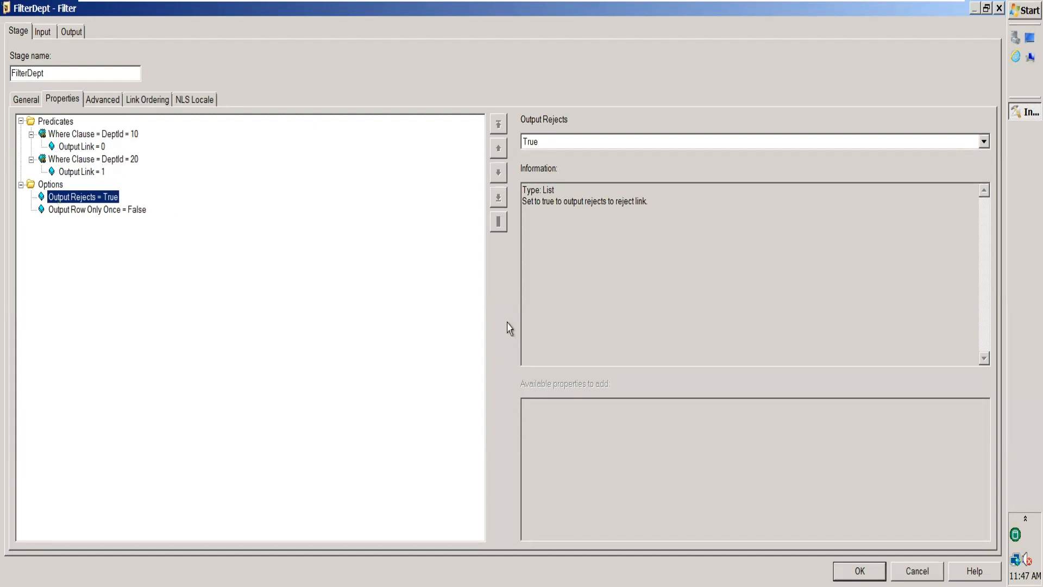
pyautogui.click(860, 571)
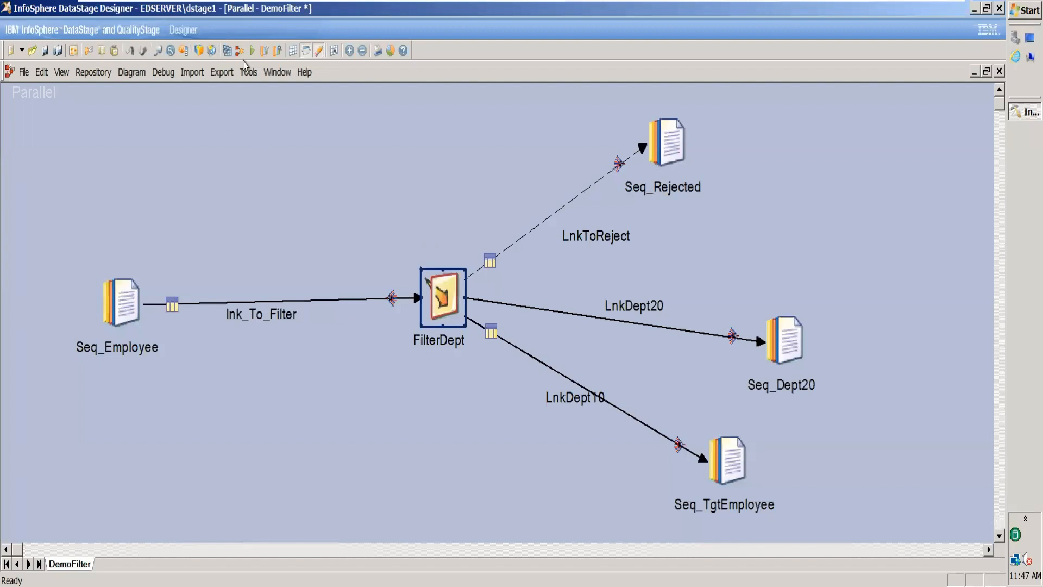
# Step: Try to compile the DemoFilter job and dismiss the compilation status
pyautogui.click(231, 52)
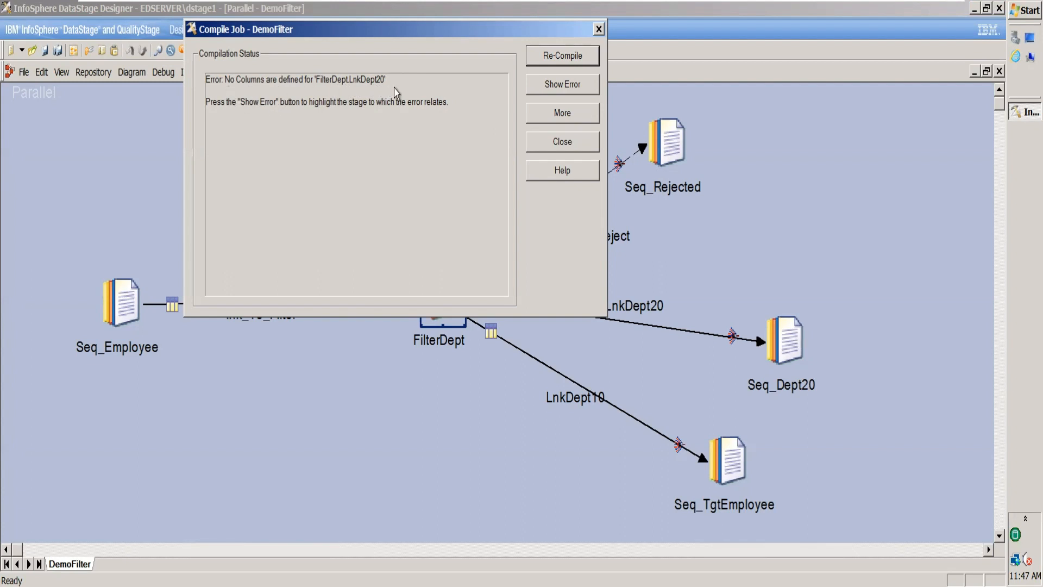
pyautogui.click(569, 141)
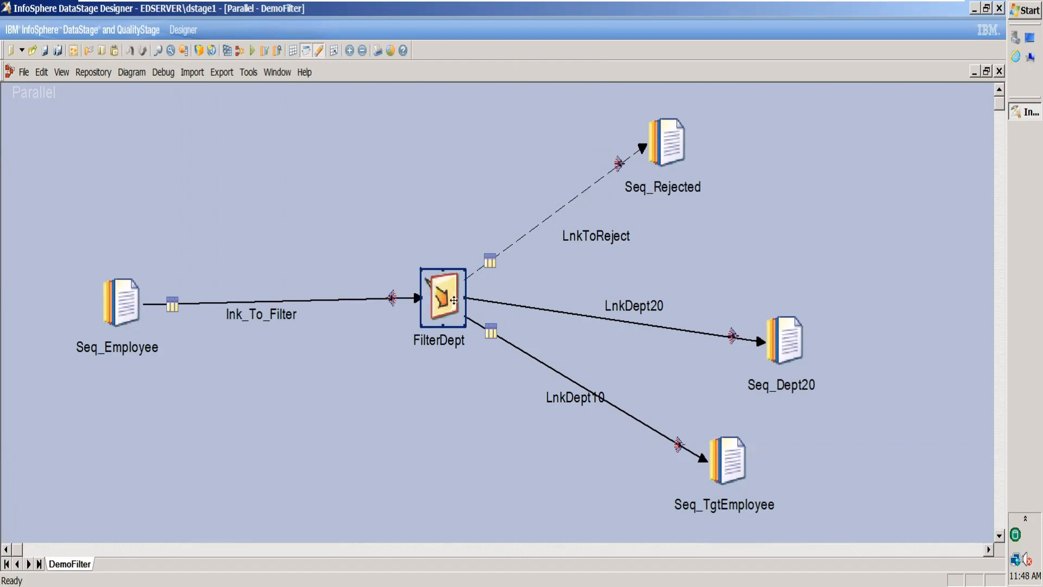
# Step: Map all lnk_To_Filter columns to the LnkDept20 output of FilterDept and accept the stage settings
pyautogui.doubleClick(454, 300)
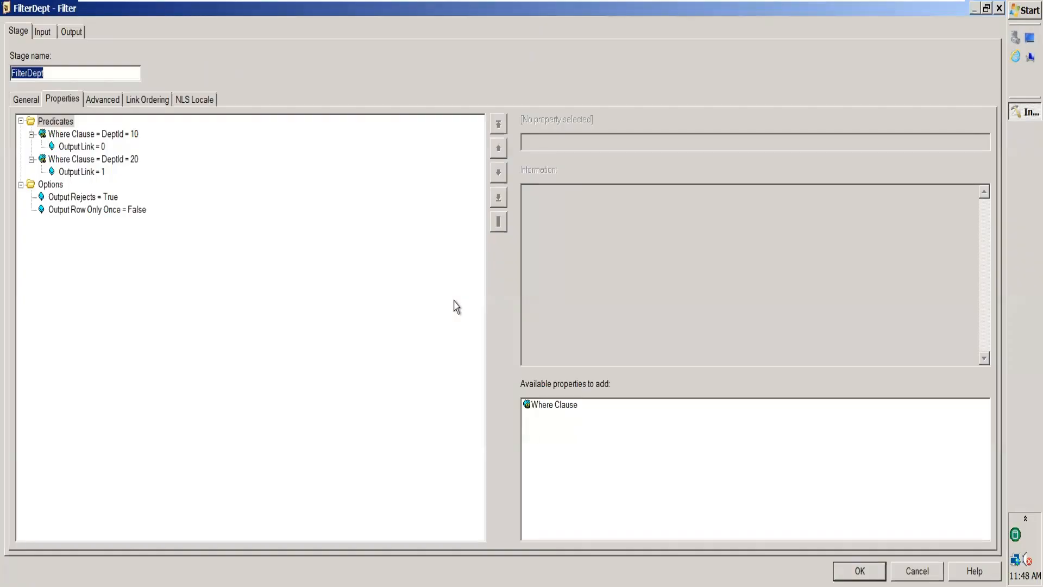
pyautogui.click(74, 33)
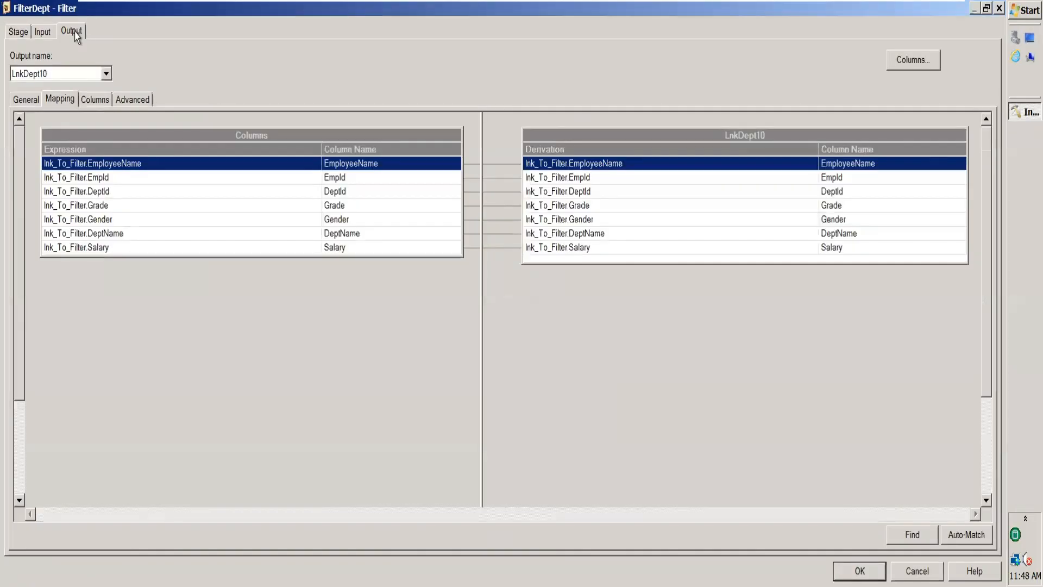
pyautogui.click(106, 74)
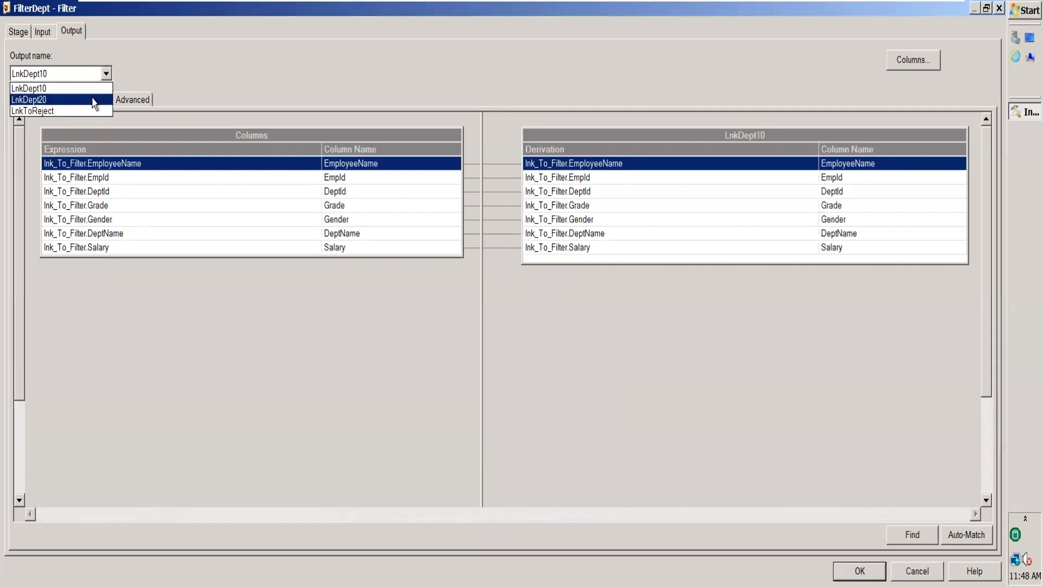
pyautogui.click(94, 102)
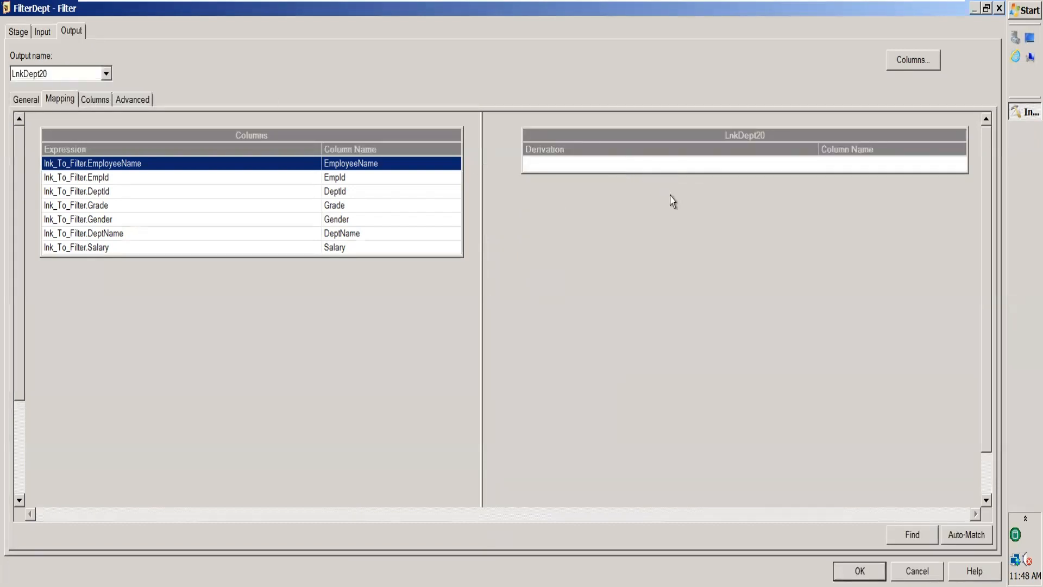
pyautogui.moveTo(149, 139); pyautogui.dragTo(634, 166)
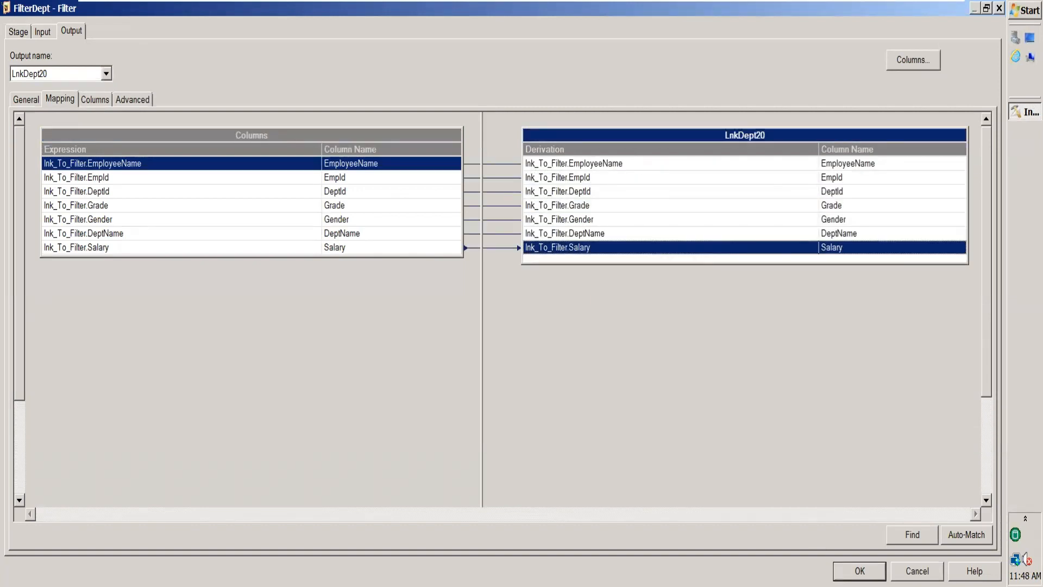
pyautogui.press('Return')
# Step: Set the target file of Seq_Dept20 to C:\Users\student\Desktop\March\Dept20.txt
pyautogui.click(790, 351)
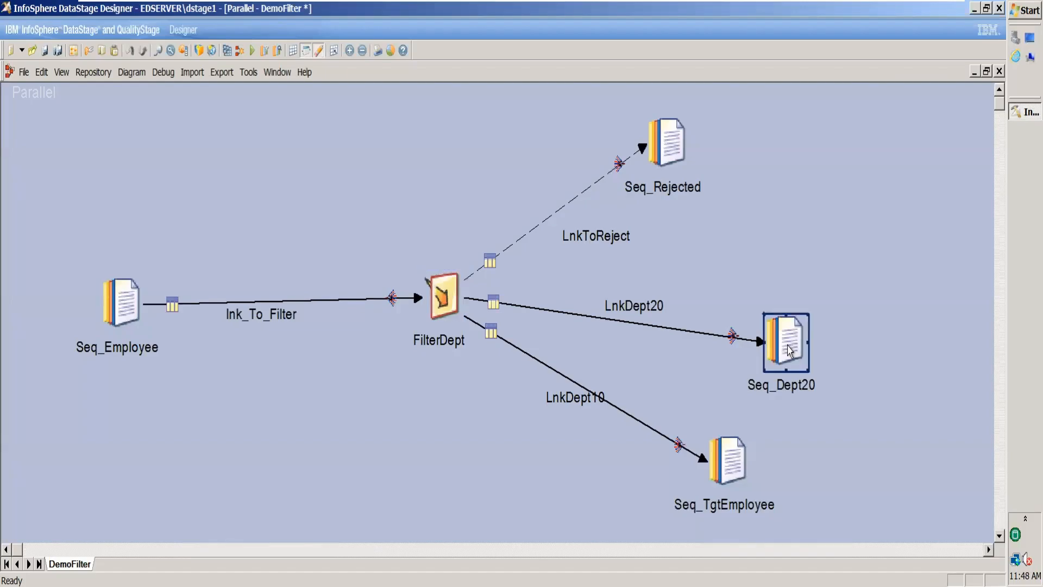
pyautogui.doubleClick(789, 351)
pyautogui.click(62, 134)
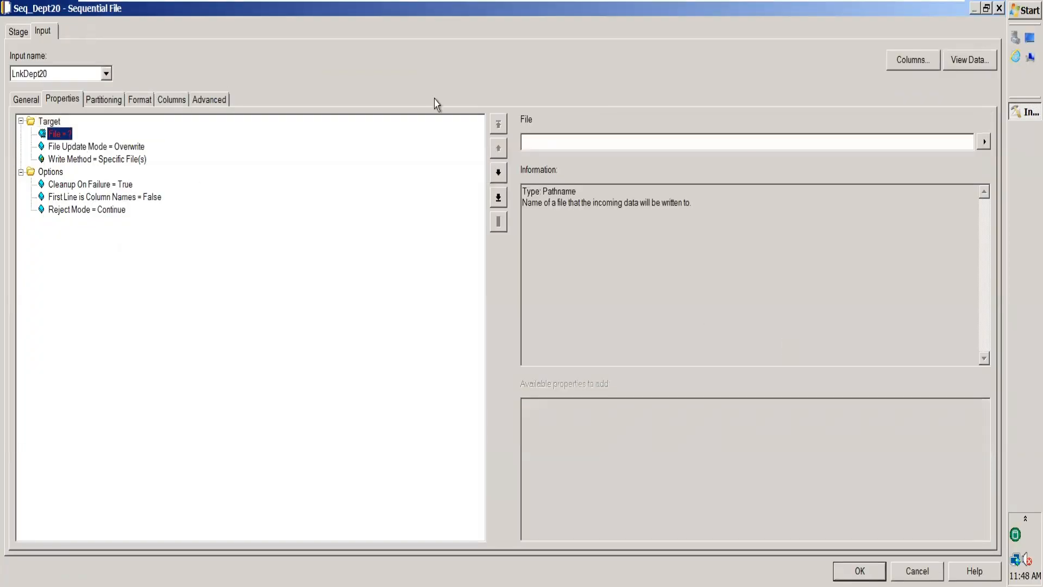
pyautogui.click(559, 136)
pyautogui.write('C:\\Users\\student\\Desktop\\March\\Dept10.txt')
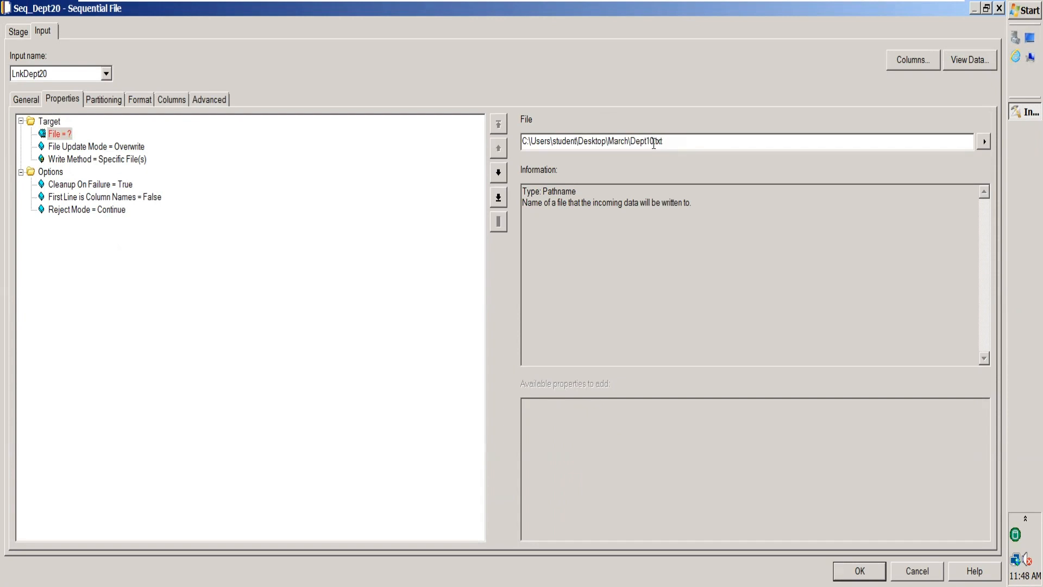
pyautogui.write('20')
pyautogui.click(146, 151)
# Step: Check the Seq_Dept20 format, set First Line is Column Names to True and accept the stage settings
pyautogui.click(137, 99)
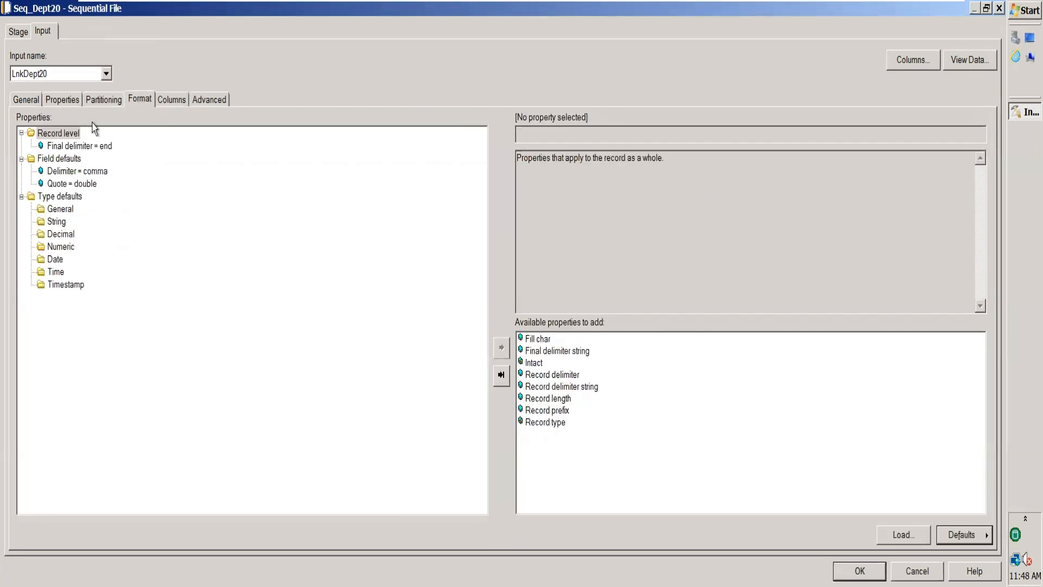
pyautogui.click(63, 100)
pyautogui.click(58, 198)
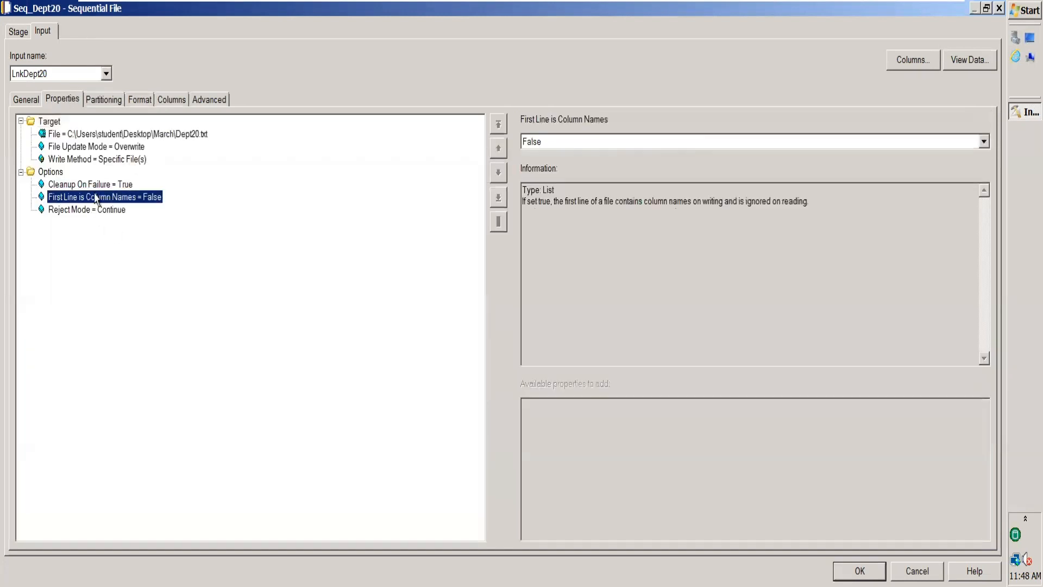
pyautogui.click(985, 142)
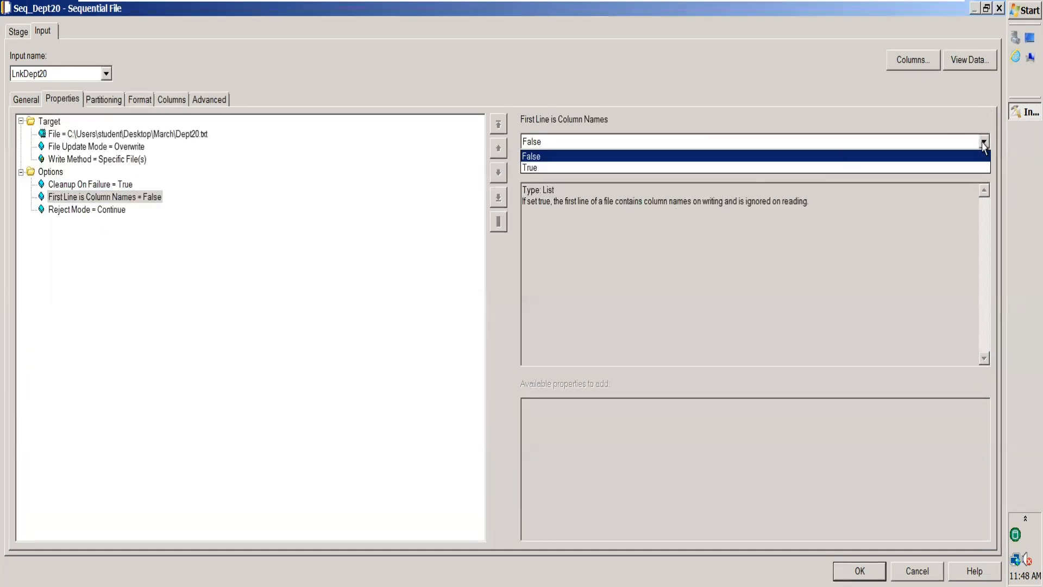
pyautogui.click(565, 170)
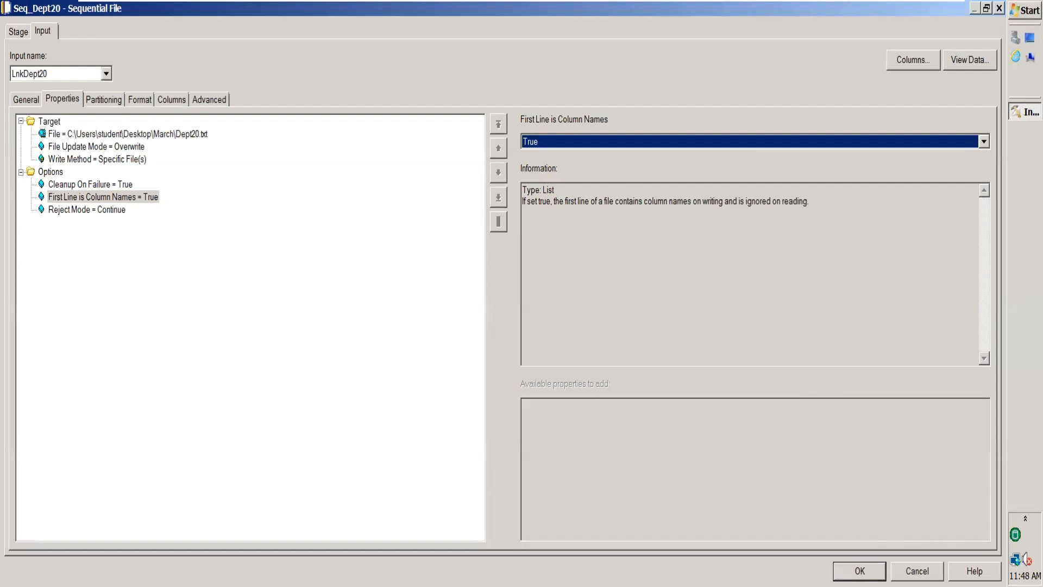
pyautogui.click(860, 571)
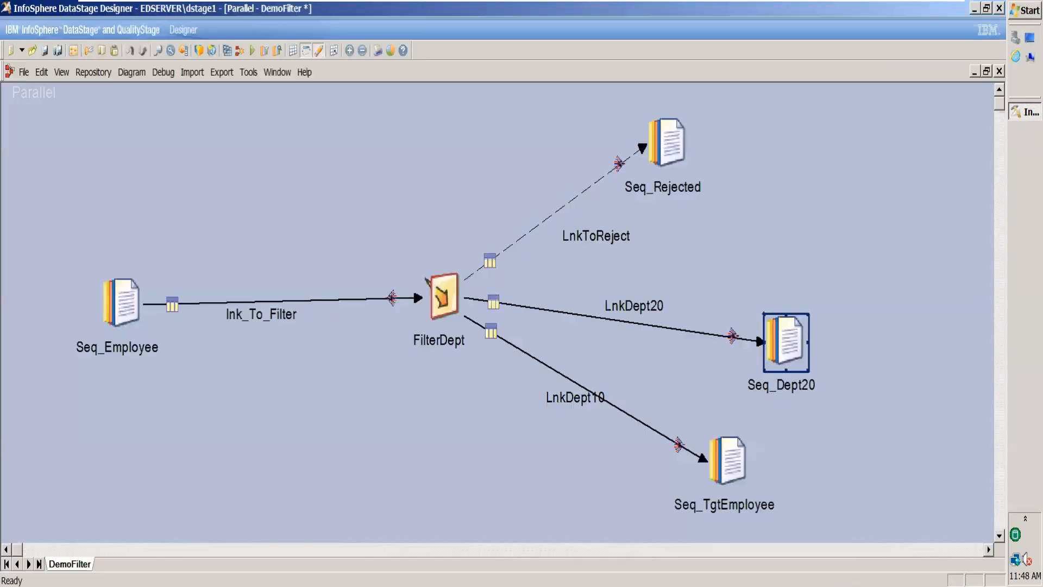
# Step: Compile the DemoFilter job and run it
pyautogui.click(228, 52)
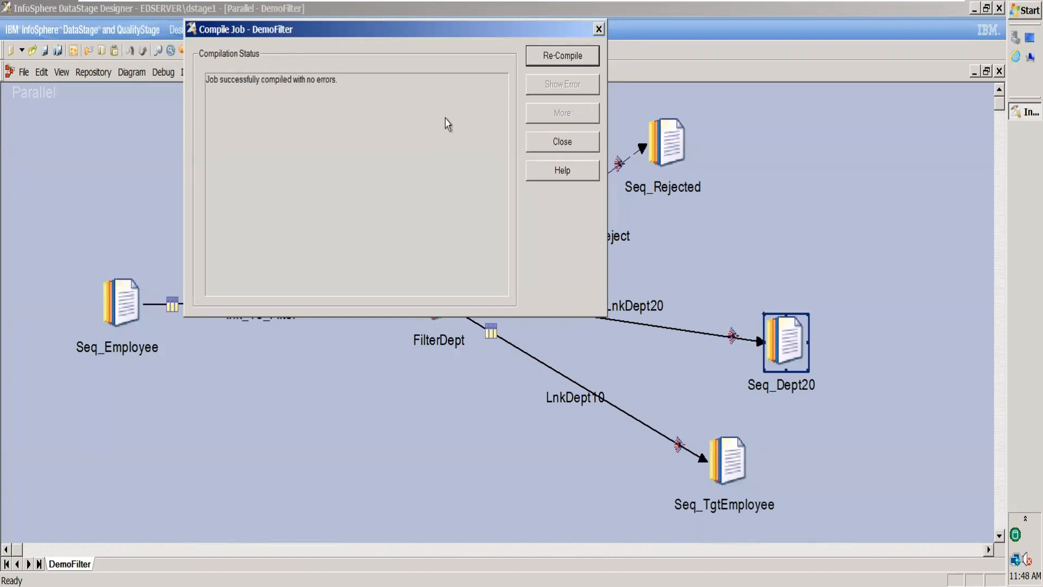
pyautogui.click(564, 142)
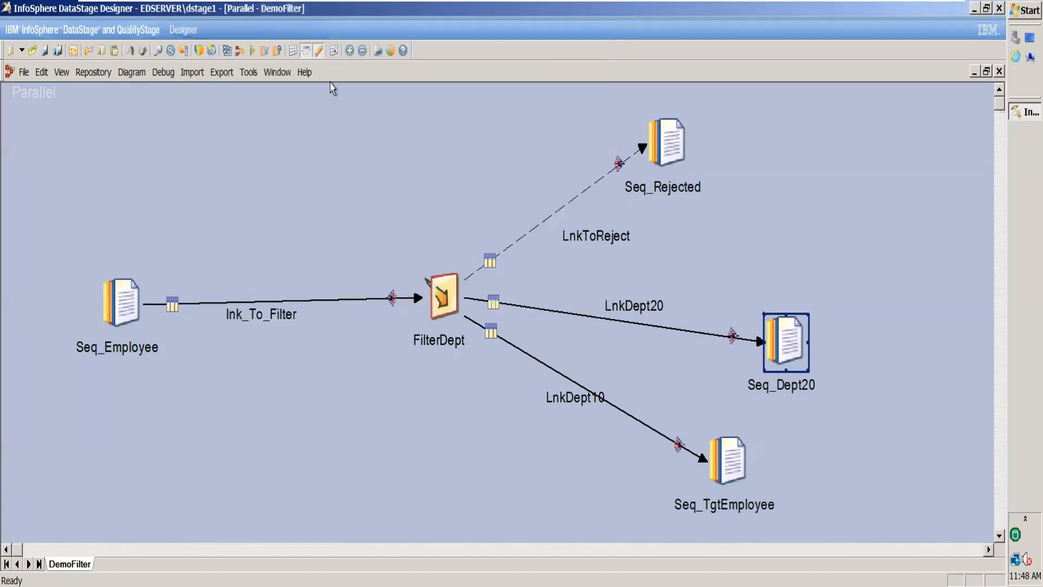
pyautogui.click(252, 50)
pyautogui.click(207, 372)
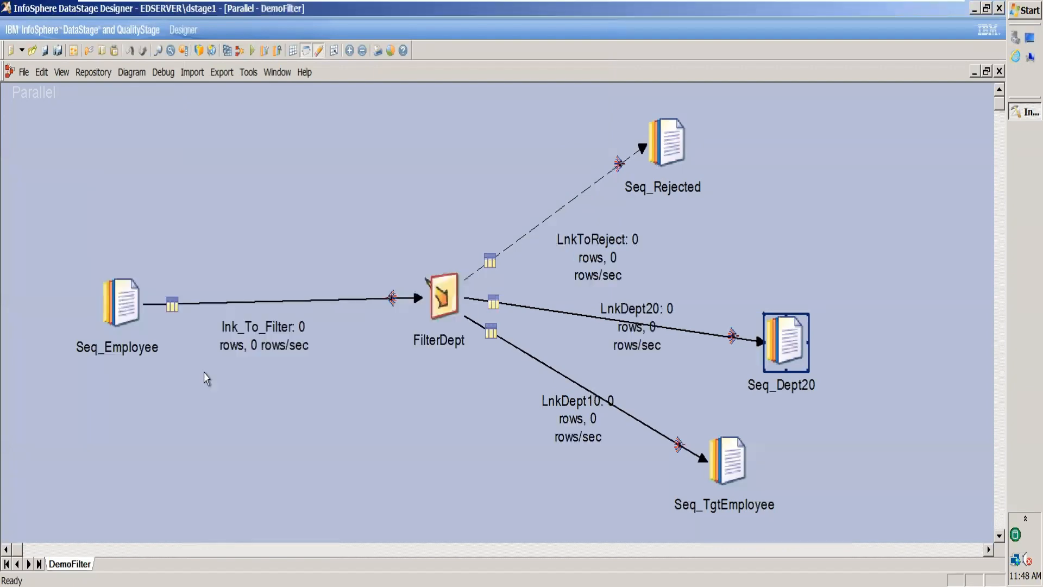
# Step: Move Seq_Rejected up and outward, and raise Seq_Employee and Seq_Dept20 roughly level with FilterDept
pyautogui.moveTo(667, 143); pyautogui.dragTo(723, 133)
pyautogui.moveTo(134, 317); pyautogui.dragTo(134, 310)
pyautogui.moveTo(791, 346); pyautogui.dragTo(789, 303)
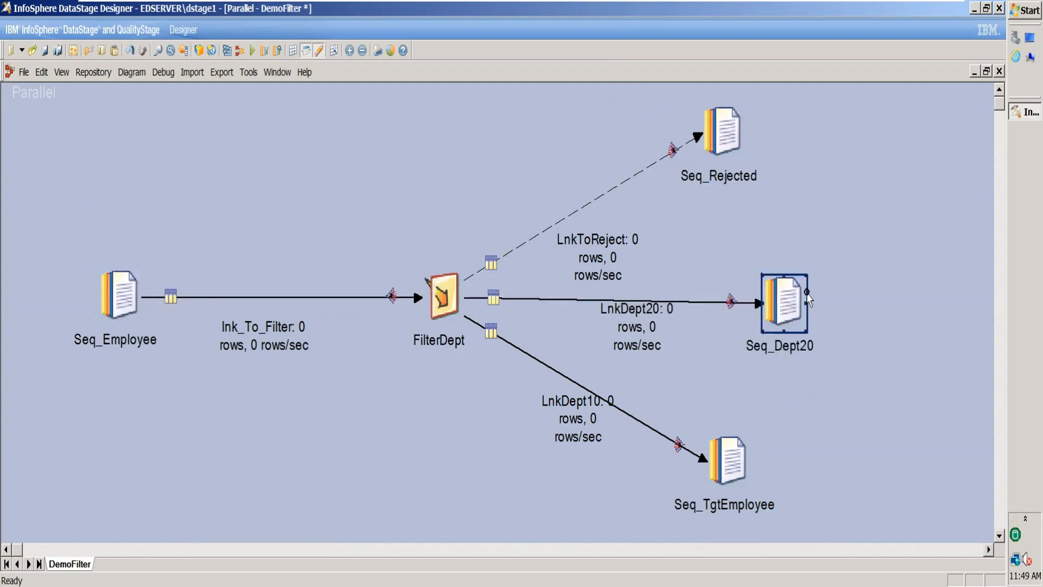
pyautogui.click(868, 381)
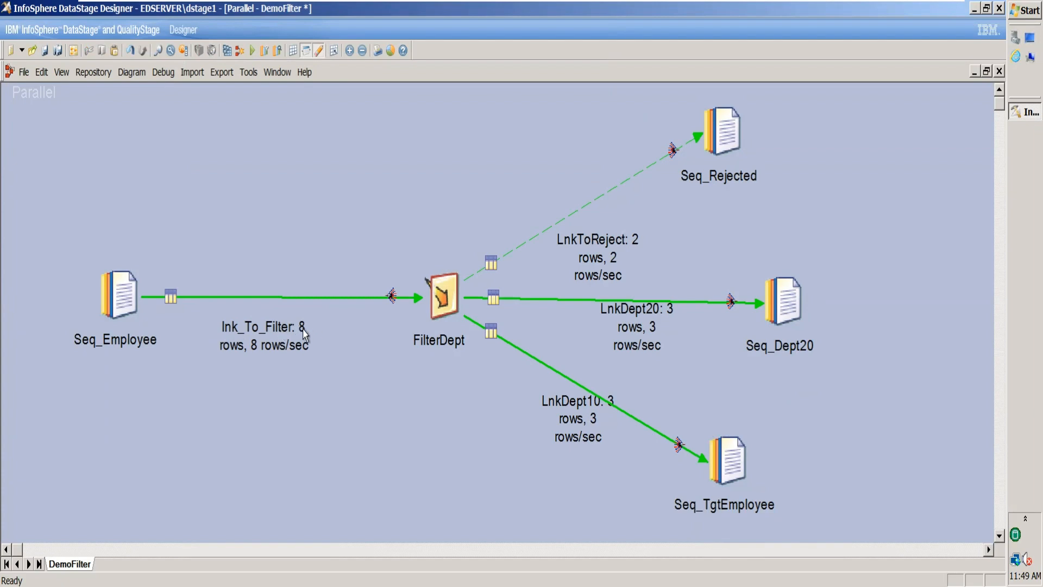
# Step: Examine the row counts on the links feeding Seq_TgtEmployee, Seq_Dept20 and Seq_Rejected
pyautogui.click(739, 466)
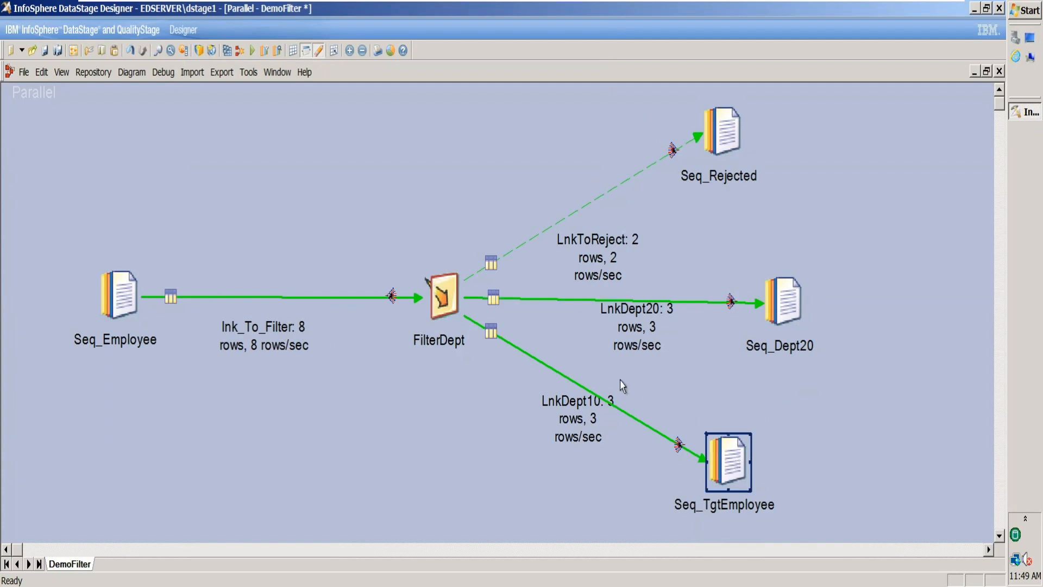
pyautogui.click(785, 300)
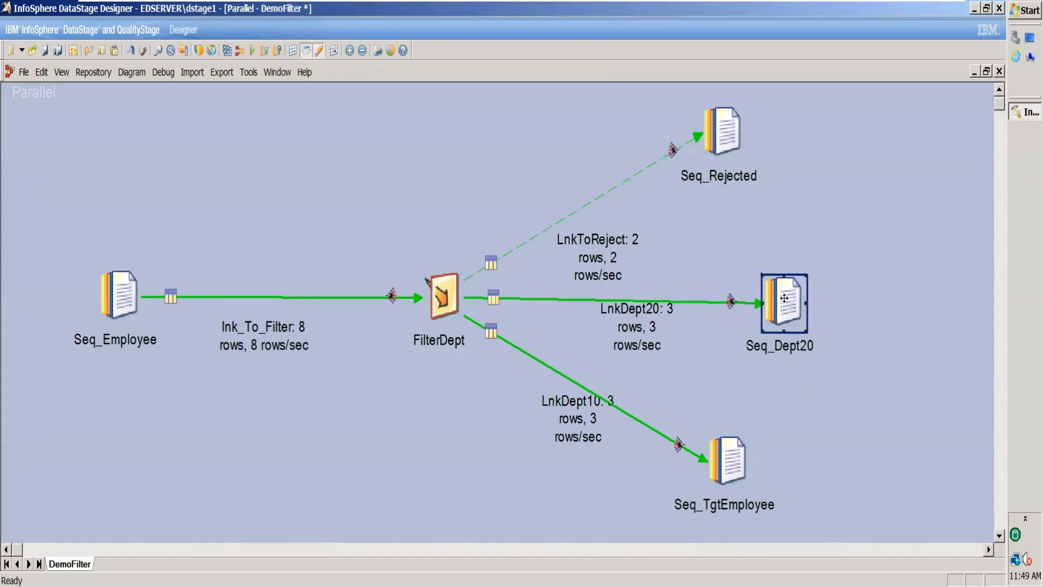
pyautogui.click(735, 128)
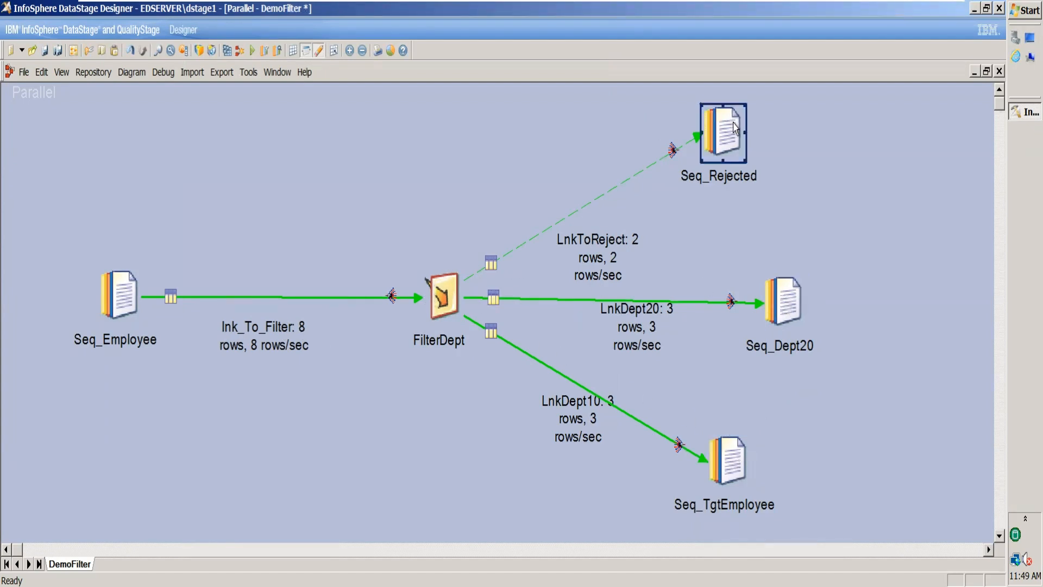
# Step: View the data written to Seq_TgtEmployee through LnkDept10, displaying up to 100 rows, and close the stage
pyautogui.doubleClick(739, 477)
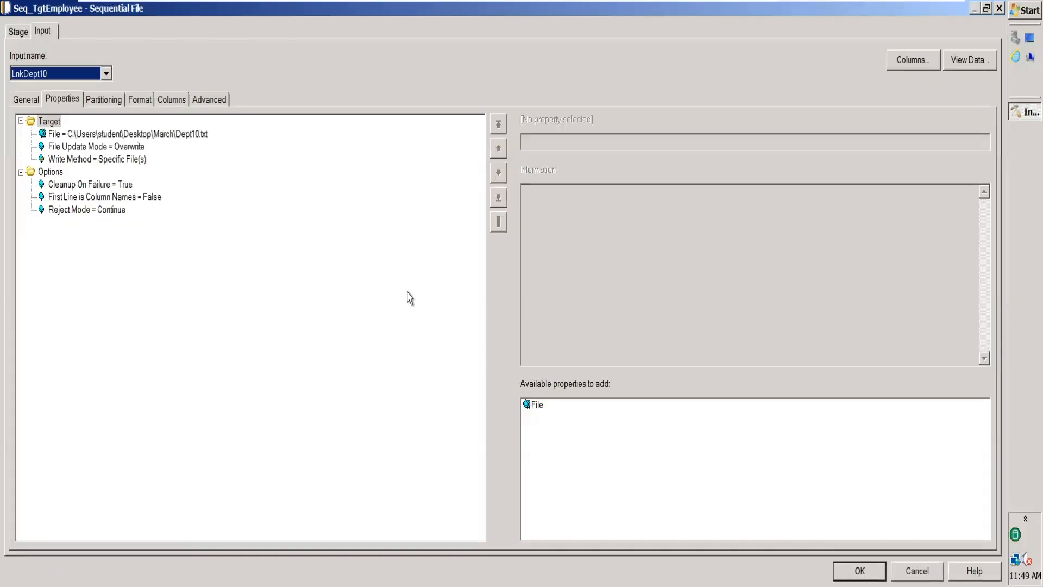
pyautogui.click(978, 63)
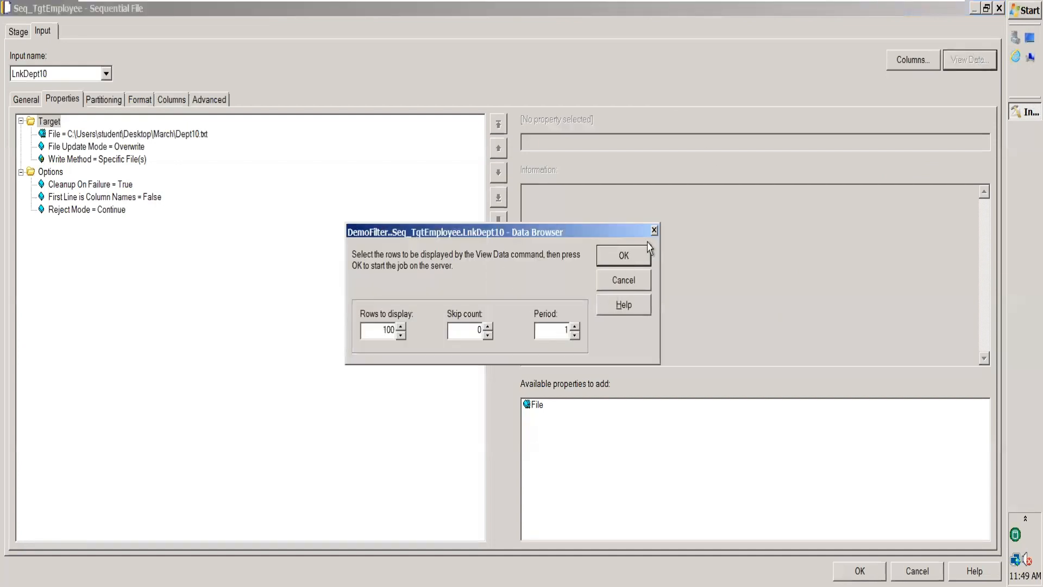
pyautogui.click(639, 254)
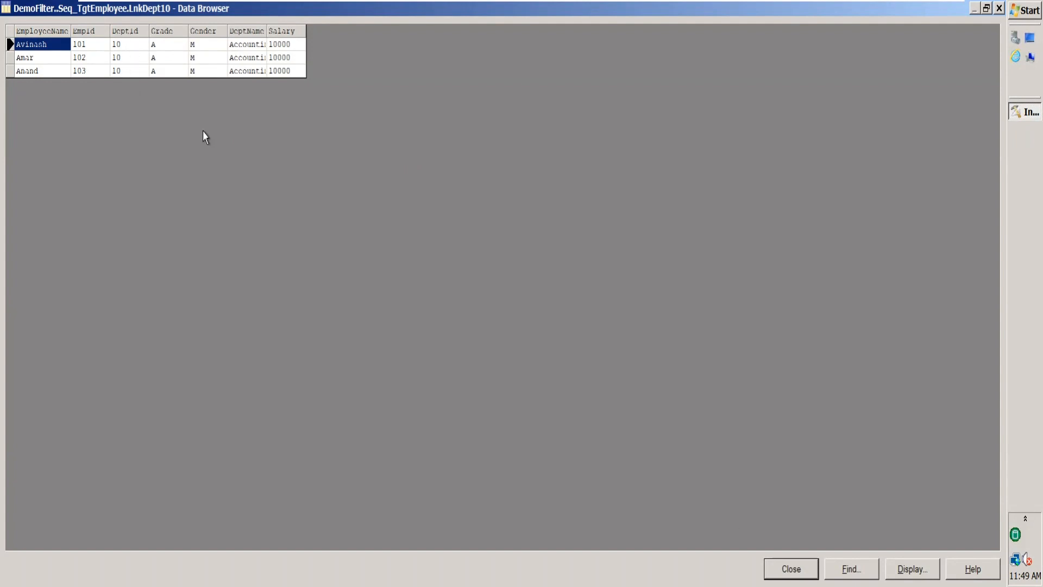
pyautogui.press('Escape')
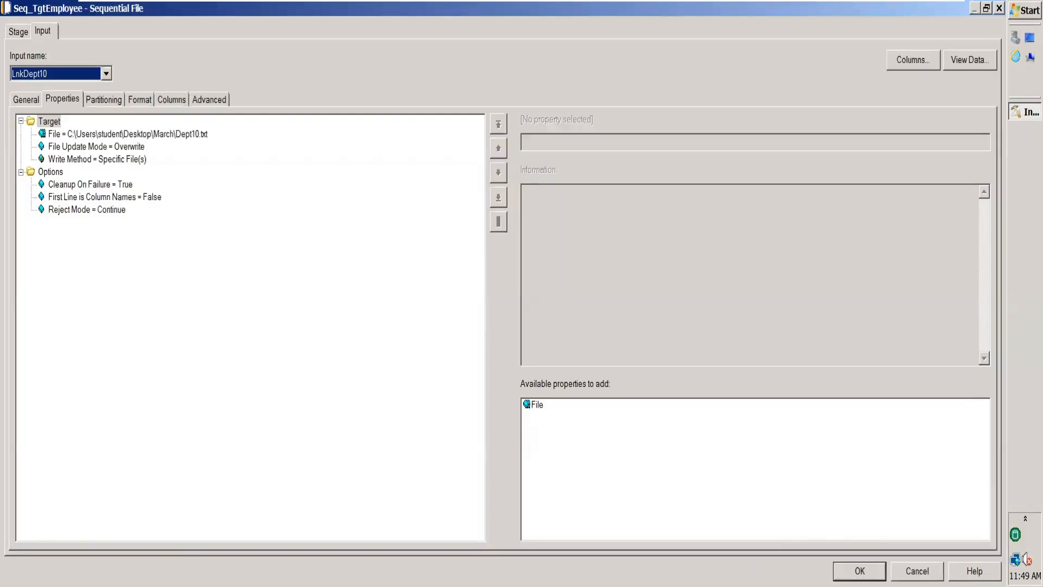
pyautogui.press('Return')
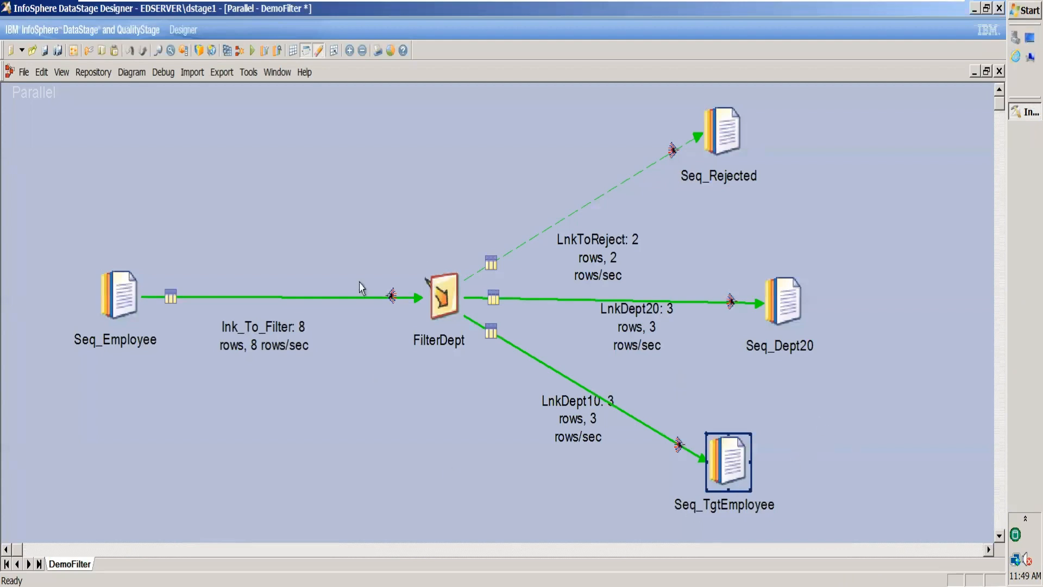
# Step: View the rows written to Seq_Dept20 through LnkDept20 with the 100-row display limit, and close the stage
pyautogui.doubleClick(782, 300)
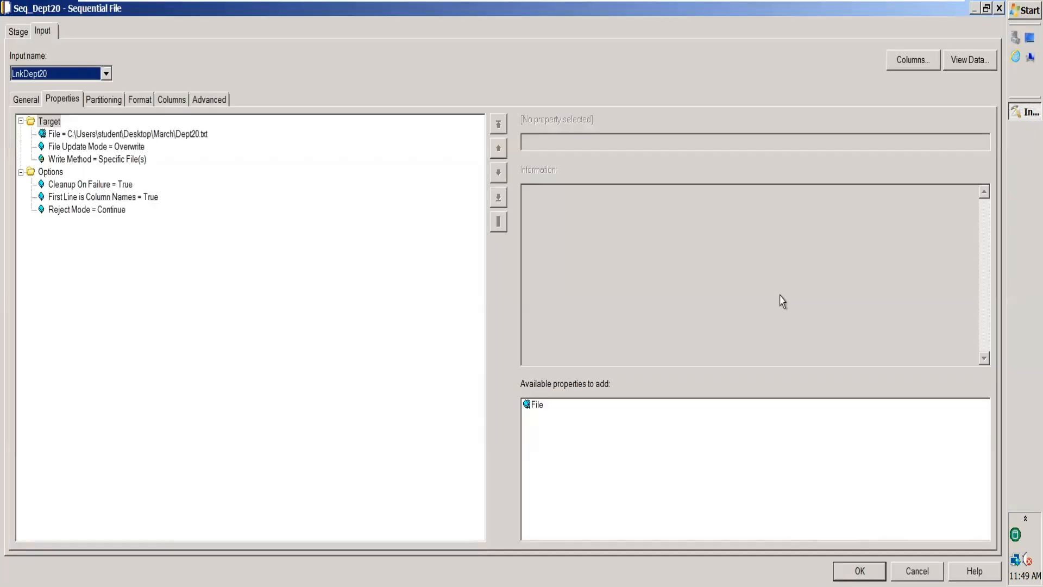
pyautogui.click(986, 62)
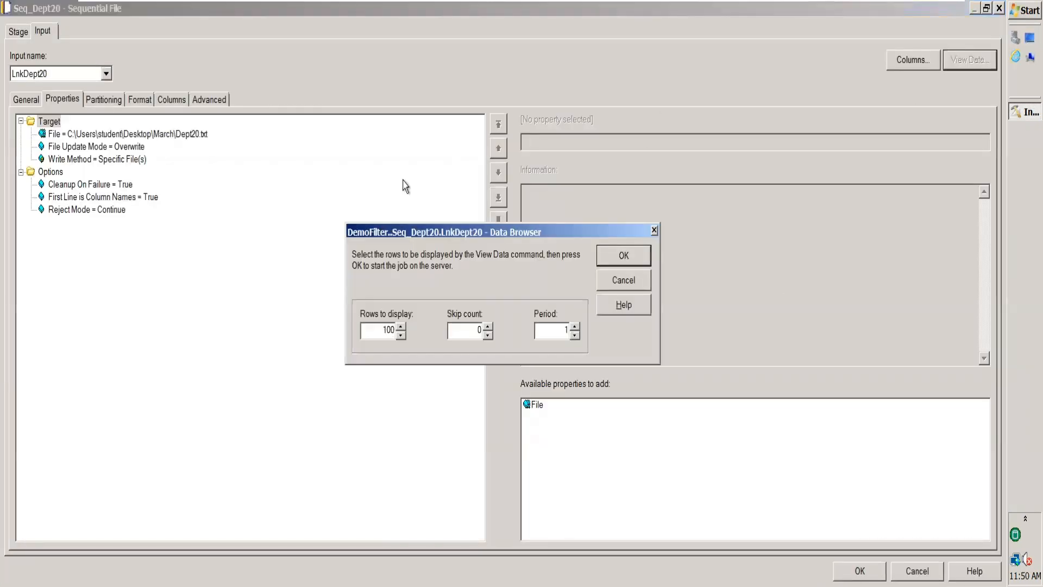
pyautogui.click(623, 255)
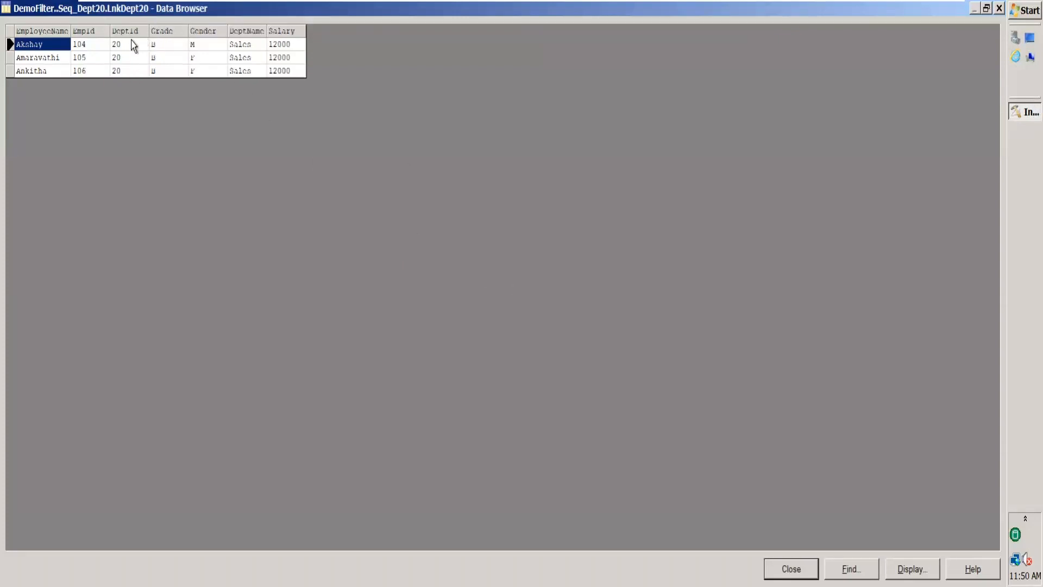
pyautogui.click(791, 568)
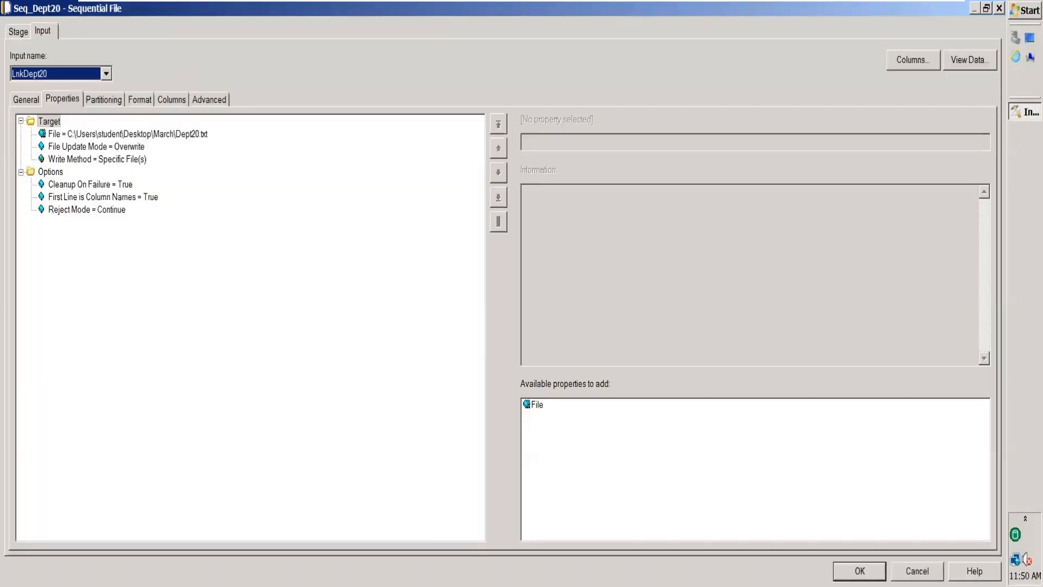
pyautogui.press('Return')
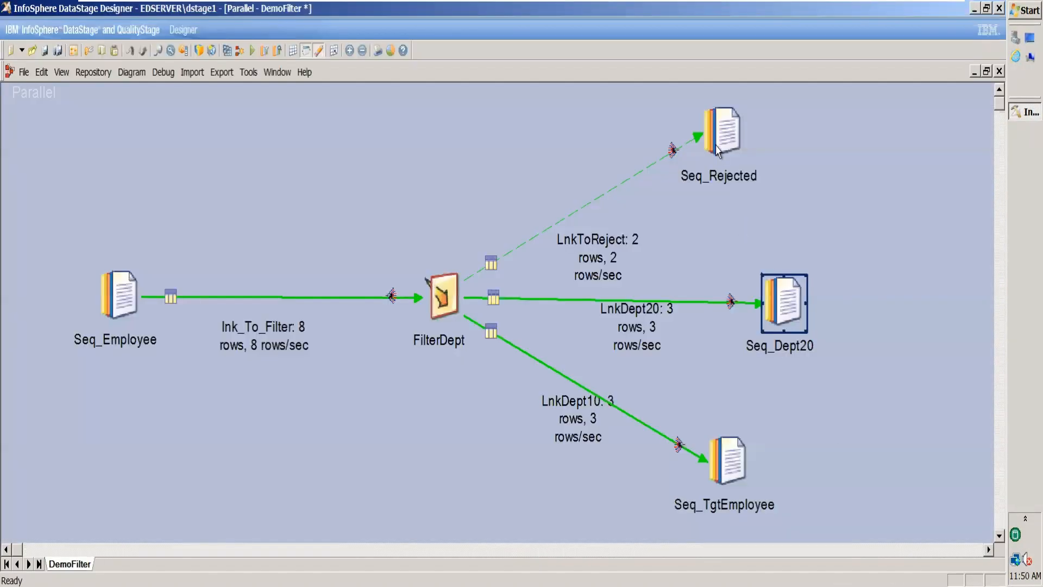
# Step: View the rejected rows in Seq_Rejected from LnkToReject with the 100-row display limit, and leave the stage without changes
pyautogui.doubleClick(719, 142)
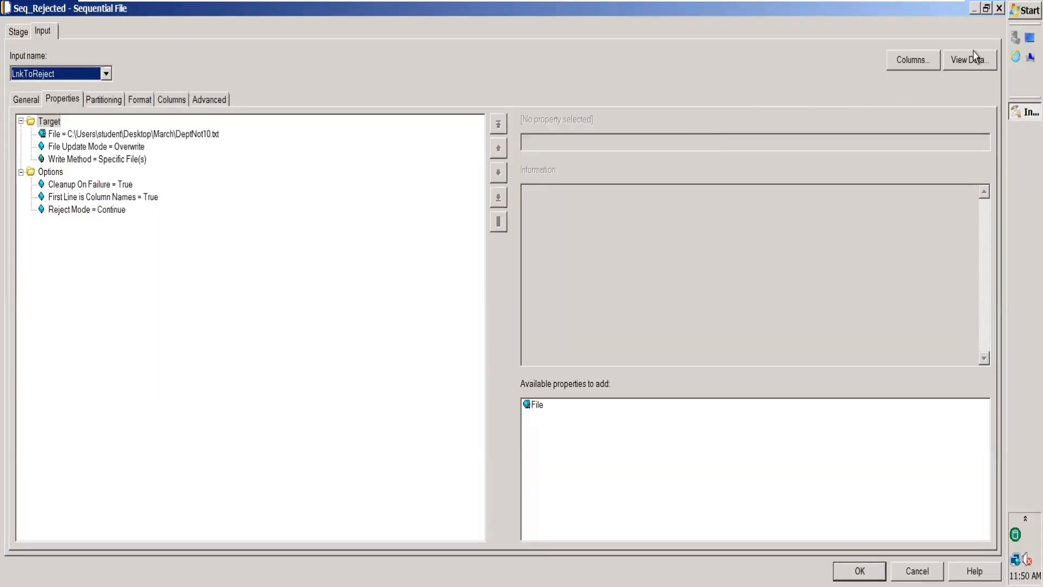
pyautogui.click(974, 59)
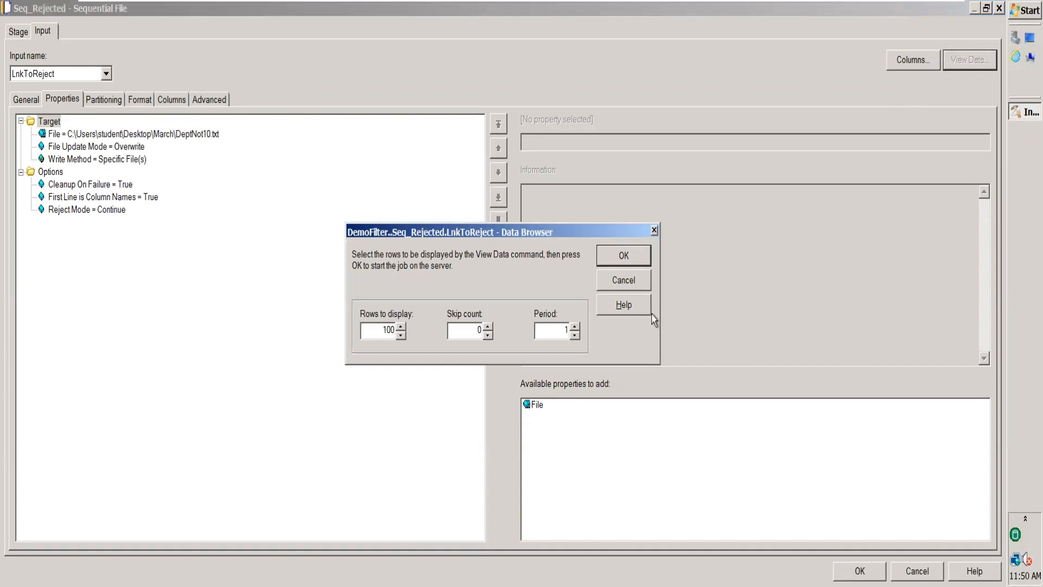
pyautogui.click(632, 256)
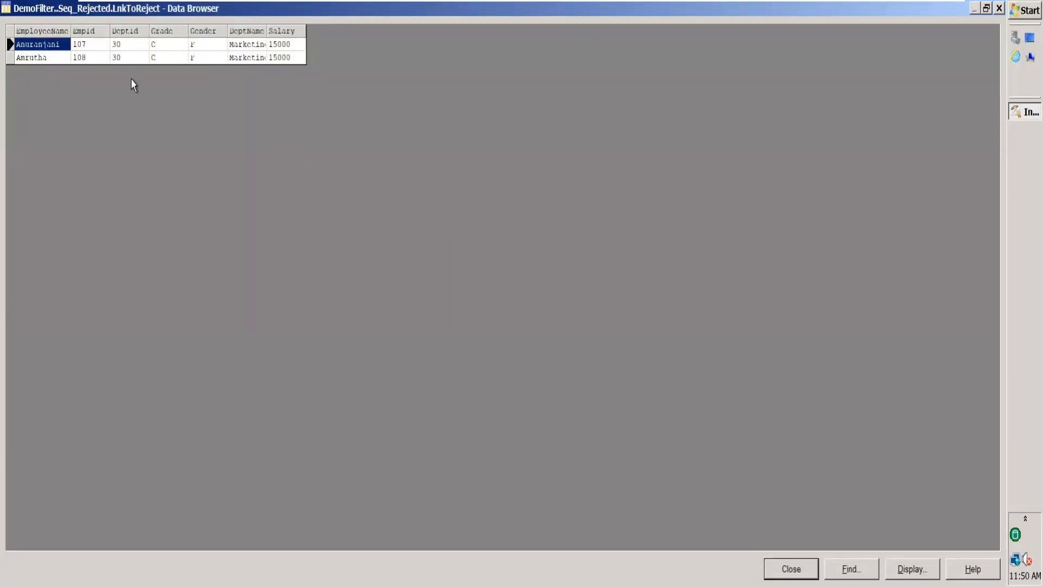
pyautogui.click(791, 569)
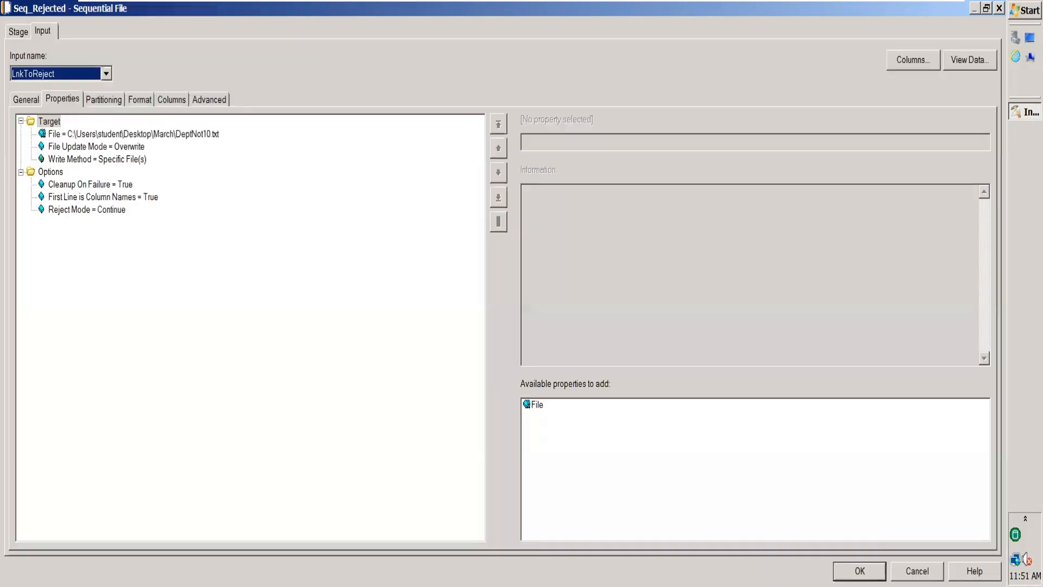
pyautogui.click(917, 570)
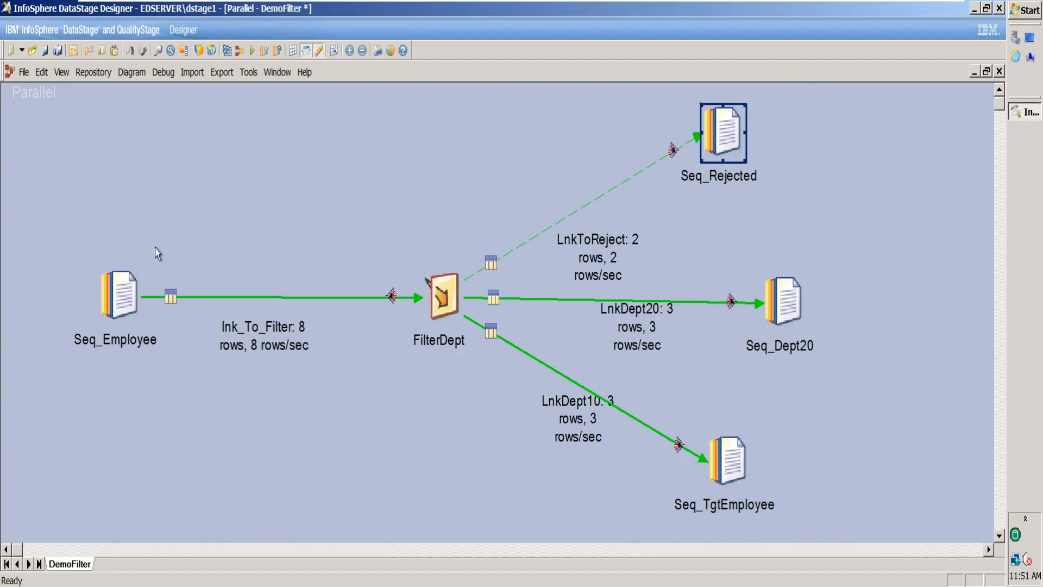
# Step: Review the source properties, format and column definitions of Seq_Employee, and leave the stage without changes
pyautogui.doubleClick(131, 288)
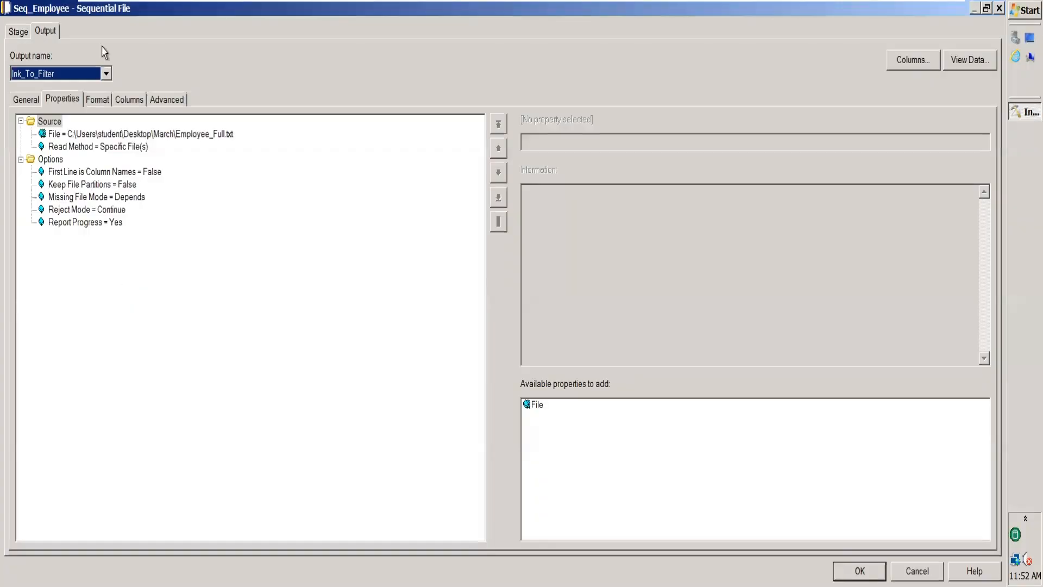
pyautogui.click(103, 101)
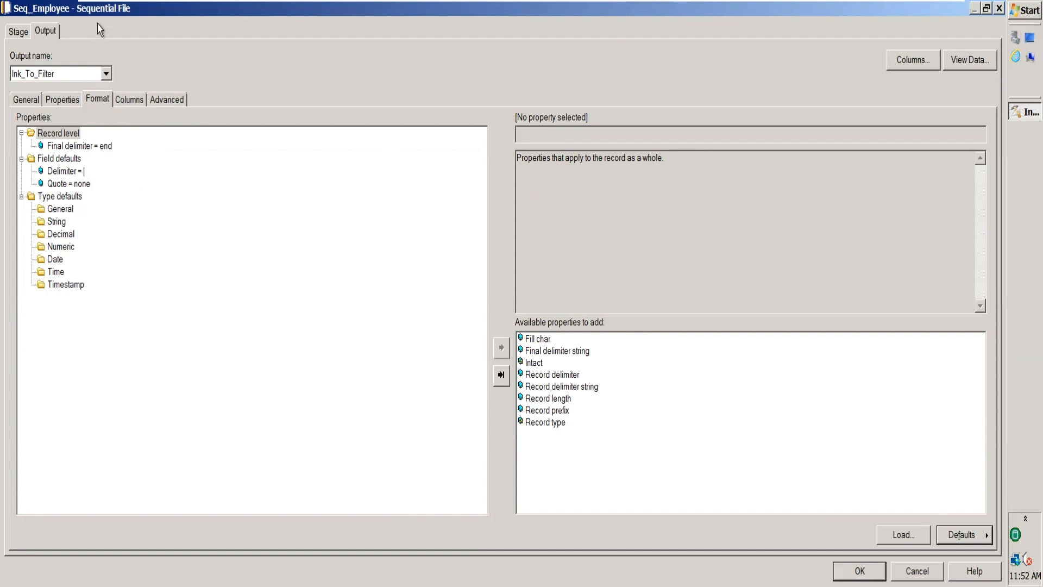
pyautogui.click(131, 100)
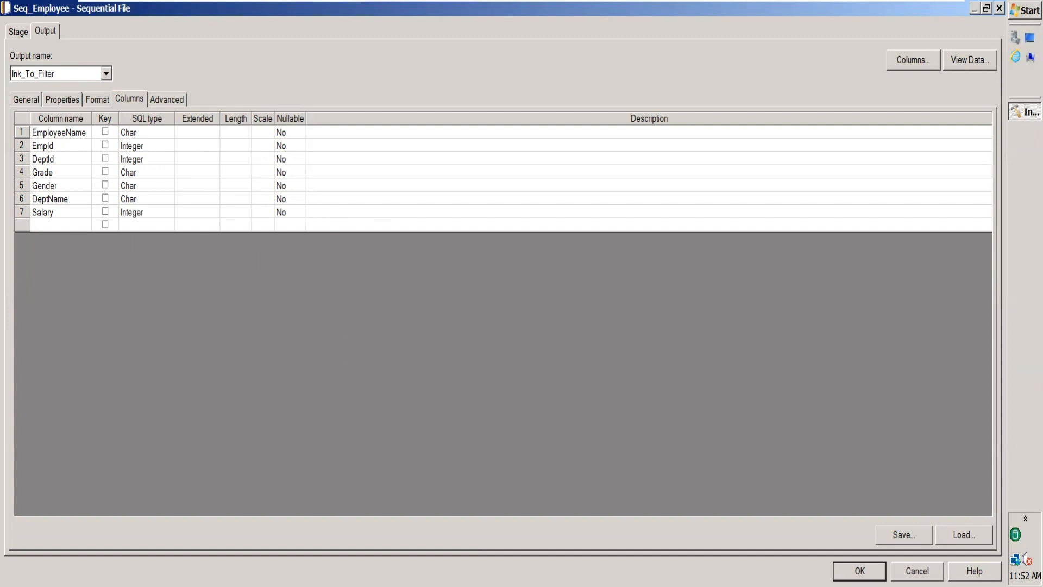
pyautogui.press('Escape')
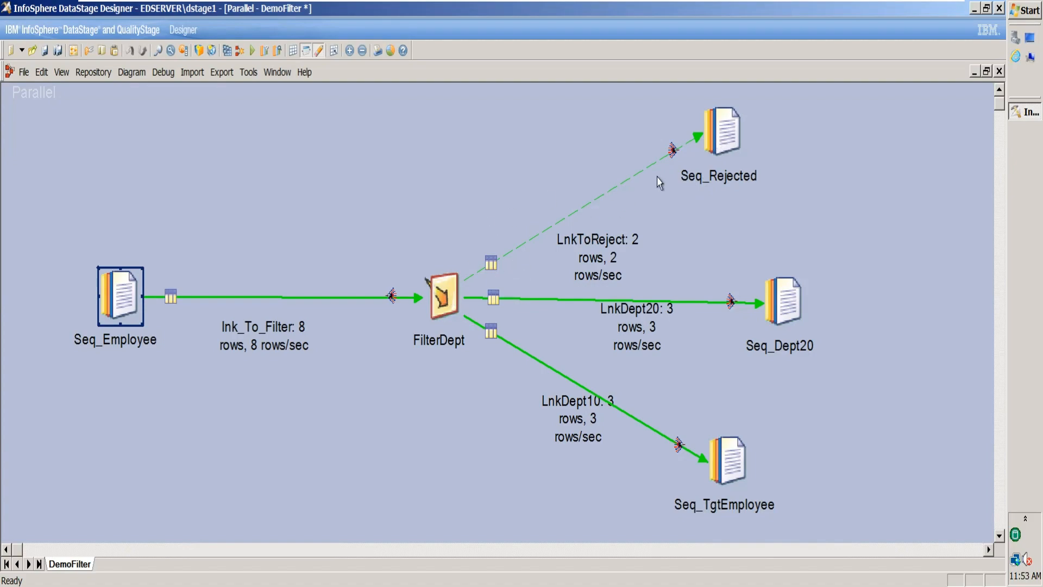
# Step: Review FilterDept's DeptId = 10 where clause with its output link and the LnkDept10 column mapping, and leave without changes
pyautogui.doubleClick(437, 298)
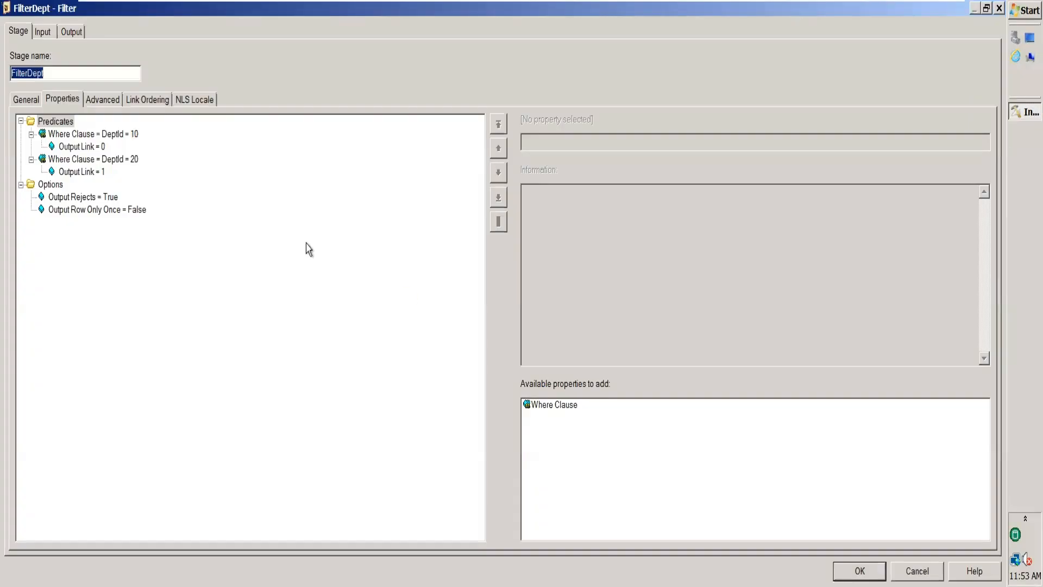
pyautogui.click(97, 146)
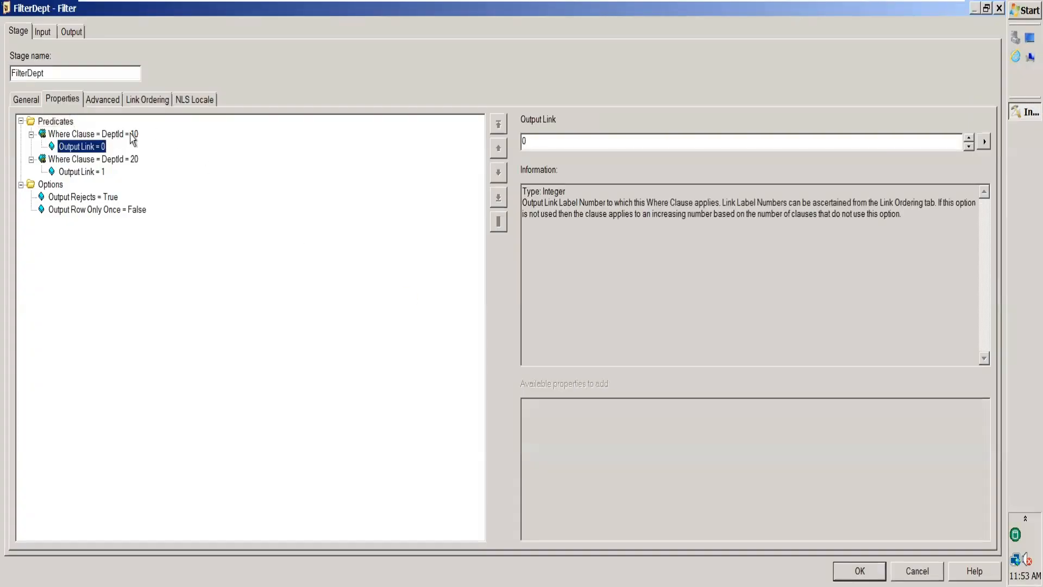
pyautogui.click(132, 135)
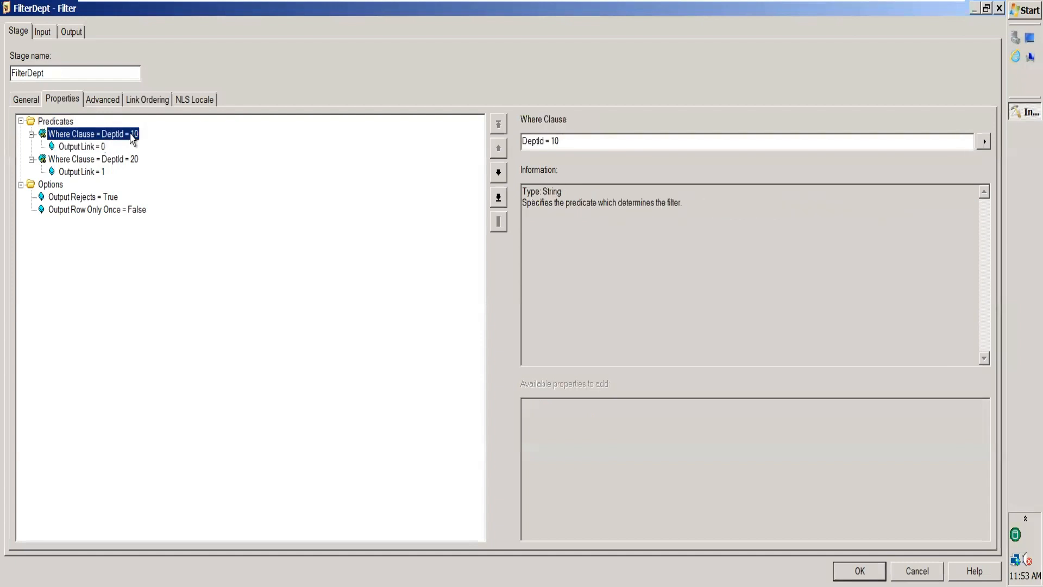
pyautogui.click(72, 31)
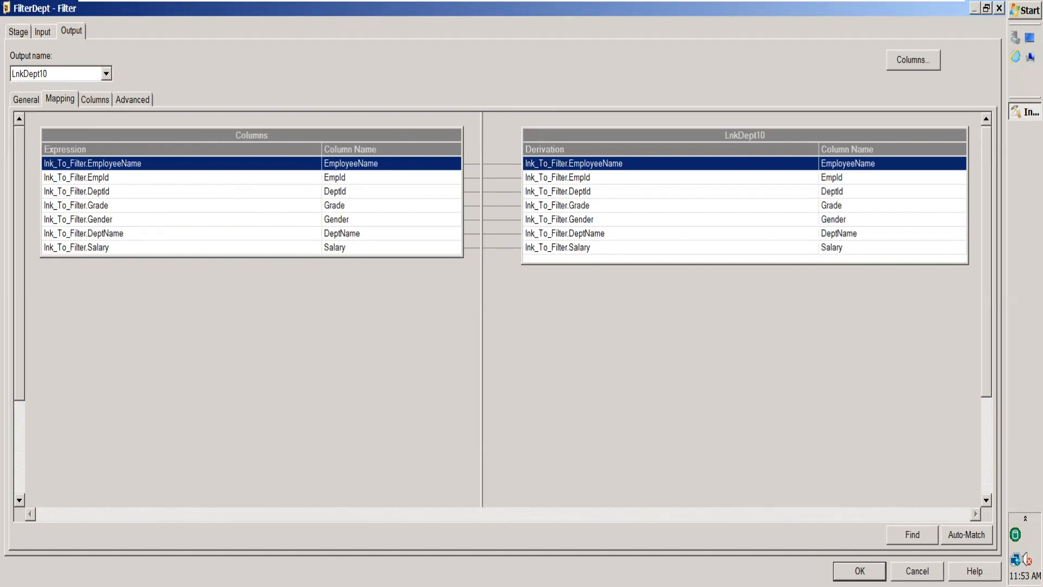
pyautogui.click(917, 571)
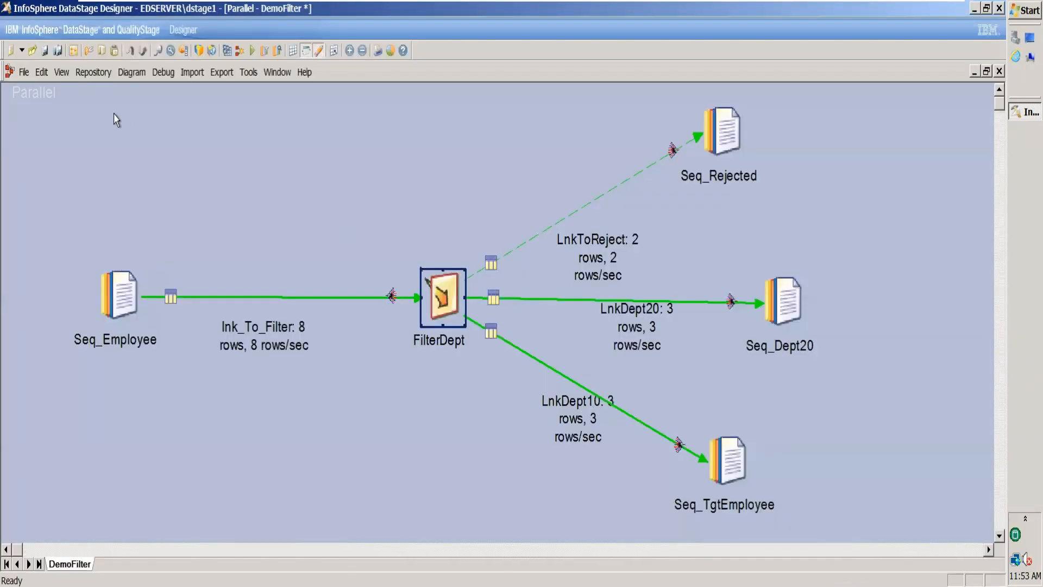
# Step: Close the DemoFilter job without saving its changes
pyautogui.click(61, 71)
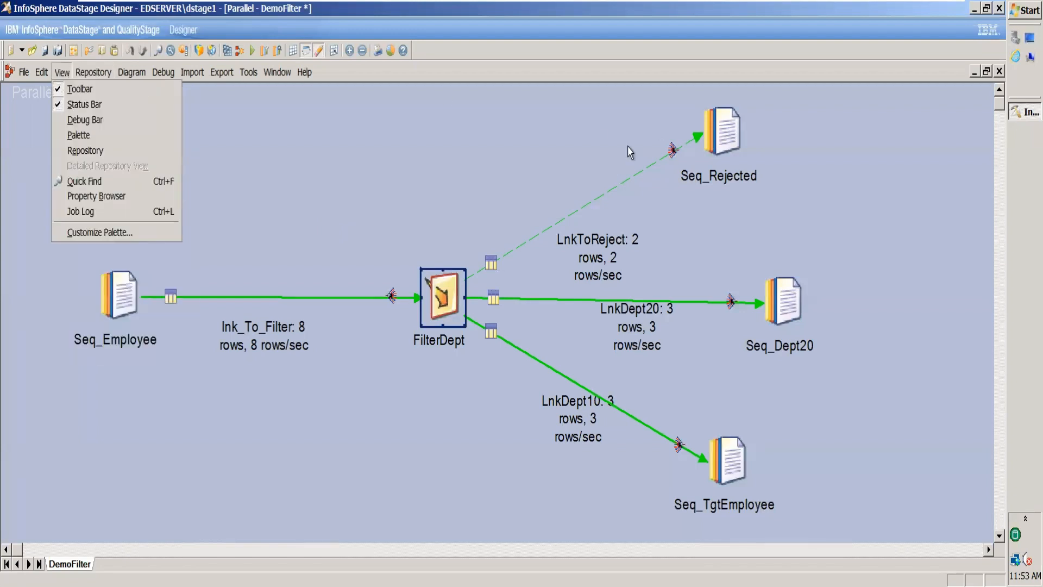
pyautogui.click(999, 71)
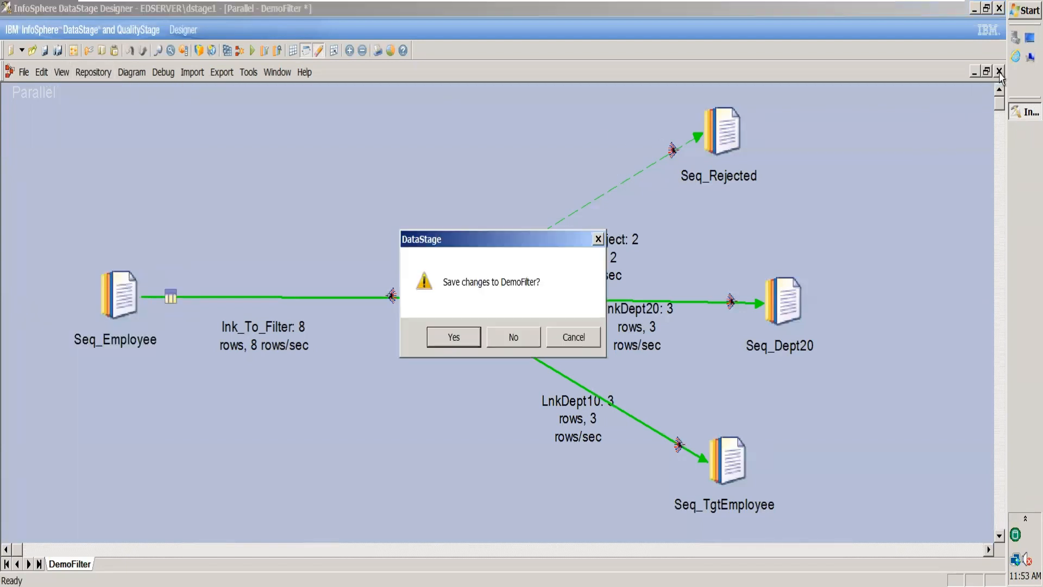
pyautogui.click(511, 337)
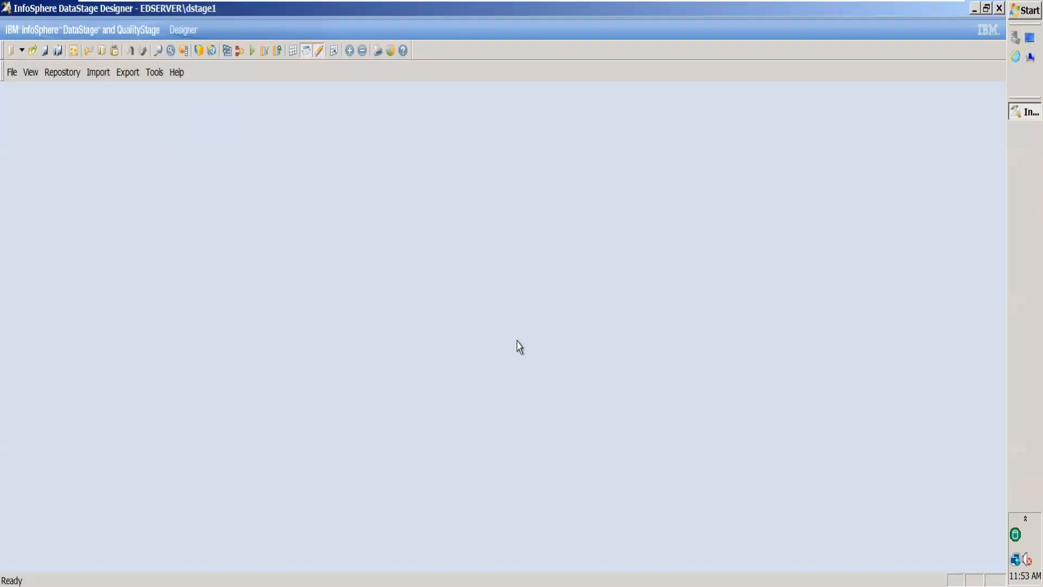
# Step: Show the Palette and the Repository tree in the empty workspace
pyautogui.click(25, 72)
pyautogui.click(384, 280)
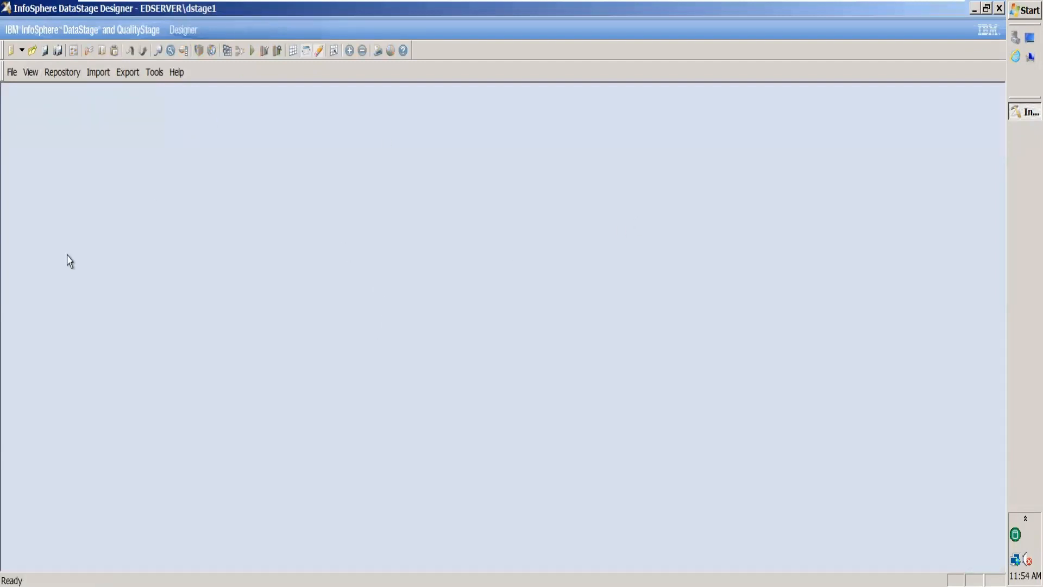
pyautogui.click(31, 74)
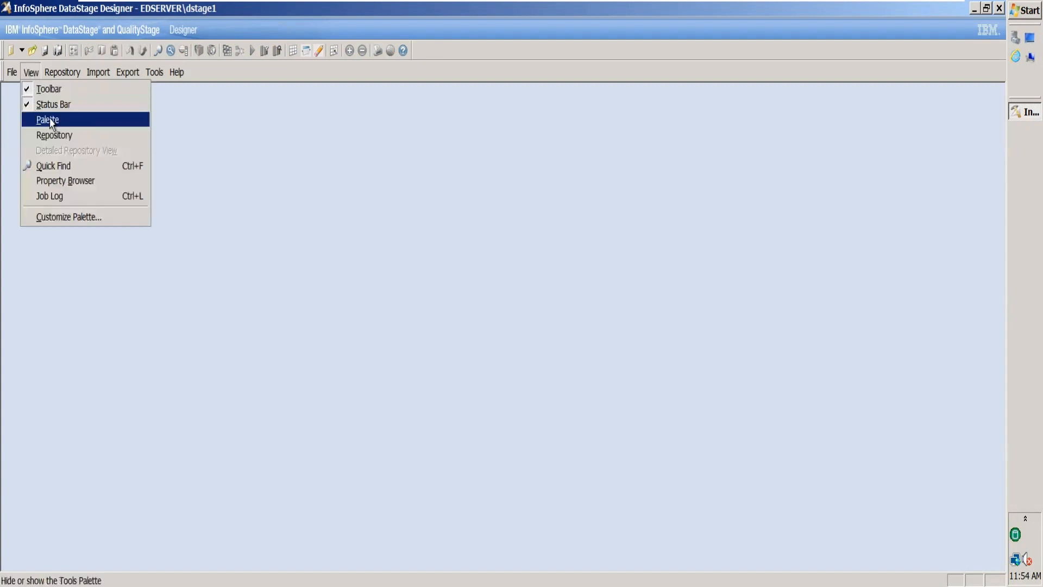
pyautogui.click(52, 121)
pyautogui.click(29, 73)
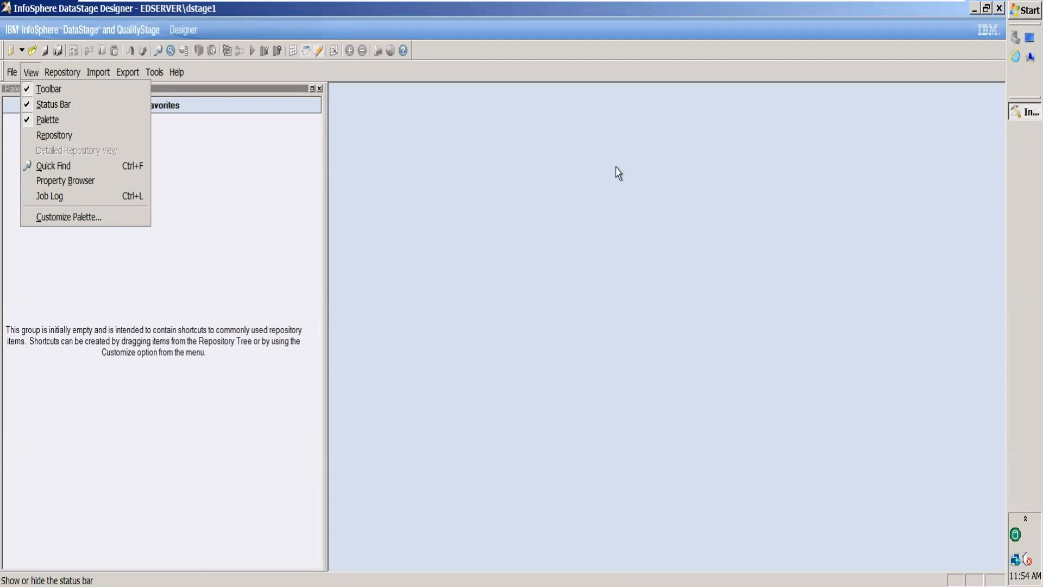
pyautogui.click(58, 140)
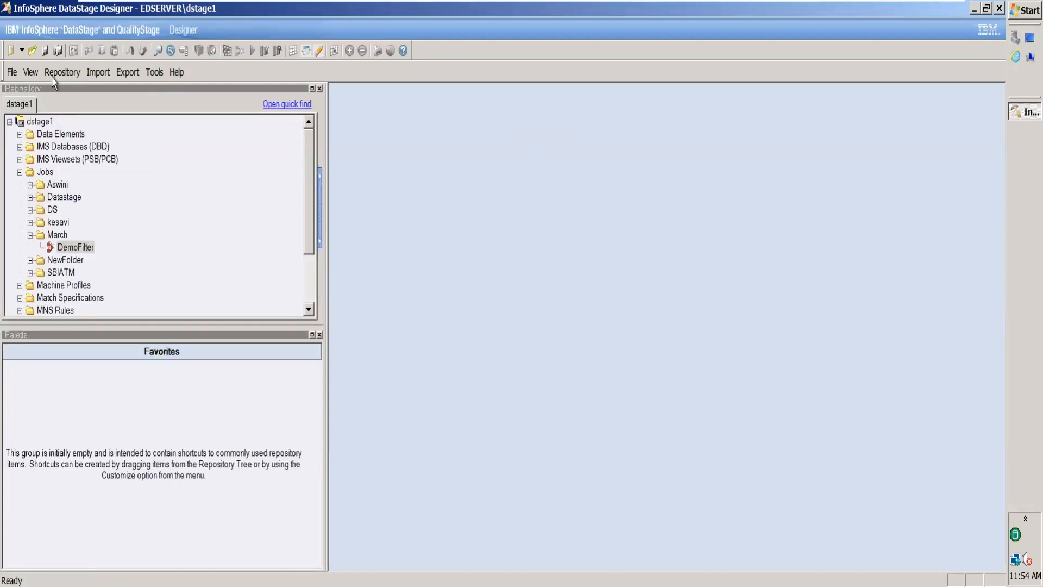
# Step: Create a new parallel job and maximize its design window
pyautogui.click(10, 51)
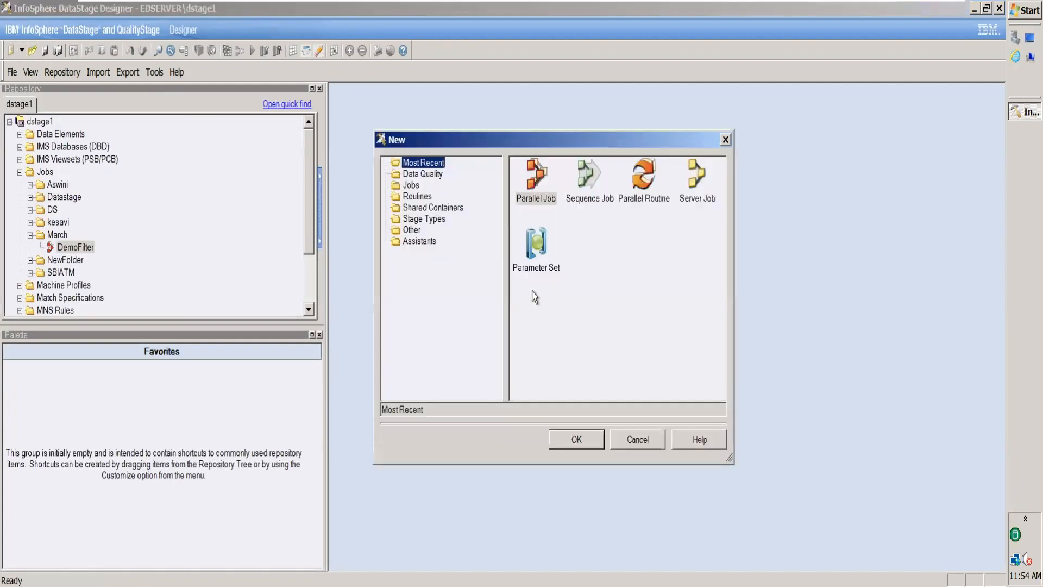
pyautogui.click(540, 175)
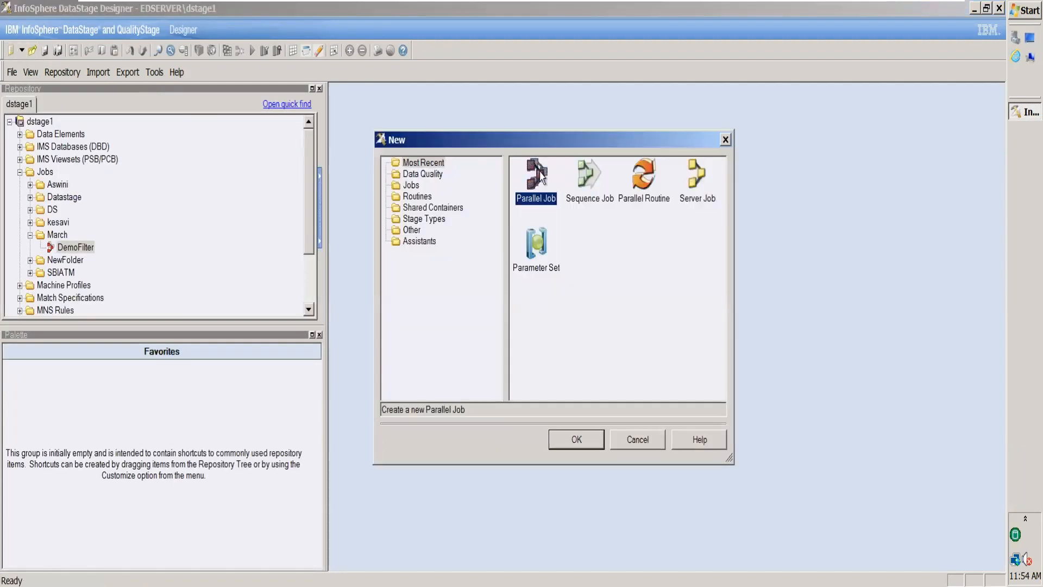
pyautogui.click(576, 440)
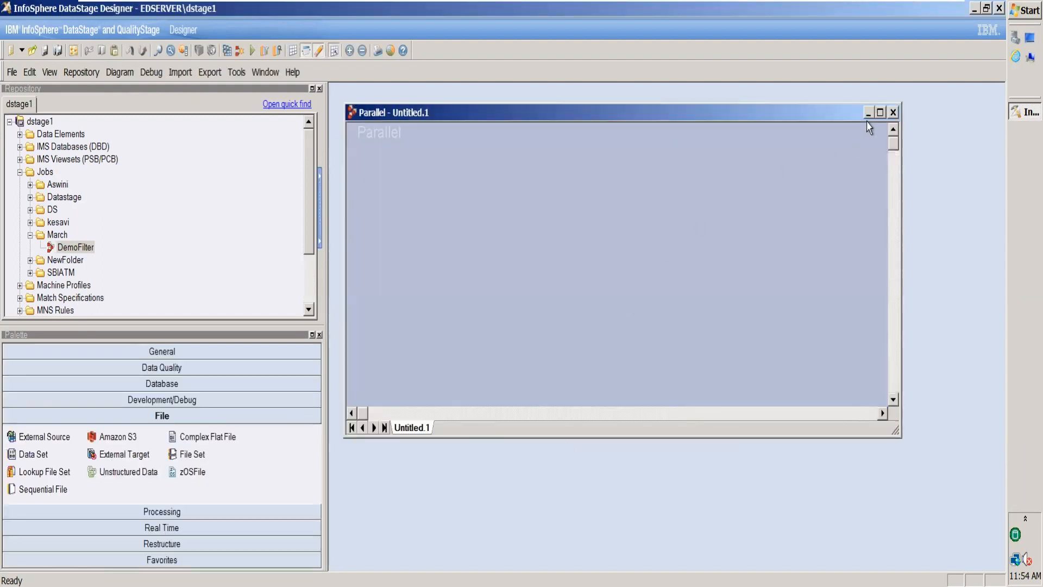
pyautogui.click(881, 112)
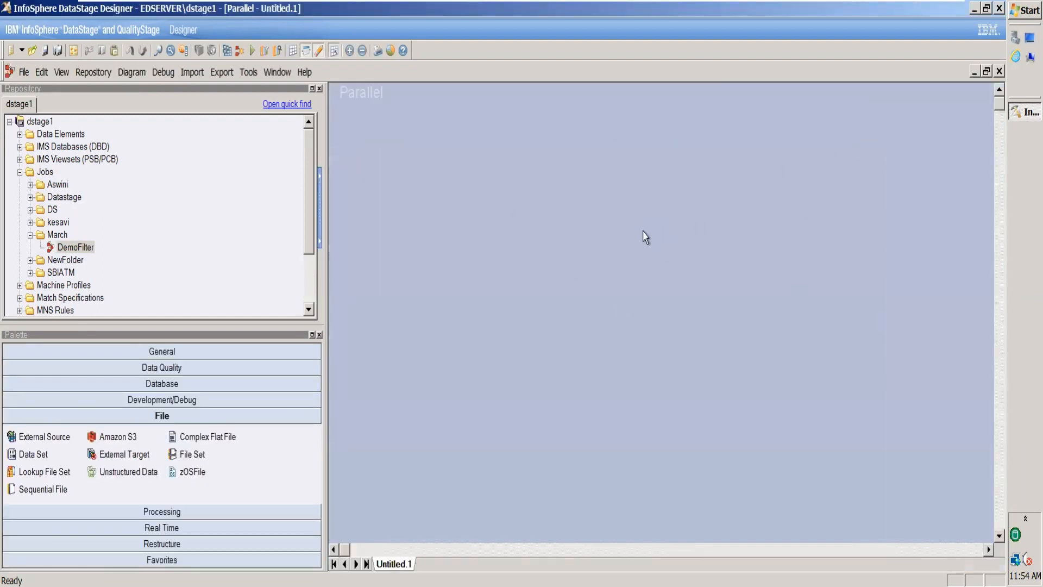
# Step: Open the March folder on the desktop, examine the rows in Dept20.txt full-screen, and close the file
pyautogui.click(974, 8)
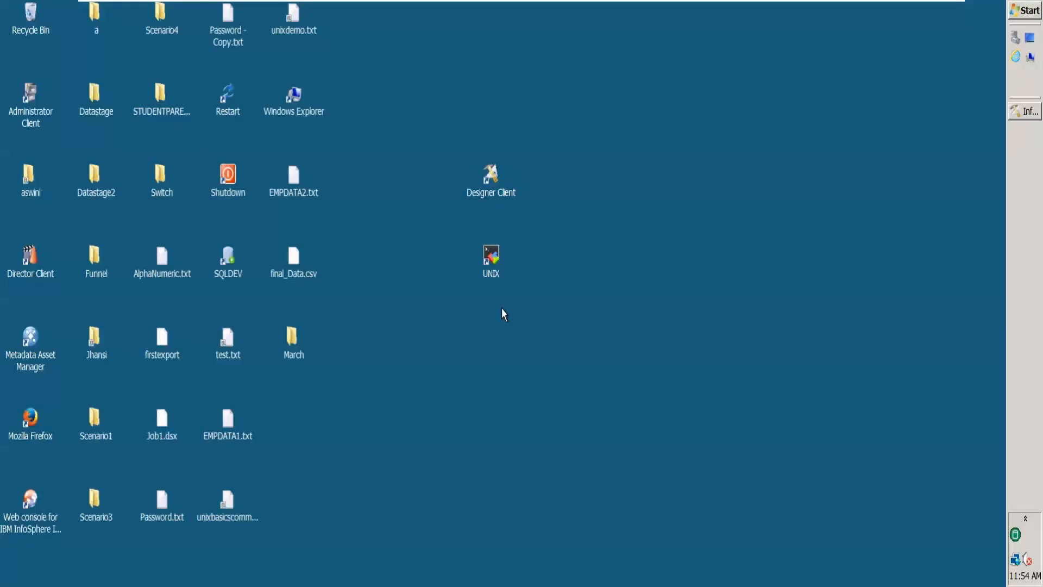
pyautogui.doubleClick(293, 353)
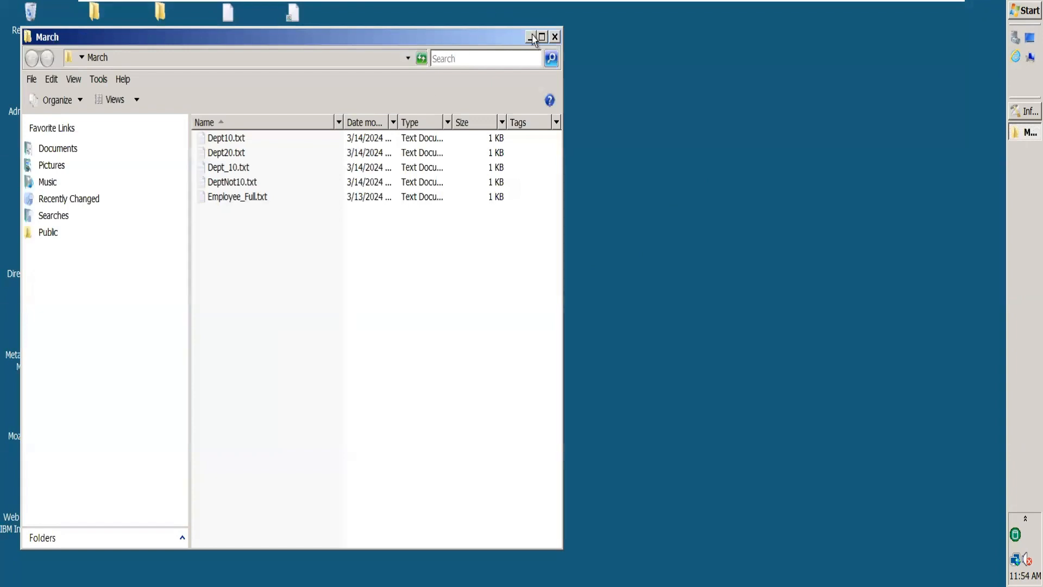
pyautogui.click(542, 37)
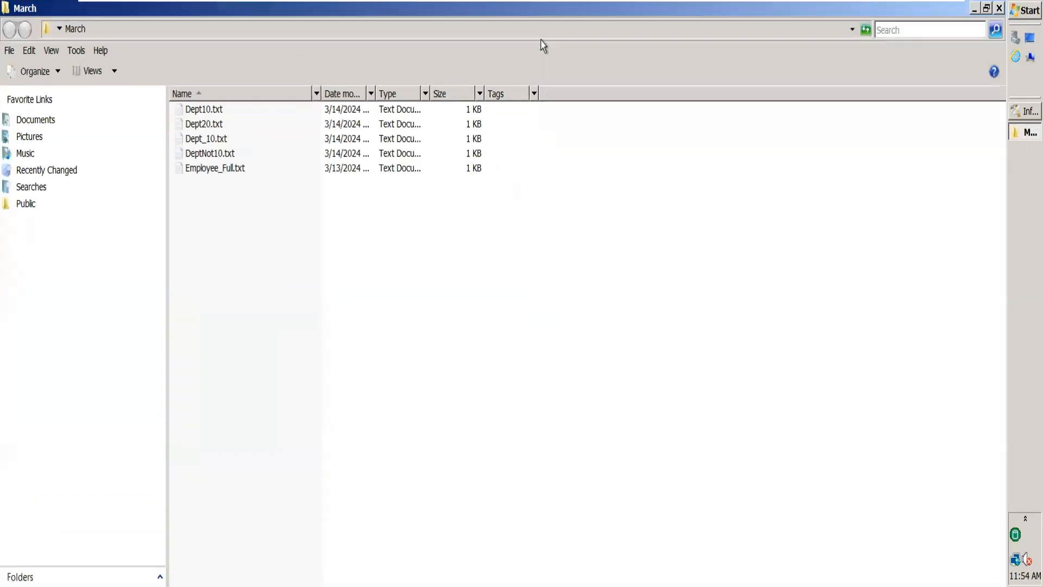
pyautogui.doubleClick(205, 124)
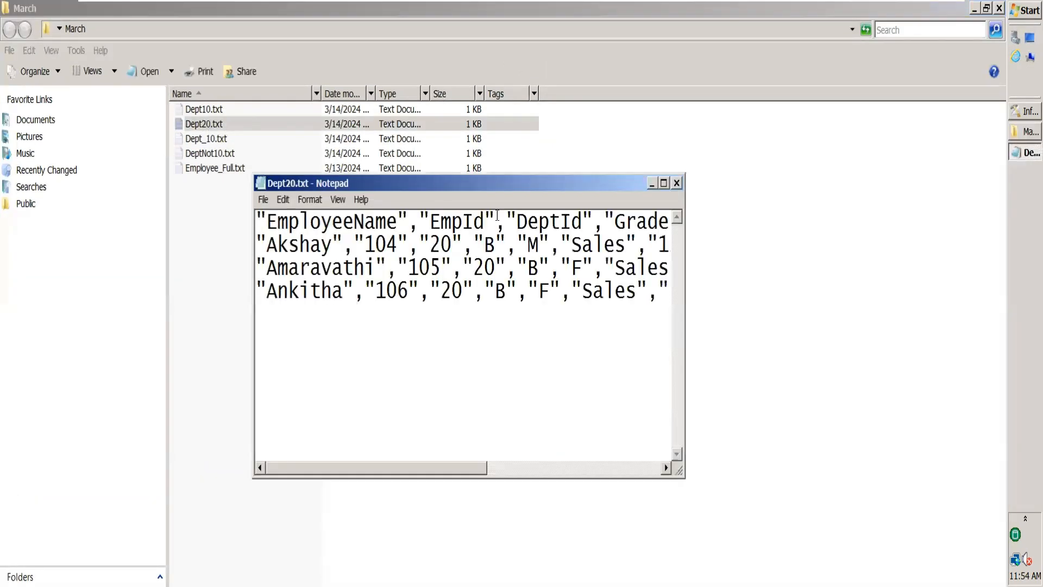
pyautogui.click(664, 183)
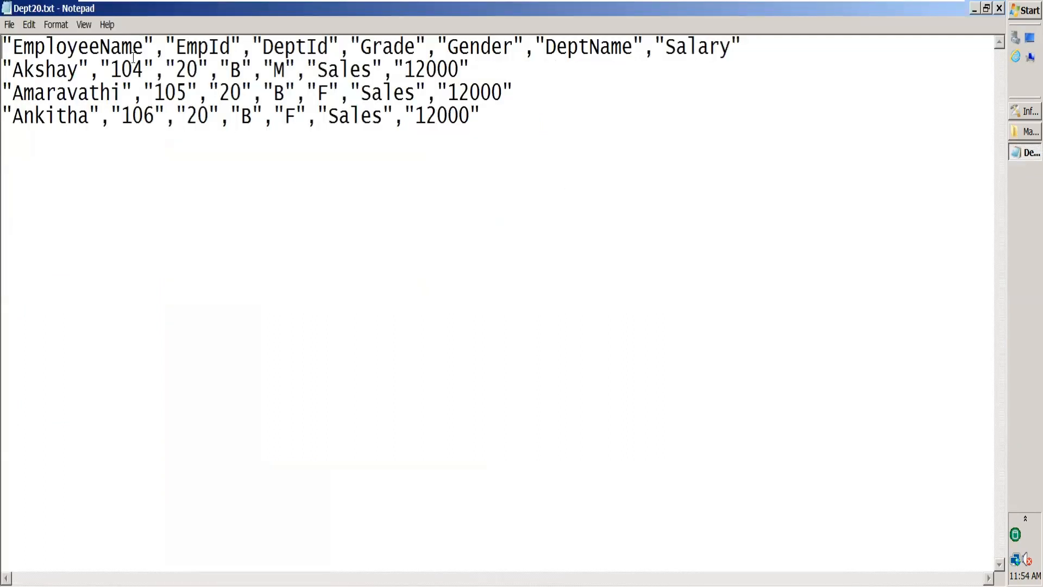
pyautogui.click(1000, 9)
pyautogui.click(513, 221)
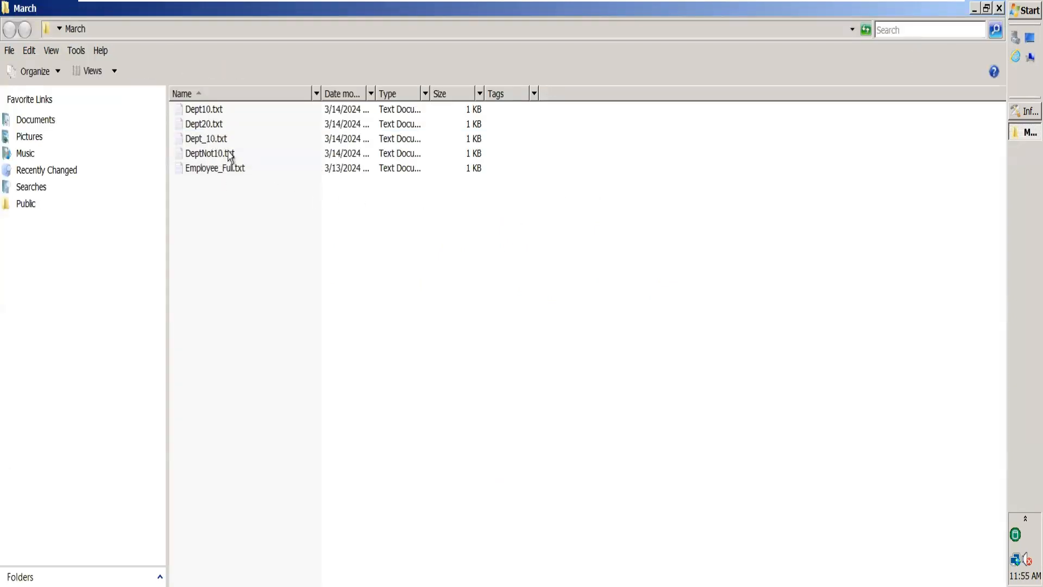
# Step: Examine the delimiter, line endings and rows in DeptNot10.txt, and close the file and the March folder
pyautogui.click(223, 155)
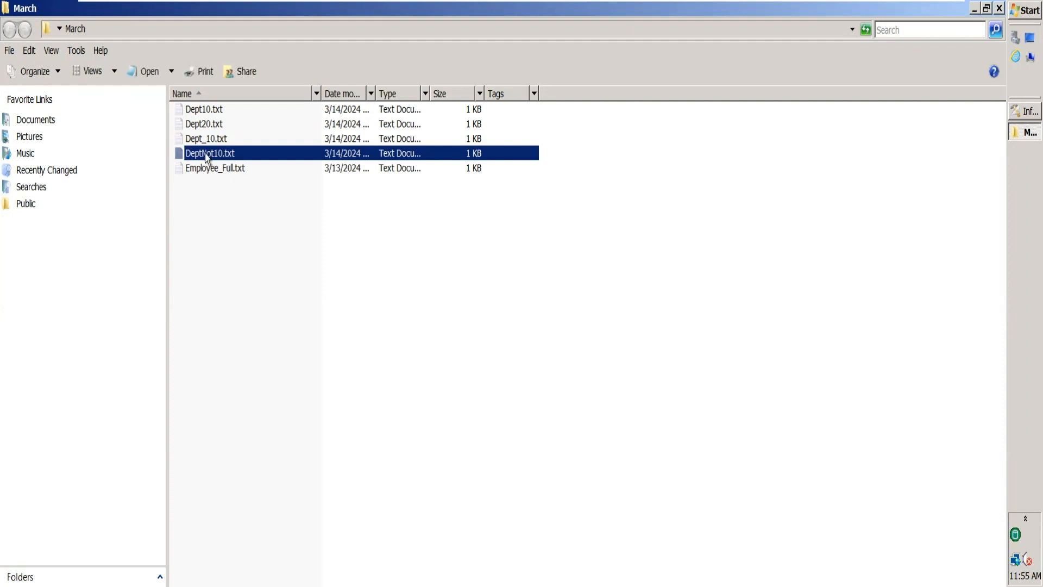
pyautogui.doubleClick(220, 154)
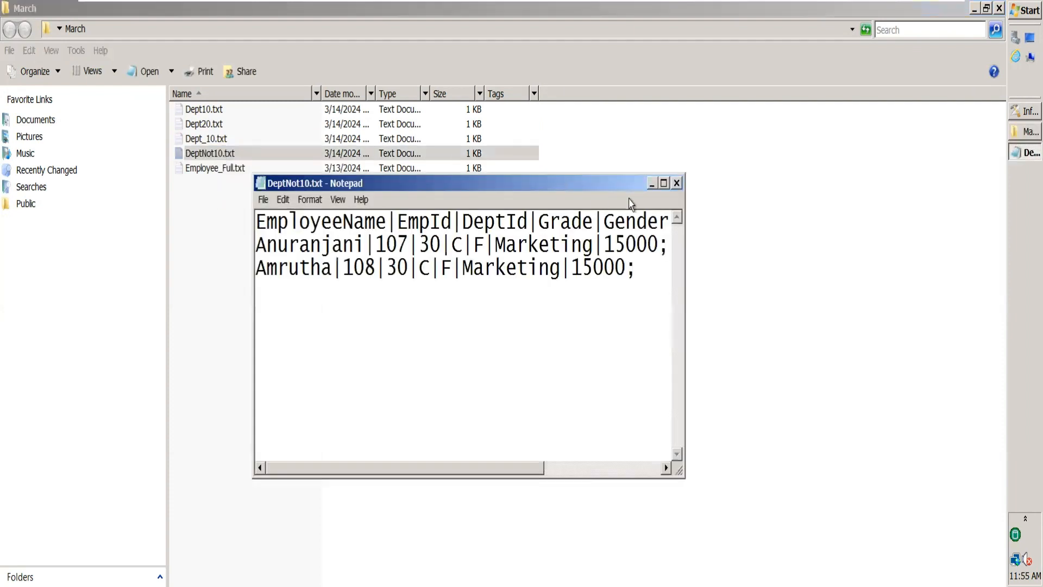
pyautogui.click(663, 185)
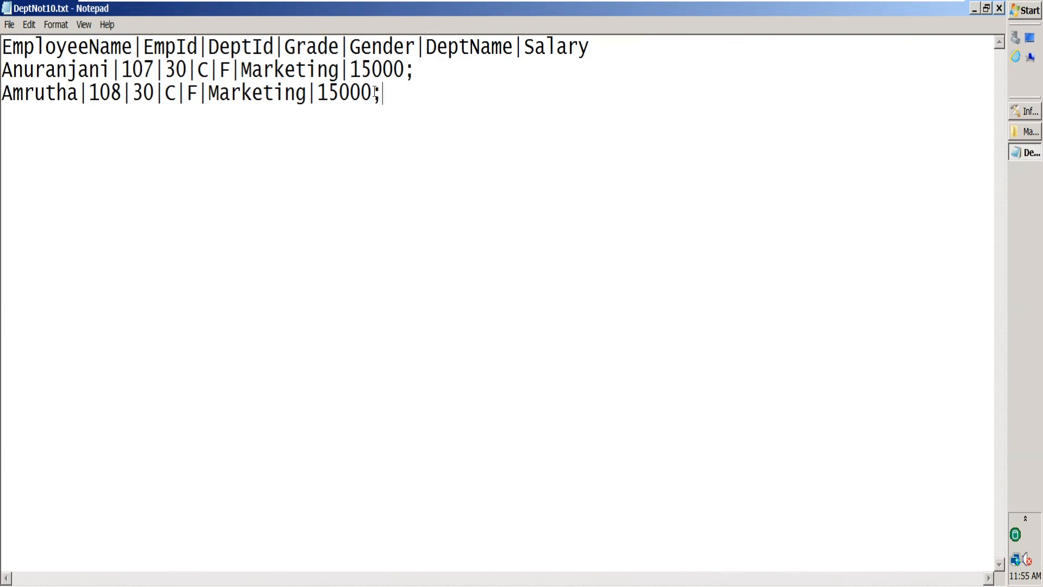
pyautogui.moveTo(376, 92); pyautogui.dragTo(525, 92)
pyautogui.moveTo(394, 95); pyautogui.dragTo(2, 46)
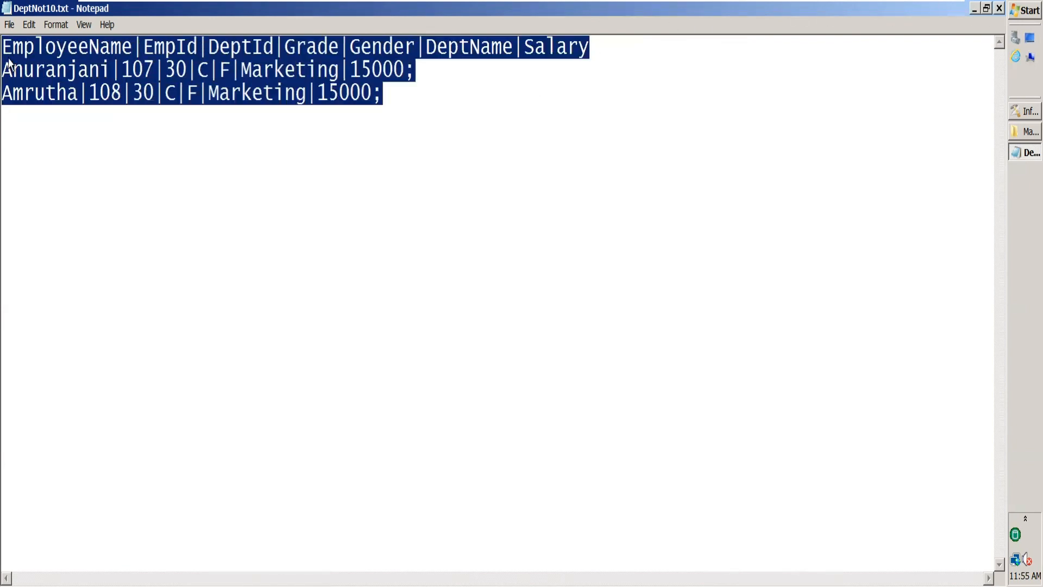
pyautogui.click(1000, 9)
pyautogui.click(1000, 9)
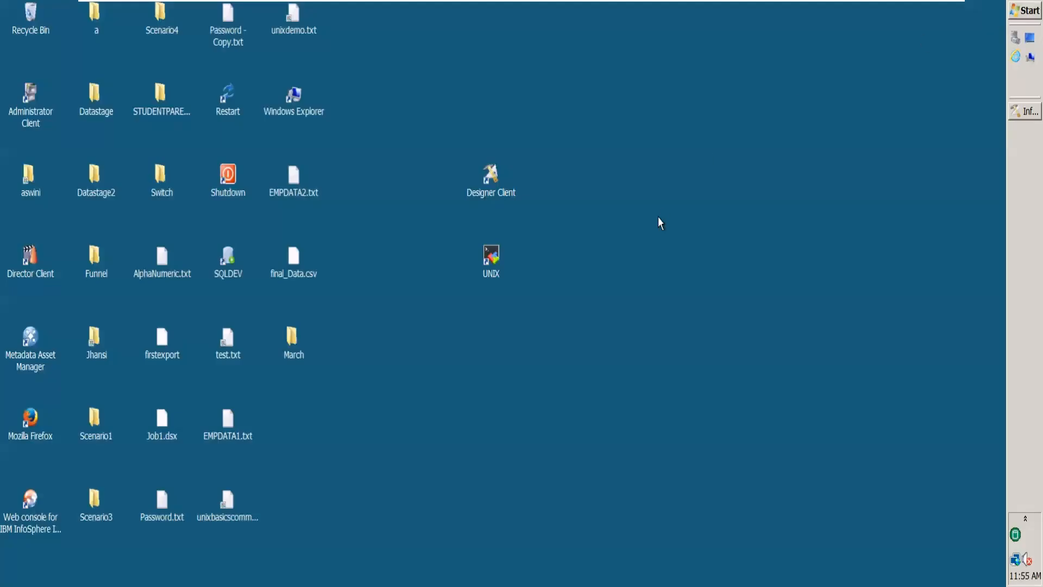
# Step: Return to DataStage Designer and place a Remove Duplicates processing stage in the middle of the new job's canvas
pyautogui.click(1015, 115)
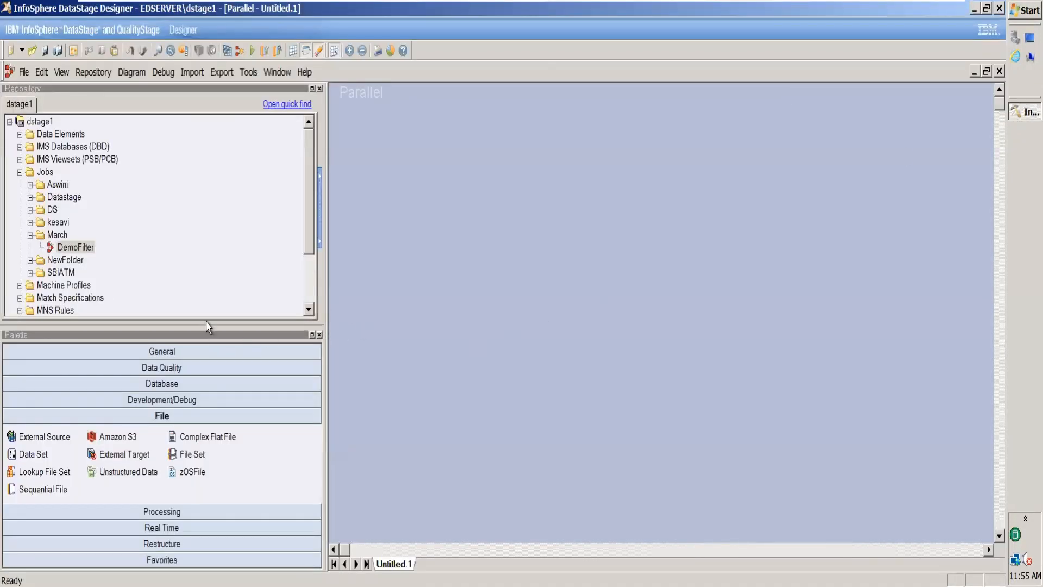
pyautogui.moveTo(208, 324); pyautogui.dragTo(207, 196)
pyautogui.click(181, 514)
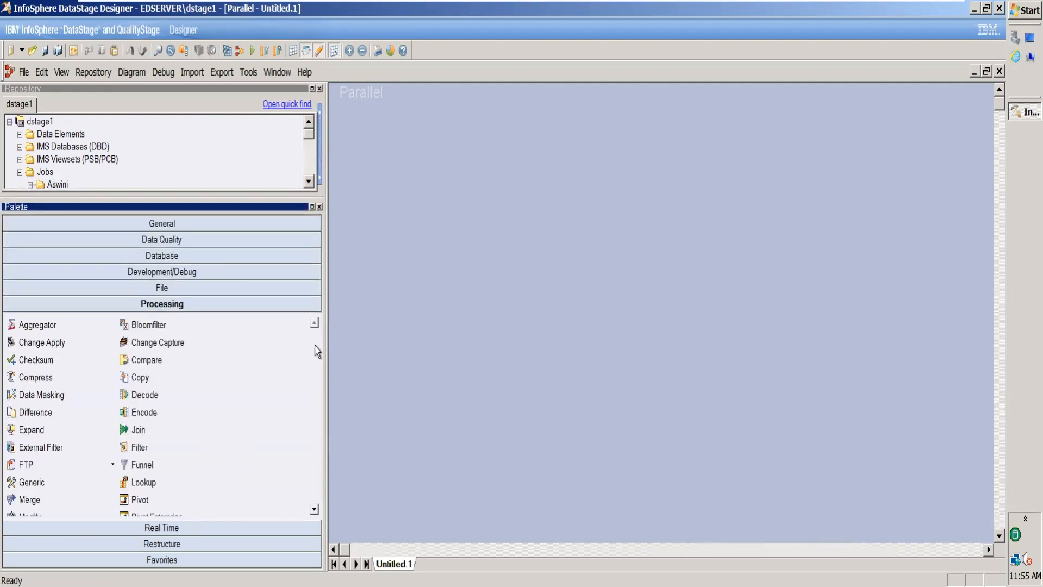
pyautogui.click(314, 514)
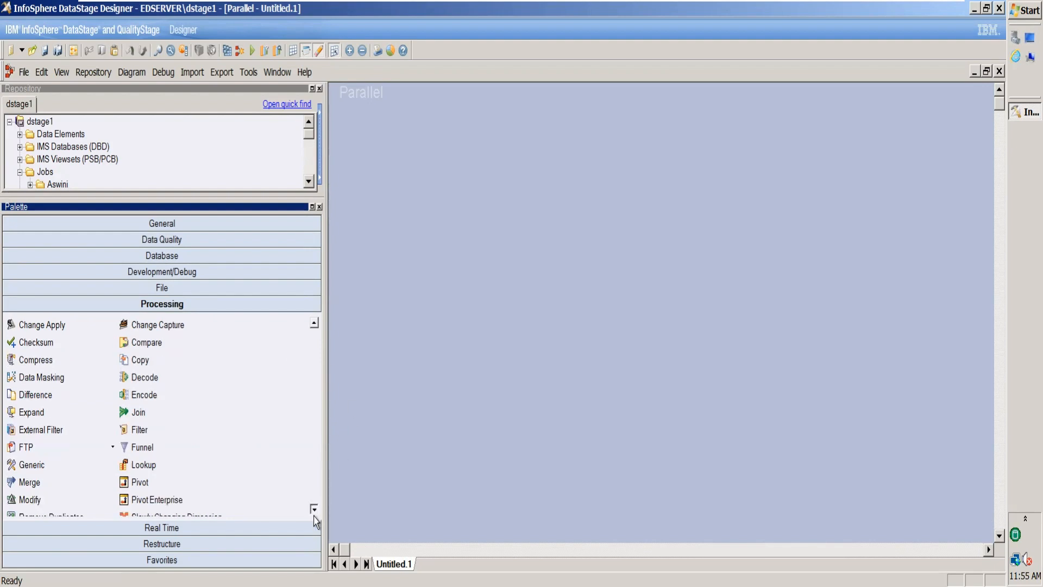
pyautogui.click(314, 514)
pyautogui.click(314, 513)
pyautogui.click(314, 513)
pyautogui.click(314, 514)
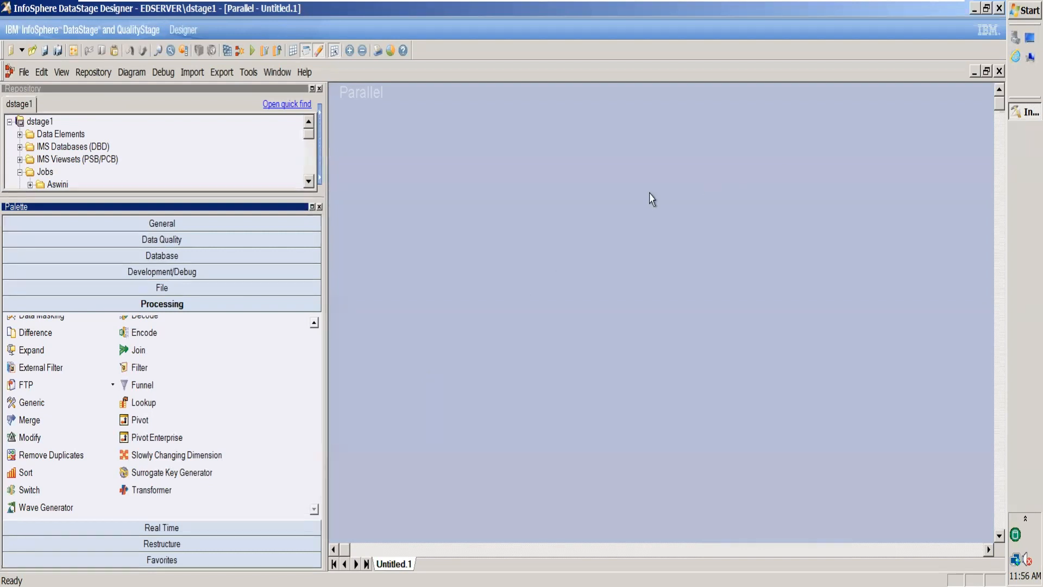
pyautogui.moveTo(24, 459); pyautogui.dragTo(676, 283)
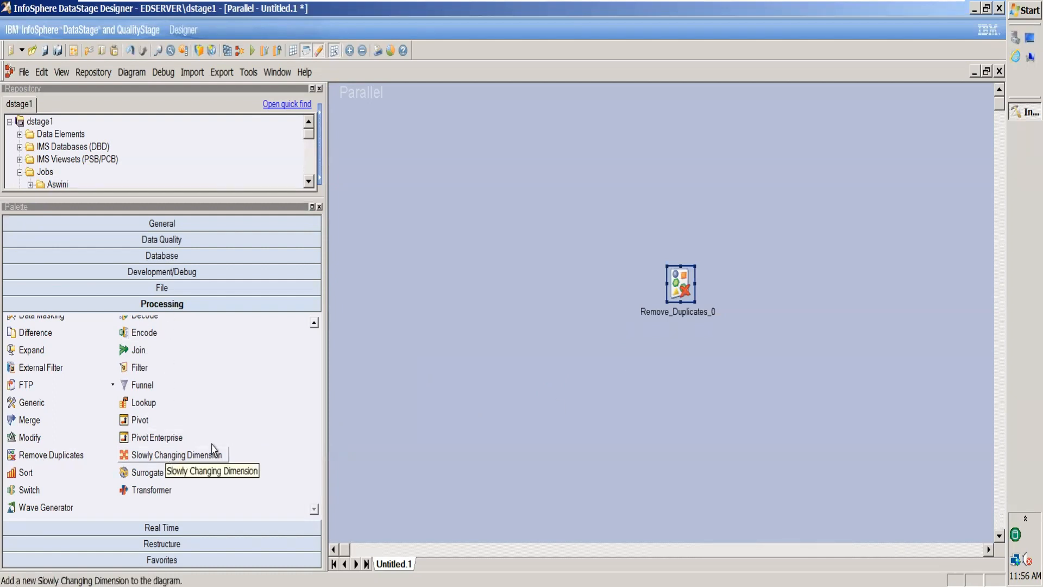
# Step: Add a Sequential File stage on each side of the Remove Duplicates stage, align all three in a row and link them from source to target
pyautogui.click(314, 323)
pyautogui.click(314, 324)
pyautogui.click(169, 294)
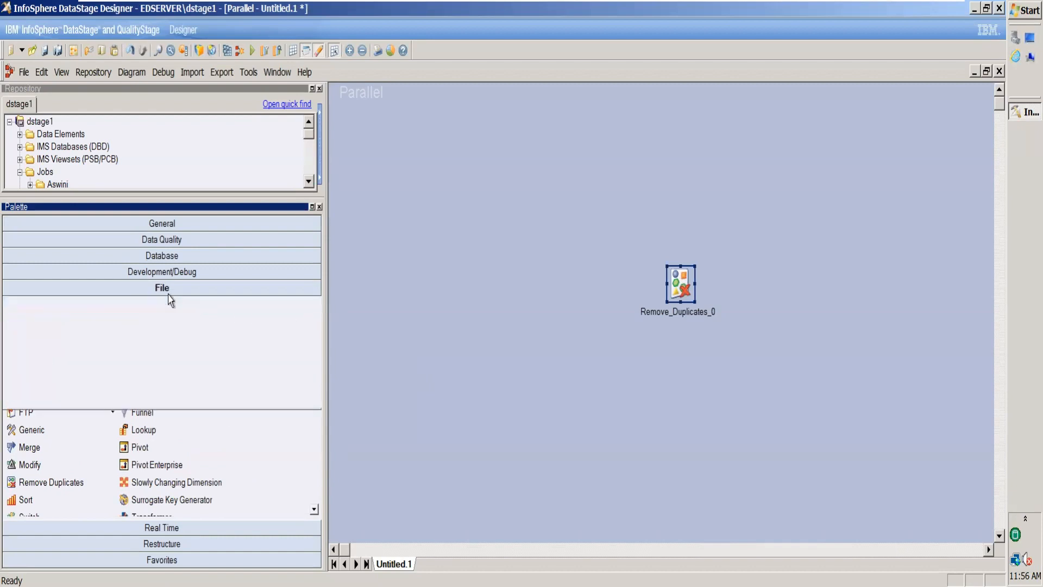
pyautogui.moveTo(27, 362); pyautogui.dragTo(489, 284)
pyautogui.moveTo(30, 363); pyautogui.dragTo(902, 296)
pyautogui.moveTo(493, 309); pyautogui.dragTo(469, 291)
pyautogui.moveTo(683, 285); pyautogui.dragTo(658, 285)
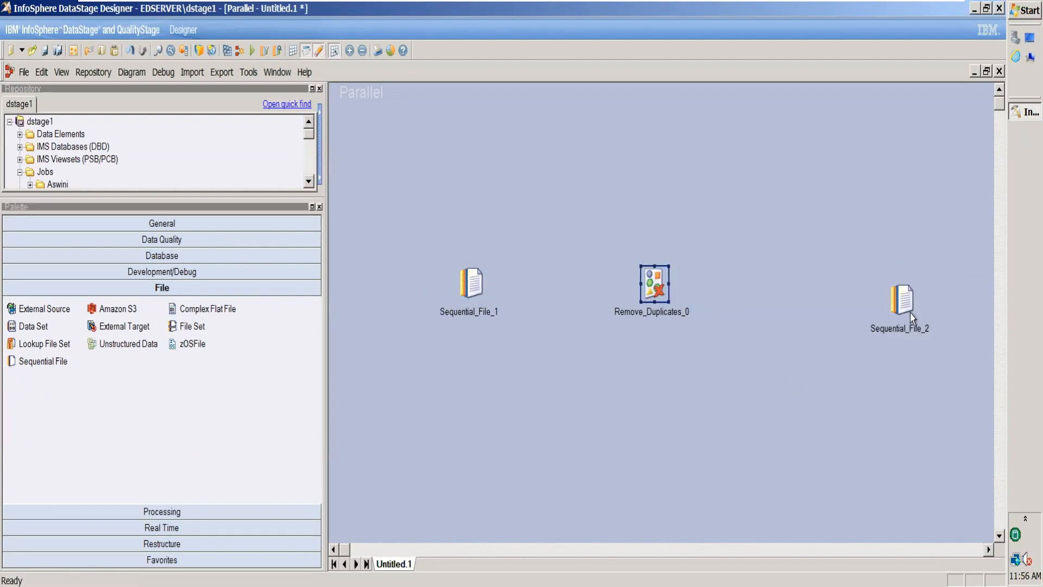
pyautogui.moveTo(911, 317); pyautogui.dragTo(859, 303)
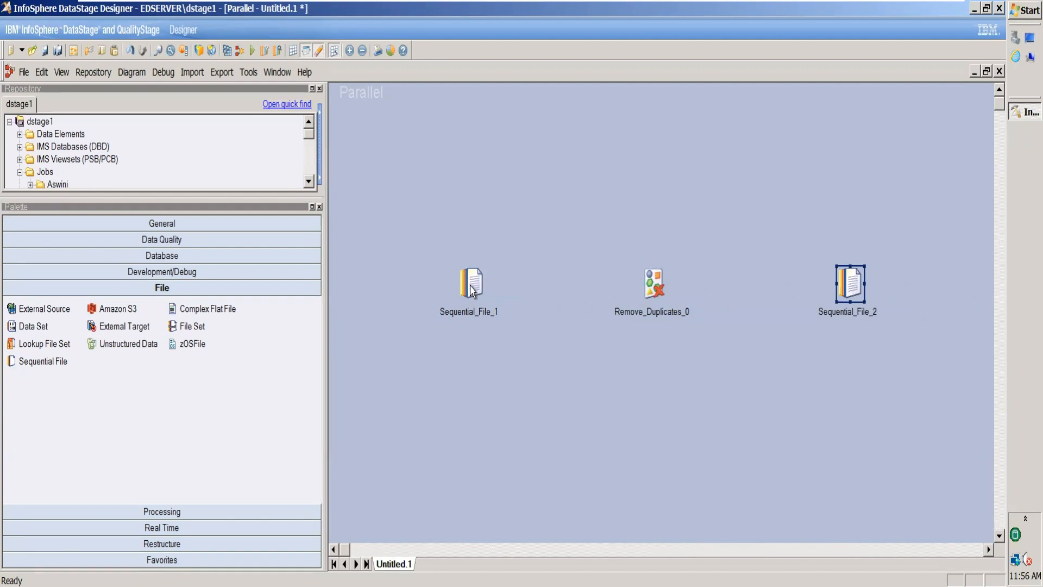
pyautogui.moveTo(470, 291); pyautogui.dragTo(842, 277)
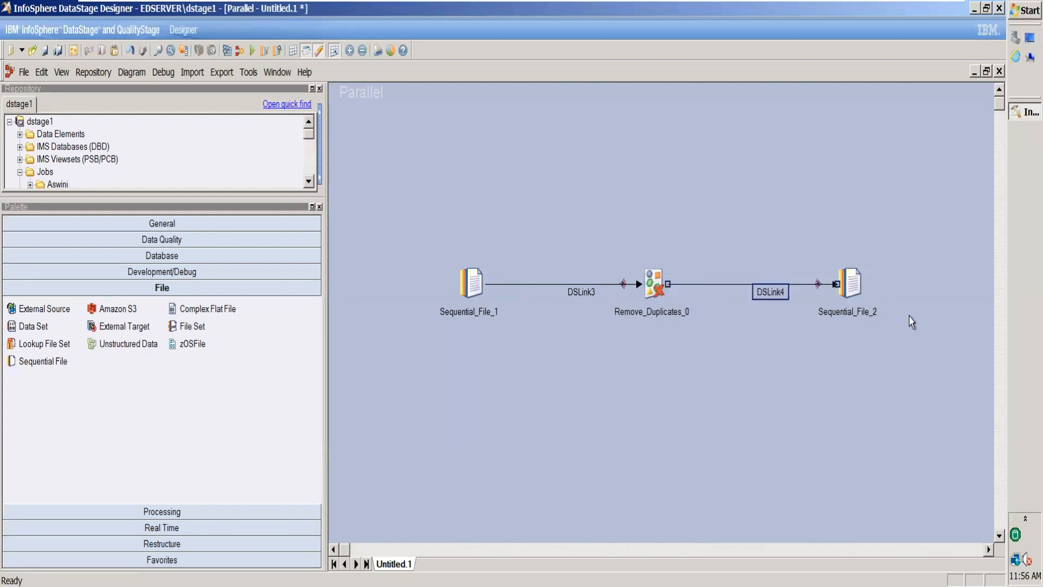
# Step: Rename the source Sequential File stage as Seq_Src and its outgoing link as LnkToRD
pyautogui.click(486, 319)
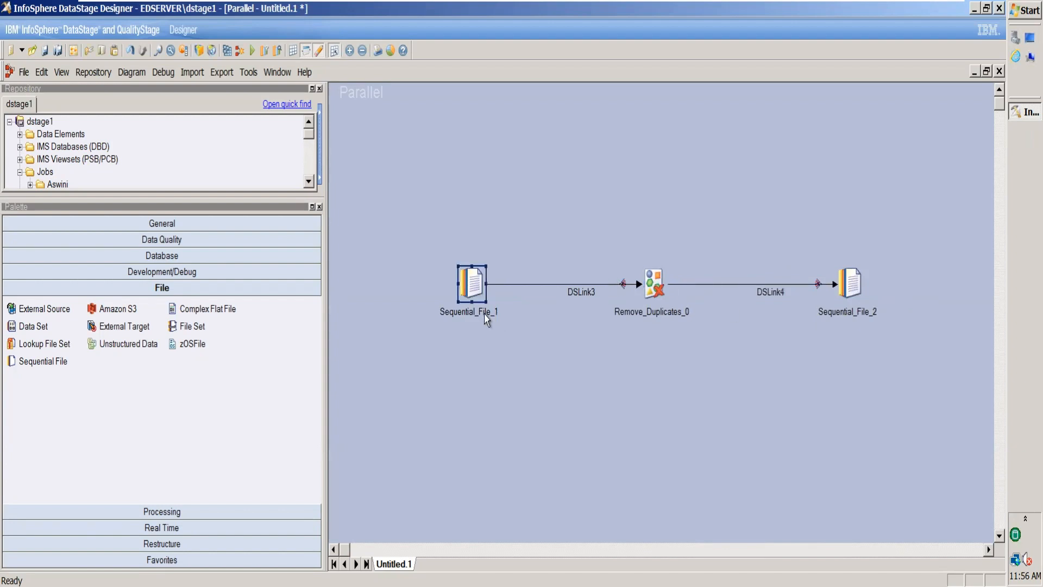
pyautogui.click(487, 320)
pyautogui.write('Seq_Src')
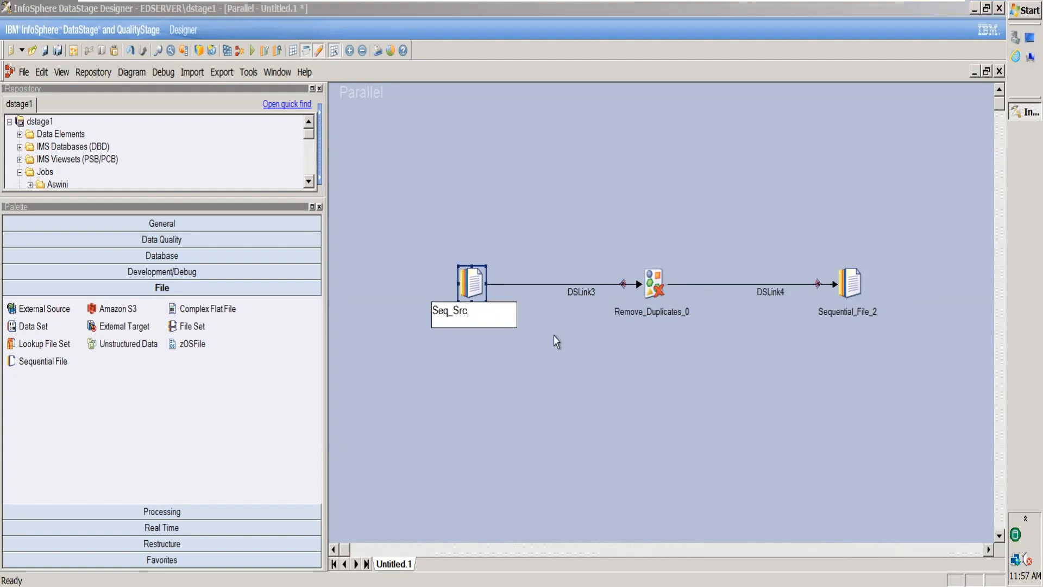
pyautogui.click(573, 299)
pyautogui.click(573, 299)
pyautogui.write('LnkToRD')
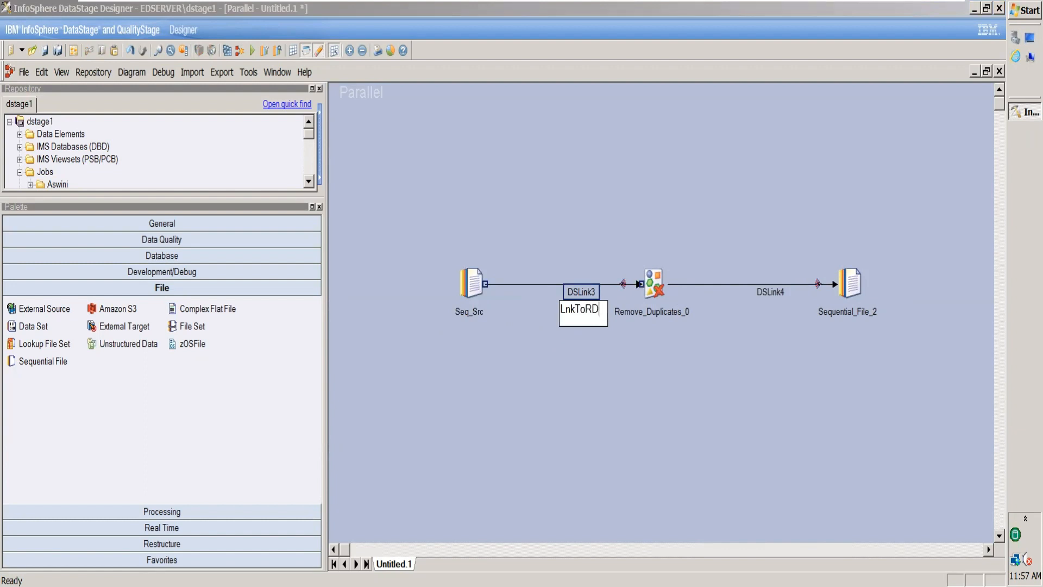
pyautogui.click(646, 334)
# Step: Rename the Remove Duplicates stage as RD, leaving its properties unchanged
pyautogui.doubleClick(629, 316)
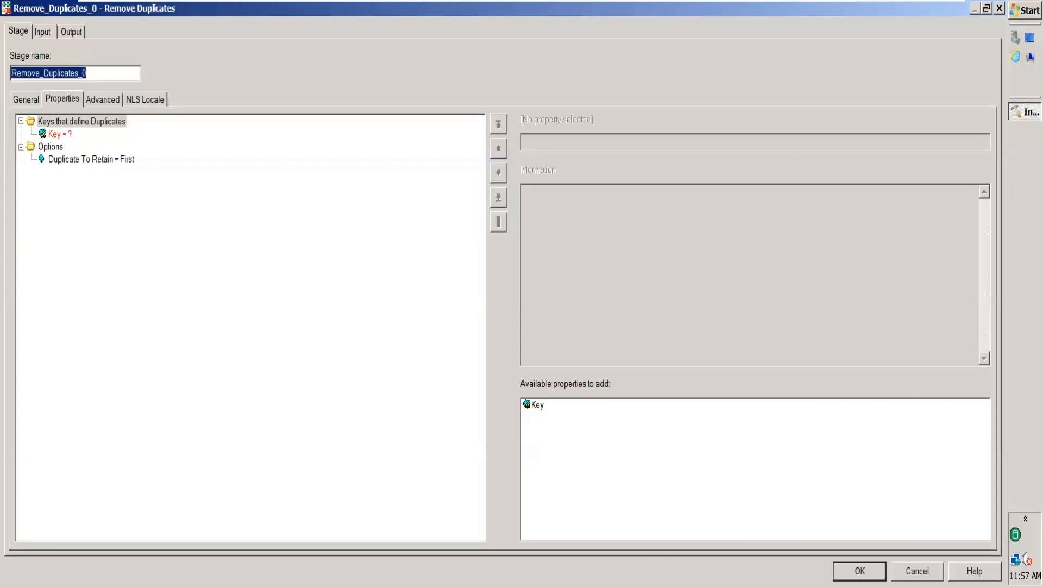
pyautogui.click(918, 570)
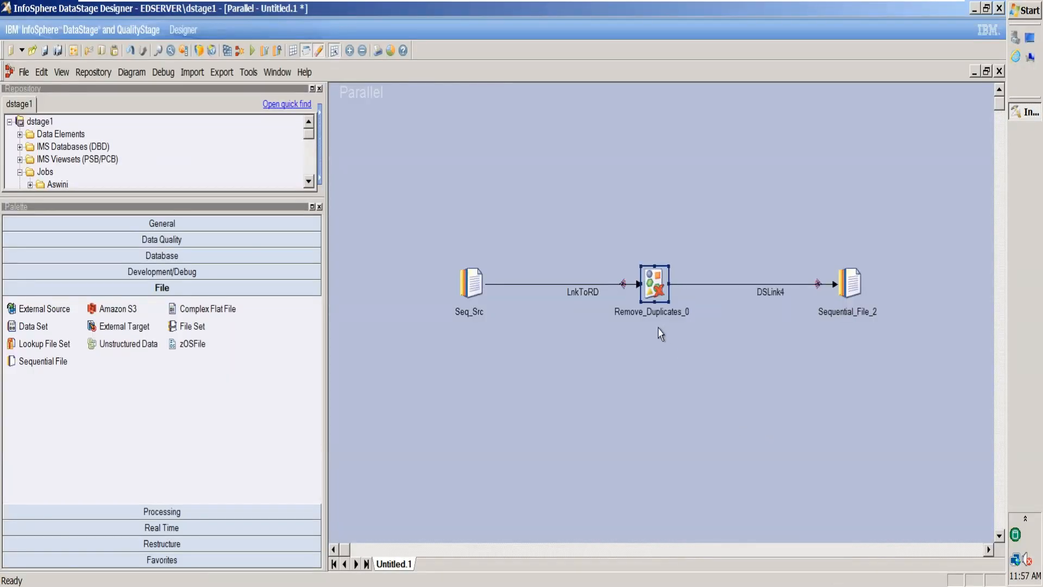
pyautogui.click(650, 312)
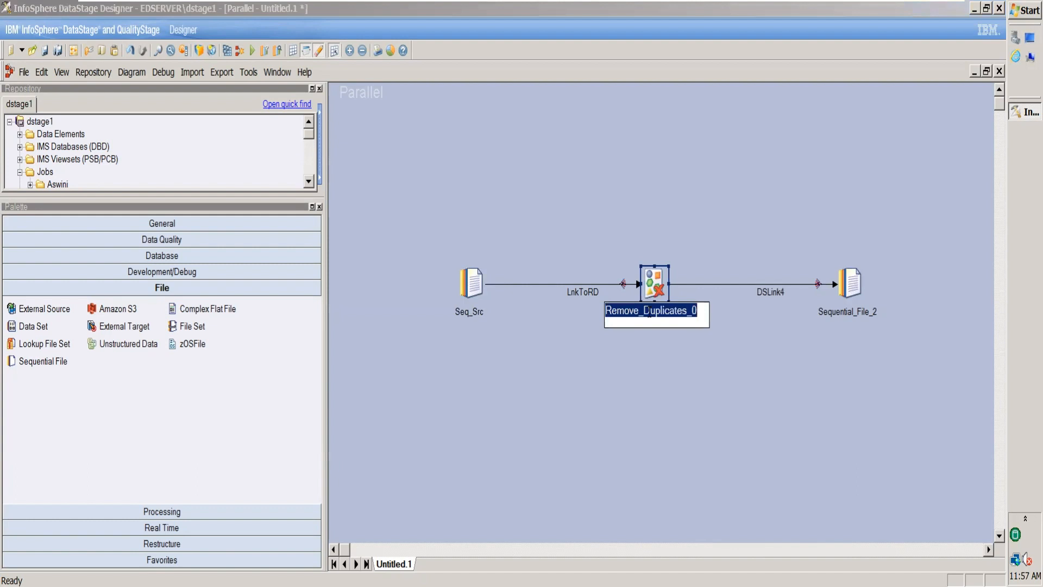
pyautogui.write('RD')
pyautogui.click(747, 373)
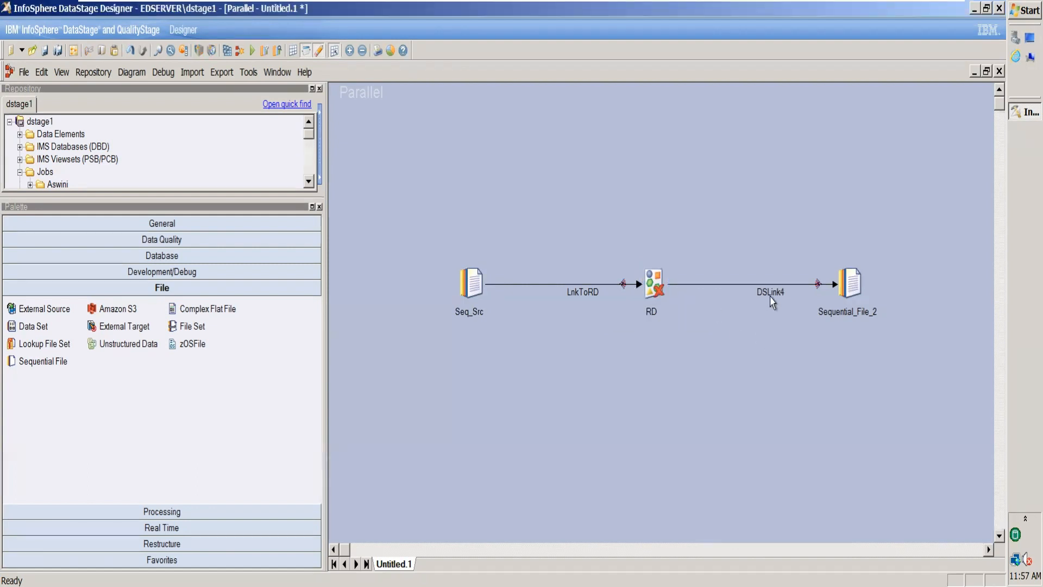
# Step: Rename the Remove Duplicates output link as LnkToTgt and the target Sequential File stage as Seq_Tgt
pyautogui.click(771, 294)
pyautogui.click(771, 294)
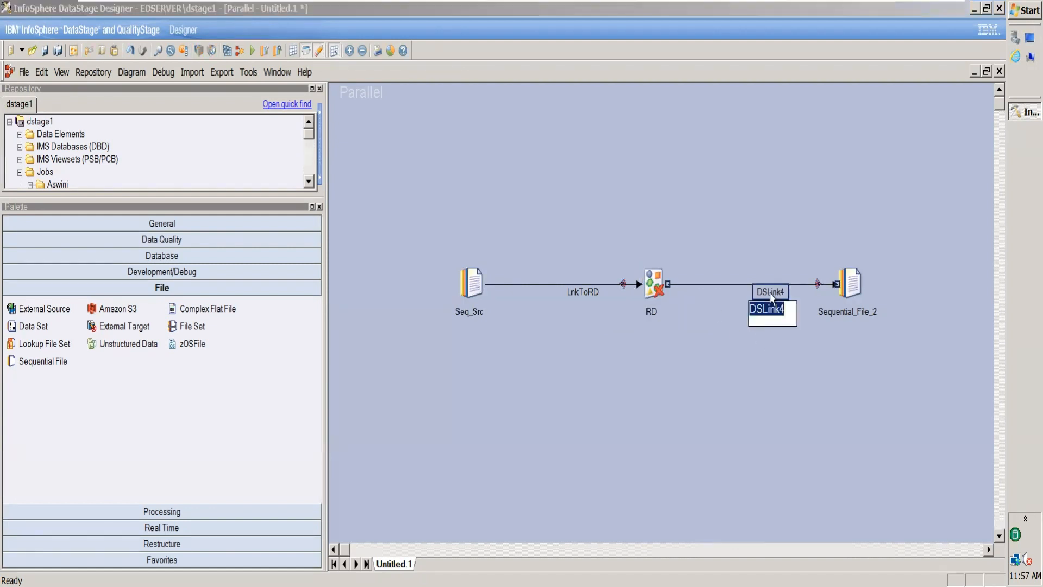
pyautogui.write('LnkToTgt')
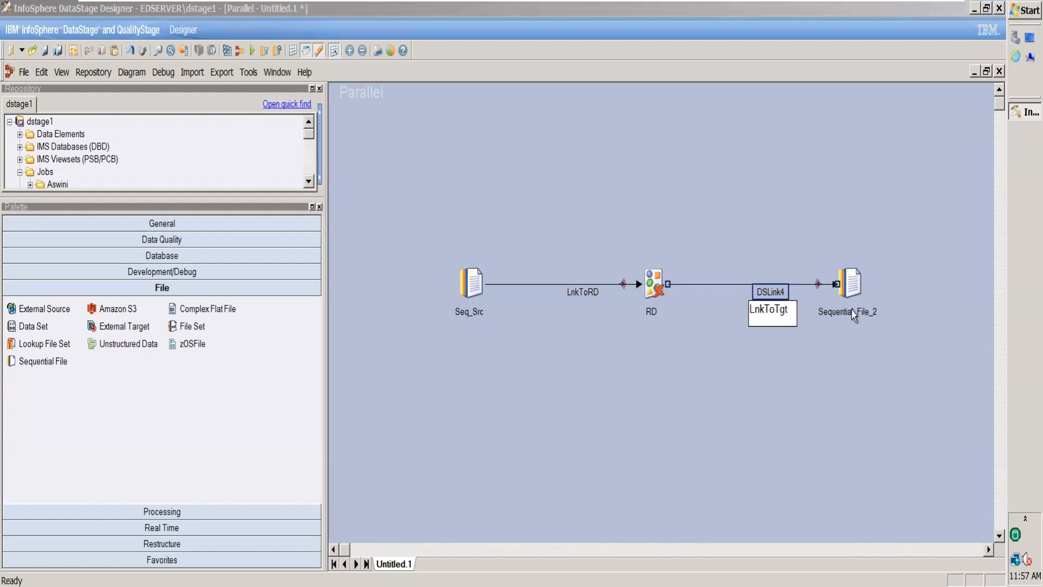
pyautogui.click(855, 315)
pyautogui.click(854, 315)
pyautogui.write('Seq_T')
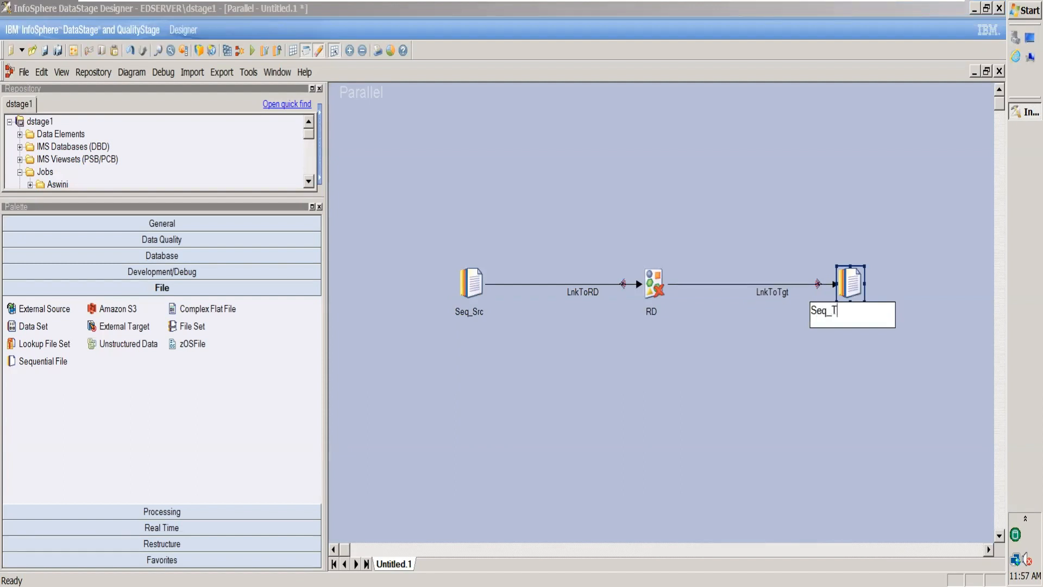
pyautogui.write('gt')
pyautogui.click(528, 193)
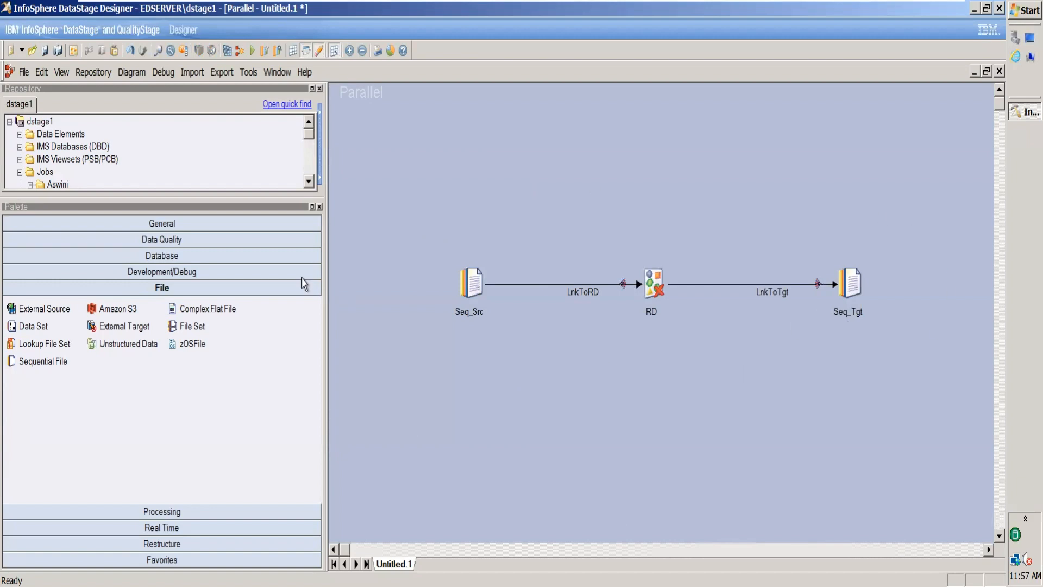
# Step: Save the parallel job as DemoRemoveDuplicates in the Jobs\March folder, with the palette closed
pyautogui.click(319, 207)
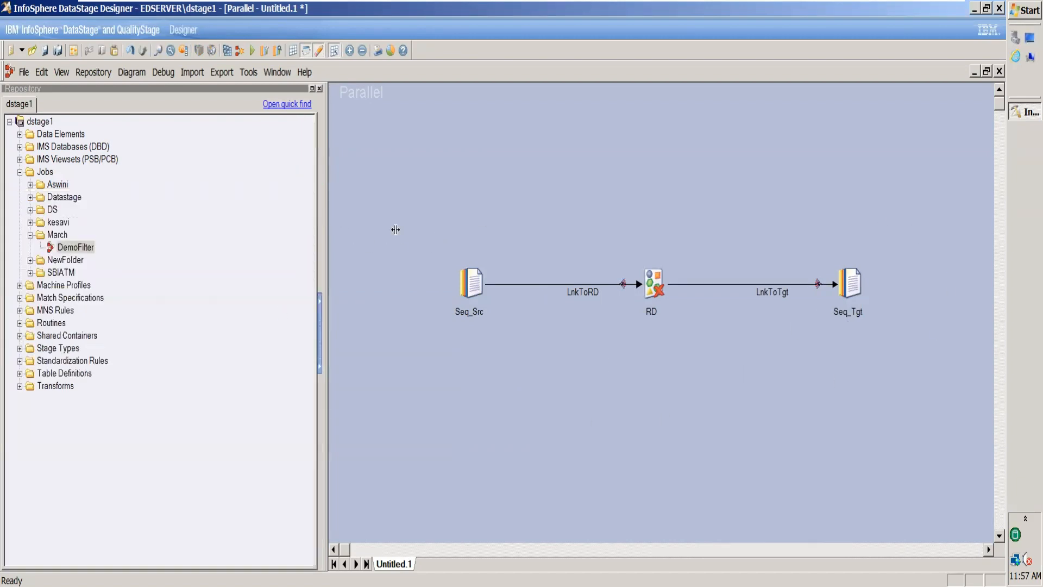
pyautogui.moveTo(433, 251); pyautogui.dragTo(910, 373)
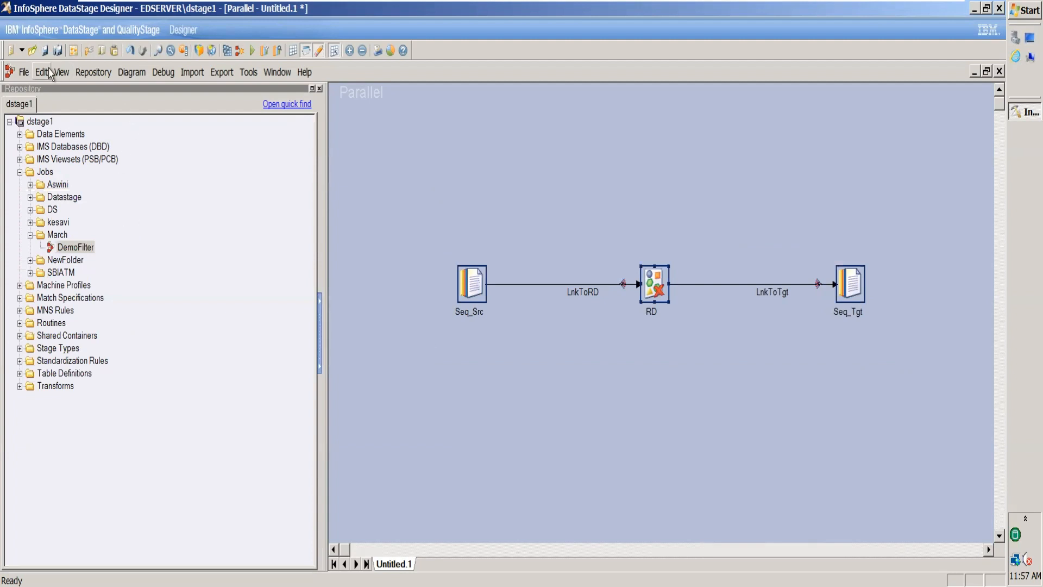
pyautogui.click(45, 52)
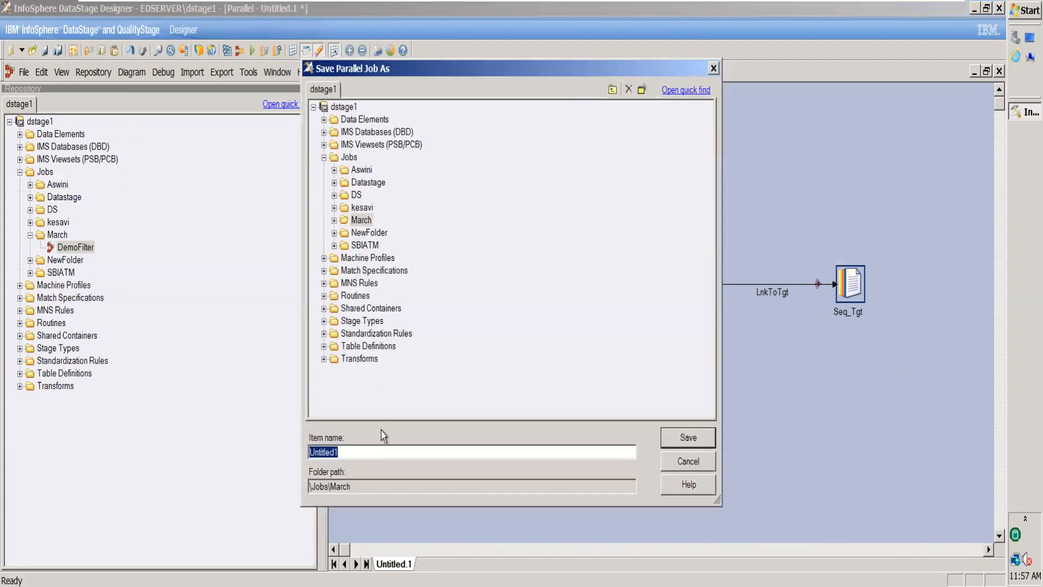
pyautogui.press('BackSpace')
pyautogui.write('DemoRemoveDuplicates')
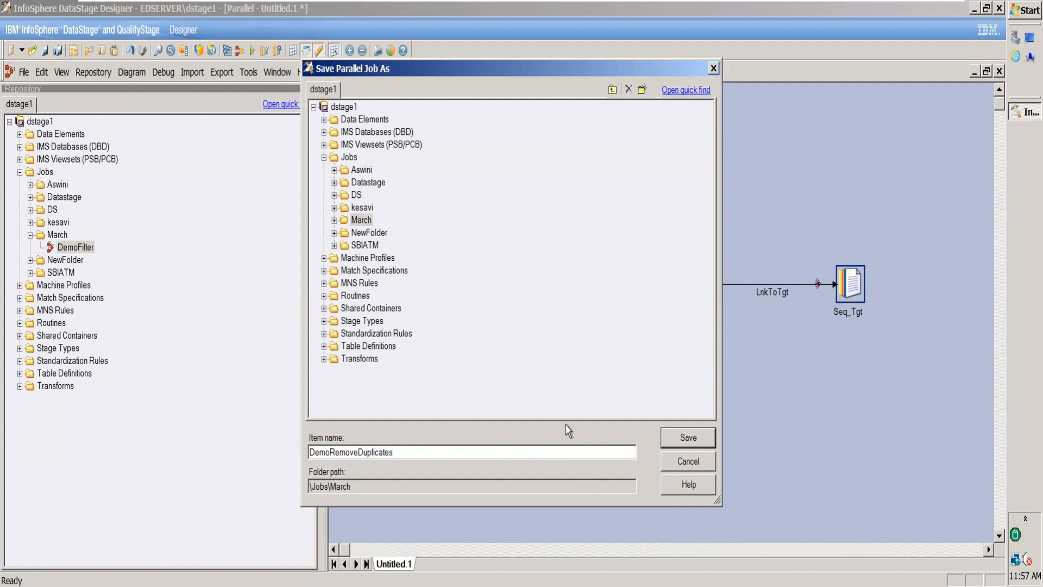
pyautogui.click(686, 437)
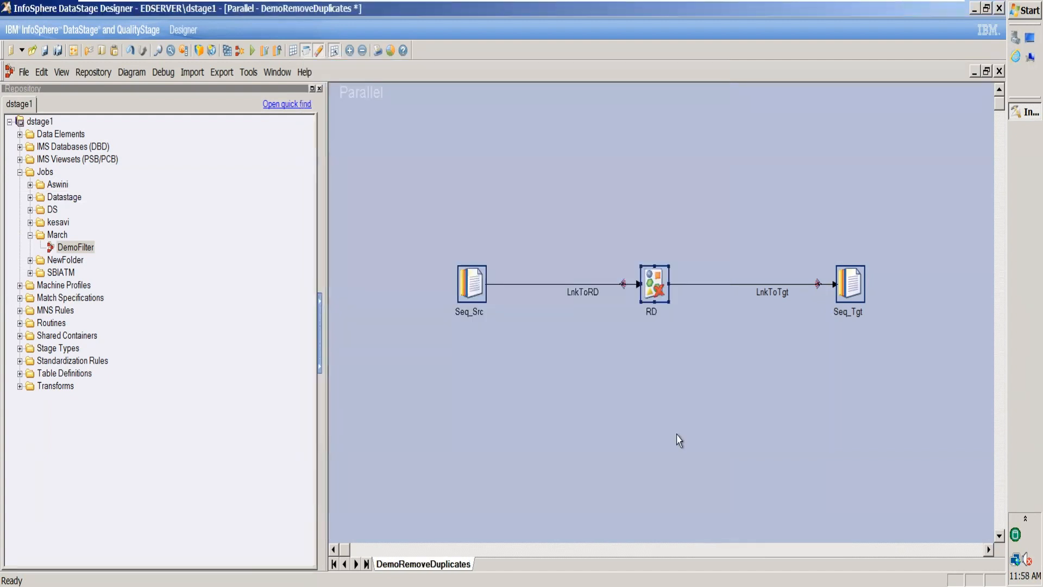
# Step: Switch to the desktop and check sorteddata.txt and EMP.txt in their folder as possible source data
pyautogui.click(974, 10)
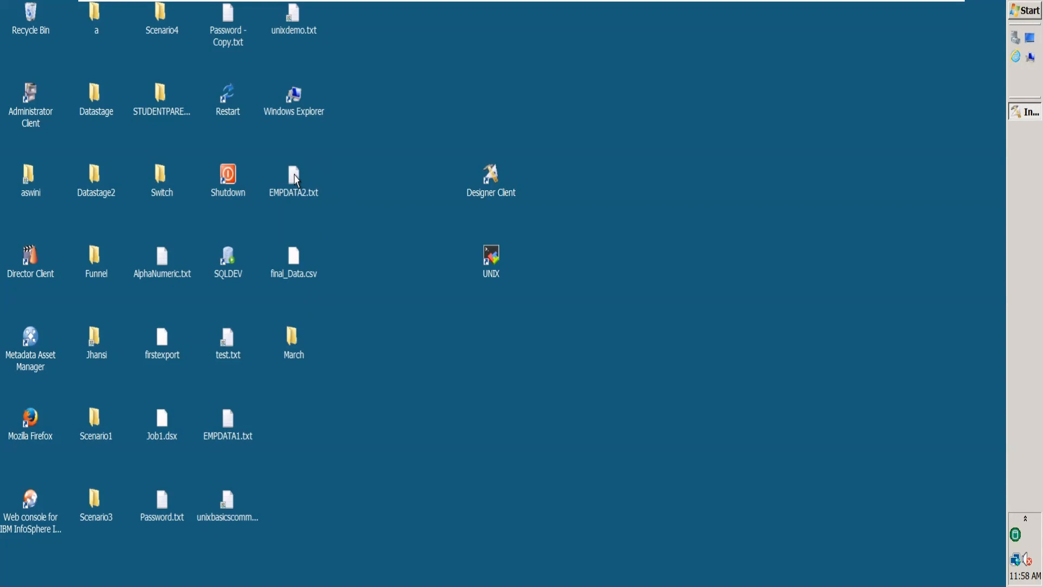
pyautogui.doubleClick(94, 352)
pyautogui.doubleClick(242, 130)
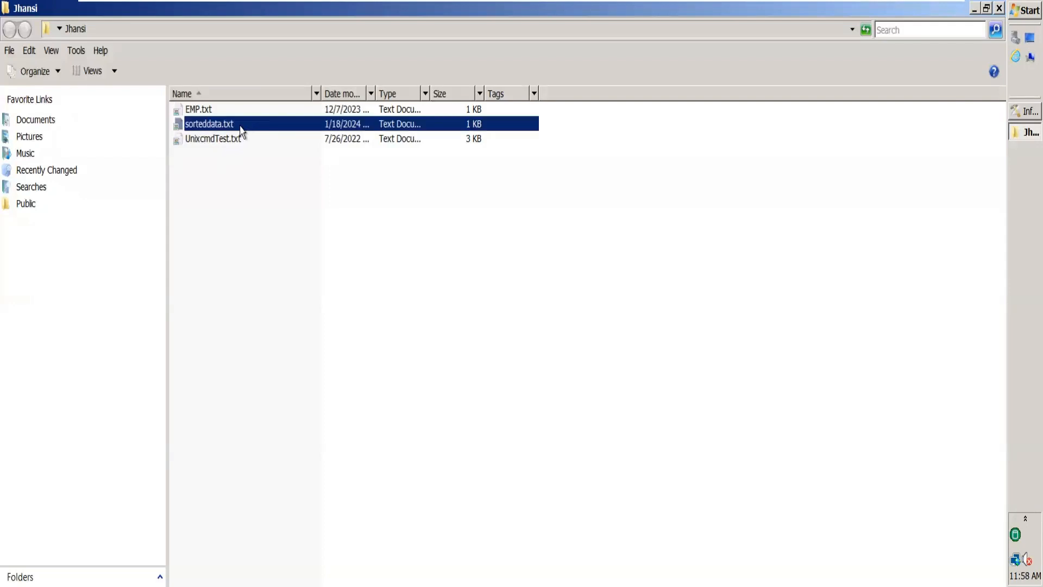
pyautogui.click(677, 182)
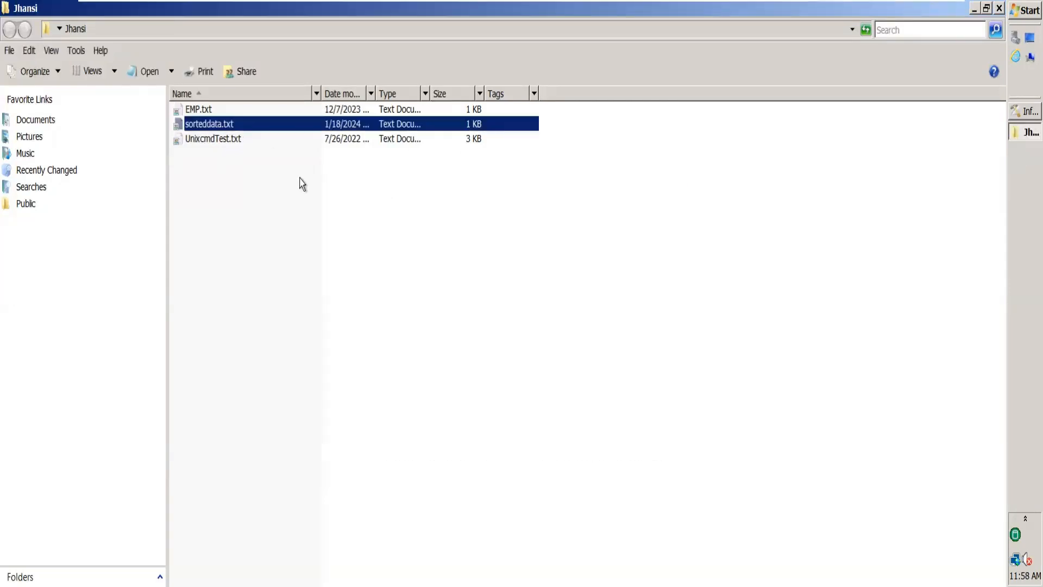
pyautogui.doubleClick(230, 110)
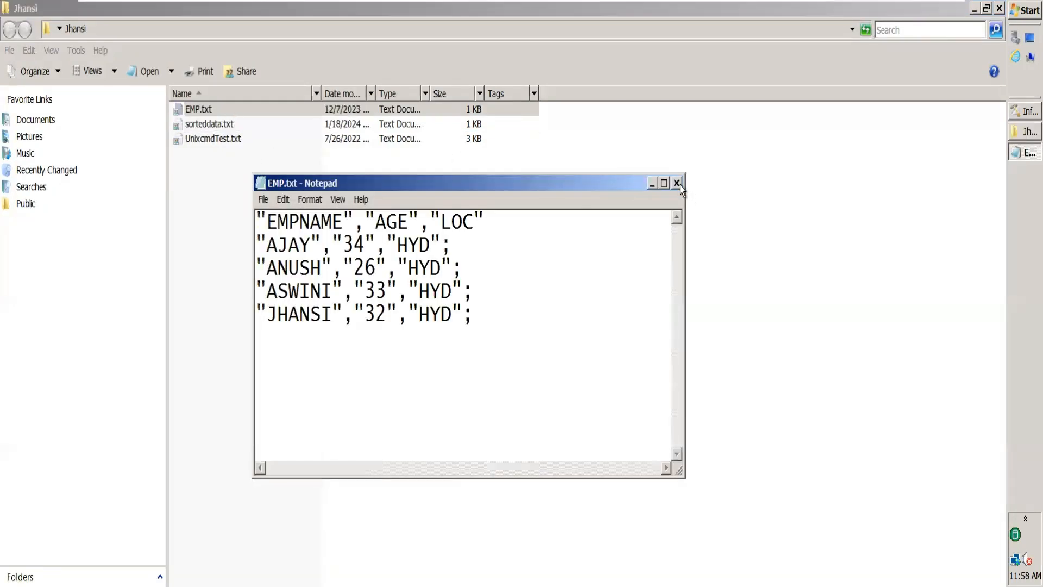
pyautogui.click(677, 183)
pyautogui.click(999, 8)
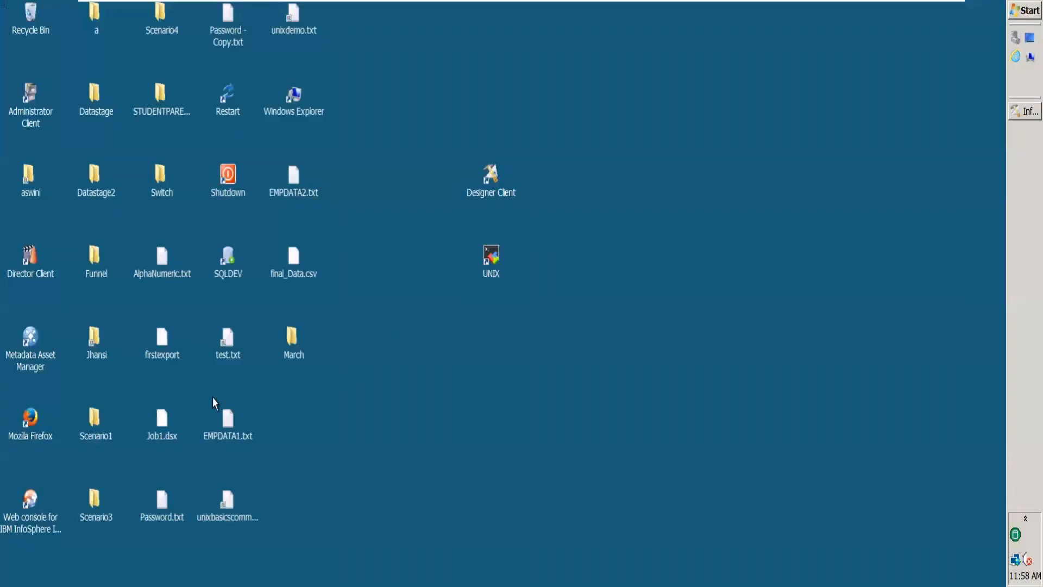
# Step: Check the Scenario3 folder's ParkConfirmation.txt and SeniorStudent.txt, and the Funnel folder, for suitable source data
pyautogui.doubleClick(96, 499)
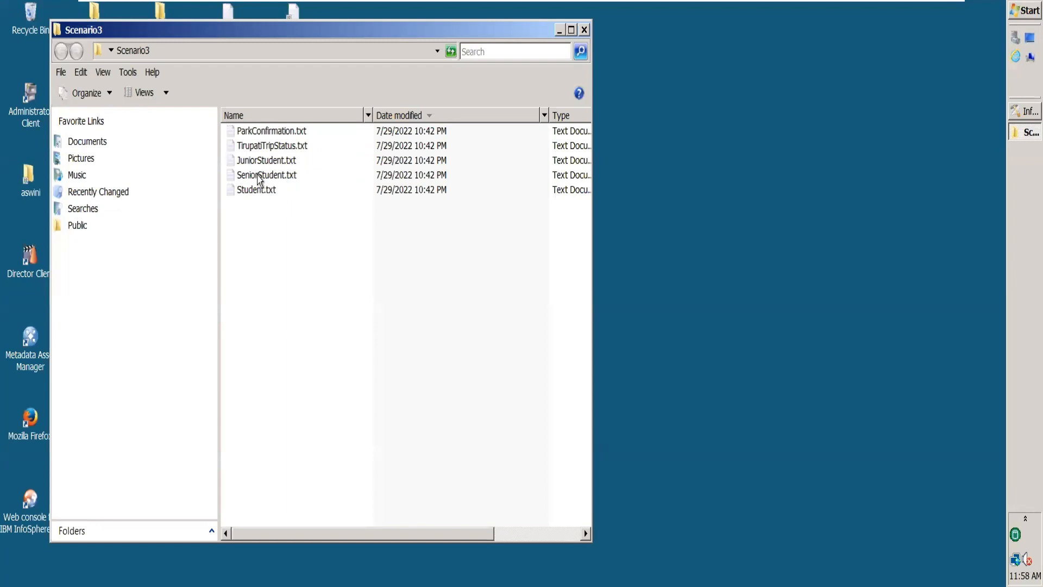
pyautogui.doubleClick(273, 135)
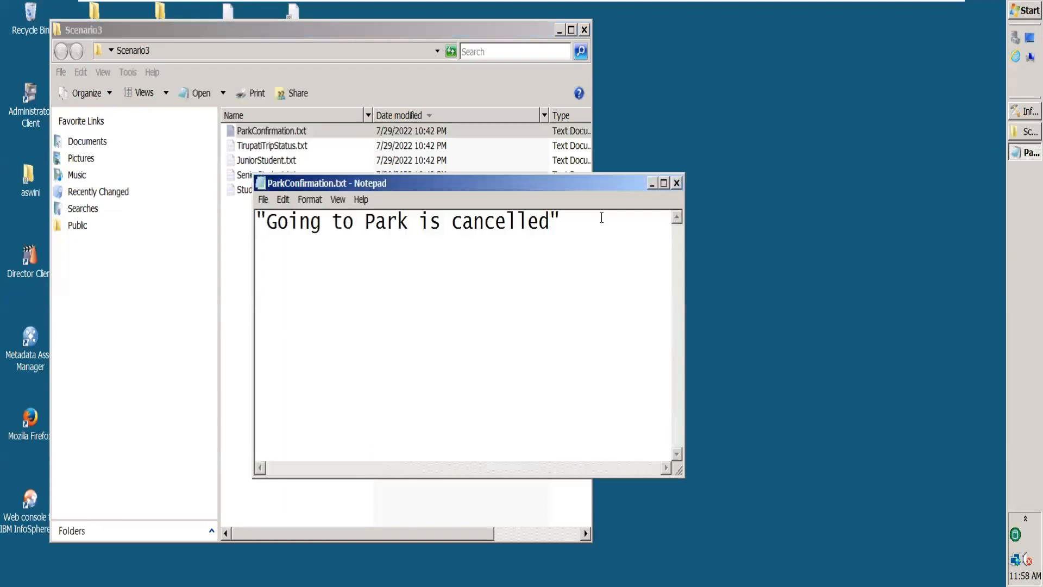
pyautogui.click(677, 183)
pyautogui.doubleClick(283, 174)
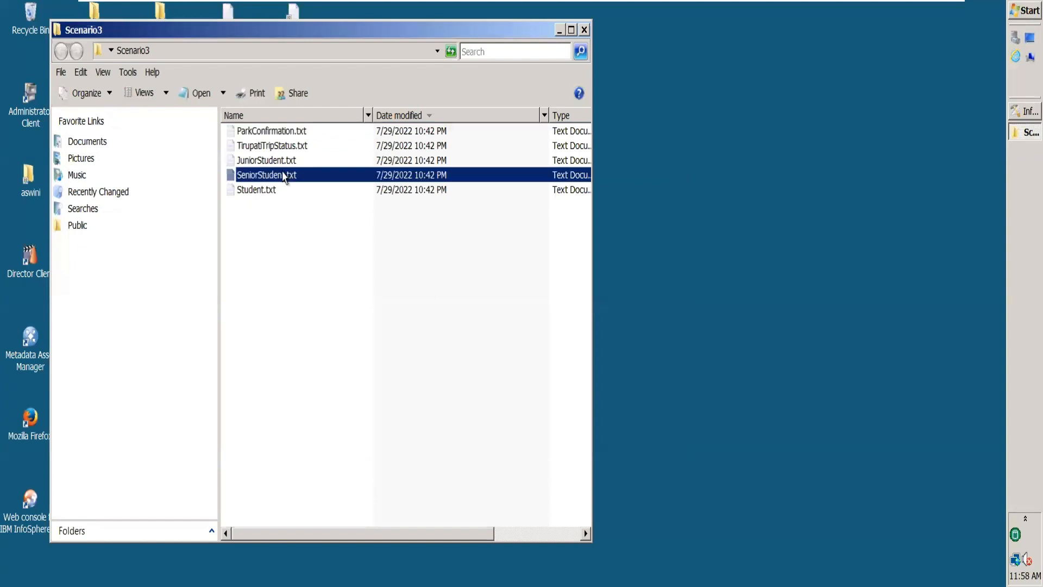
pyautogui.click(676, 184)
pyautogui.click(585, 29)
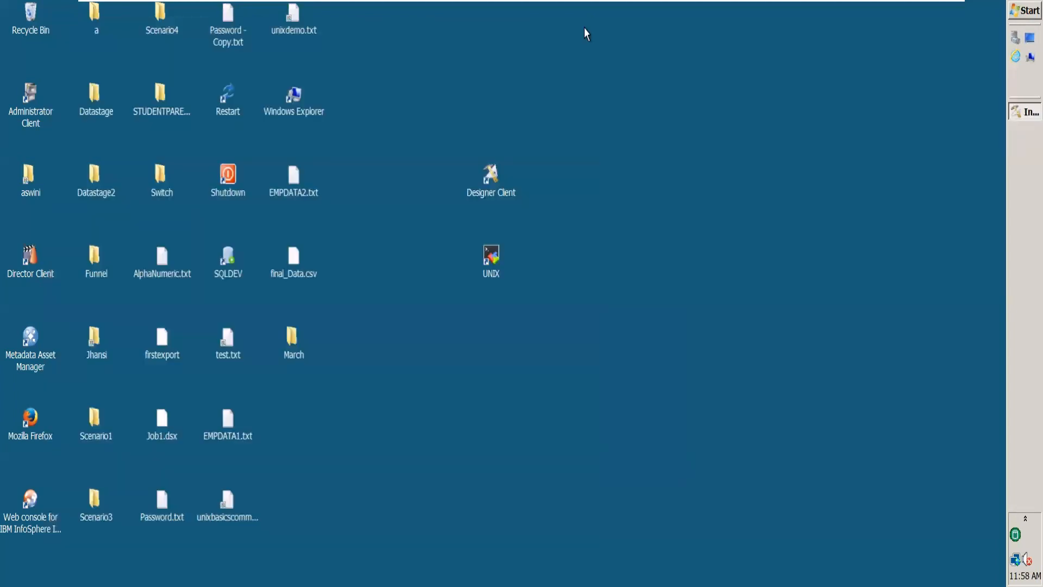
pyautogui.doubleClick(92, 253)
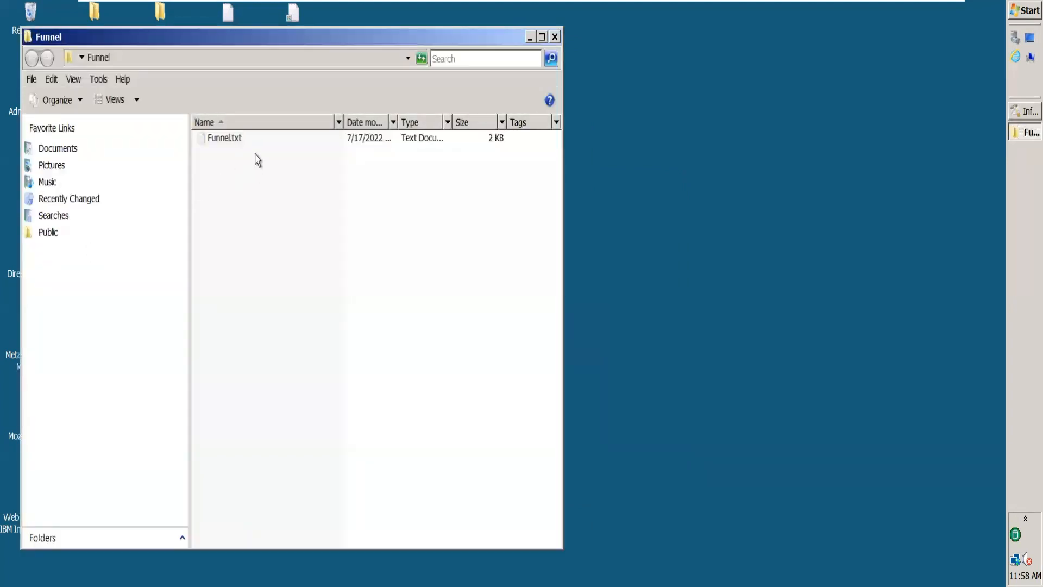
pyautogui.click(555, 36)
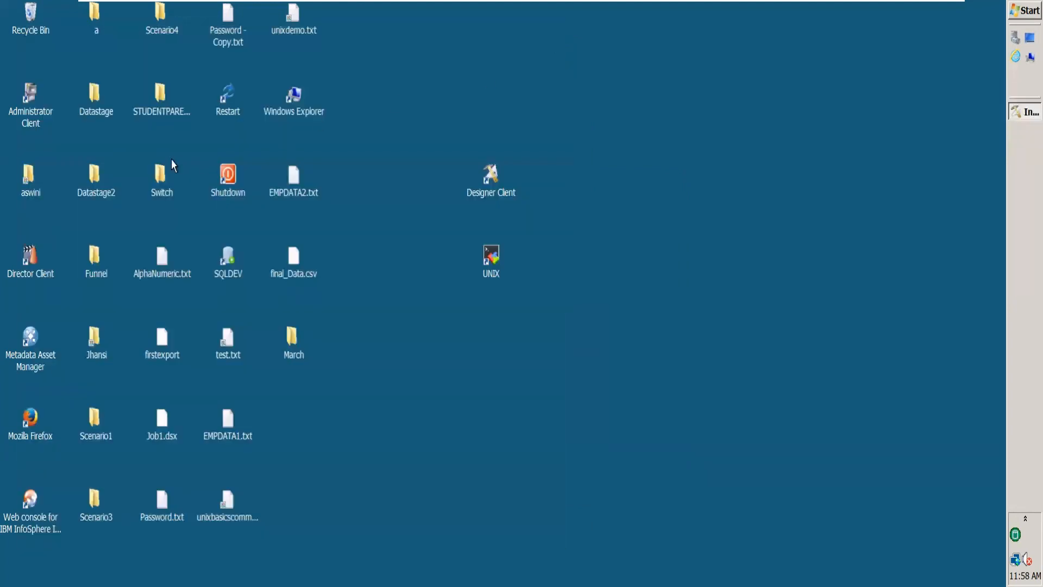
# Step: Review Student.txt in the STUDENTPARENTDETAILS folder and copy the file
pyautogui.click(160, 98)
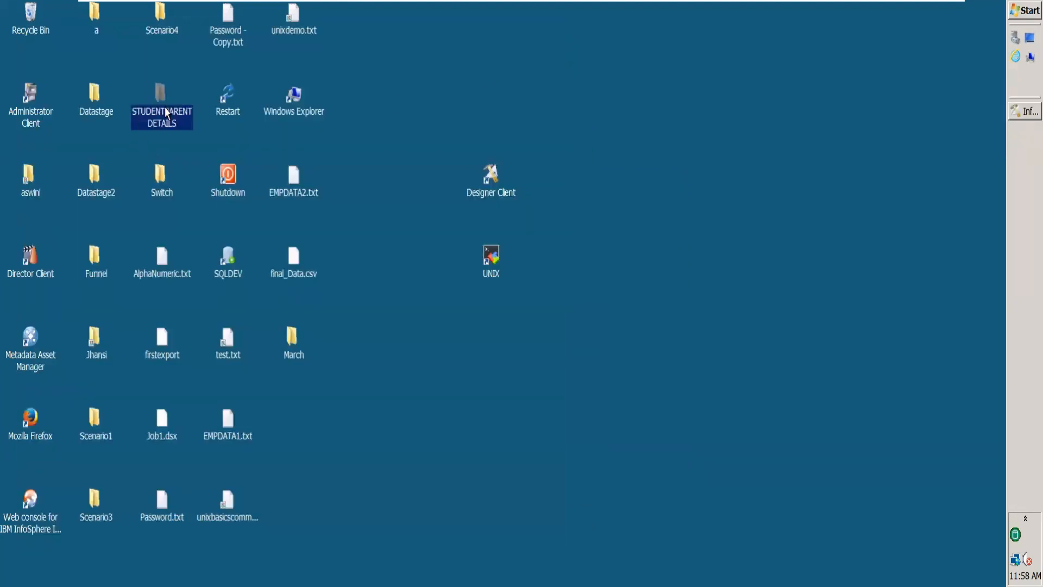
pyautogui.doubleClick(160, 98)
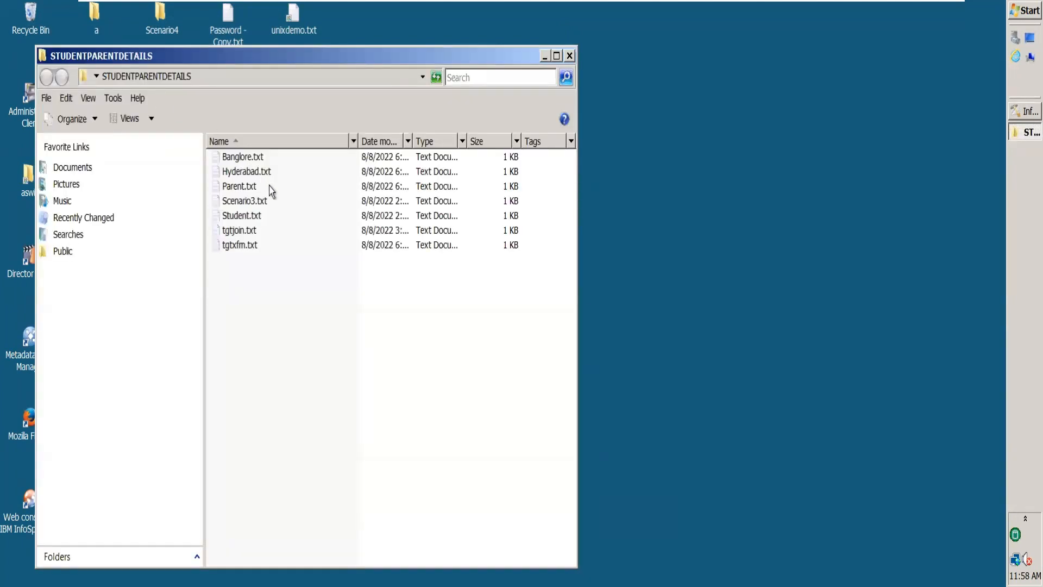
pyautogui.doubleClick(243, 216)
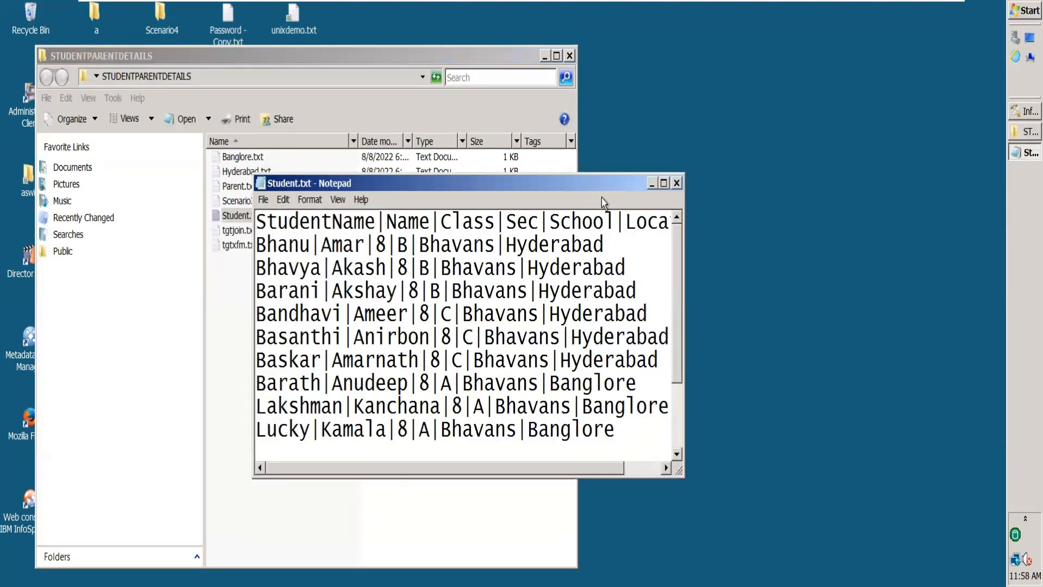
pyautogui.click(677, 184)
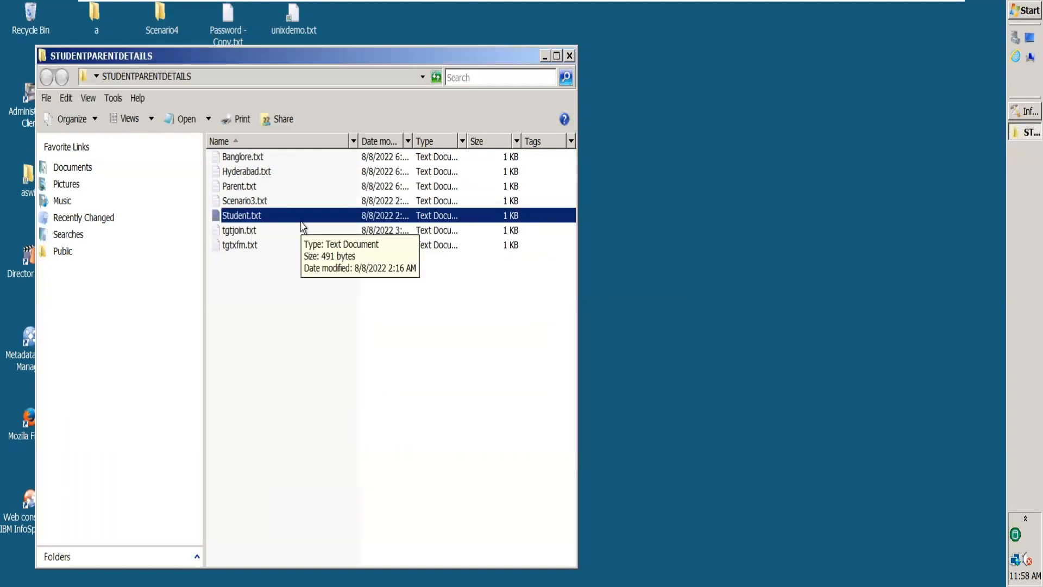
pyautogui.click(570, 55)
# Step: Create a folder named RD inside the desktop's March folder and paste the copied Student.txt into it
pyautogui.doubleClick(294, 345)
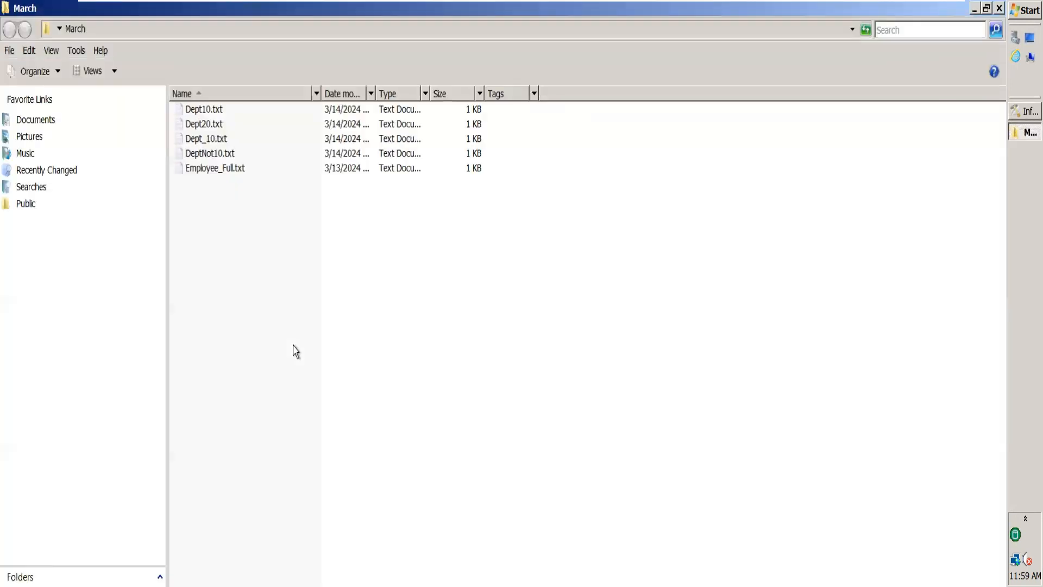
pyautogui.rightClick(315, 224)
pyautogui.moveTo(380, 369)
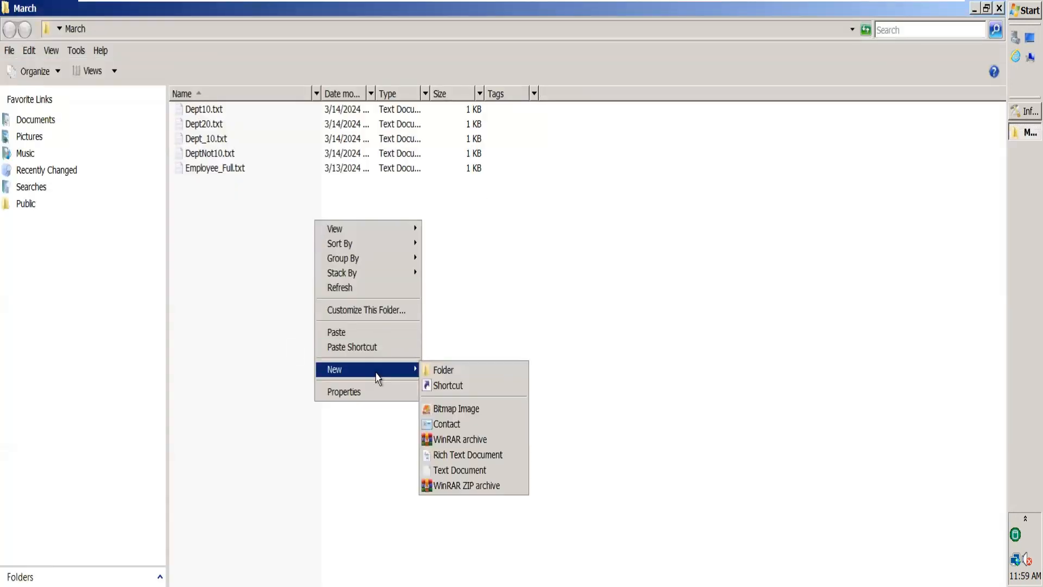
pyautogui.click(454, 369)
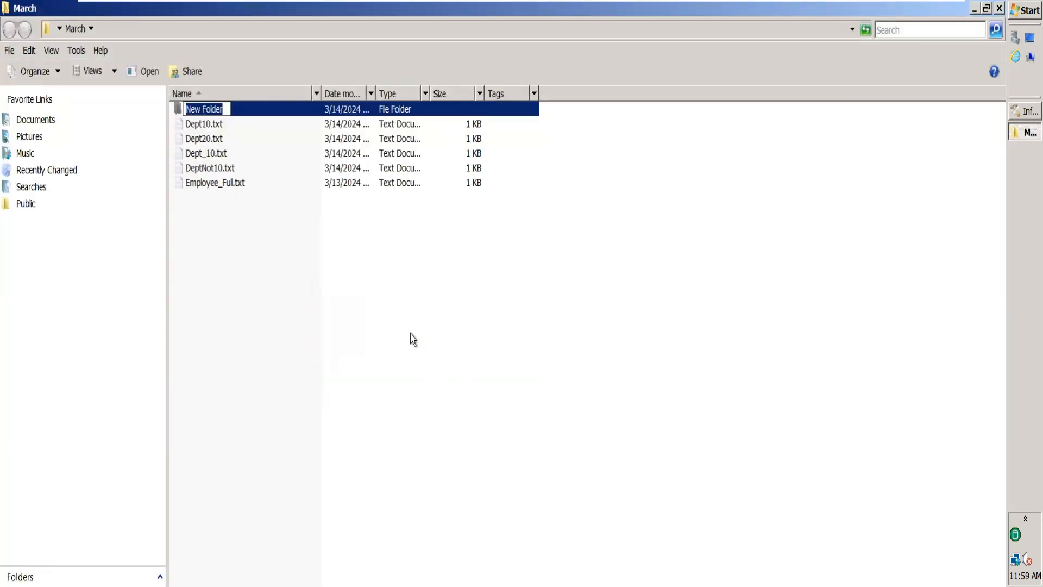
pyautogui.write('RD')
pyautogui.click(297, 319)
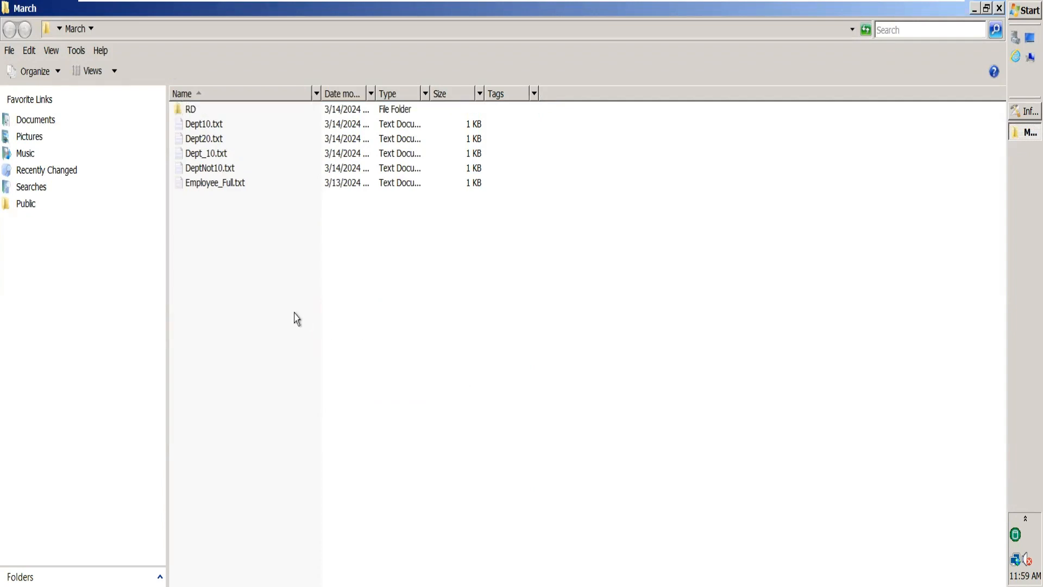
pyautogui.doubleClick(190, 110)
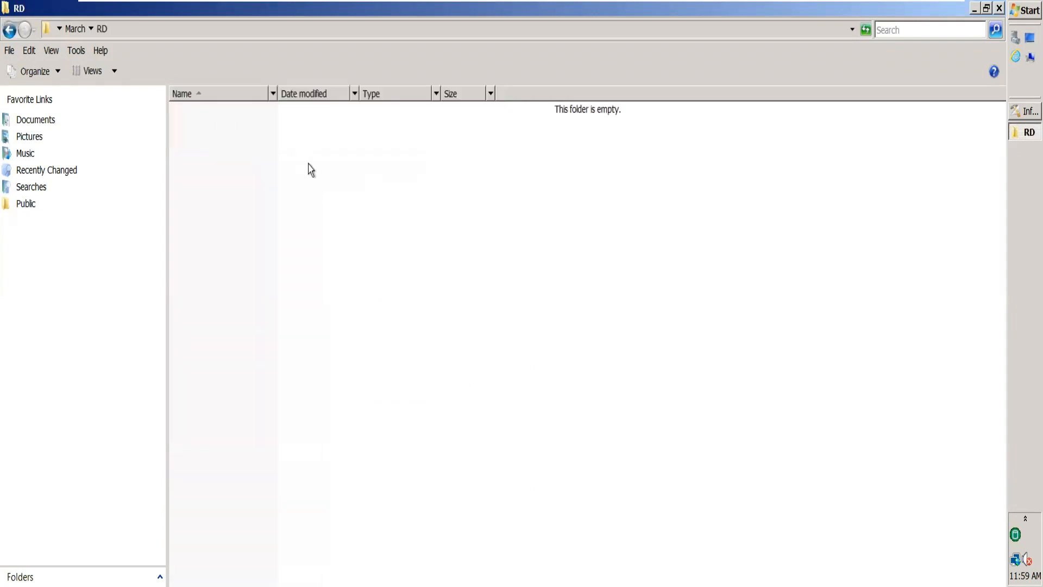
pyautogui.hotkey('ctrl', 'v')
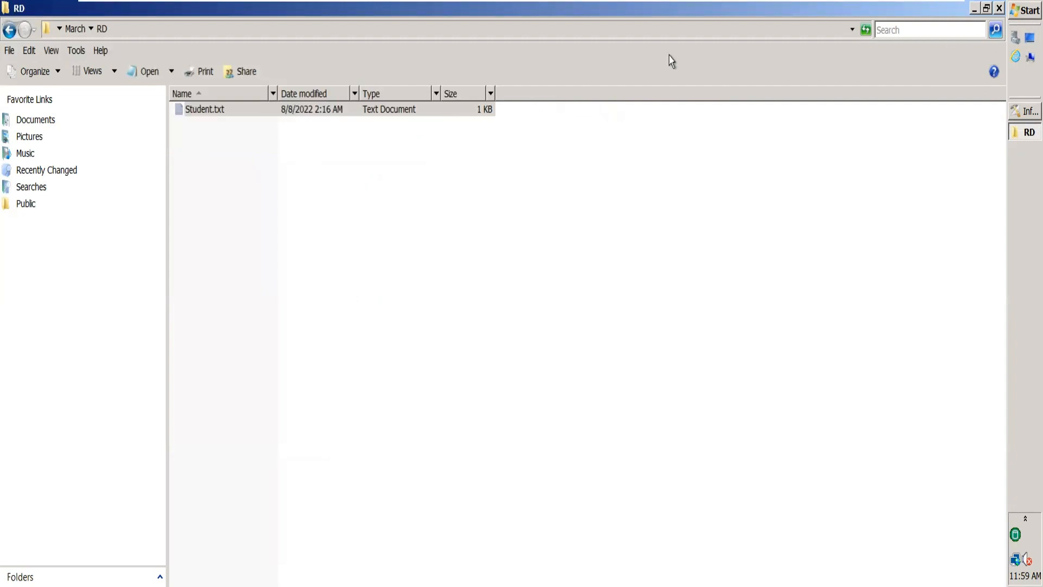
# Step: Examine the columns, delimiter and repeated Location values of Student.txt in the RD folder, and close the file
pyautogui.doubleClick(252, 118)
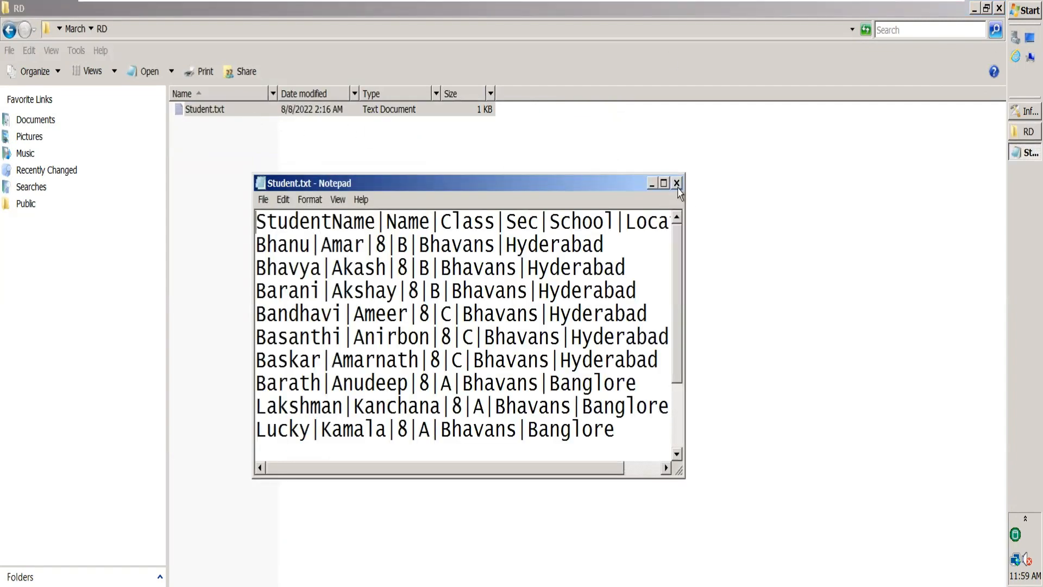
pyautogui.click(664, 183)
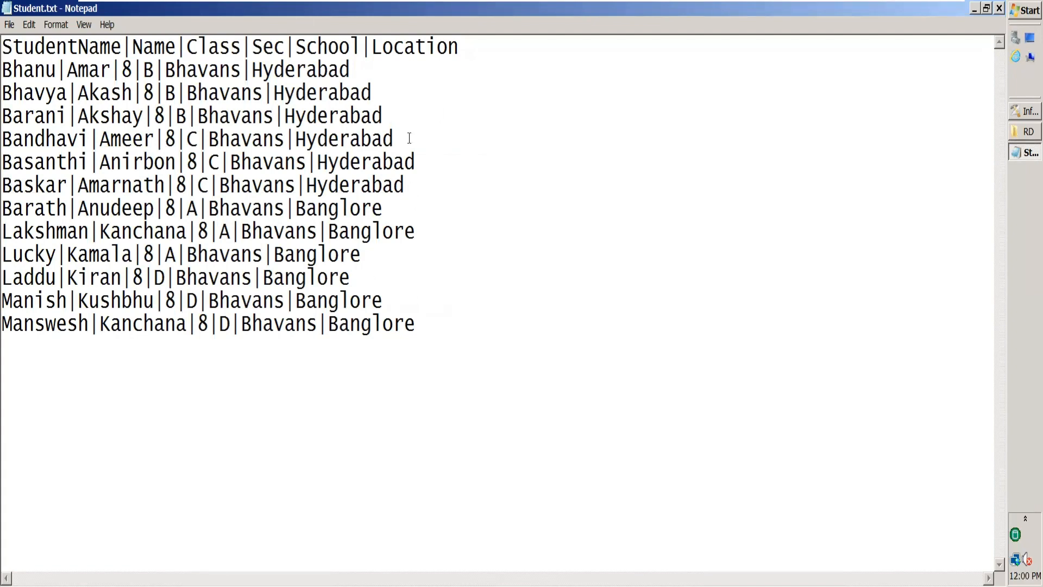
pyautogui.moveTo(354, 66); pyautogui.dragTo(254, 62)
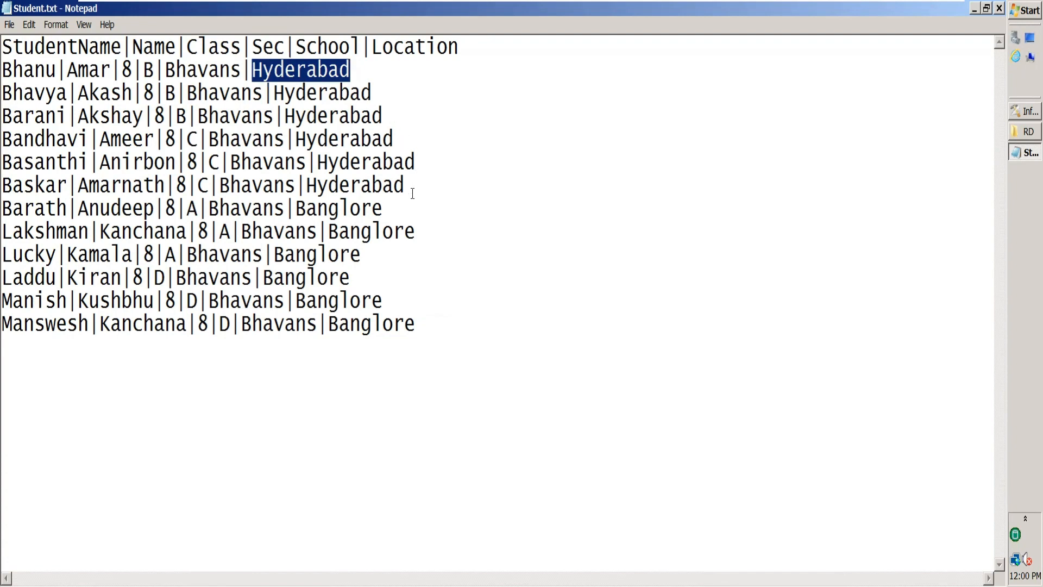
pyautogui.moveTo(409, 188); pyautogui.dragTo(231, 70)
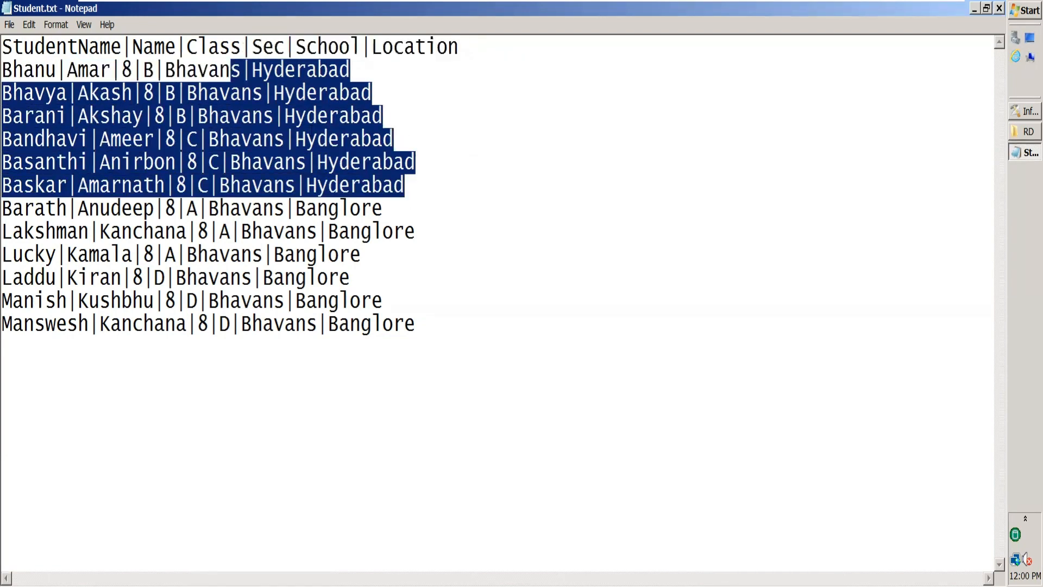
pyautogui.moveTo(361, 255); pyautogui.dragTo(241, 210)
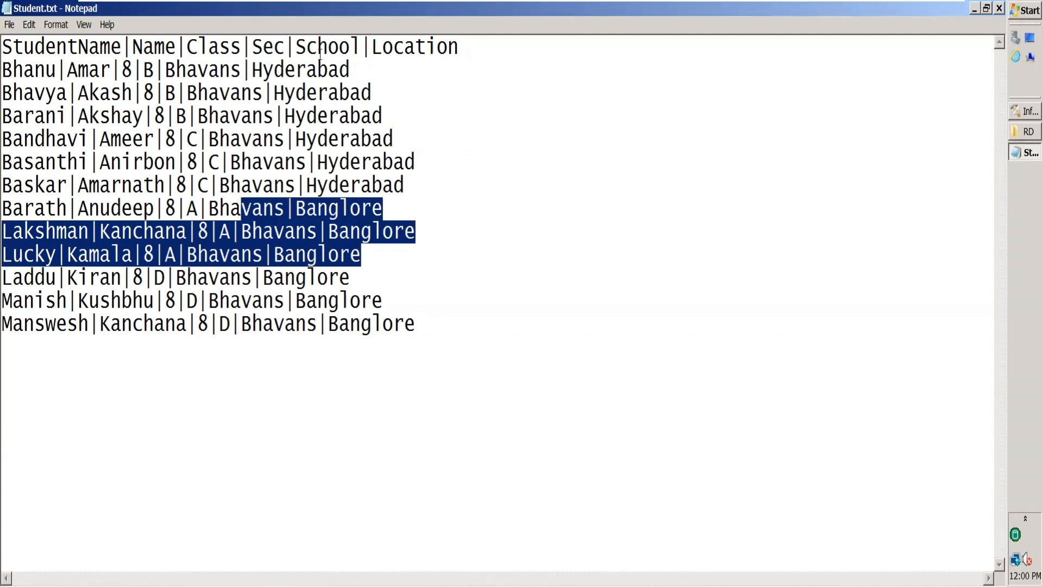
pyautogui.click(435, 337)
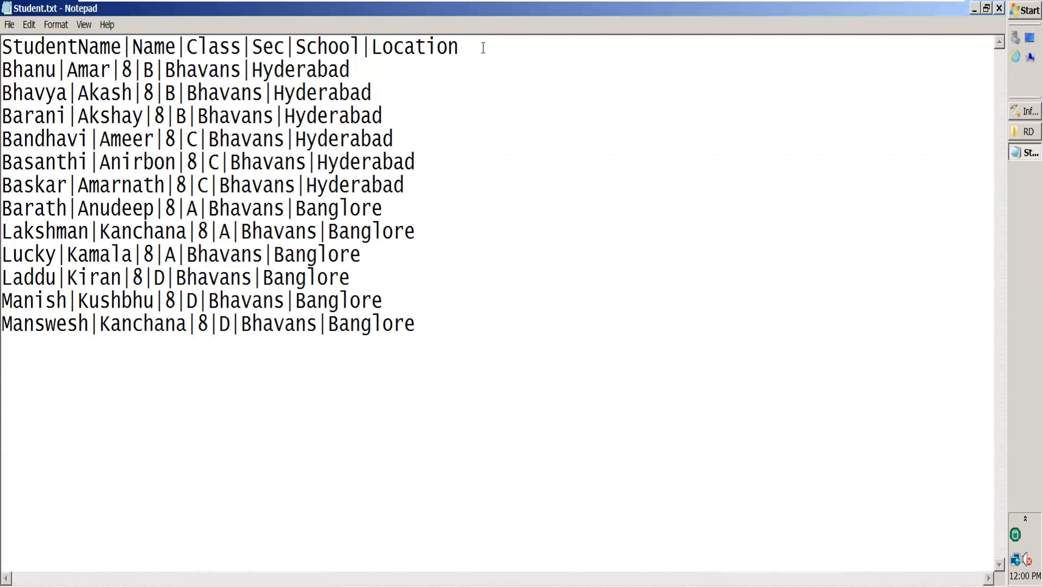
pyautogui.click(999, 8)
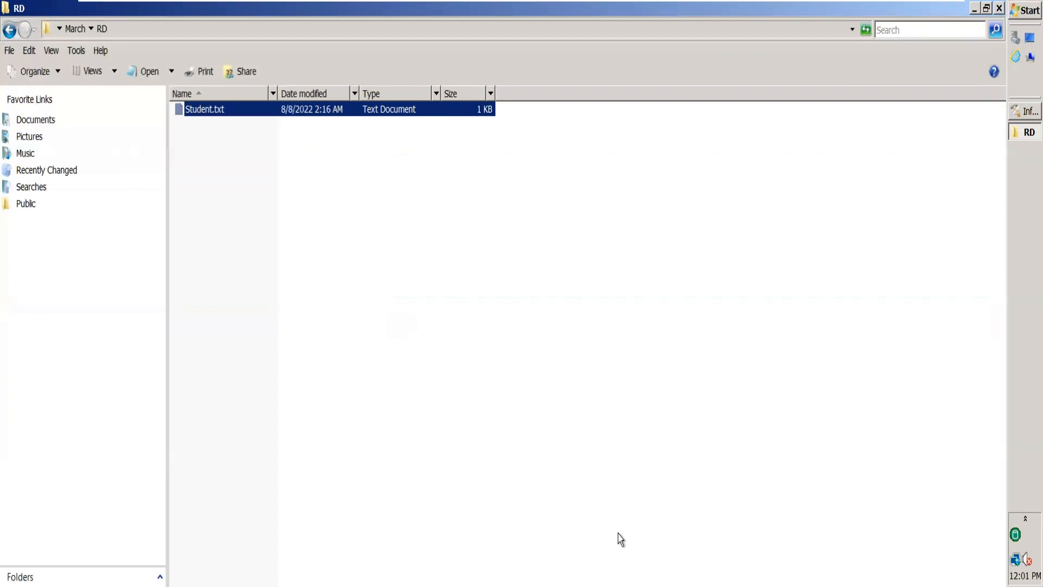
# Step: Return to DataStage Designer and open the Seq_Src output properties at the source File property
pyautogui.click(1015, 115)
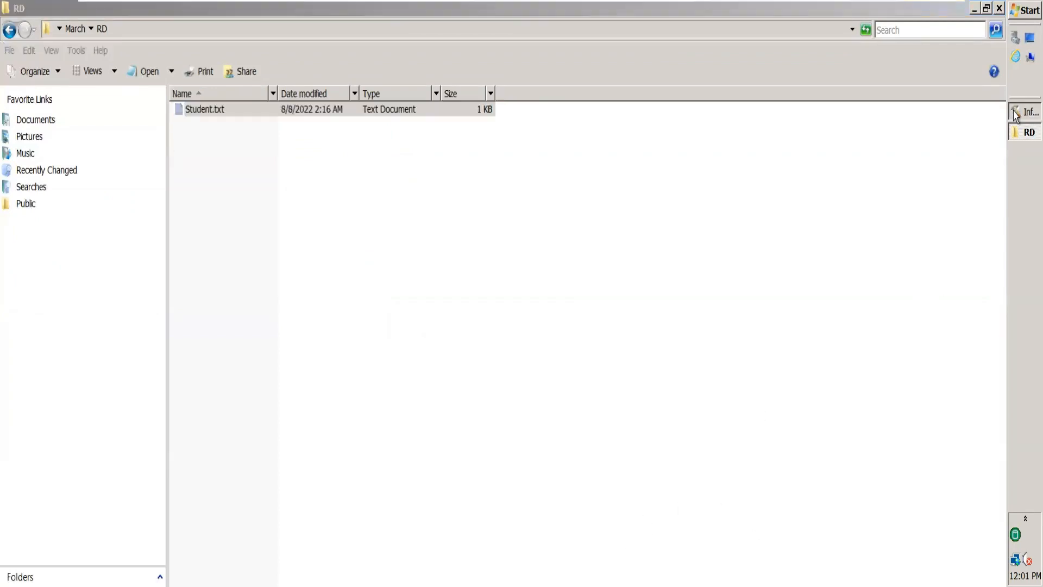
pyautogui.doubleClick(472, 285)
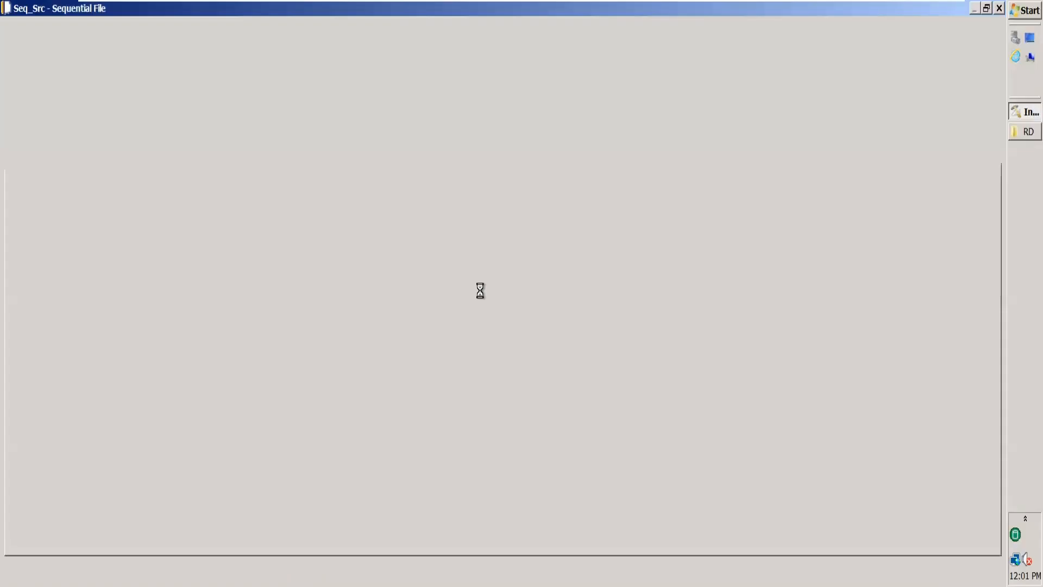
pyautogui.click(66, 137)
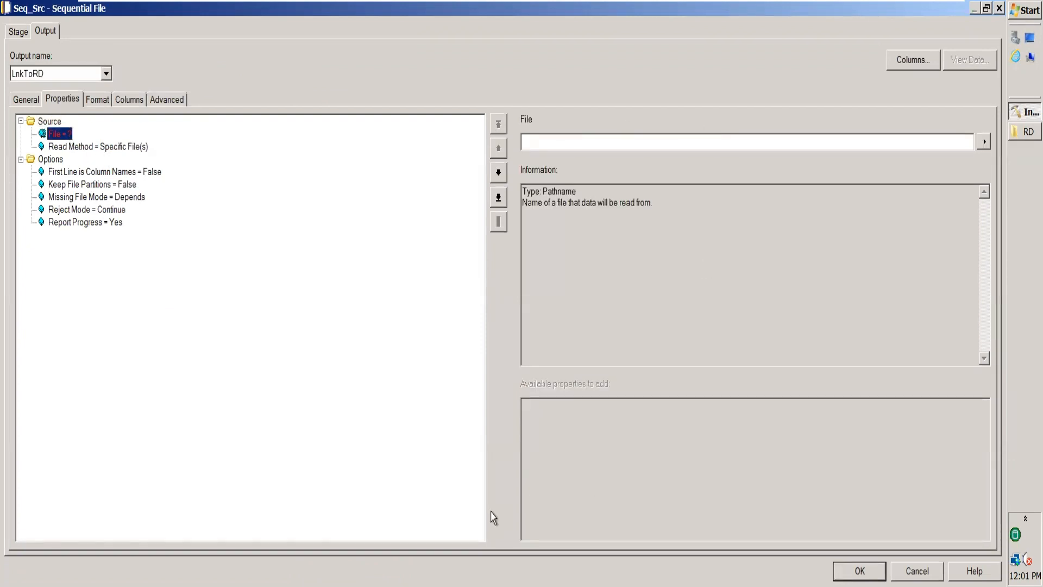
# Step: Set the Seq_Src source file to C:\Users\student\Desktop\March\RD\Student.txt, copying the folder path from the RD folder window
pyautogui.click(1016, 137)
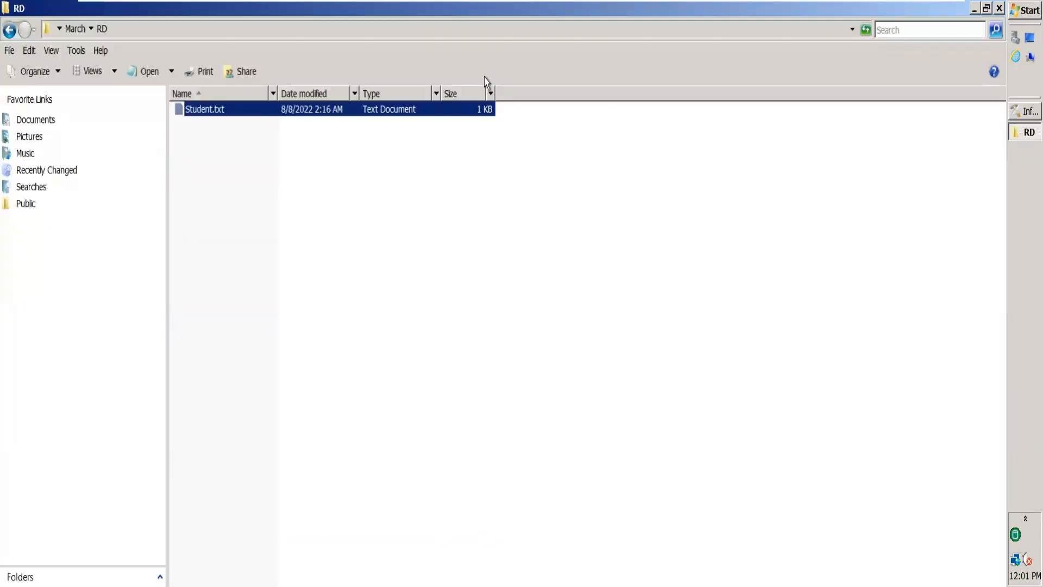
pyautogui.click(457, 25)
pyautogui.hotkey('ctrl', 'c')
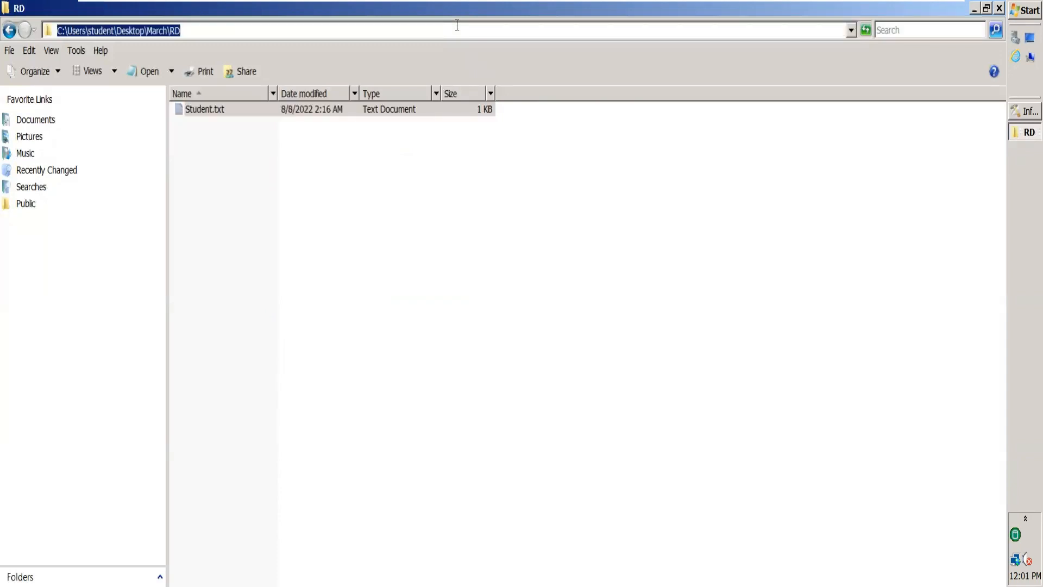
pyautogui.click(1016, 113)
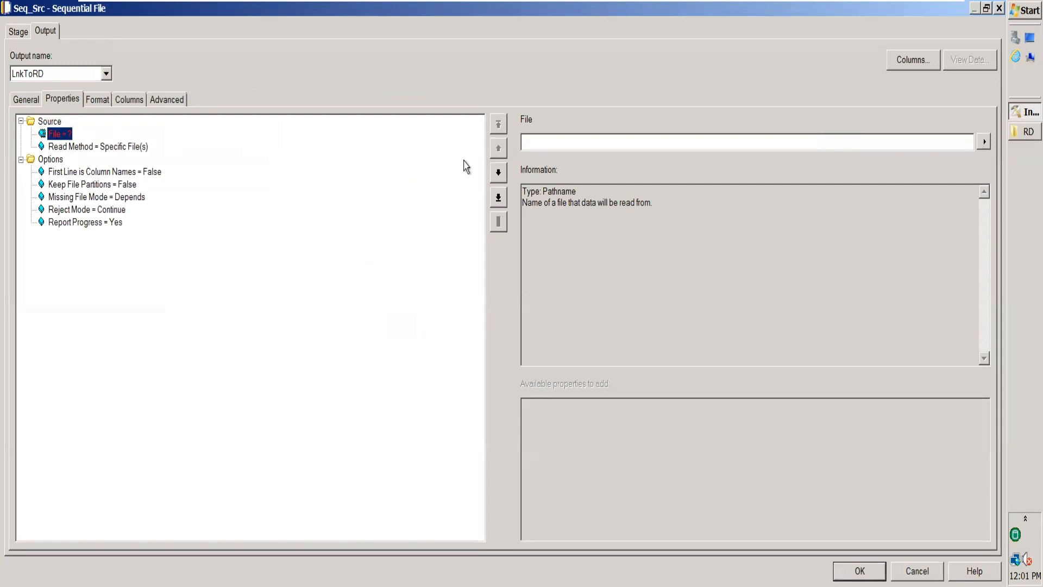
pyautogui.click(46, 32)
pyautogui.hotkey('ctrl', 'v')
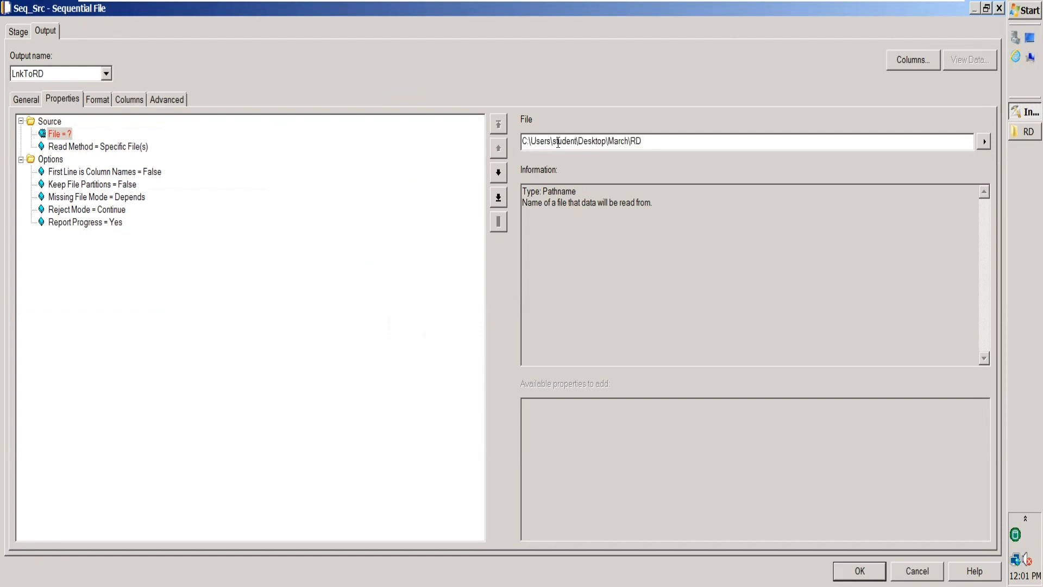
pyautogui.write('\\Student.txt')
pyautogui.click(135, 138)
pyautogui.click(142, 146)
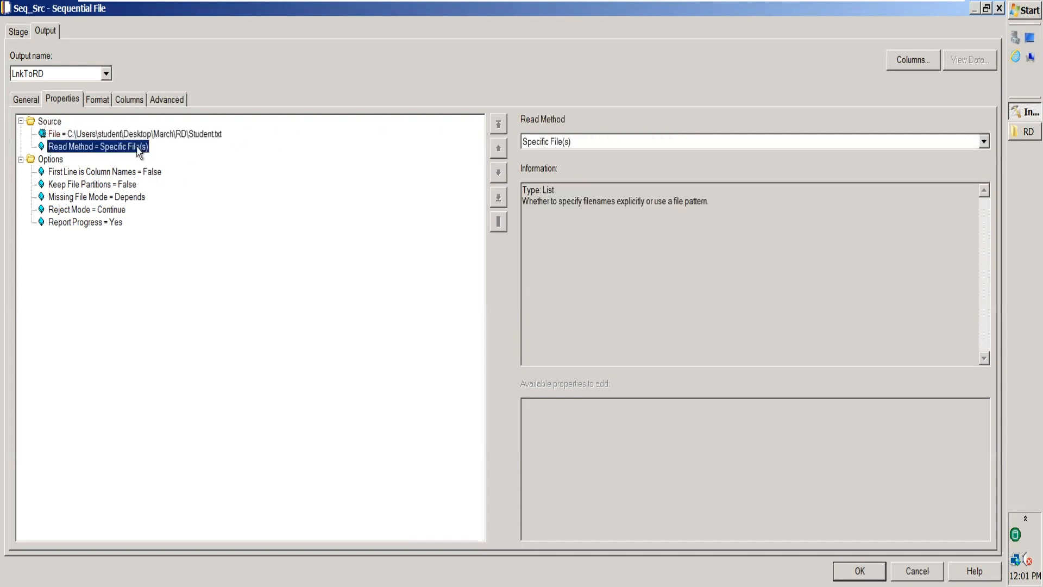
# Step: Open Student.txt from the RD folder to check its header row, and set First Line is Column Names to True in Seq_Src
pyautogui.click(147, 172)
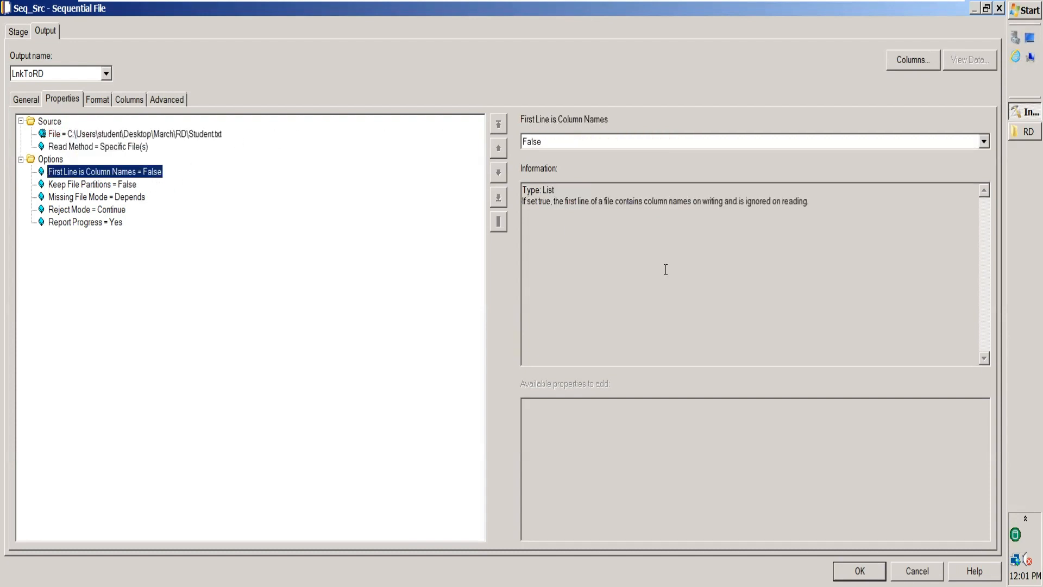
pyautogui.click(1025, 132)
pyautogui.click(389, 114)
pyautogui.doubleClick(389, 114)
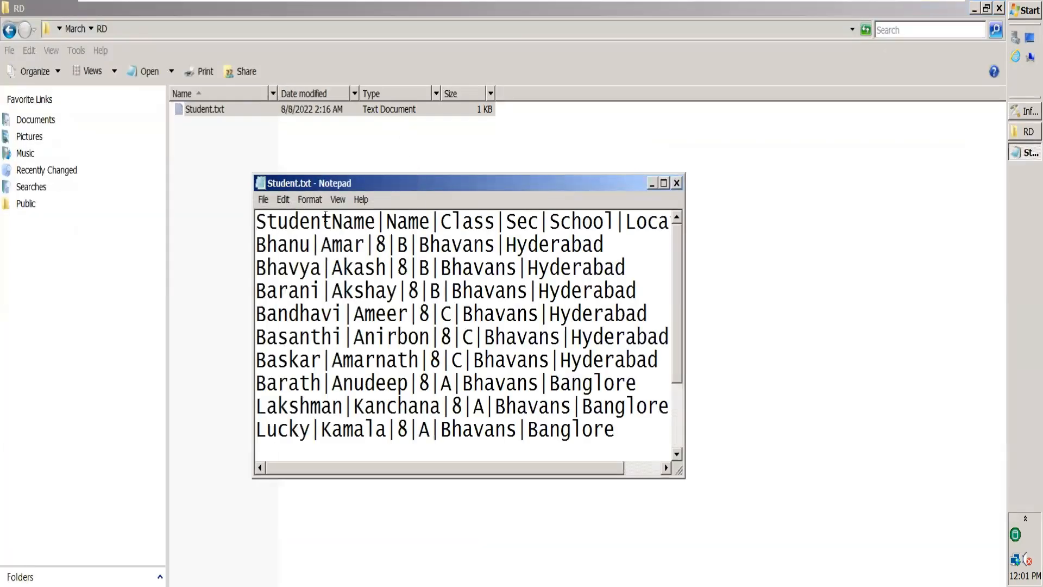
pyautogui.click(663, 183)
pyautogui.hotkey('shift', 'End')
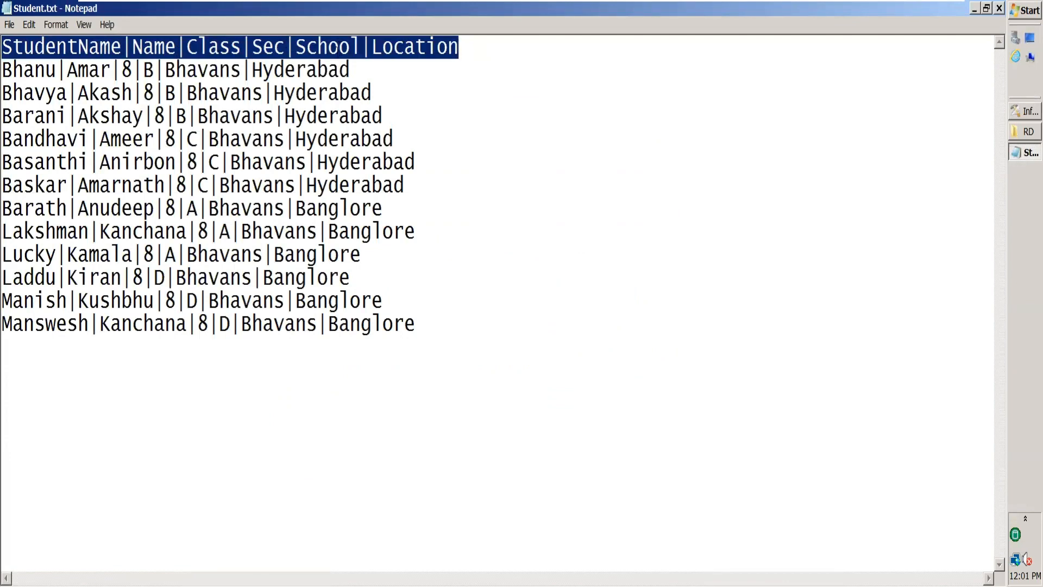
pyautogui.moveTo(486, 44); pyautogui.dragTo(7, 27)
pyautogui.click(1015, 112)
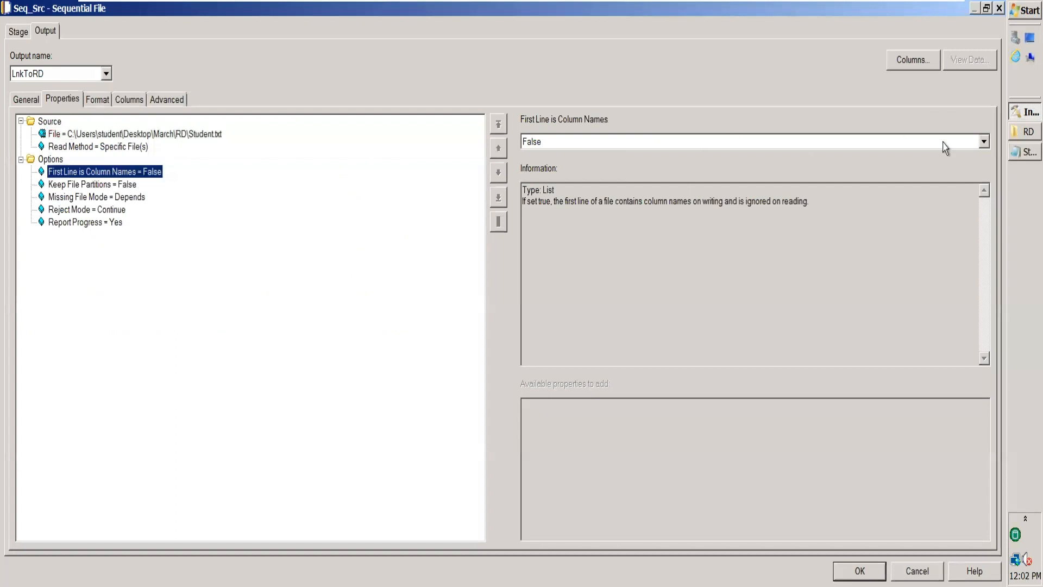
pyautogui.click(984, 142)
pyautogui.click(760, 173)
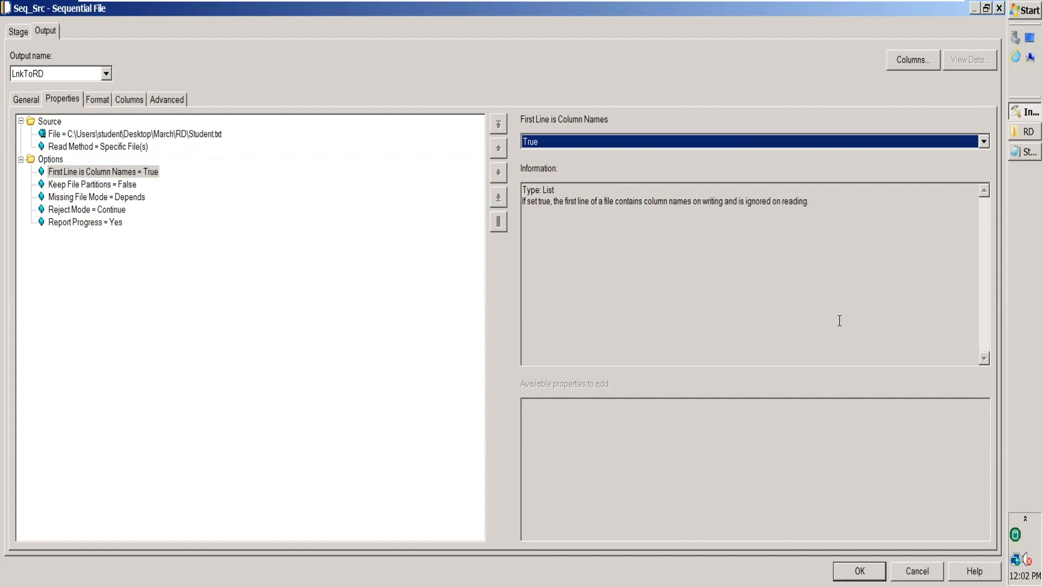
# Step: Set the field delimiter in the source file format to a pipe (|)
pyautogui.click(104, 102)
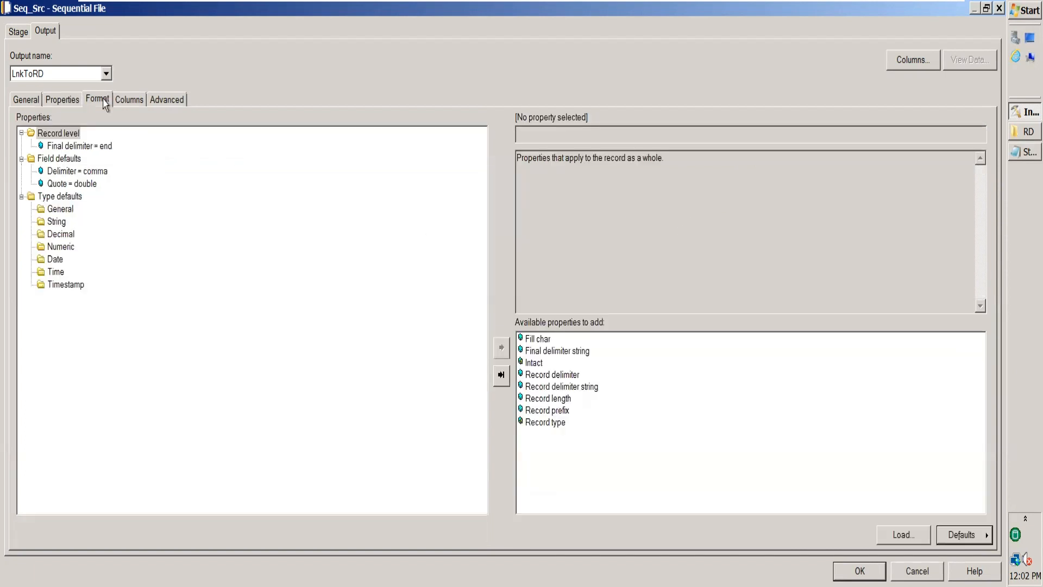
pyautogui.click(106, 147)
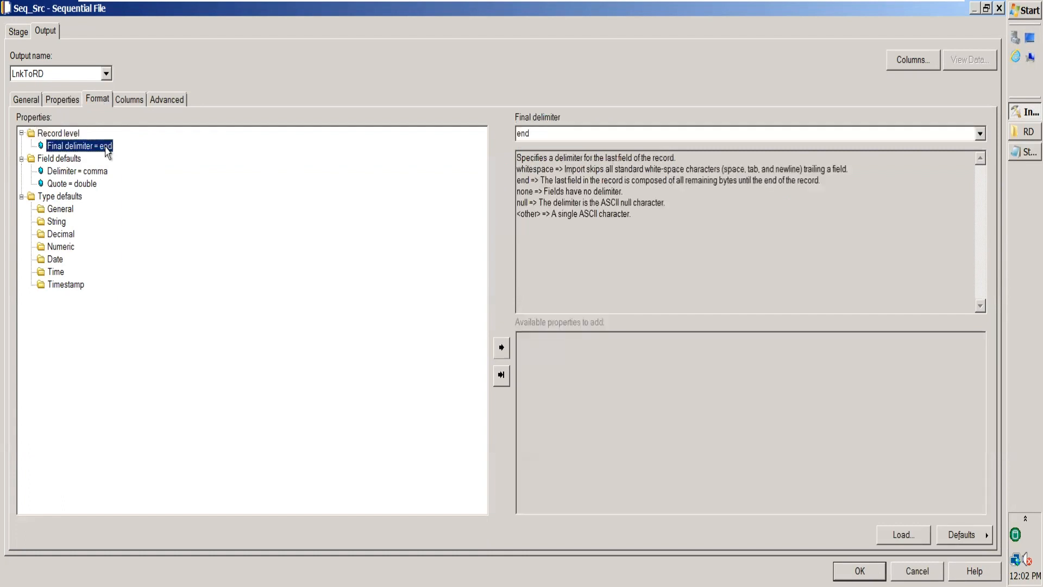
pyautogui.click(67, 173)
pyautogui.doubleClick(562, 133)
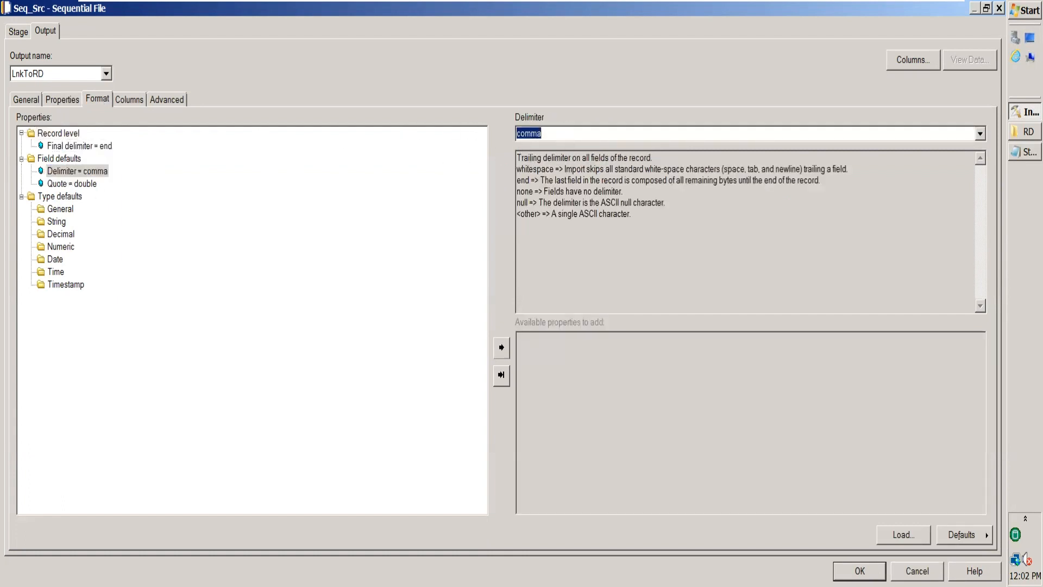
pyautogui.write('|')
# Step: Check in Student.txt how the values are separated and quoted, and set the format's Quote property to none
pyautogui.hotkey('alt', 'Tab')
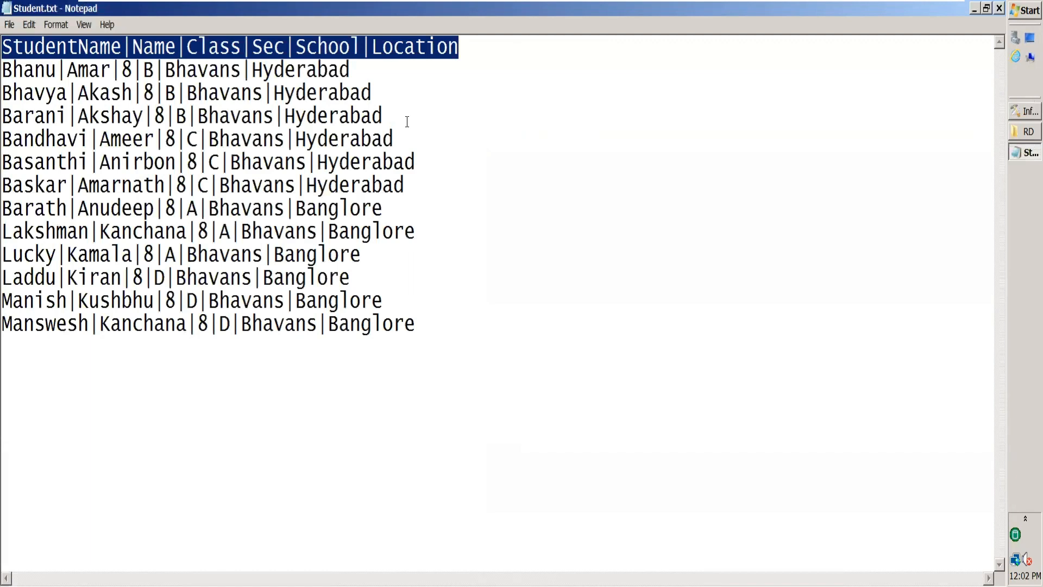
pyautogui.doubleClick(65, 68)
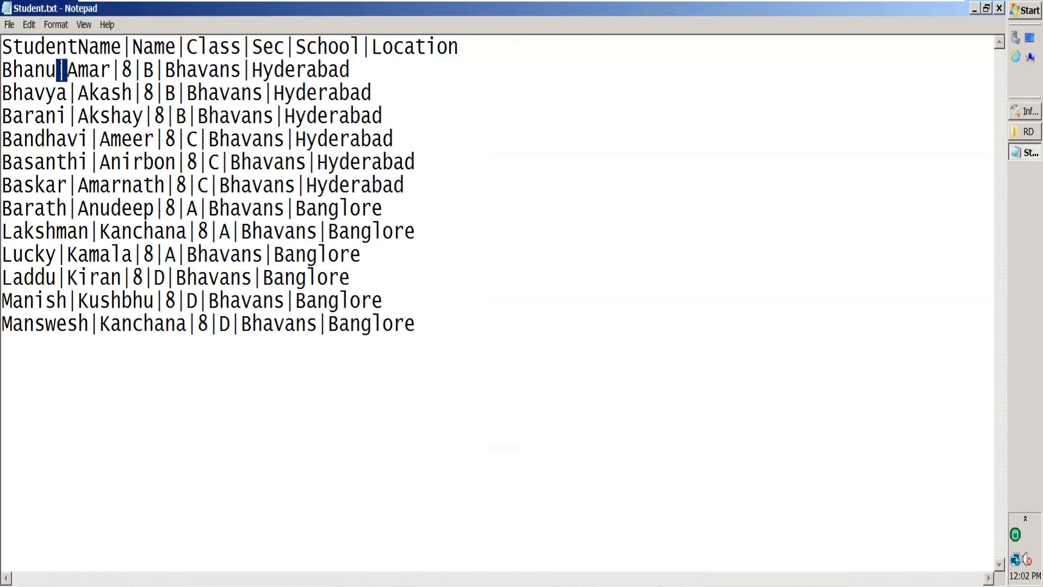
pyautogui.moveTo(57, 71); pyautogui.dragTo(9, 78)
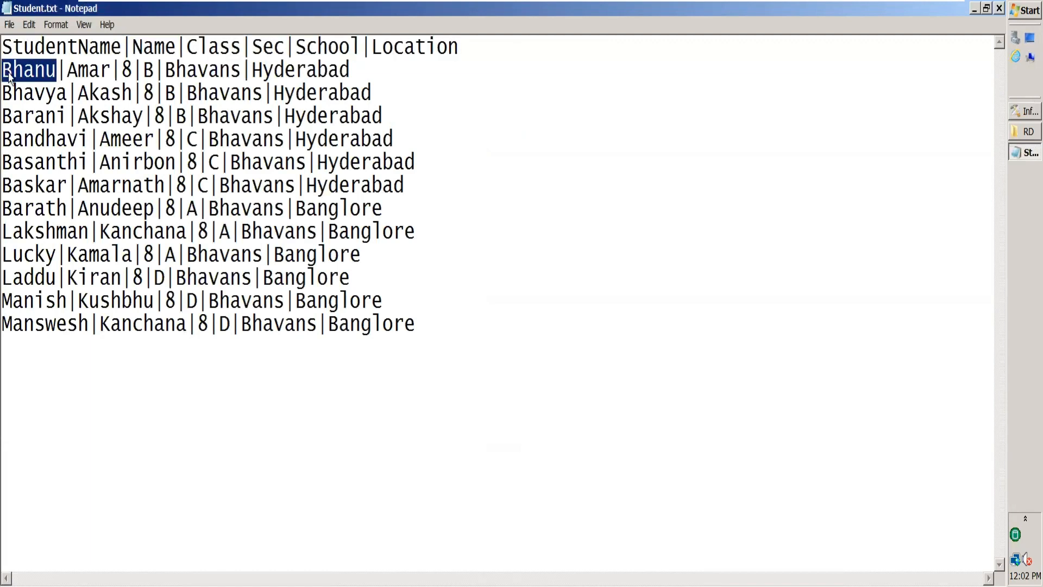
pyautogui.hotkey('alt', 'Tab')
pyautogui.click(90, 183)
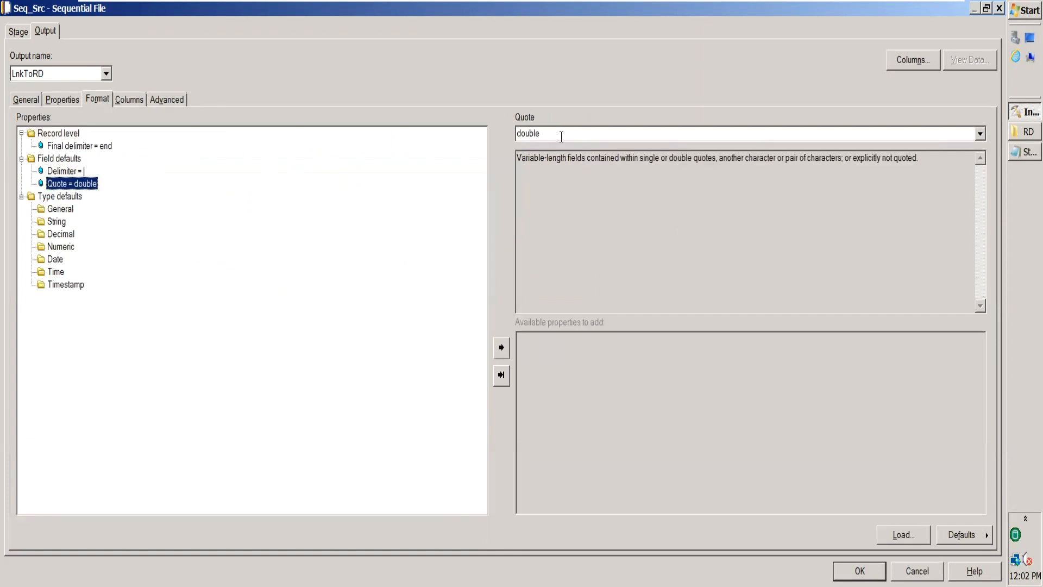
pyautogui.click(981, 134)
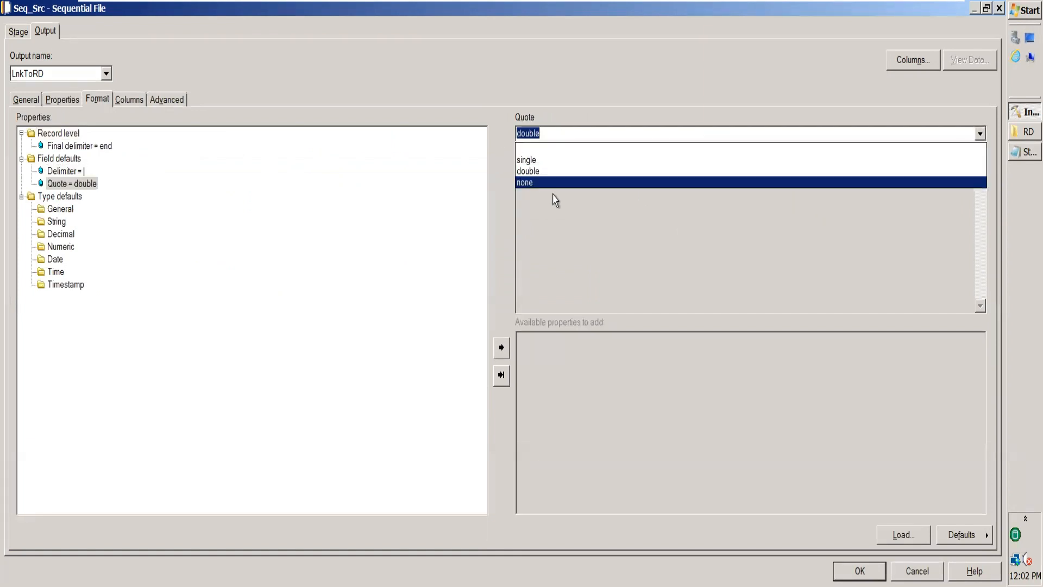
pyautogui.click(538, 184)
# Step: Define the first two output columns as StudentName and Name, following the header row of Student.txt
pyautogui.click(131, 100)
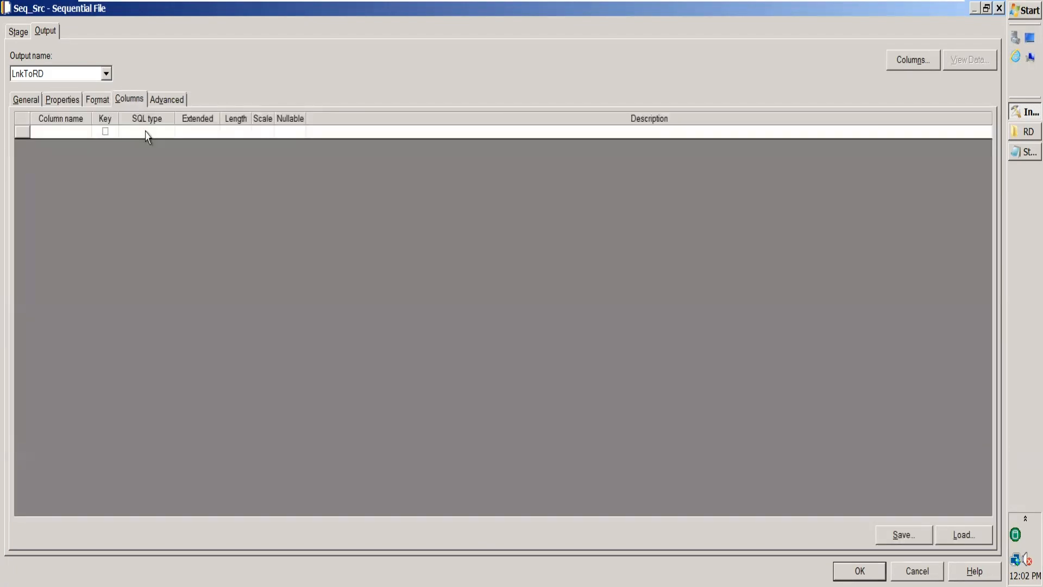
pyautogui.click(61, 135)
pyautogui.click(60, 136)
pyautogui.hotkey('alt', 'Tab')
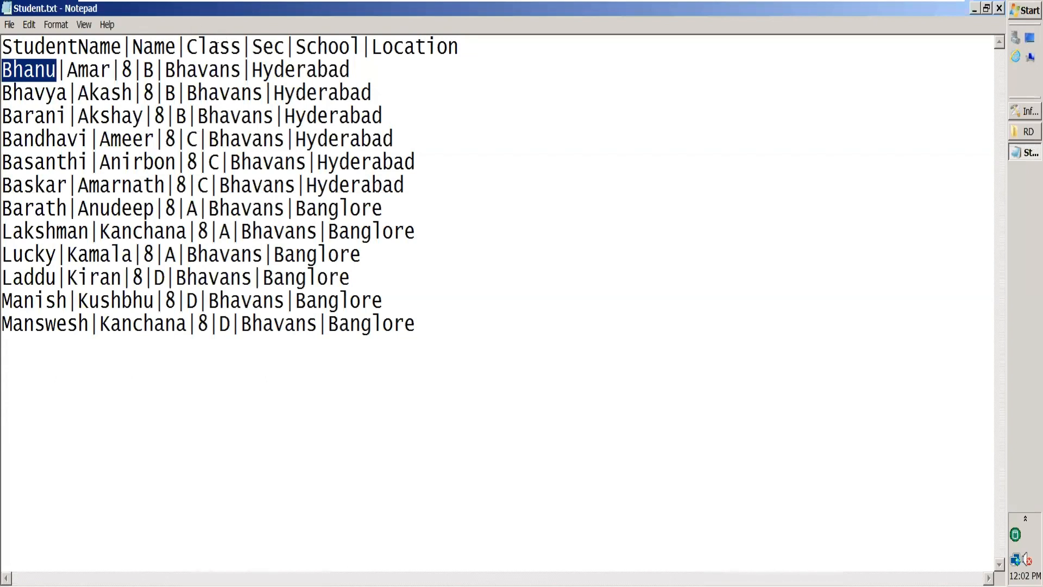
pyautogui.hotkey('alt', 'Tab')
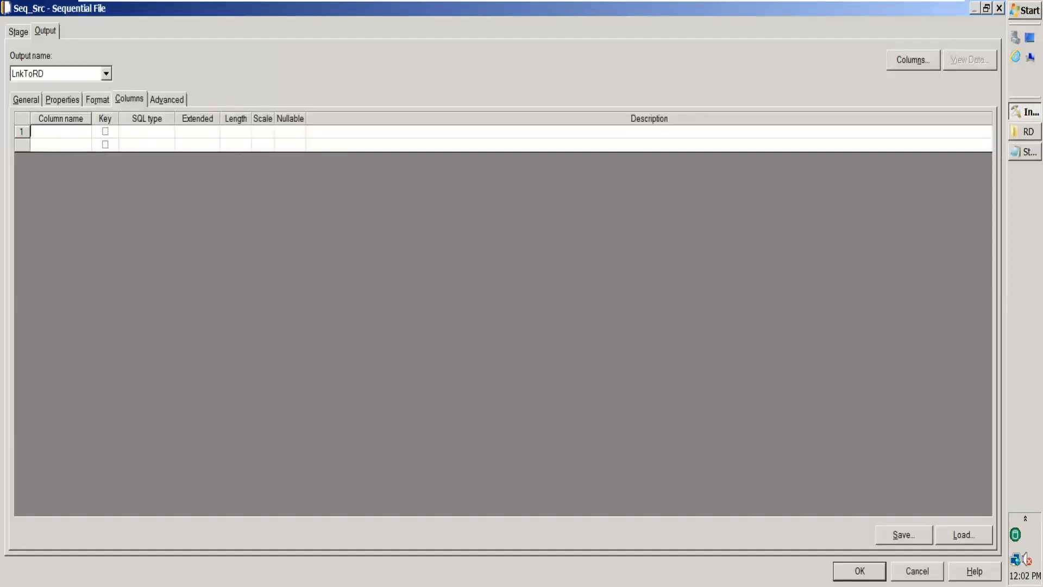
pyautogui.write('StudentNAme')
pyautogui.press('BackSpace')
pyautogui.press('BackSpace')
pyautogui.press('BackSpace')
pyautogui.press('BackSpace')
pyautogui.write('Name')
pyautogui.click(52, 144)
pyautogui.write('Name')
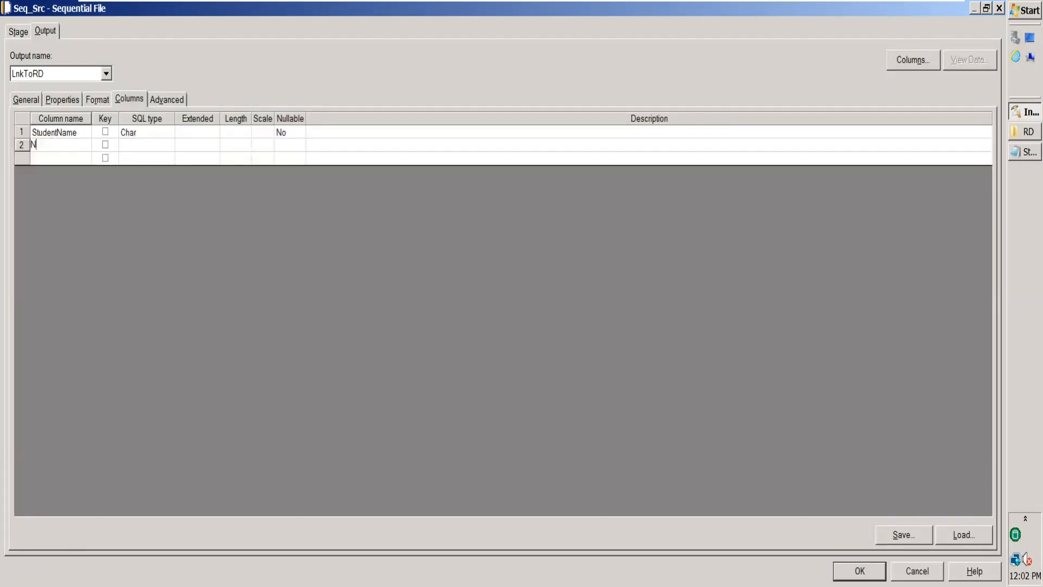
# Step: Add the columns Class, Section, School and Location below Name in the output column list
pyautogui.click(43, 158)
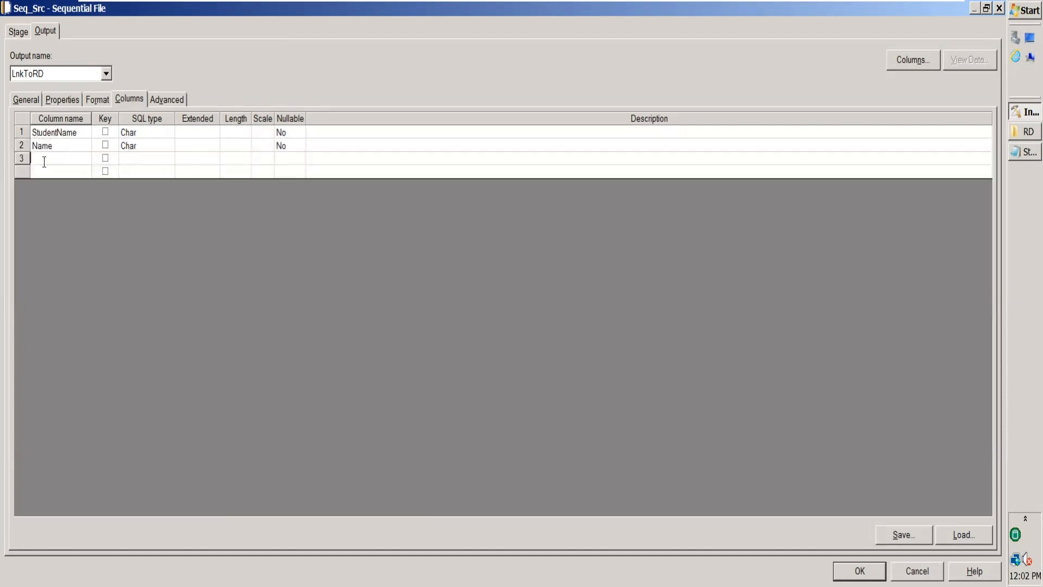
pyautogui.write('Class')
pyautogui.click(44, 171)
pyautogui.write('Section')
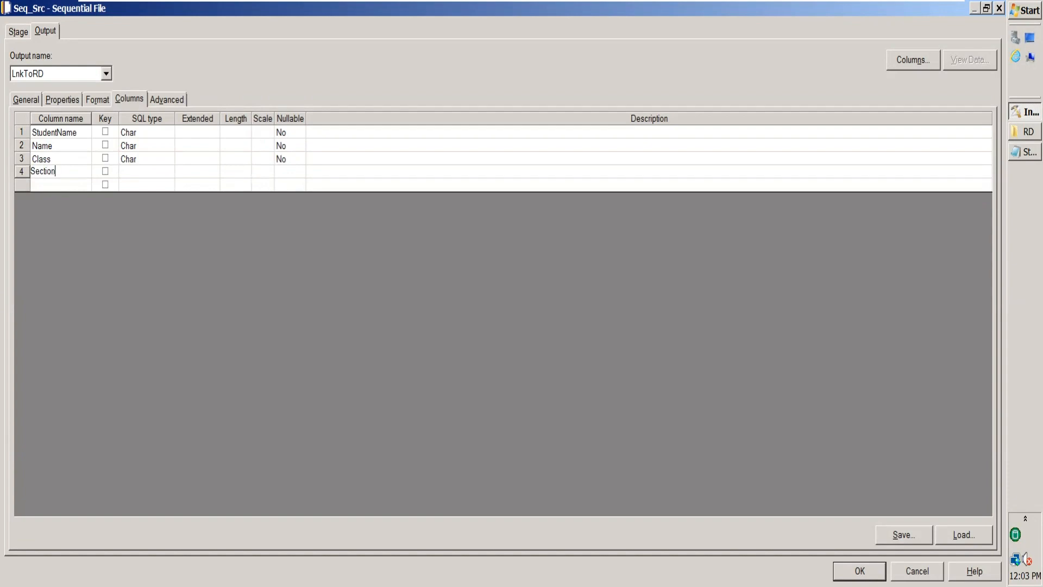
pyautogui.hotkey('alt', 'Tab')
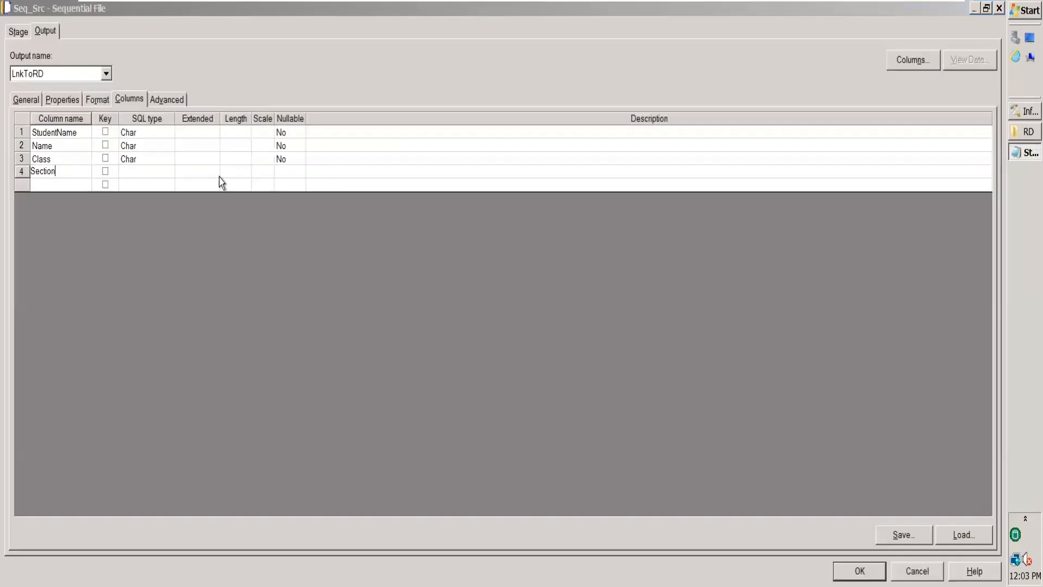
pyautogui.hotkey('alt', 'Tab')
pyautogui.click(55, 185)
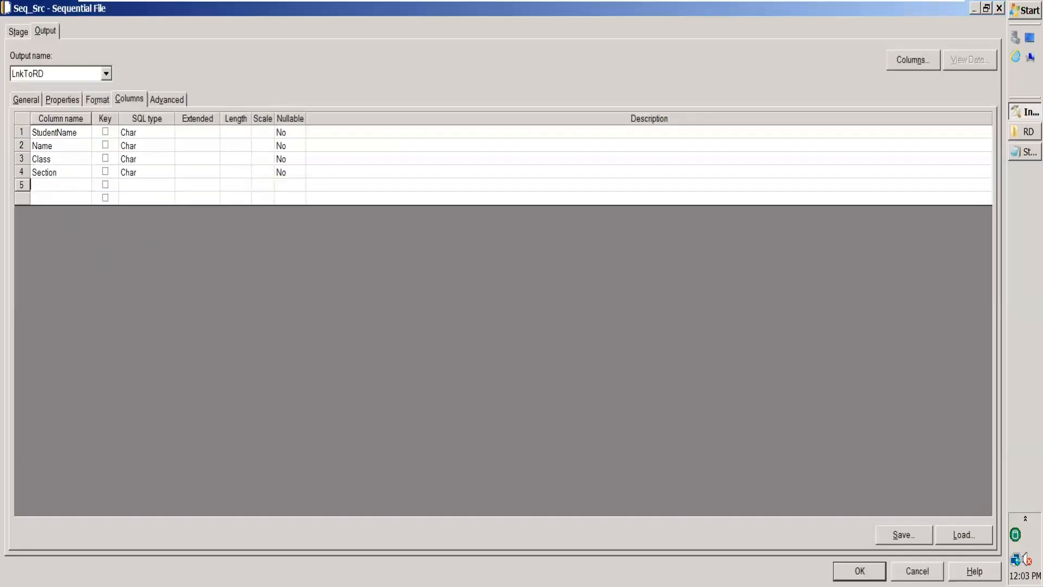
pyautogui.write('School')
pyautogui.click(49, 199)
pyautogui.write('Locatio')
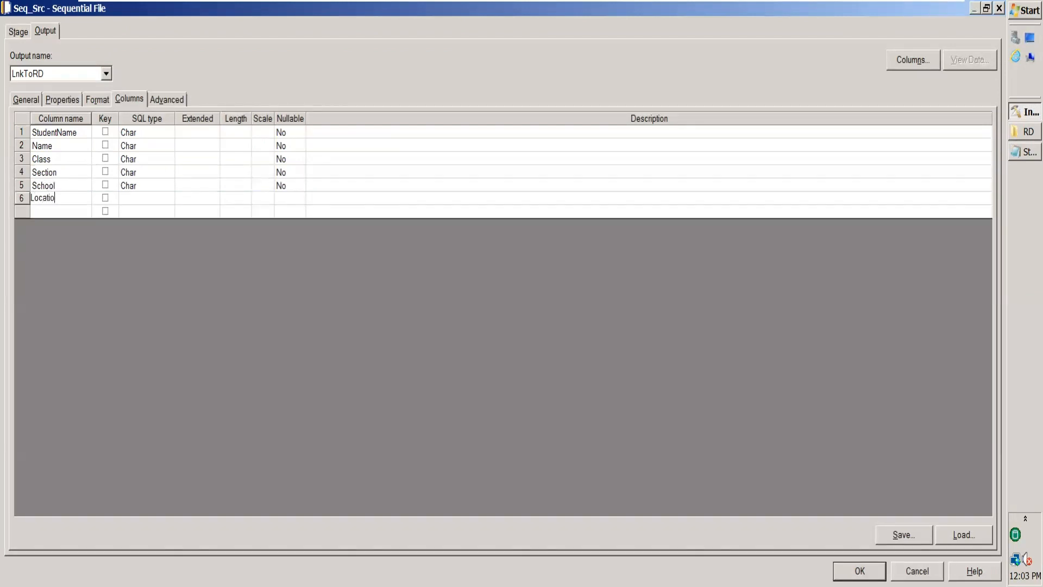
pyautogui.write('n')
# Step: Check the values in Student.txt and set the Class column's SQL type to Integer
pyautogui.hotkey('alt', 'Tab')
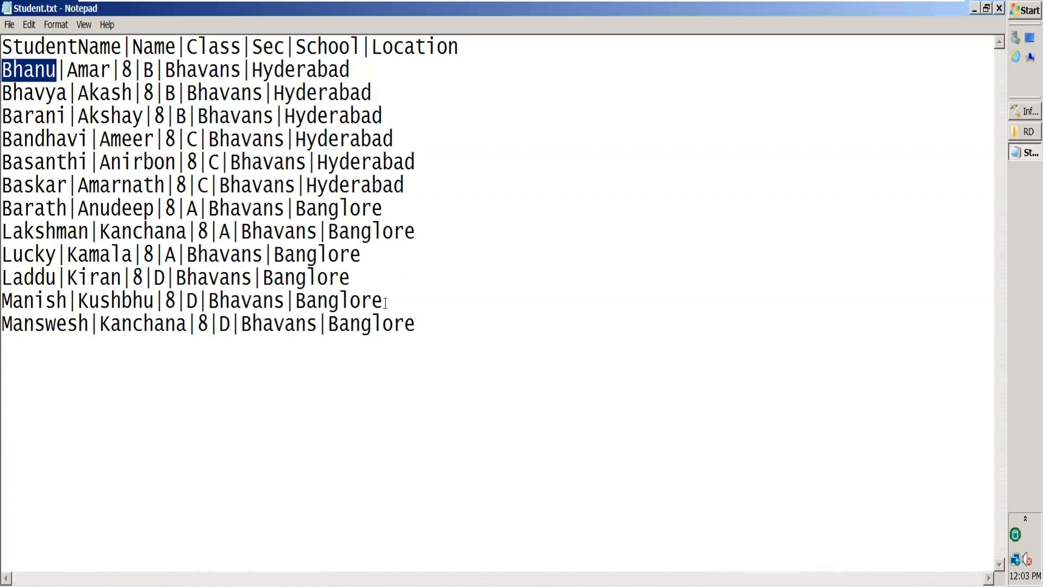
pyautogui.hotkey('alt', 'Tab')
pyautogui.click(145, 161)
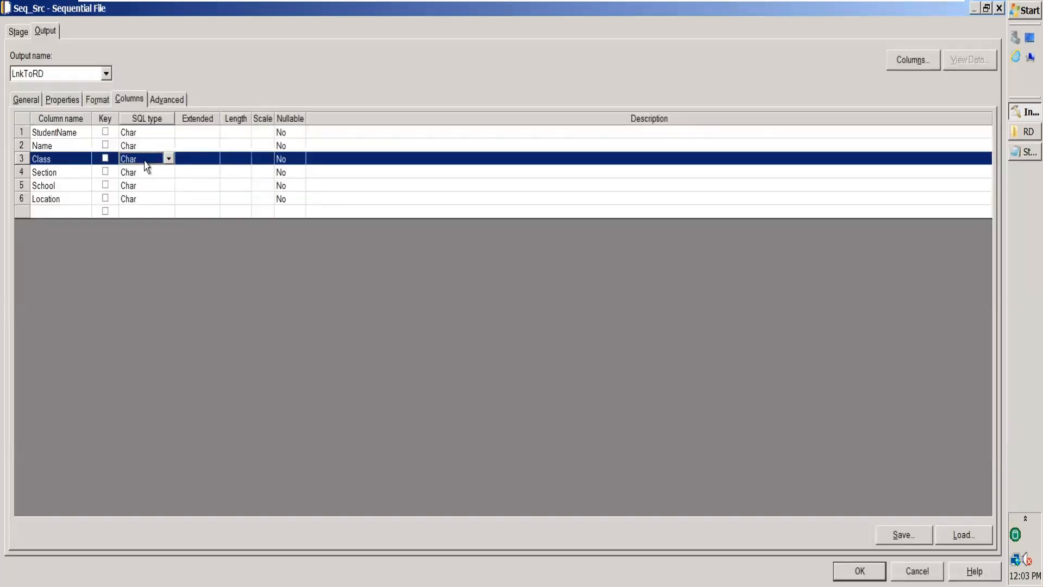
pyautogui.press('i')
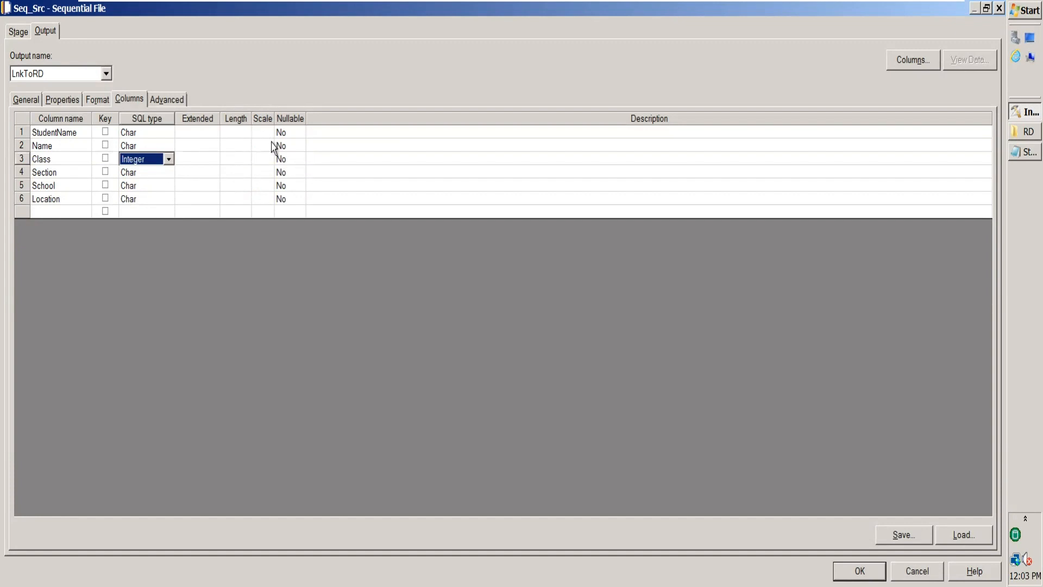
pyautogui.click(711, 212)
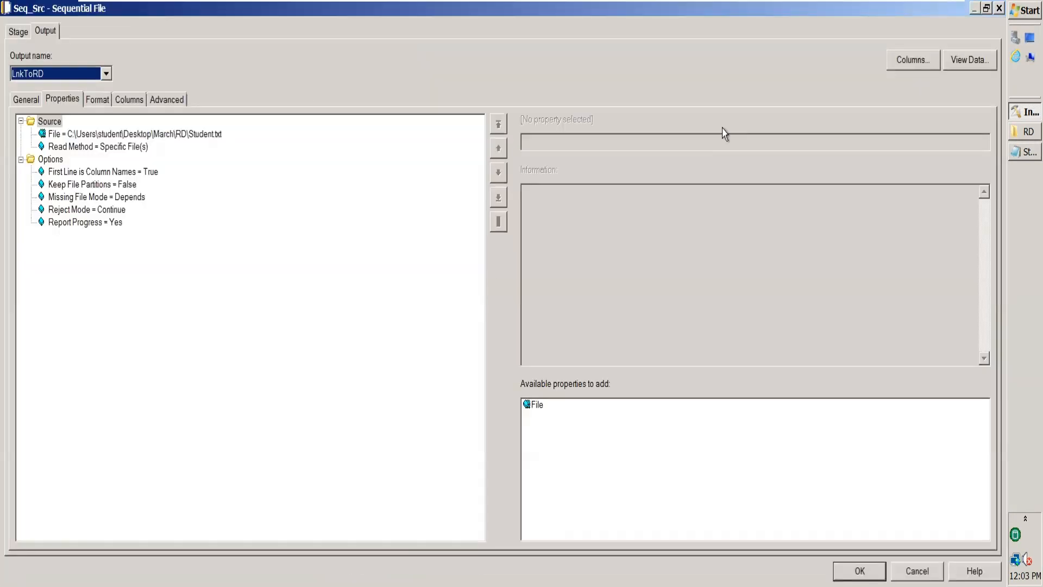
# Step: Preview the data of the LnkToRD link, and accept the Seq_Src stage settings
pyautogui.click(982, 62)
pyautogui.click(635, 256)
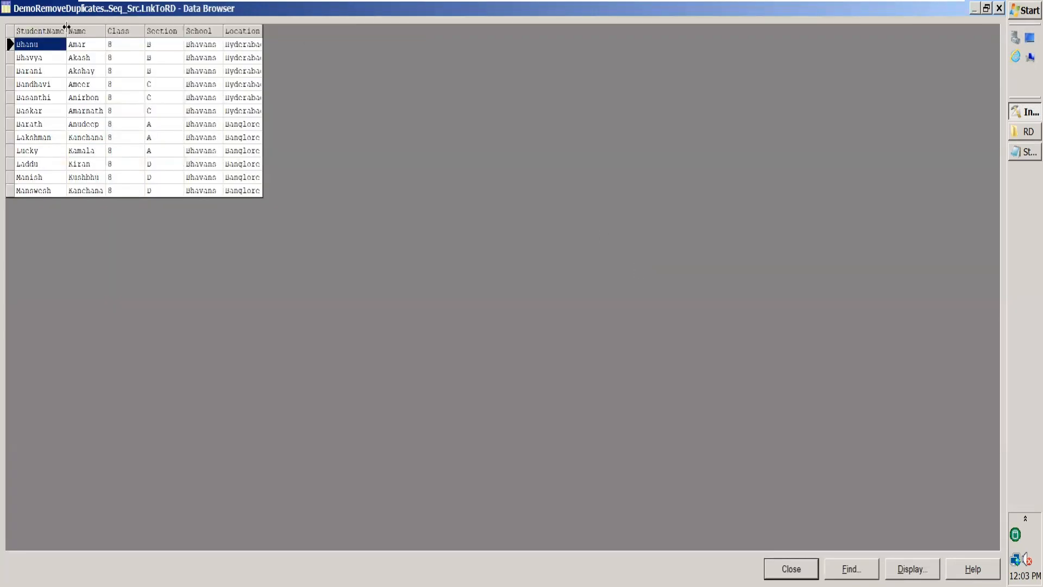
pyautogui.click(792, 569)
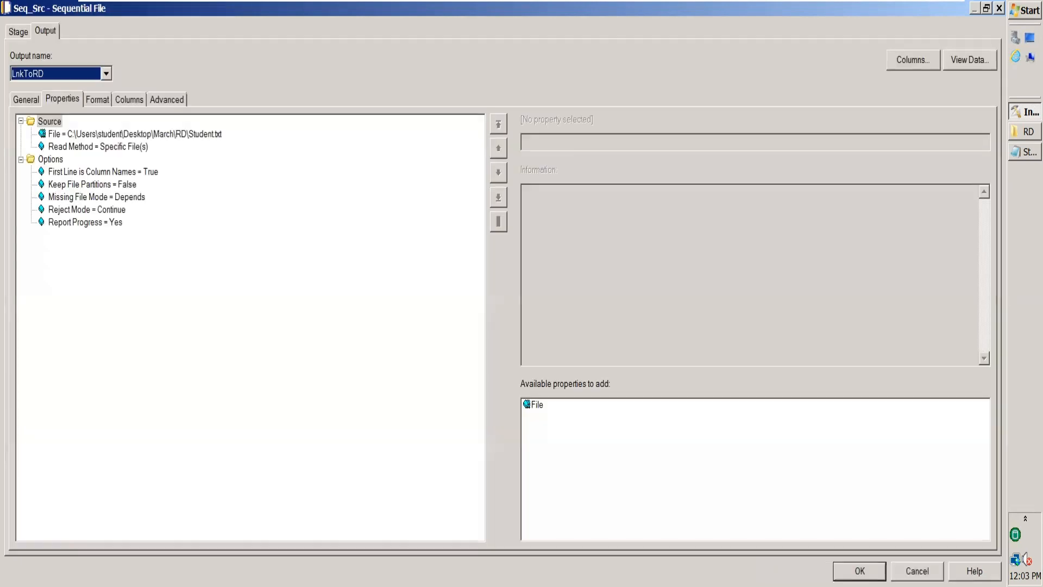
pyautogui.click(859, 570)
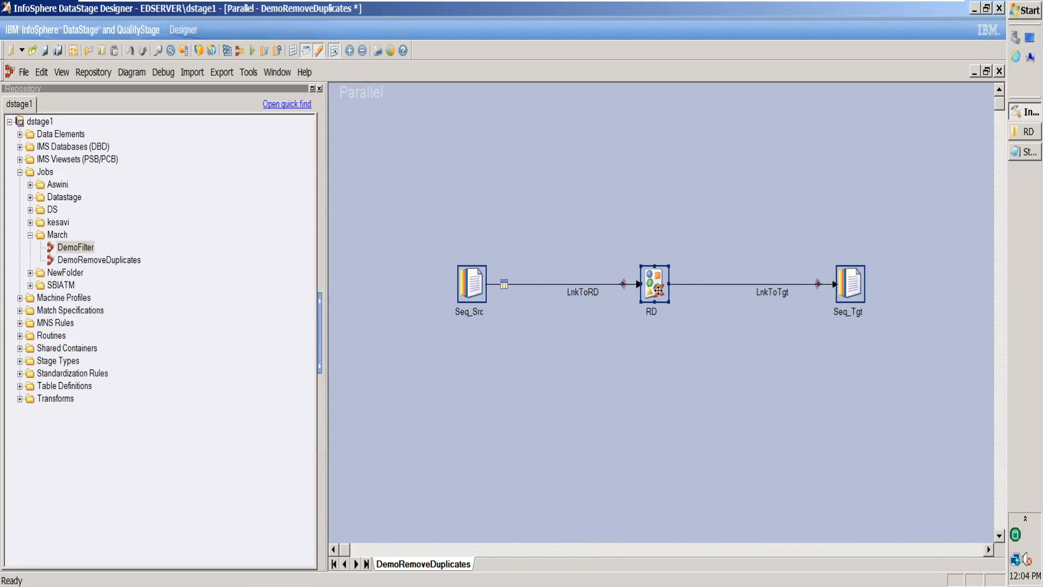
# Step: Set Location as the key that defines duplicates in the RD stage, and check the Duplicate To Retain option
pyautogui.doubleClick(645, 301)
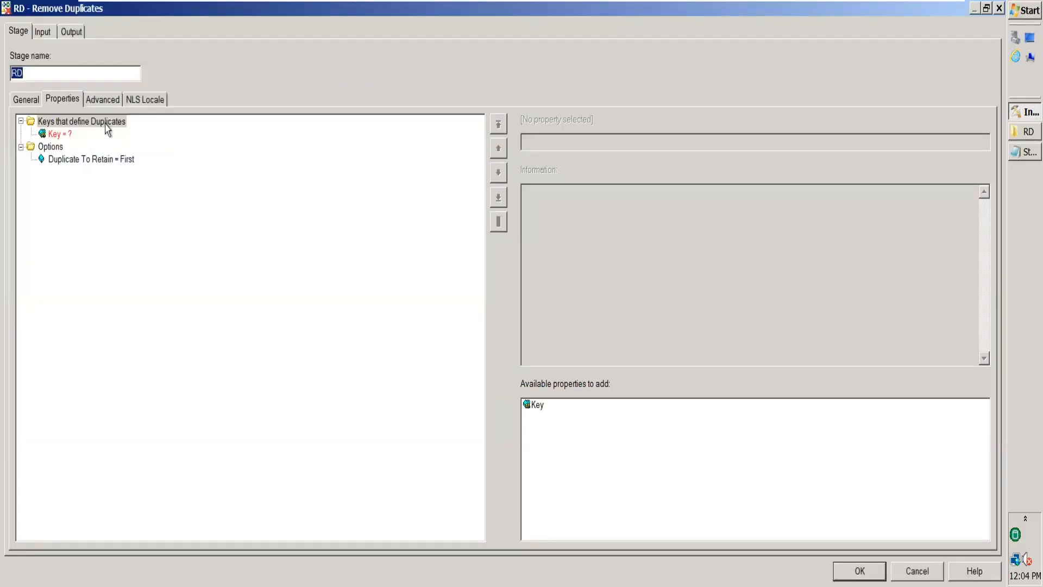
pyautogui.click(103, 123)
pyautogui.click(59, 138)
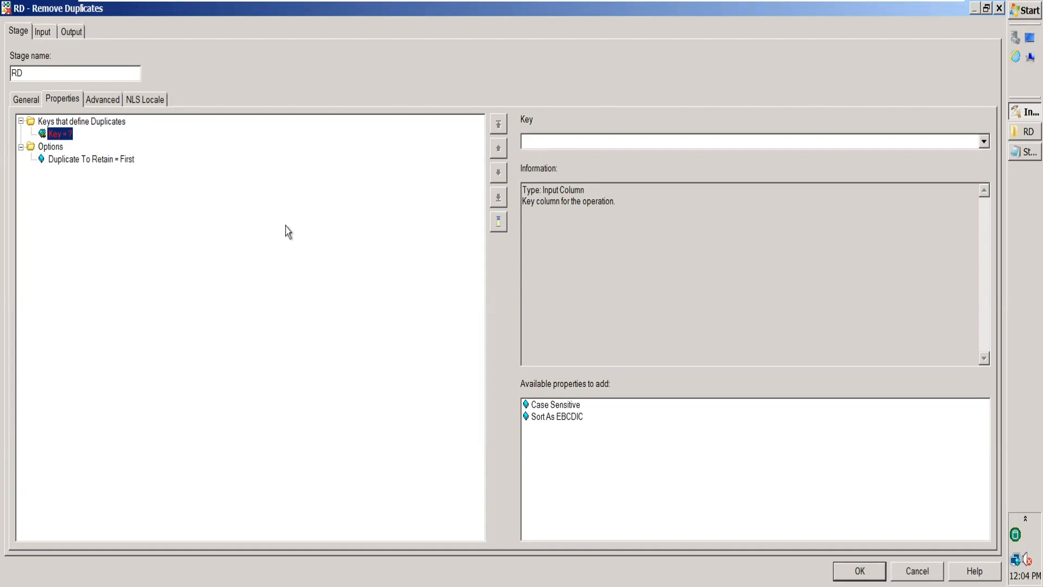
pyautogui.click(984, 141)
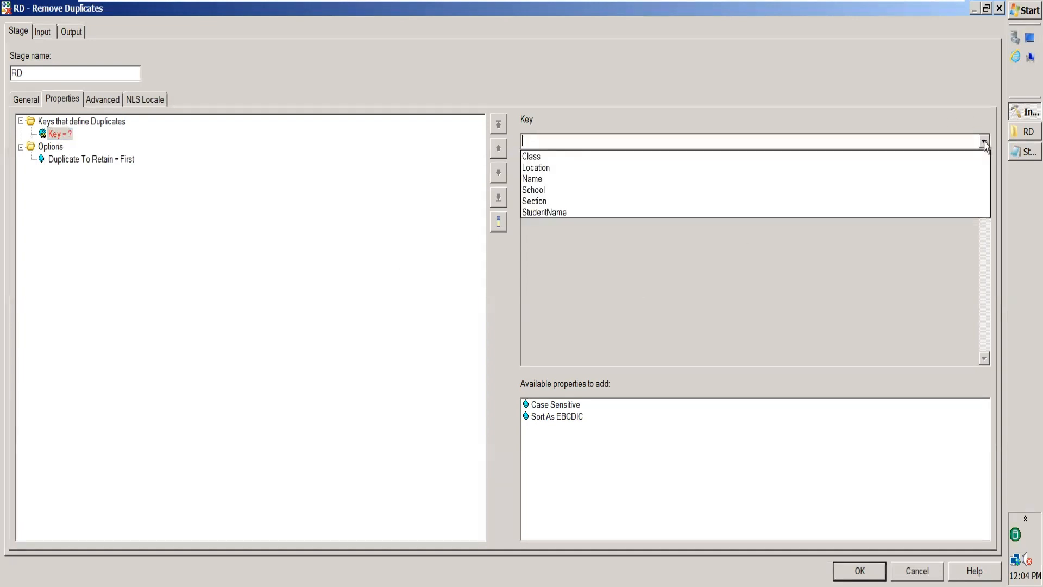
pyautogui.click(635, 170)
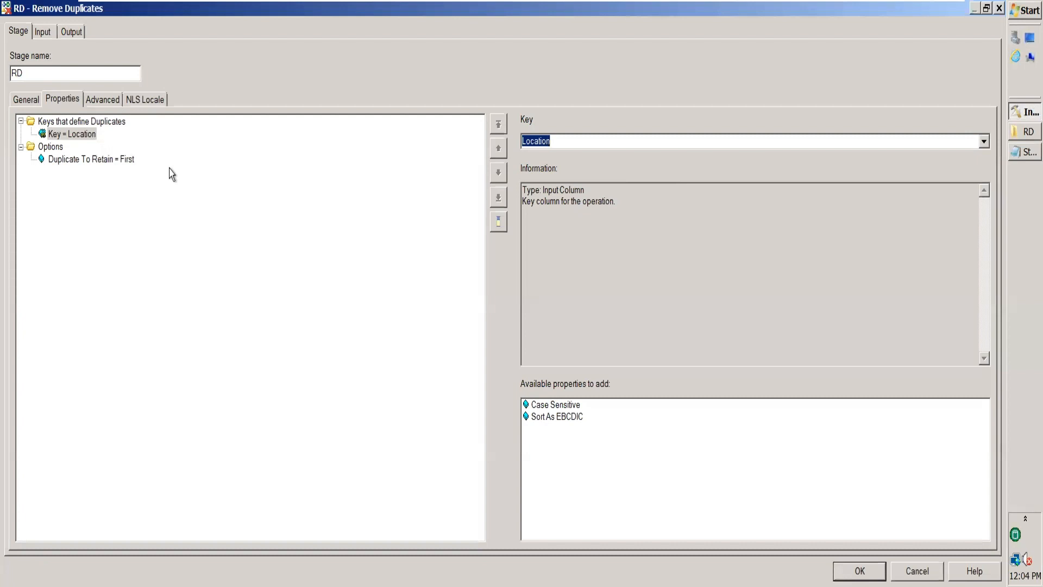
pyautogui.click(81, 161)
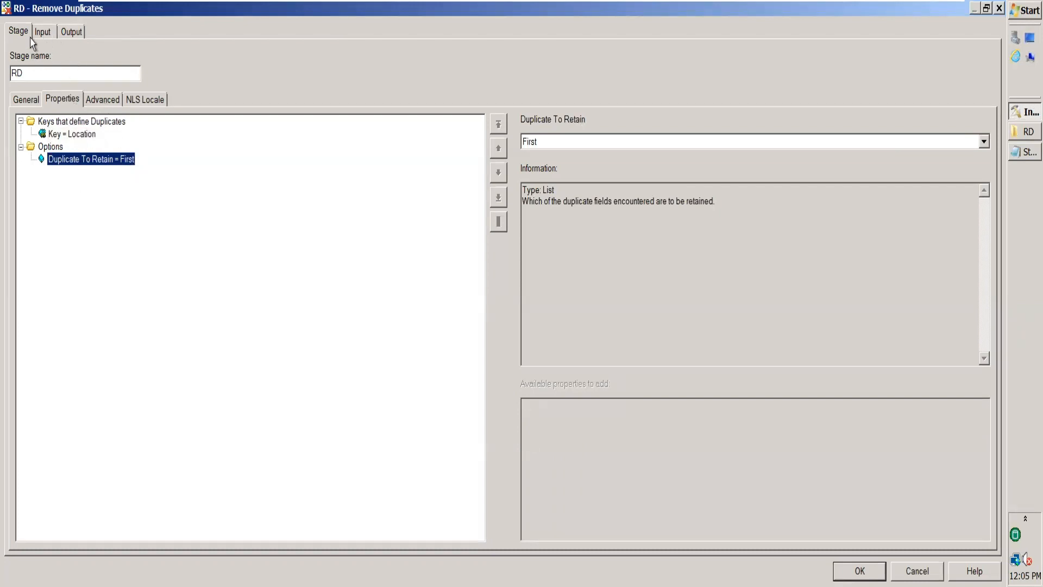
# Step: Map all LnkToRD columns to the LnkToTgt output of the RD stage and accept the settings
pyautogui.click(70, 34)
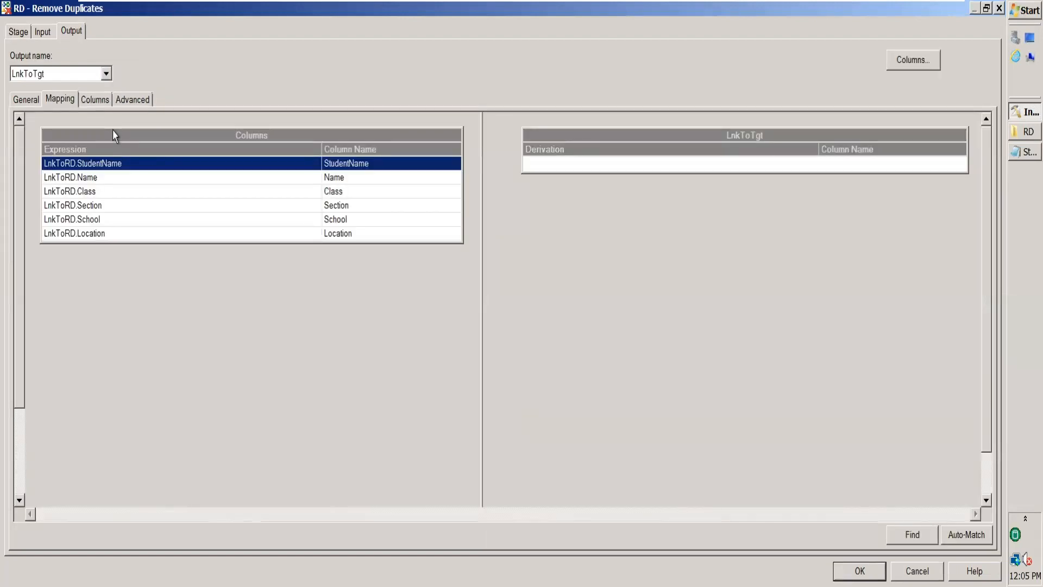
pyautogui.moveTo(116, 135)
pyautogui.mouseDown()
pyautogui.moveTo(482, 213)
pyautogui.moveTo(577, 165)
pyautogui.mouseUp()
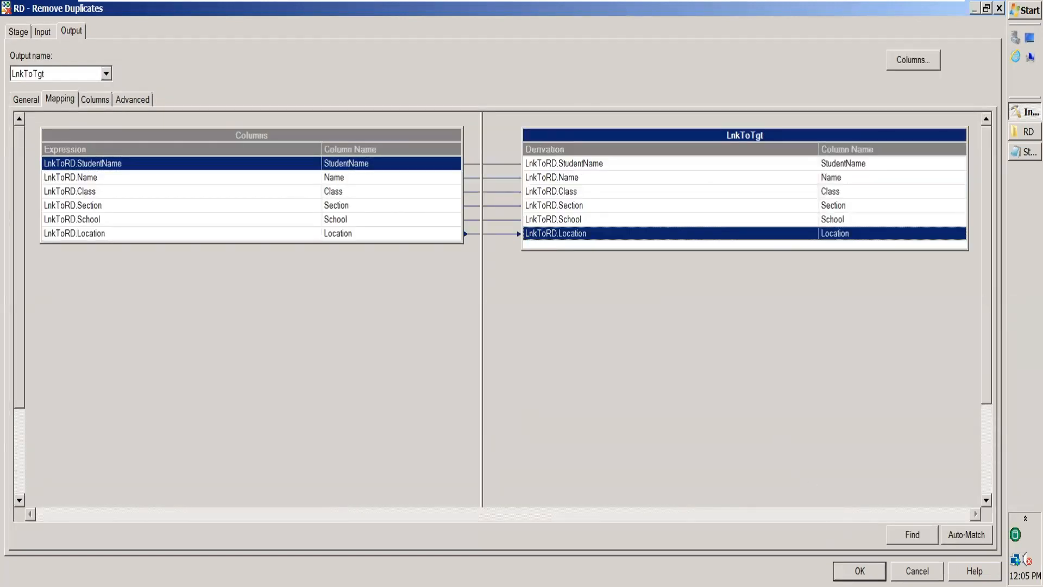
pyautogui.press('Return')
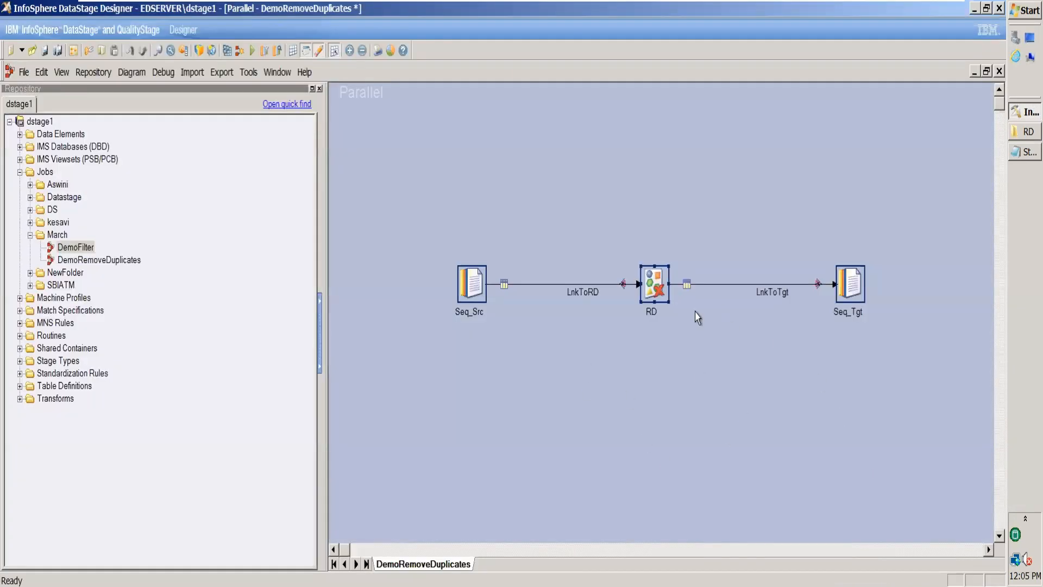
pyautogui.doubleClick(853, 285)
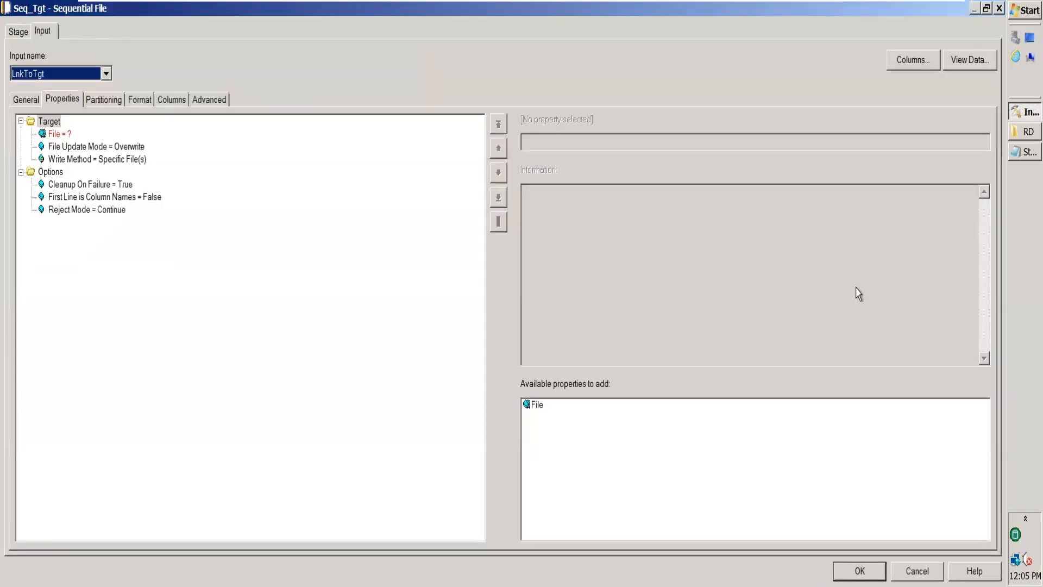
pyautogui.click(61, 135)
pyautogui.click(858, 571)
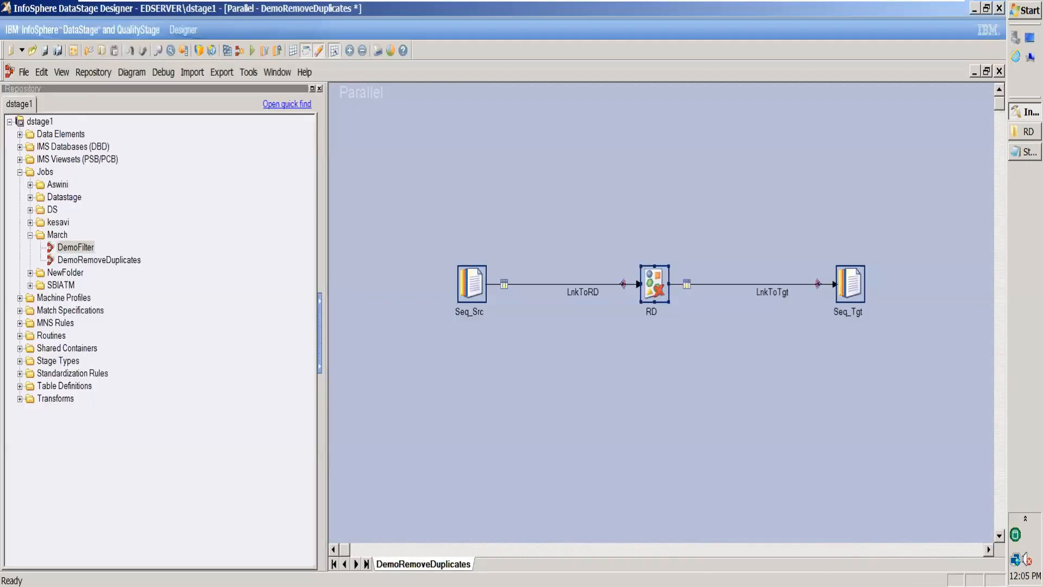
# Step: Delete StudentName, Name, Class, Section and School from the RD stage's LnkToTgt output mapping, keeping only Location
pyautogui.doubleClick(661, 288)
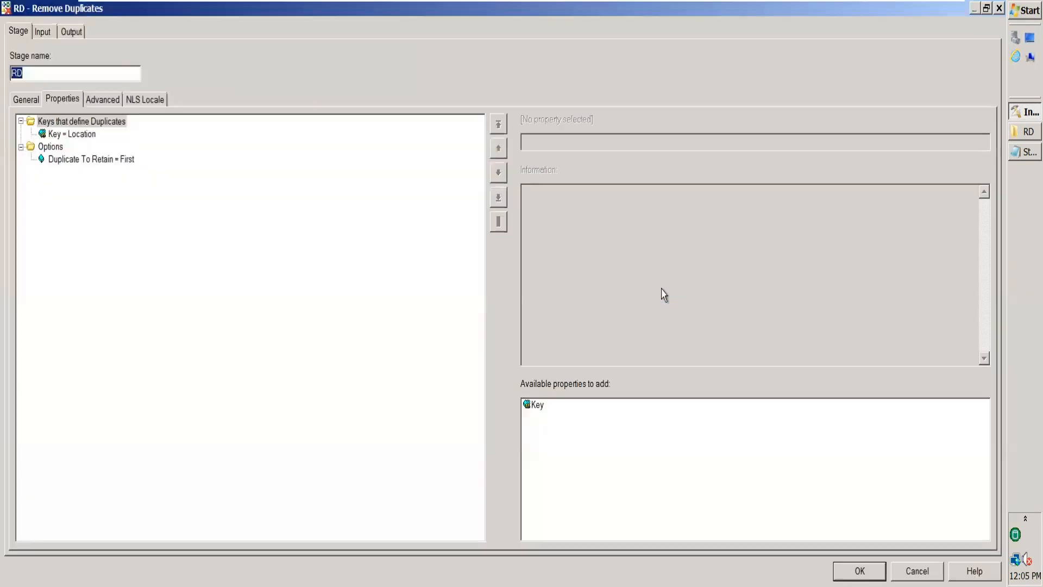
pyautogui.click(71, 32)
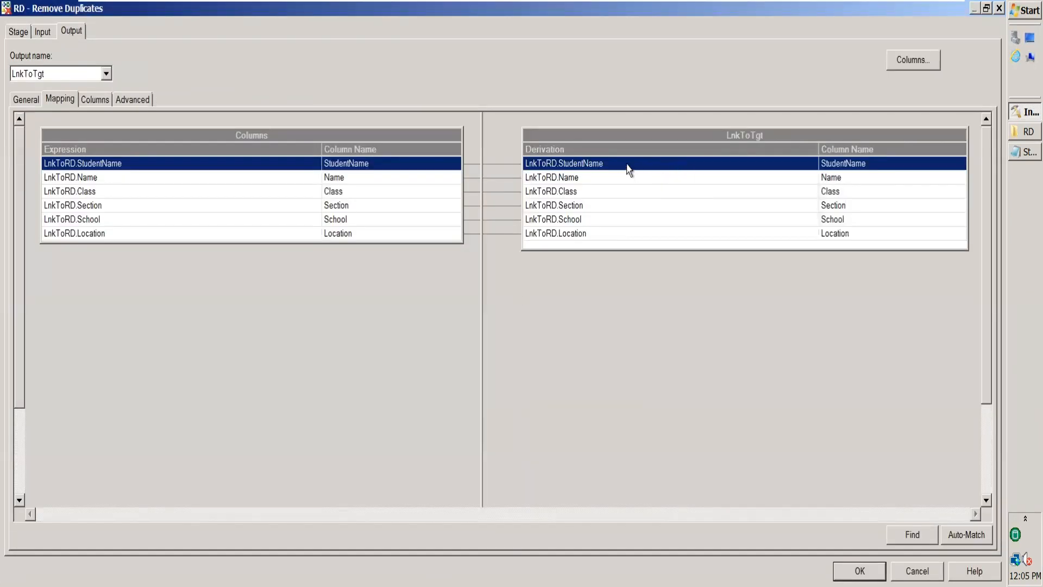
pyautogui.keyDown('shift'); pyautogui.click(612, 226); pyautogui.keyUp('shift')
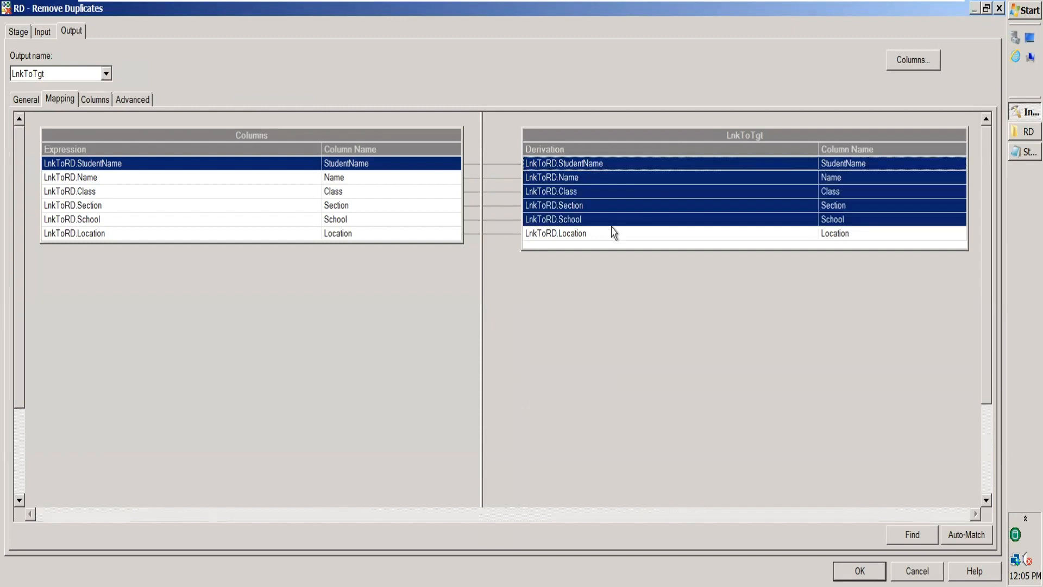
pyautogui.press('Delete')
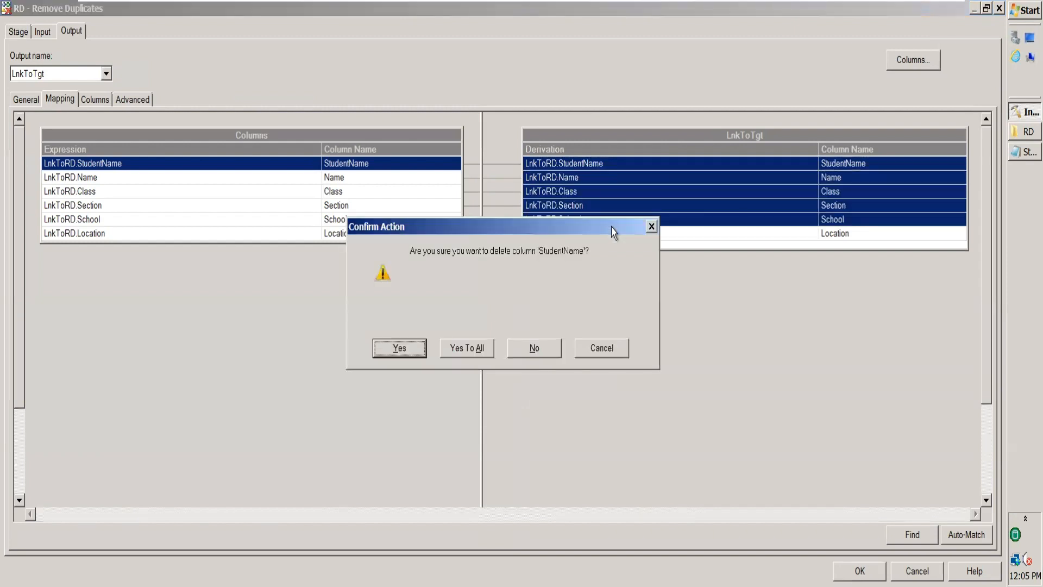
pyautogui.click(478, 350)
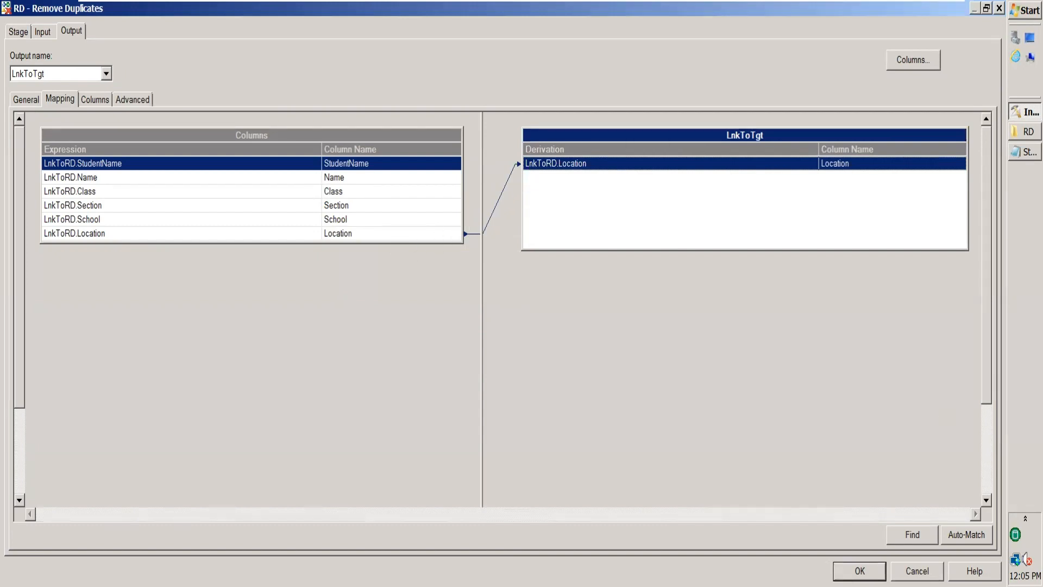
pyautogui.click(859, 571)
# Step: Set the Seq_Tgt stage's target file to C:\Users\student\Desktop\March\RD\DistinctRegions.txt
pyautogui.doubleClick(855, 284)
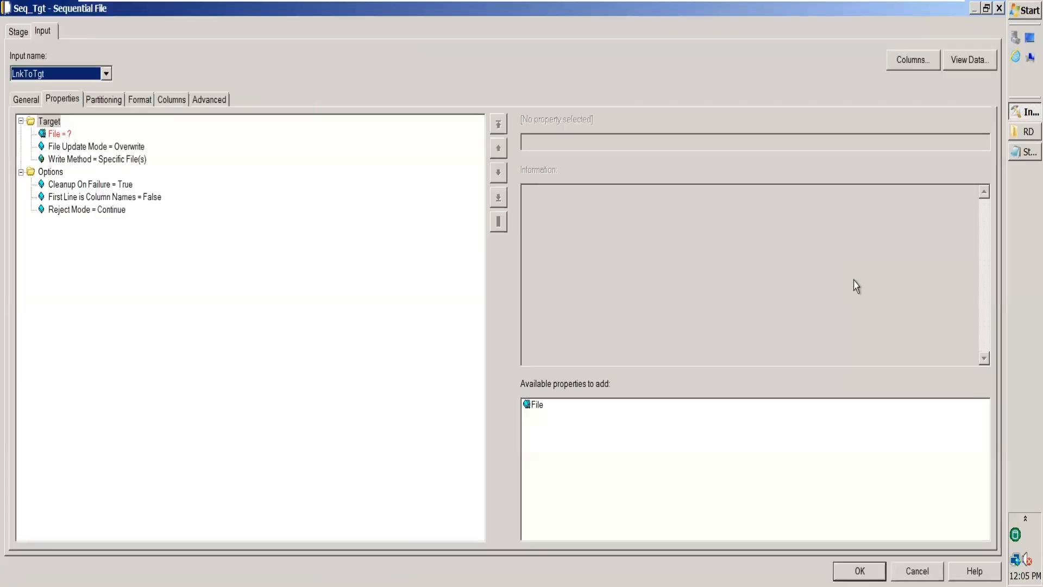
pyautogui.click(67, 134)
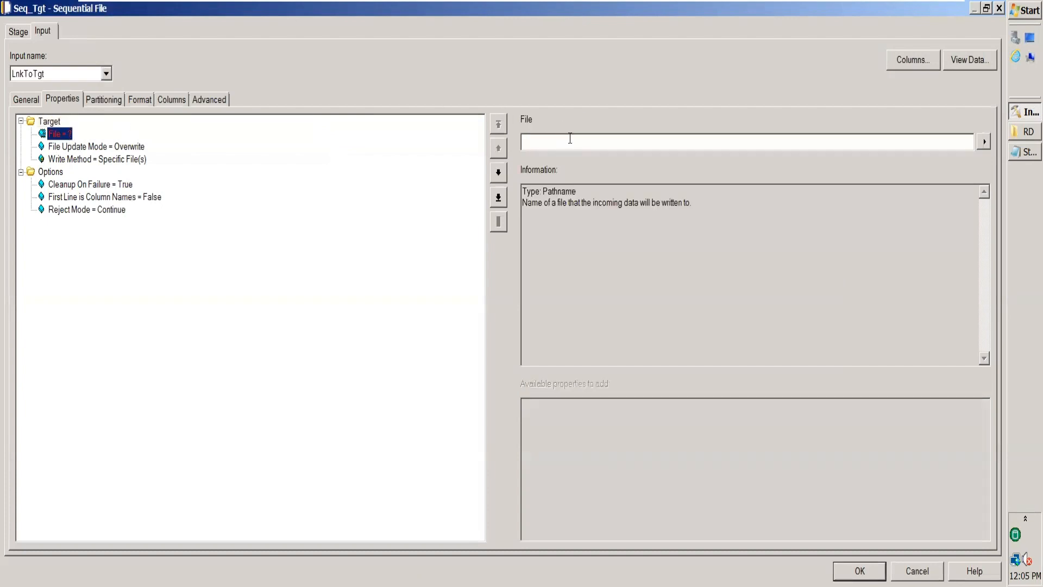
pyautogui.click(570, 138)
pyautogui.write('C:\\Users\\student\\Desktop\\March\\RD')
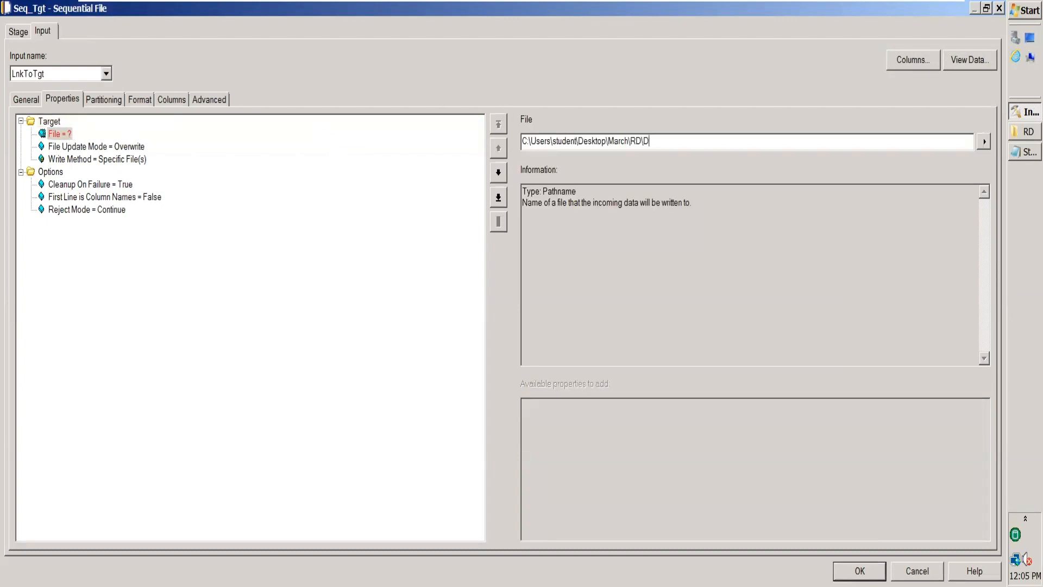
pyautogui.write('\\DistinctRegions.txt')
# Step: Set the target file format's Quote property to none, check the Location column definition, and accept the Seq_Tgt settings
pyautogui.click(139, 100)
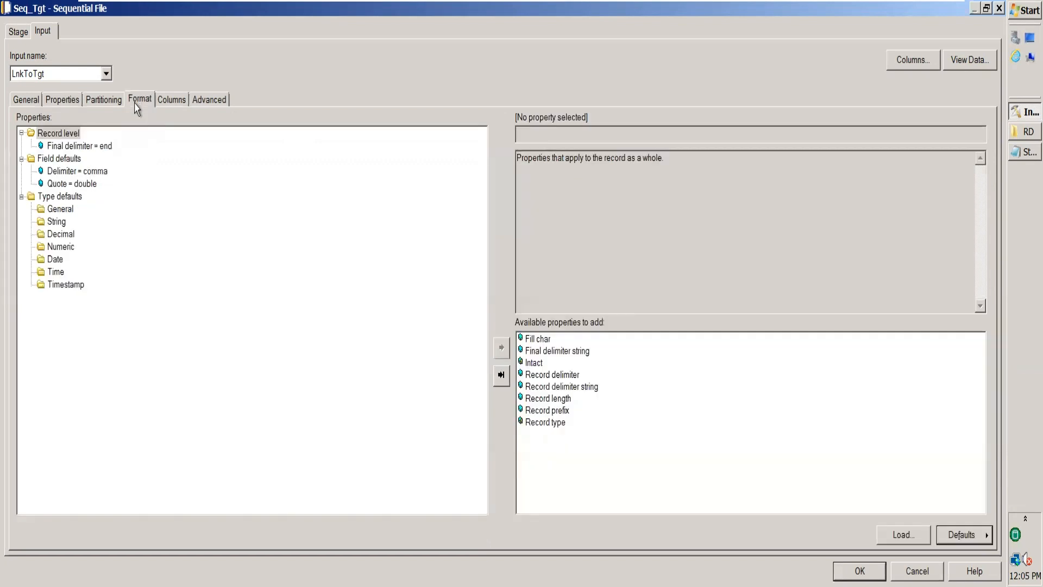
pyautogui.click(96, 147)
pyautogui.click(97, 172)
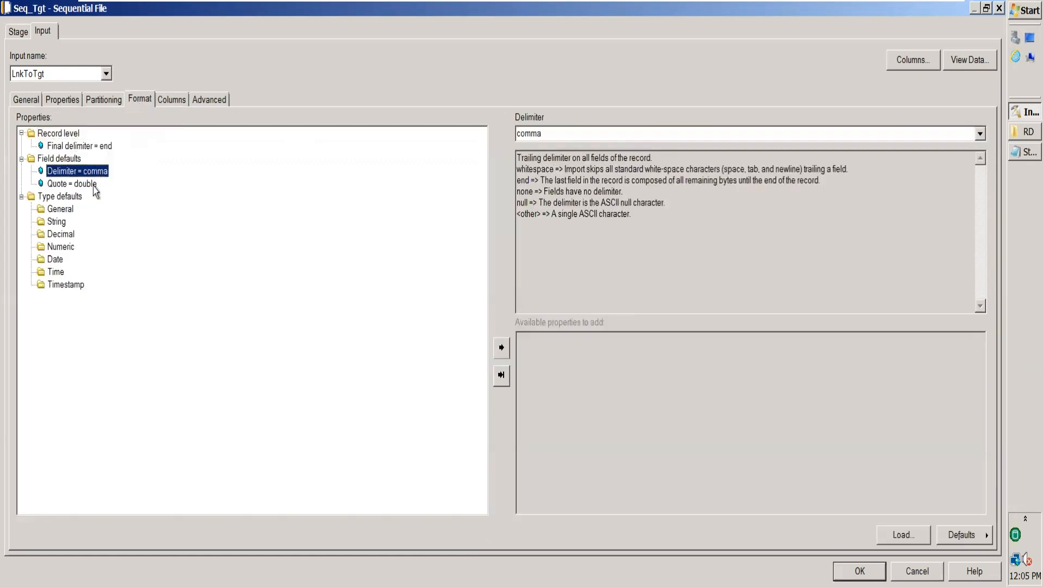
pyautogui.click(96, 185)
pyautogui.click(982, 135)
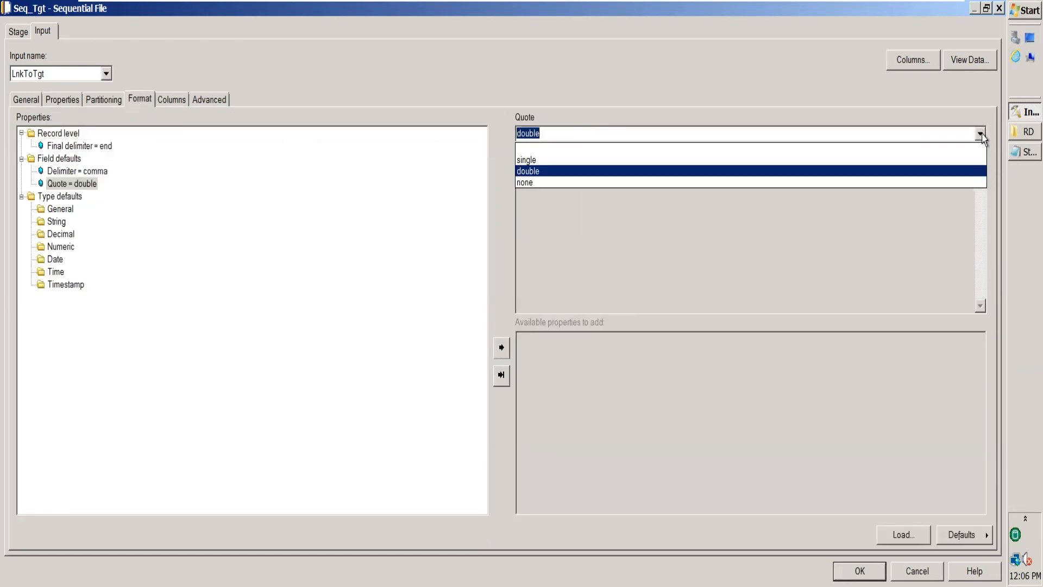
pyautogui.click(602, 183)
pyautogui.click(177, 100)
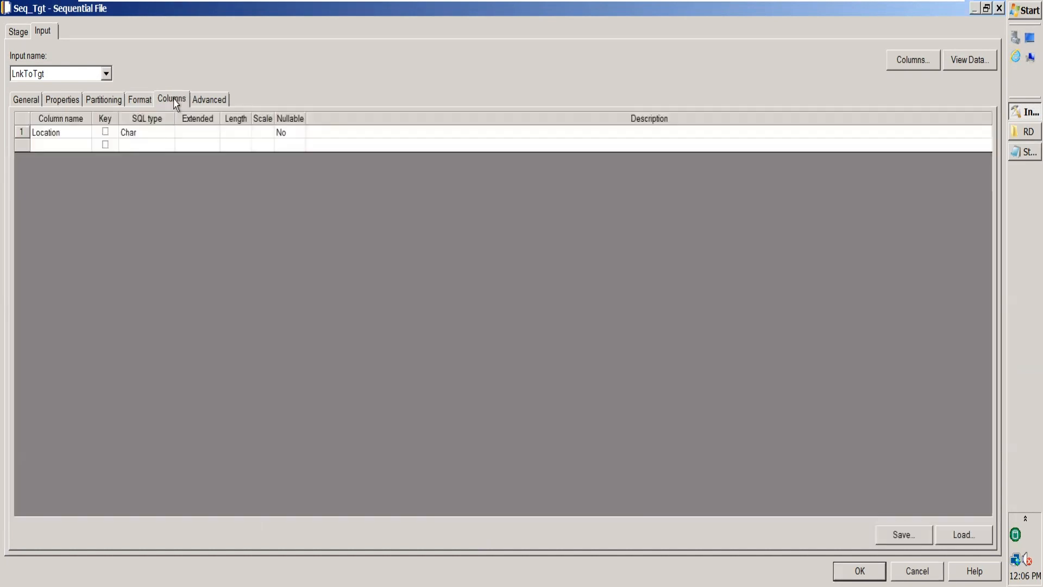
pyautogui.click(41, 136)
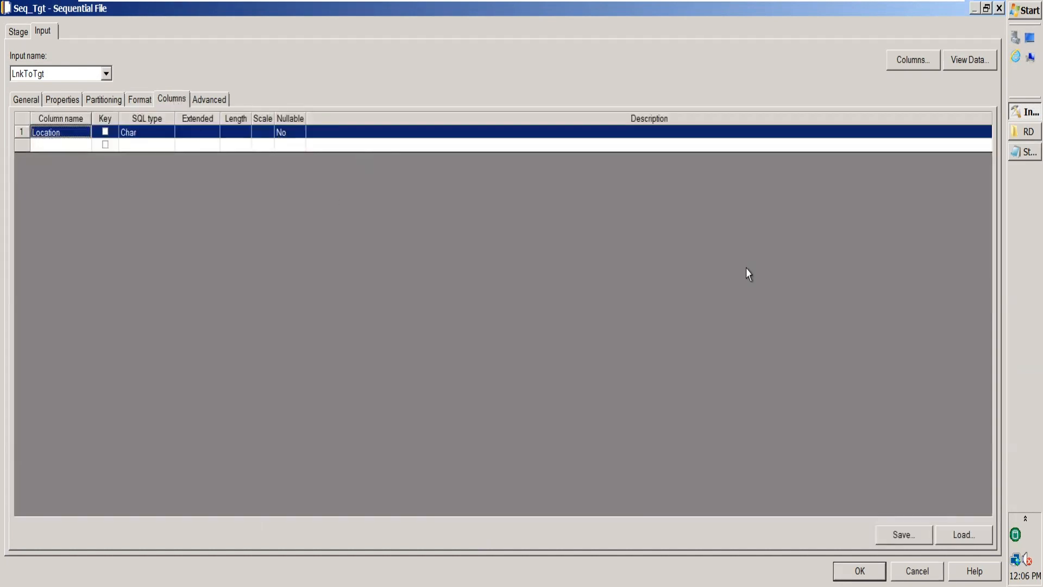
pyautogui.click(860, 570)
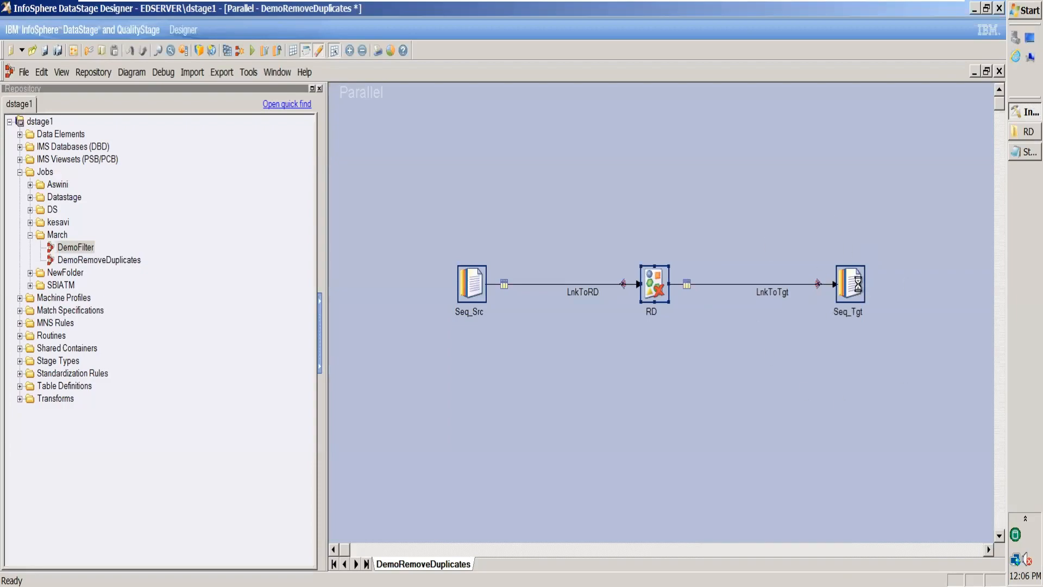
# Step: Review the target file, column-name option and format properties of the Seq_Tgt stage
pyautogui.doubleClick(854, 280)
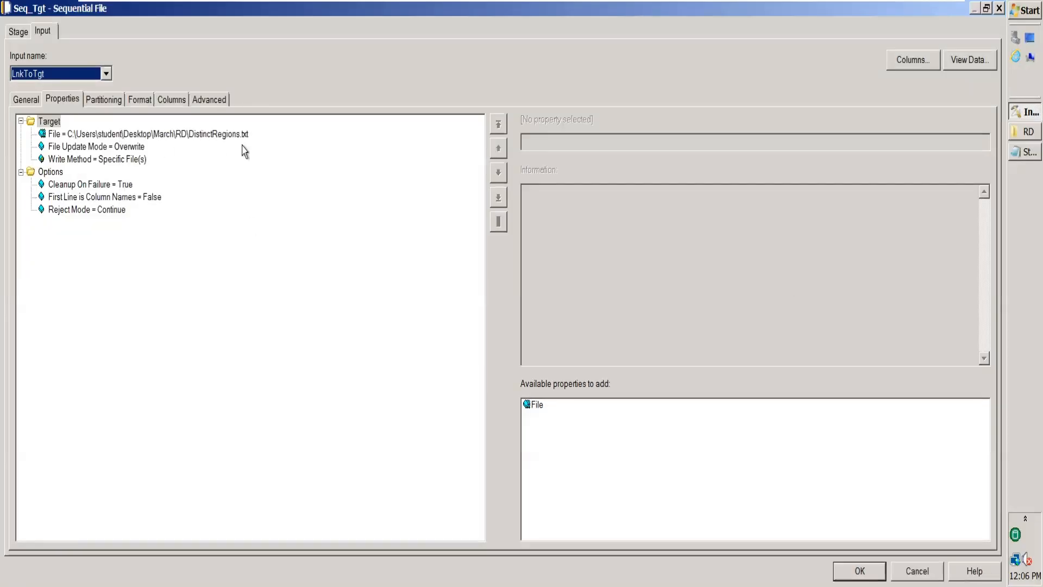
pyautogui.click(130, 201)
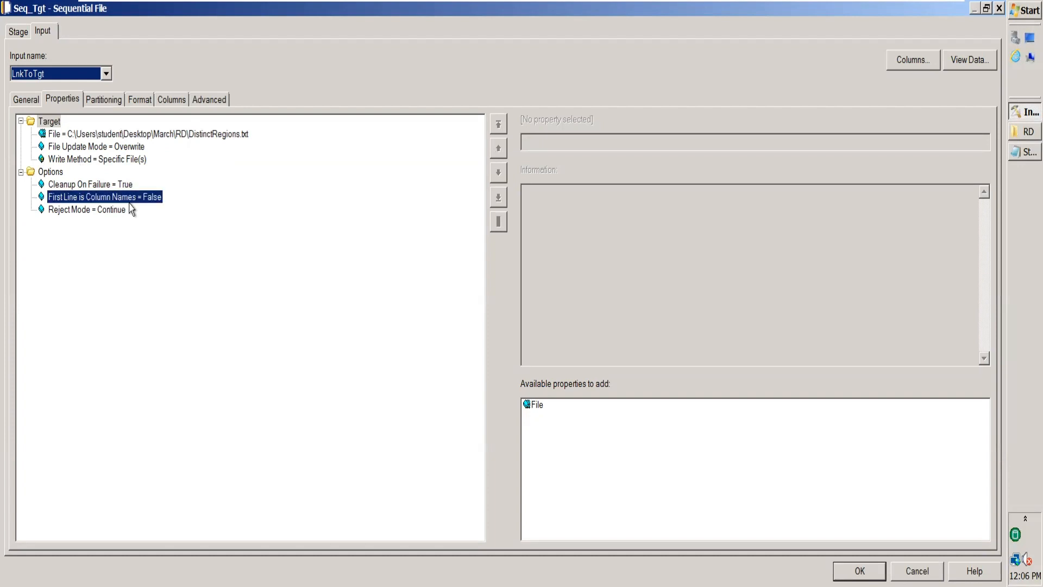
pyautogui.click(136, 100)
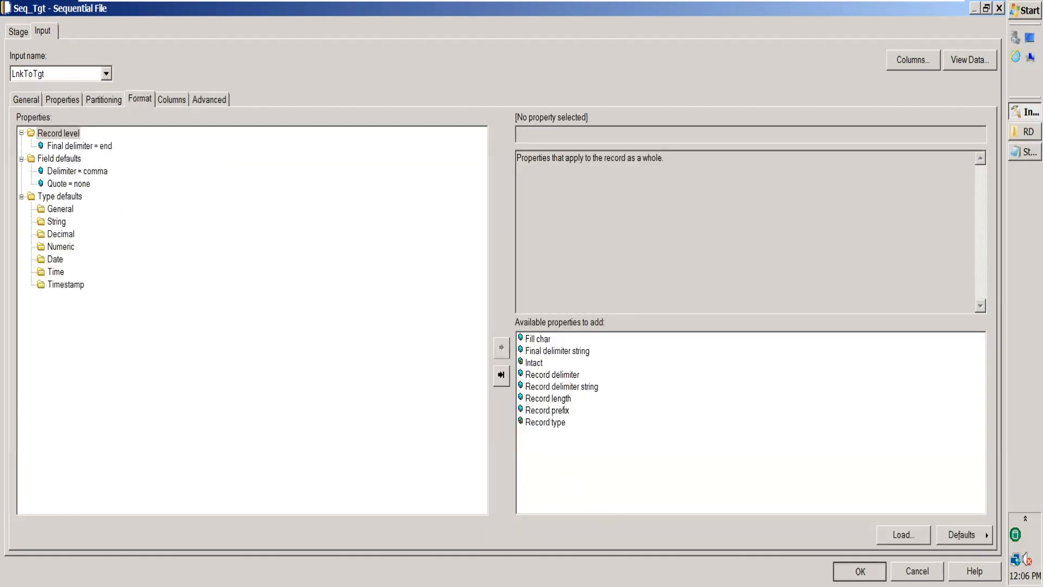
pyautogui.click(860, 571)
# Step: Compile the DemoRemoveDuplicates job and run it
pyautogui.click(227, 51)
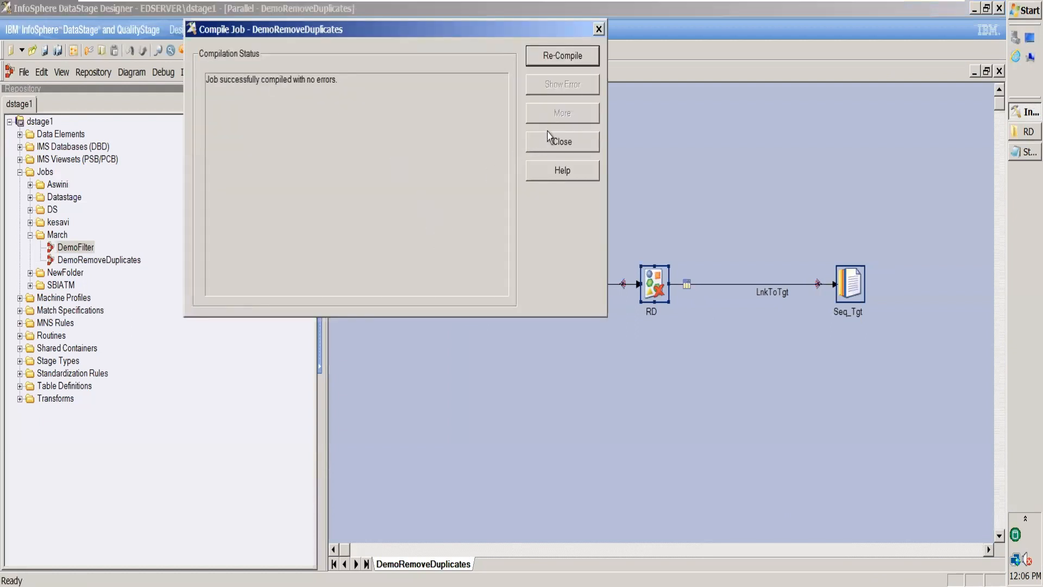
pyautogui.click(551, 147)
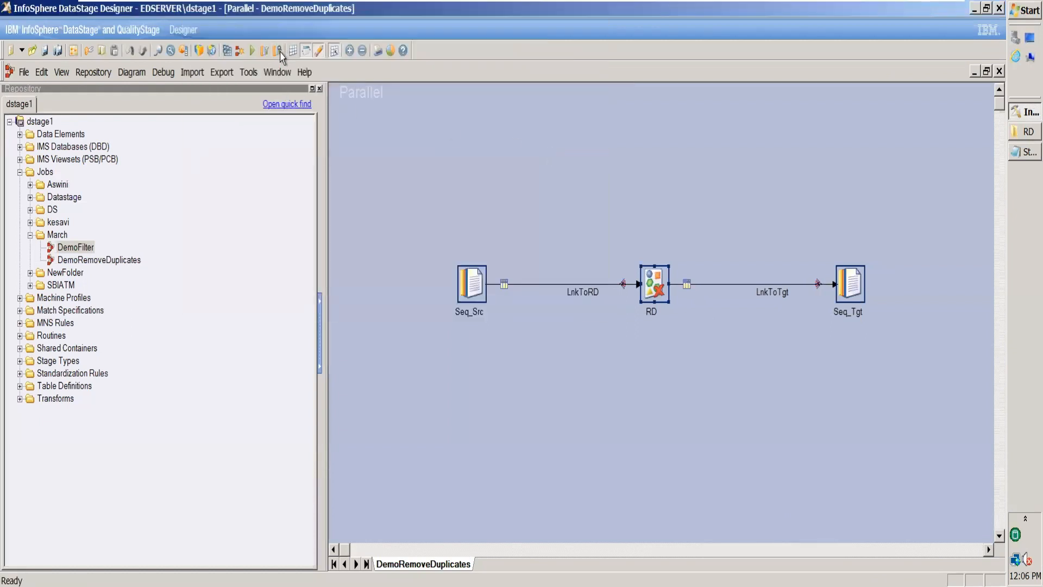
pyautogui.click(253, 52)
pyautogui.click(220, 375)
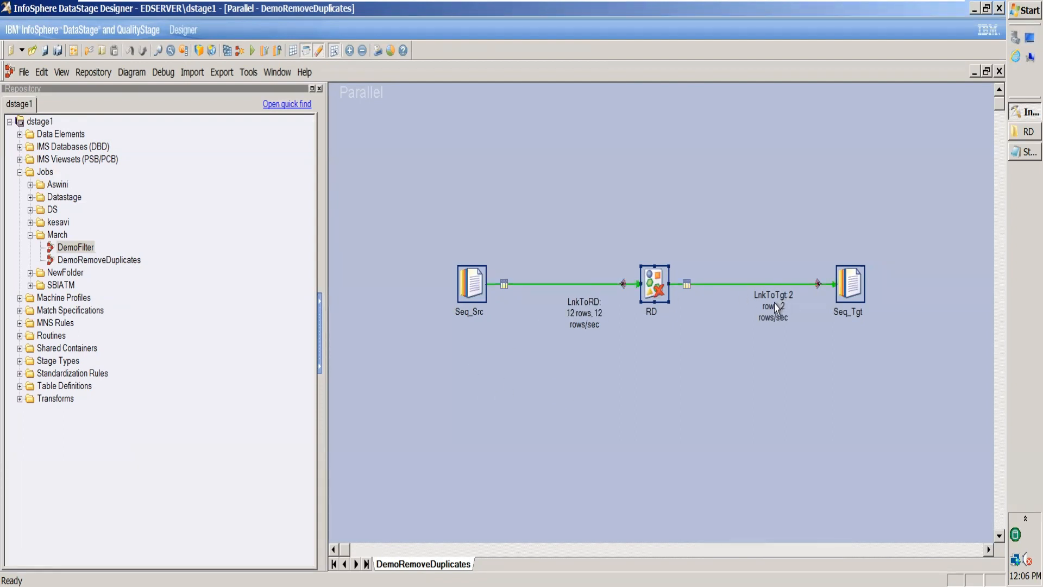
# Step: View the output data of the Seq_Tgt stage with the Location column widened, and close the stage
pyautogui.doubleClick(850, 302)
pyautogui.click(966, 61)
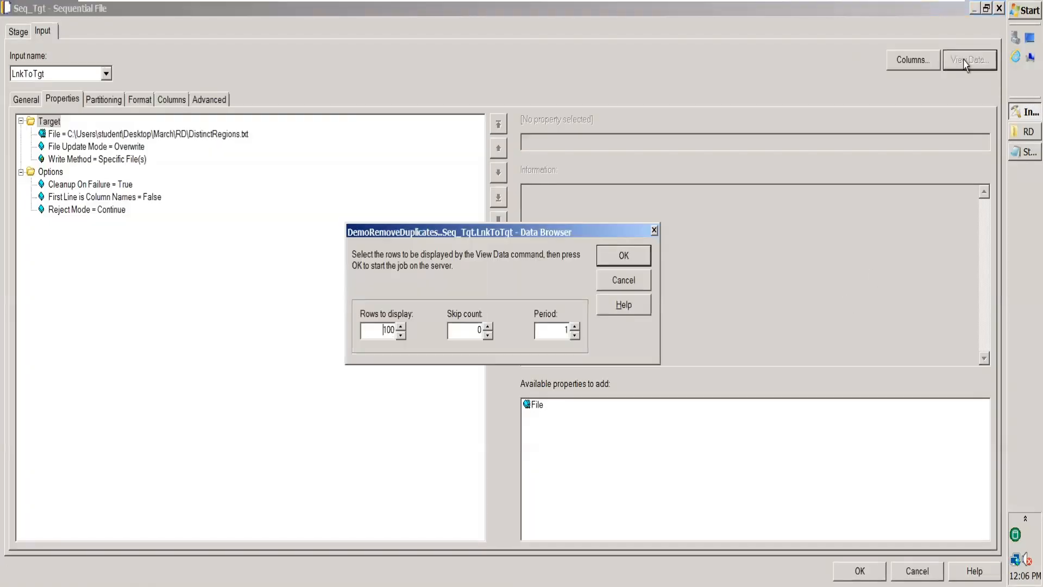
pyautogui.click(625, 258)
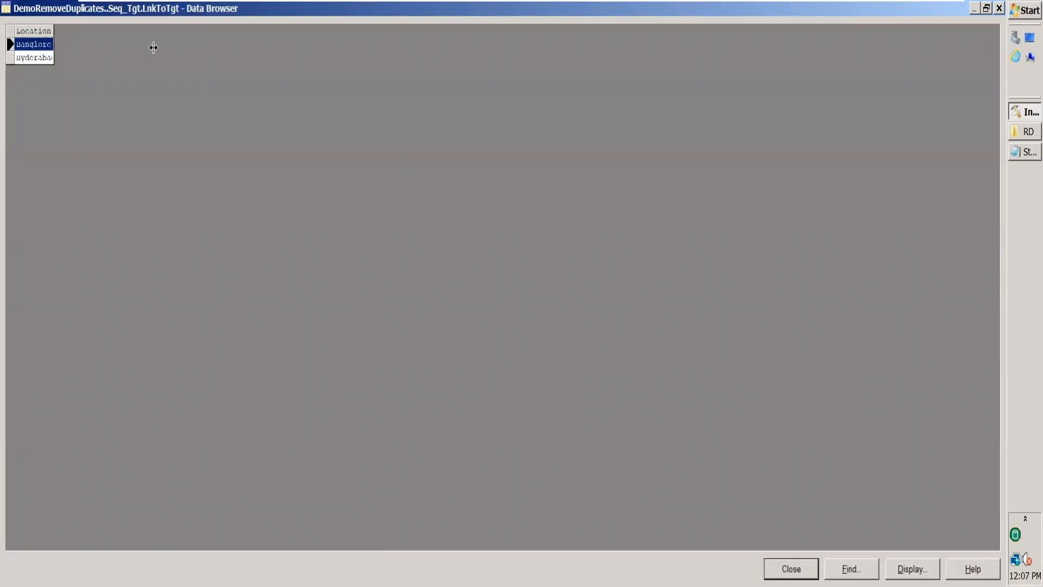
pyautogui.moveTo(153, 47); pyautogui.dragTo(166, 54)
pyautogui.click(77, 59)
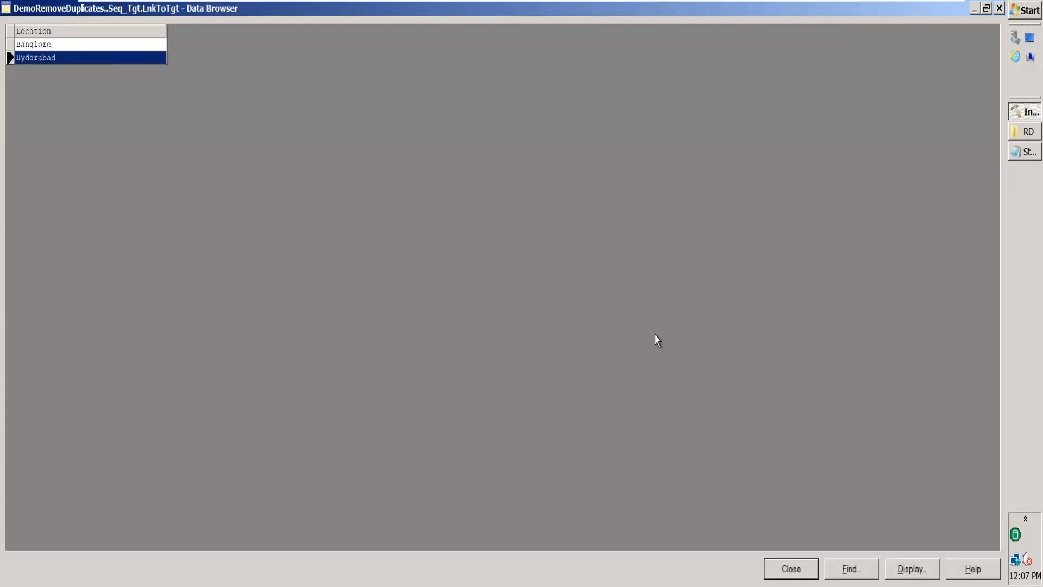
pyautogui.click(791, 569)
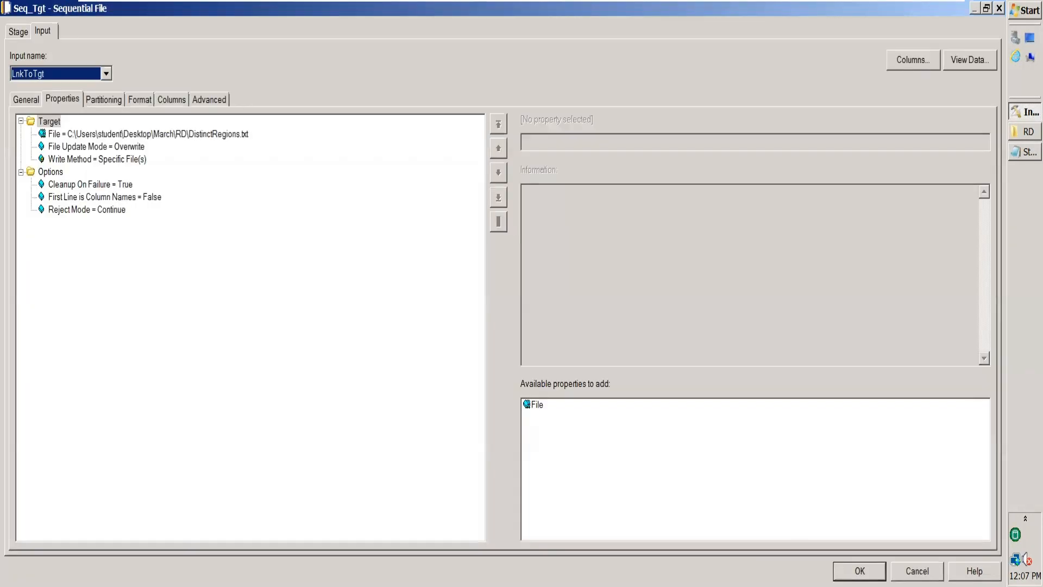
pyautogui.click(860, 571)
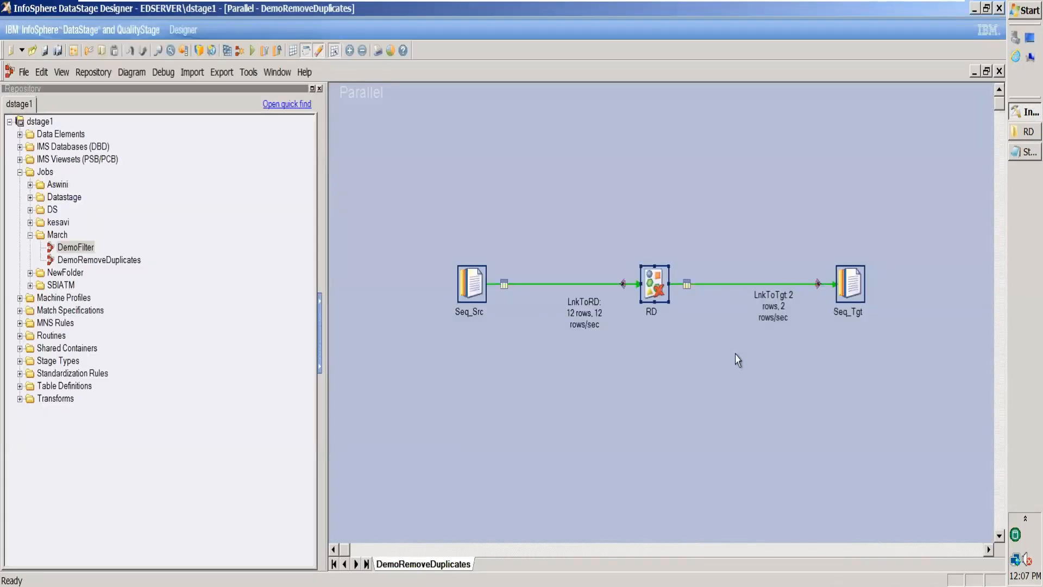
# Step: Switch to Student.txt in Notepad and insert a copy of the first three student records directly below the third record
pyautogui.click(1017, 154)
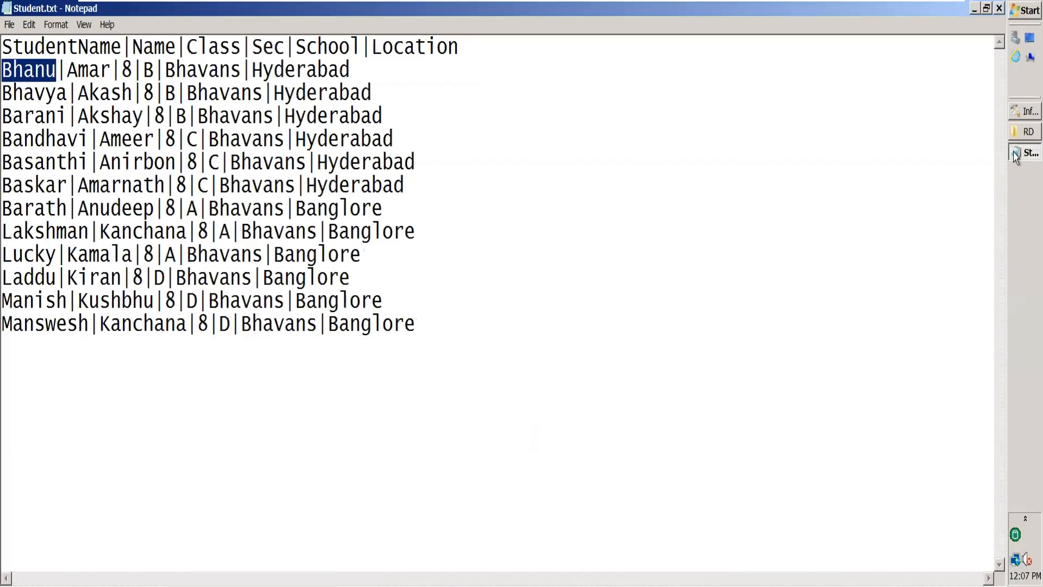
pyautogui.click(596, 223)
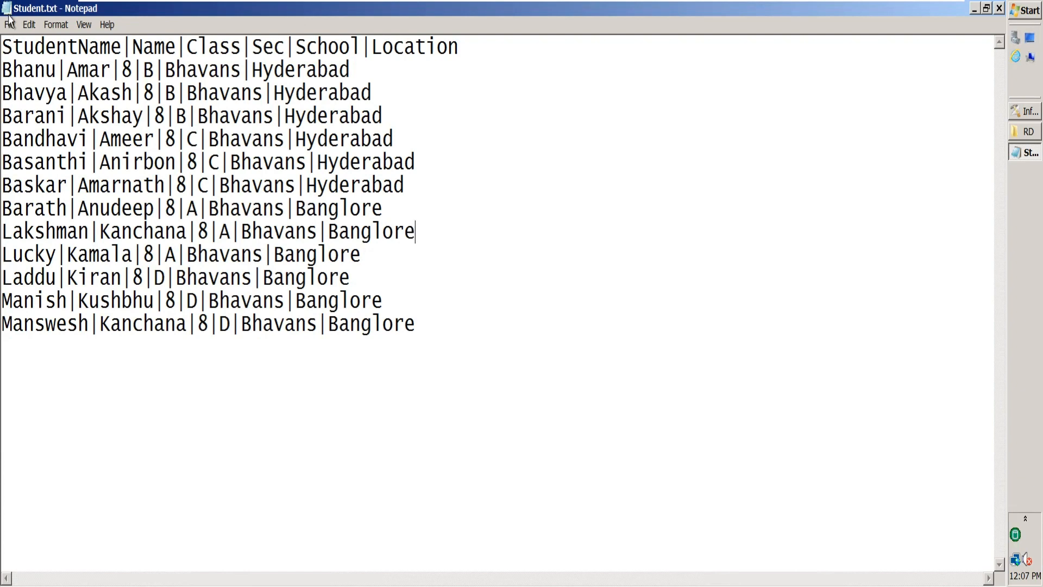
pyautogui.click(9, 73)
pyautogui.press('Home')
pyautogui.hotkey('shift', 'End')
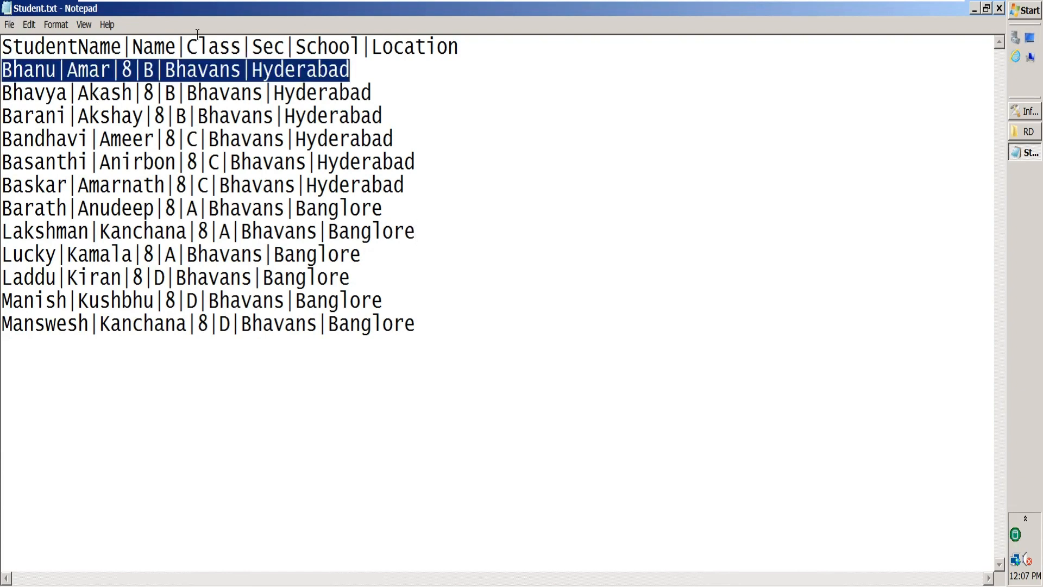
pyautogui.moveTo(384, 115); pyautogui.dragTo(2, 70)
pyautogui.hotkey('ctrl', 'c')
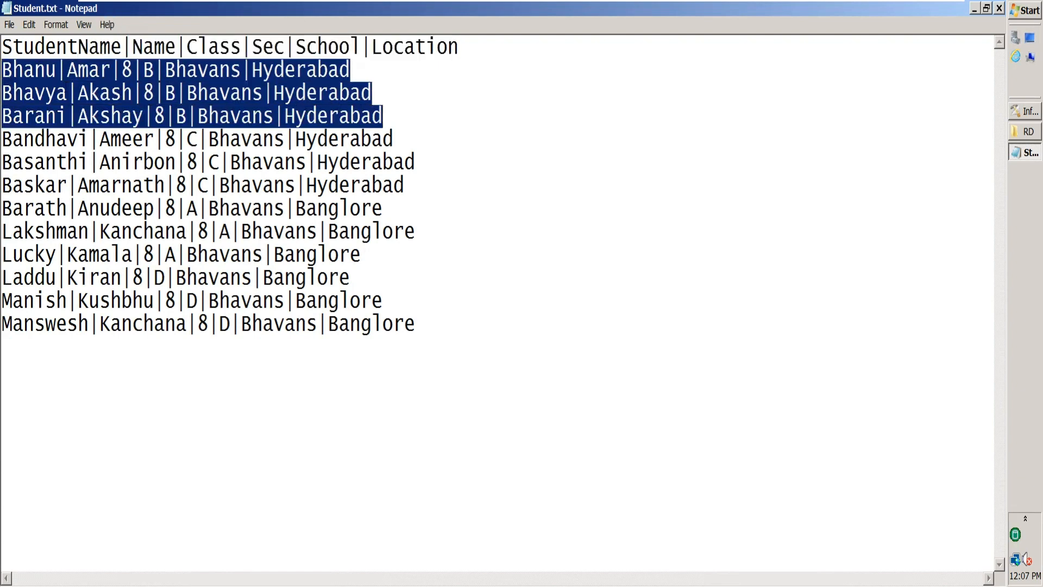
pyautogui.click(383, 116)
pyautogui.press('Return')
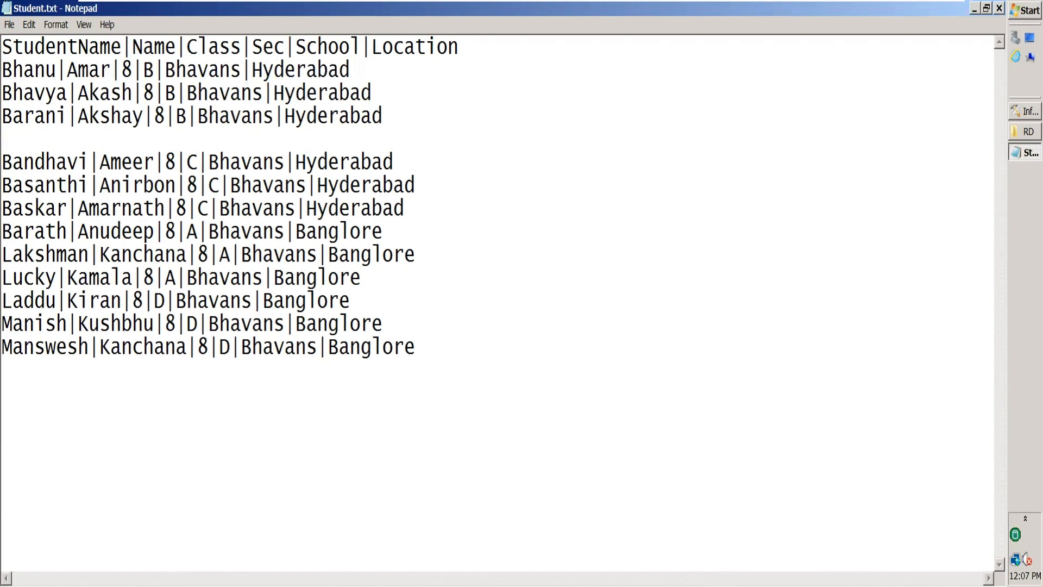
pyautogui.hotkey('ctrl', 'v')
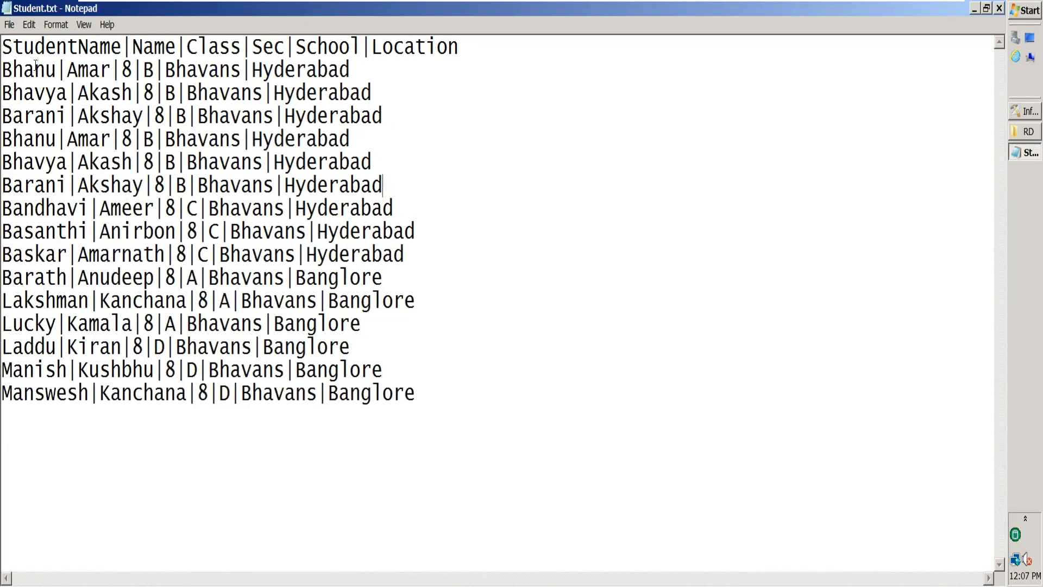
# Step: Check the three pasted student records in Student.txt against the original rows
pyautogui.press('Up')
pyautogui.press('Up')
pyautogui.press('Up')
pyautogui.press('Home')
pyautogui.hotkey('shift', 'End')
pyautogui.doubleClick(28, 185)
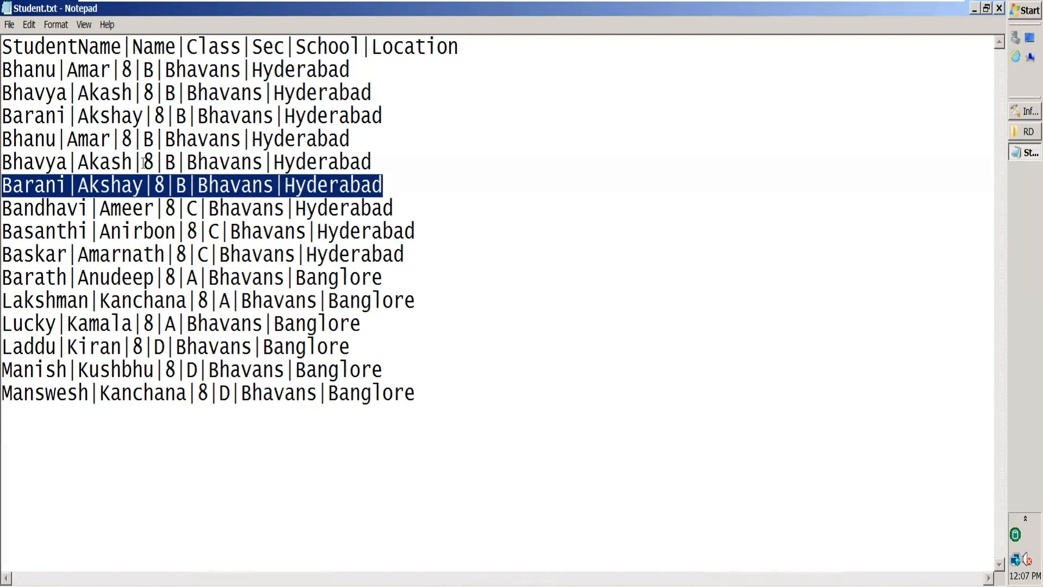
pyautogui.press('End')
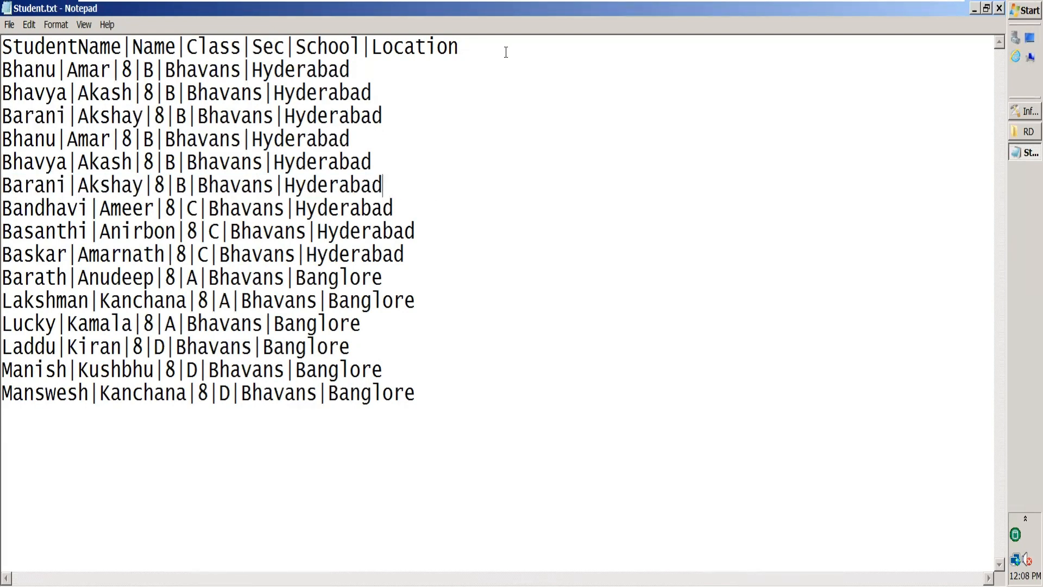
pyautogui.click(506, 52)
pyautogui.write('|')
pyautogui.write('Date')
pyautogui.click(377, 74)
pyautogui.write('|')
pyautogui.press('BackSpace')
pyautogui.click(539, 55)
pyautogui.press('BackSpace')
pyautogui.press('BackSpace')
pyautogui.press('BackSpace')
pyautogui.press('BackSpace')
pyautogui.press('BackSpace')
# Step: Compare the first three student records with their repeated rows in Student.txt and examine the whole file
pyautogui.moveTo(6, 69); pyautogui.dragTo(351, 70)
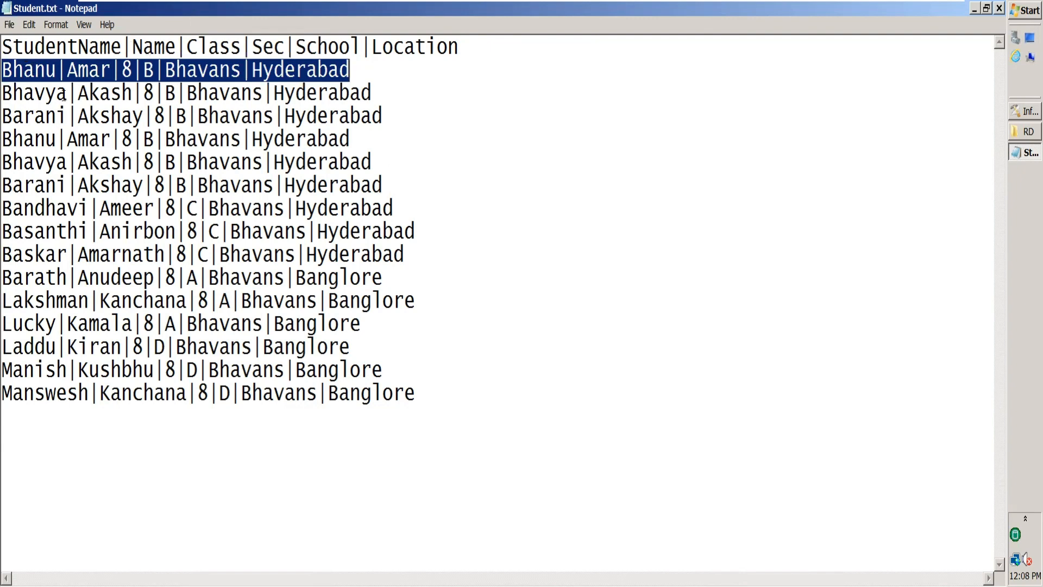
pyautogui.doubleClick(46, 71)
pyautogui.doubleClick(35, 140)
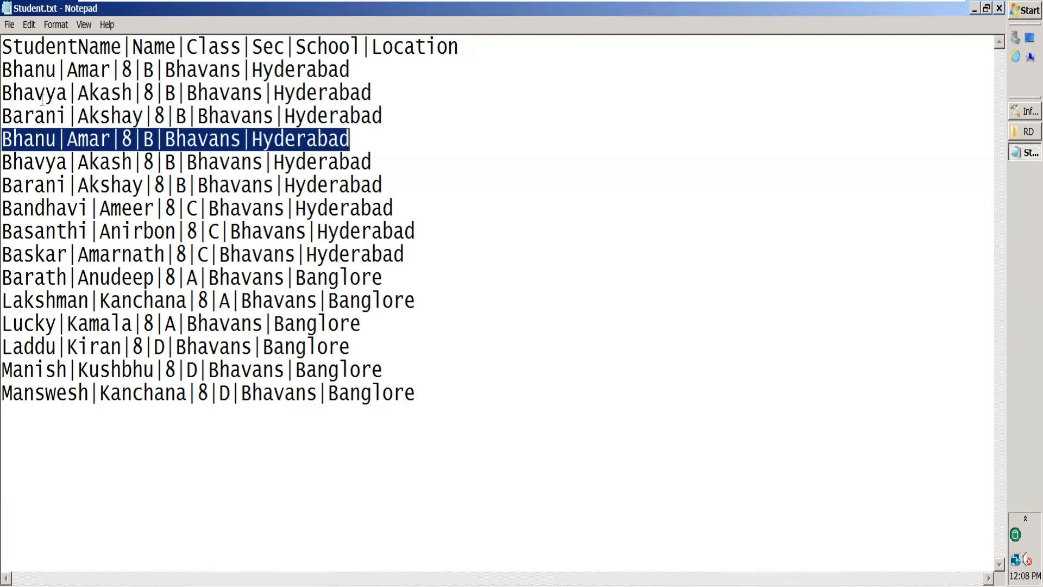
pyautogui.click(41, 100)
pyautogui.doubleClick(40, 103)
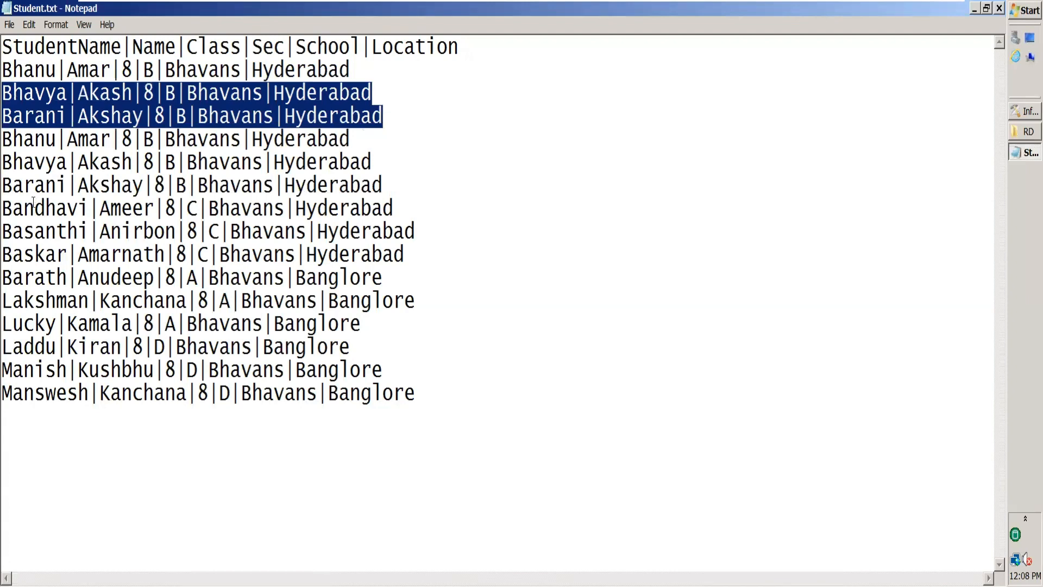
pyautogui.moveTo(435, 392); pyautogui.dragTo(8, 50)
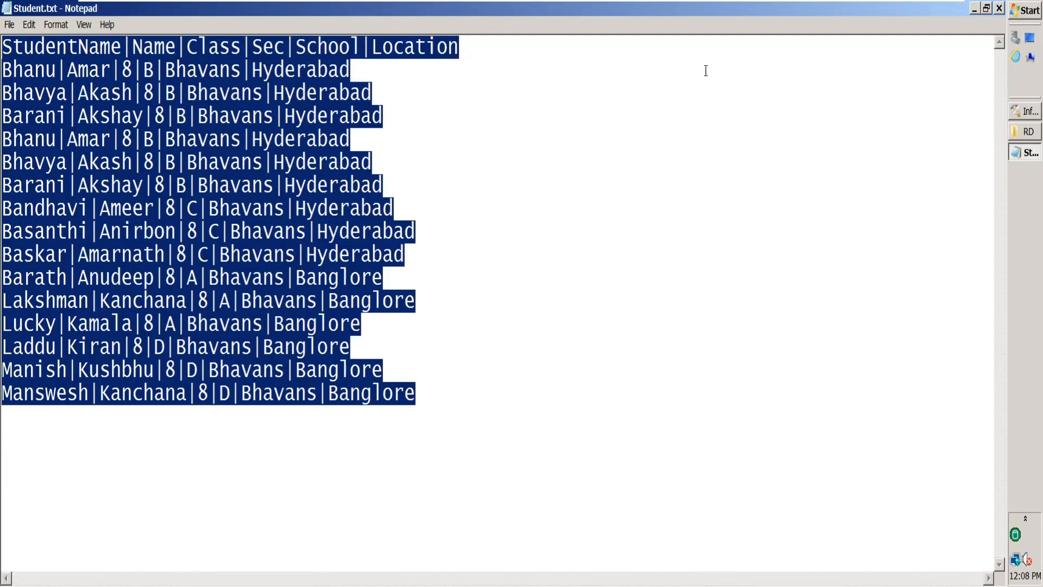
pyautogui.click(849, 181)
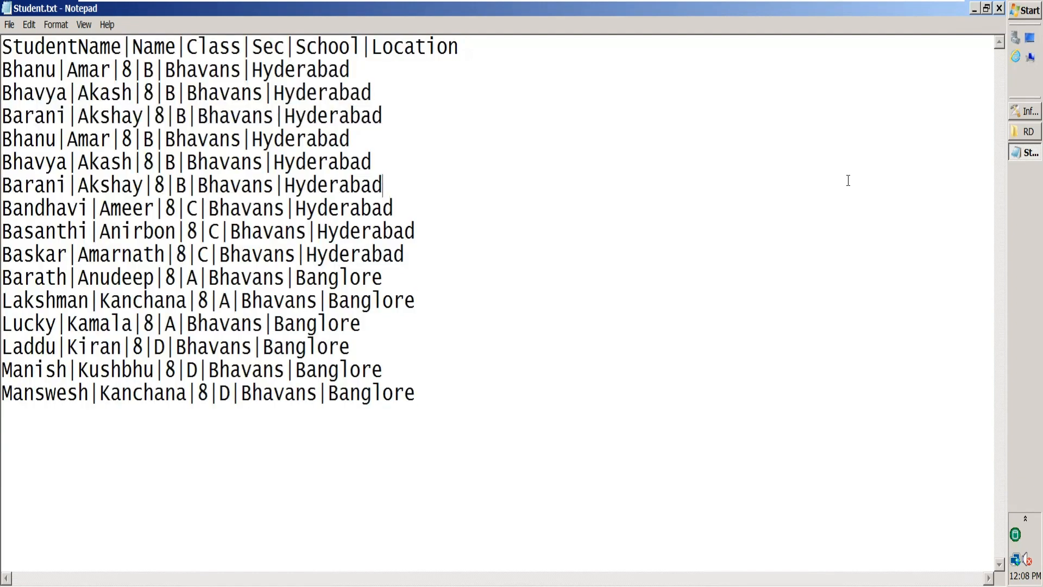
# Step: Switch to DataStage Designer, set the RD stage's duplicate key to StudentName, and select its Duplicate To Retain option
pyautogui.click(1015, 135)
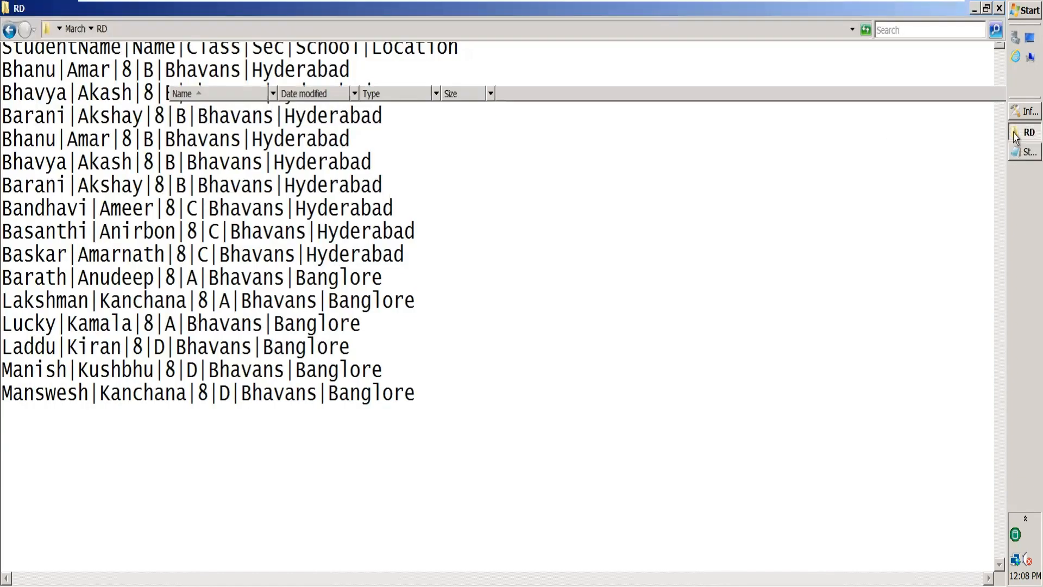
pyautogui.click(1017, 113)
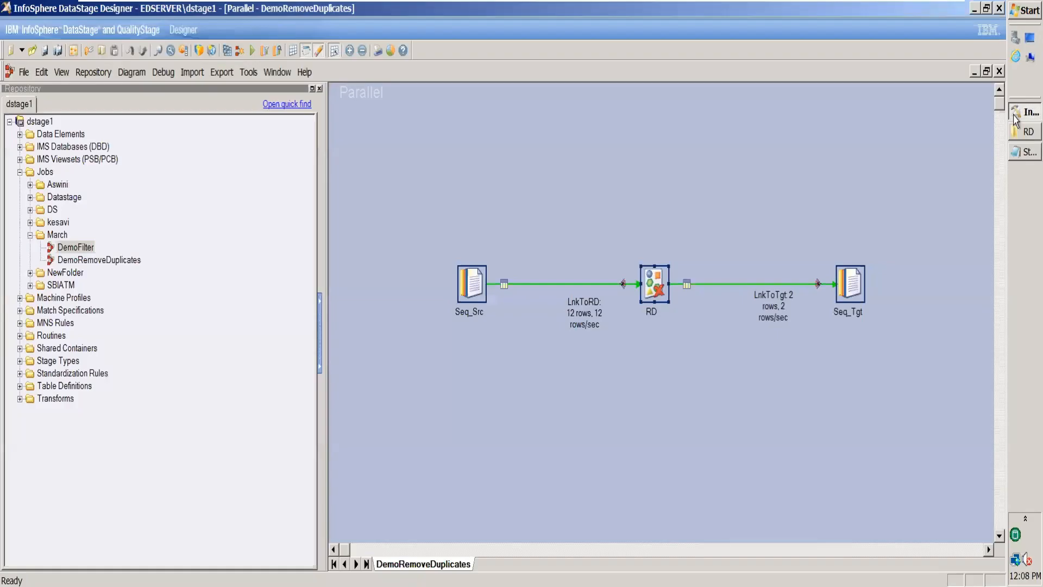
pyautogui.doubleClick(657, 275)
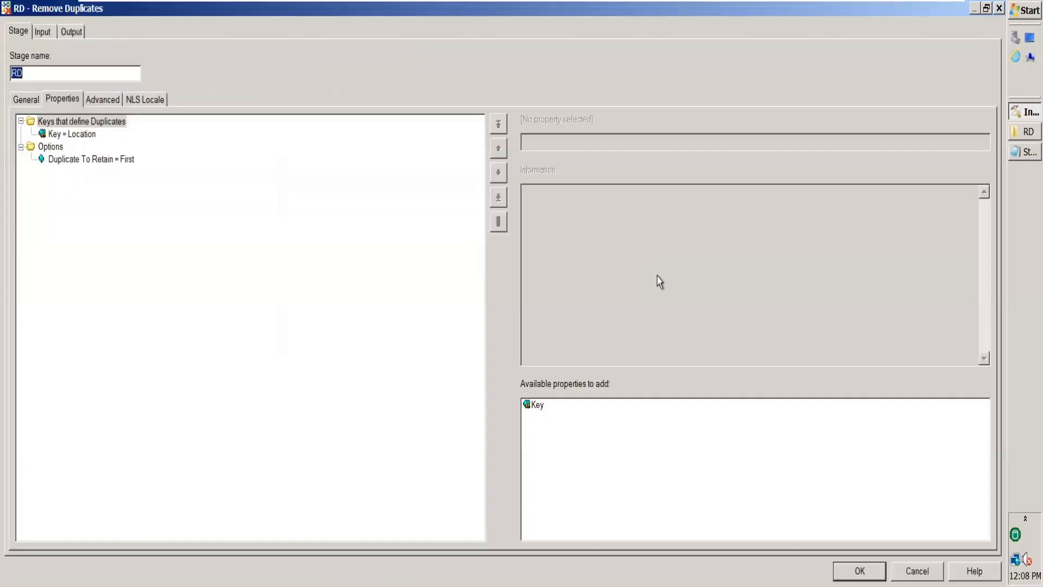
pyautogui.click(81, 134)
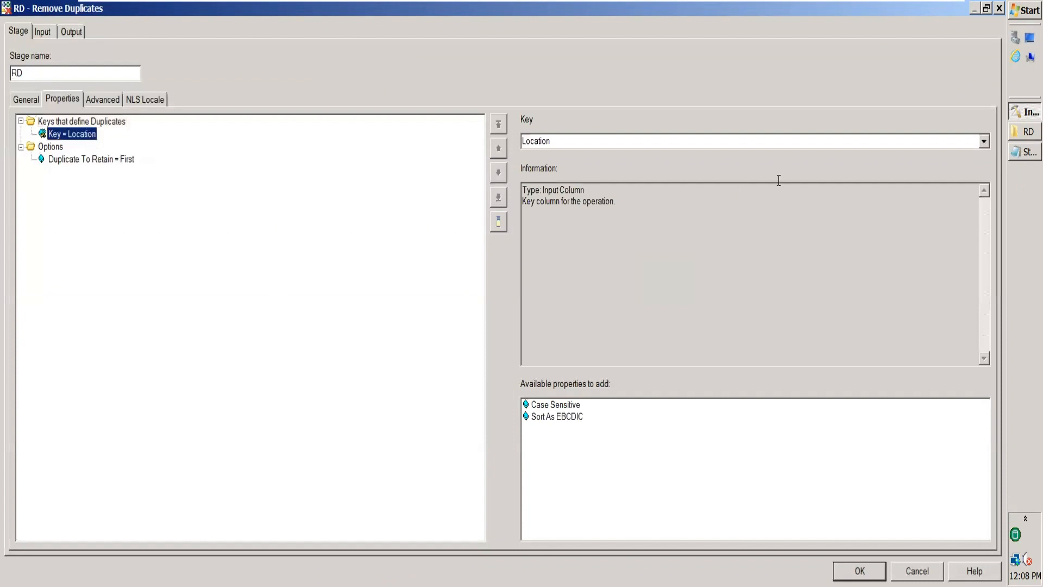
pyautogui.click(984, 141)
pyautogui.click(631, 212)
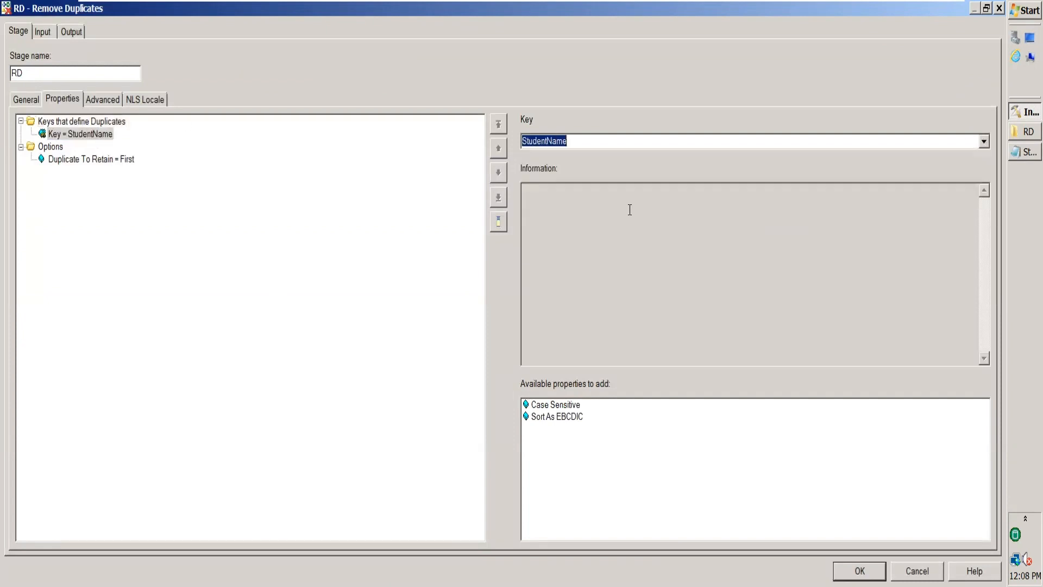
pyautogui.click(90, 160)
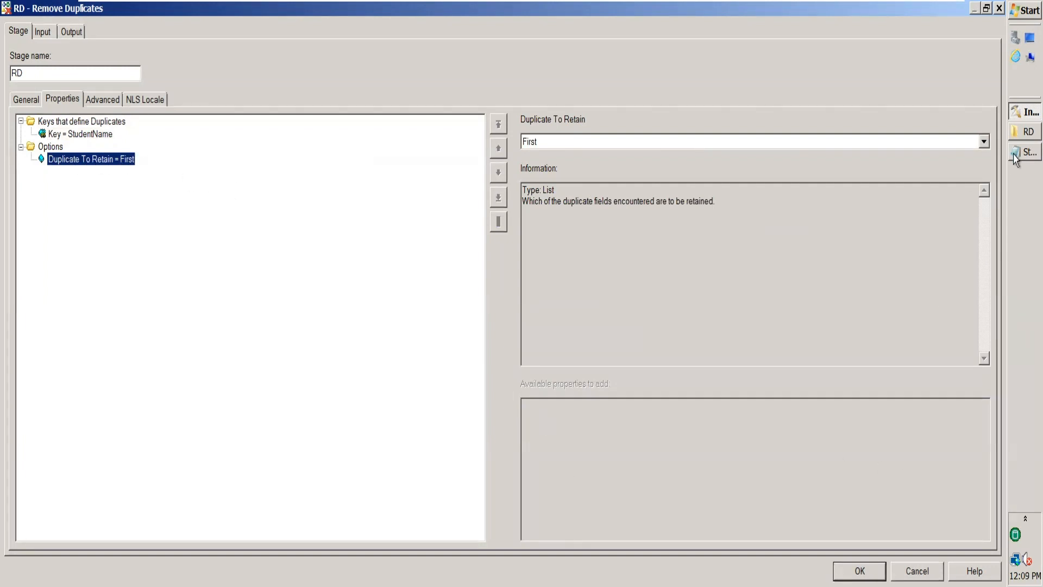
# Step: Switch to Student.txt in Notepad and change the Location of the fourth student record to Bangalore
pyautogui.click(1014, 137)
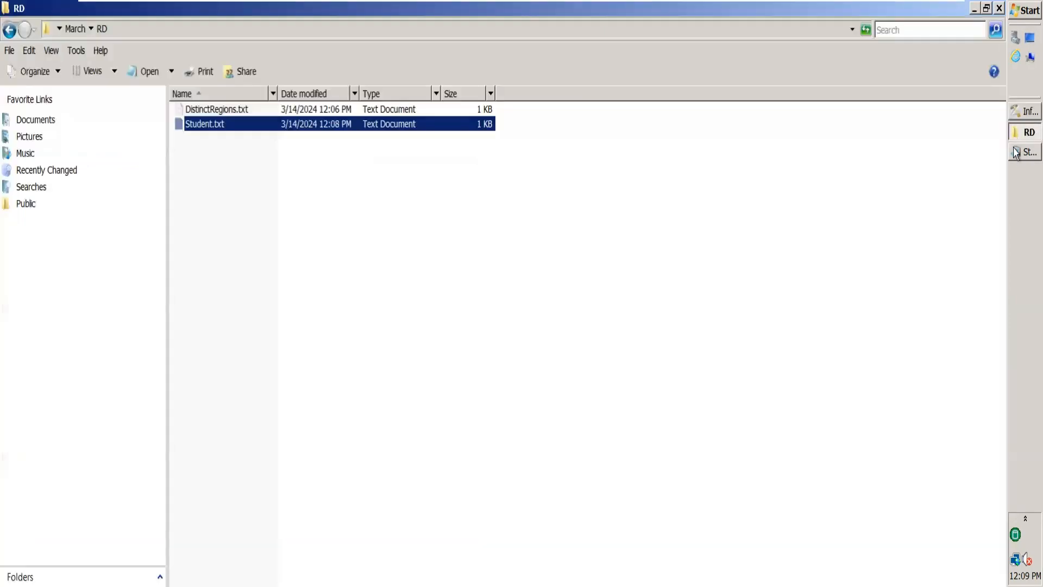
pyautogui.click(1014, 155)
pyautogui.click(407, 144)
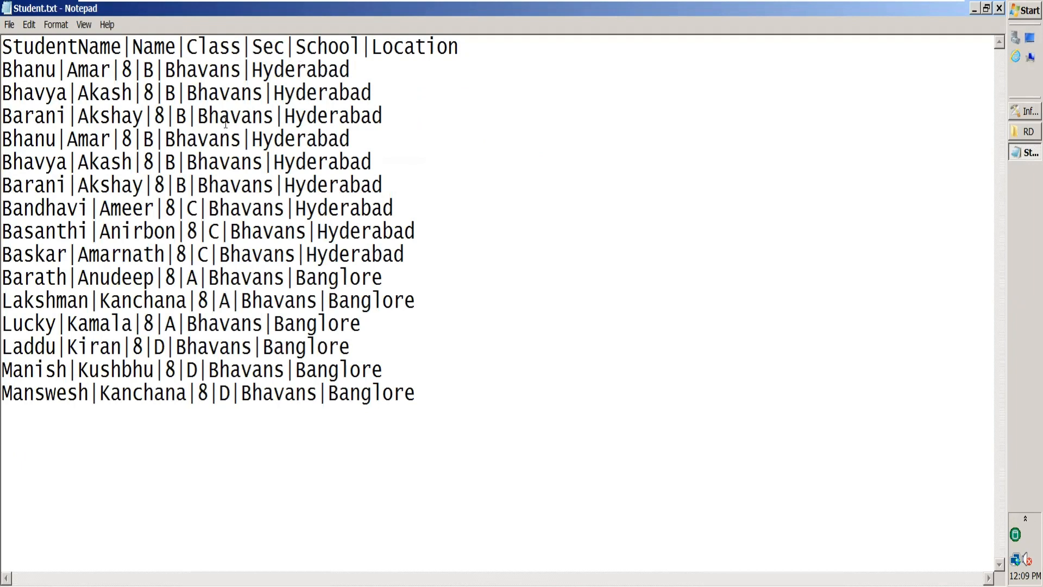
pyautogui.hotkey('shift', 'Home')
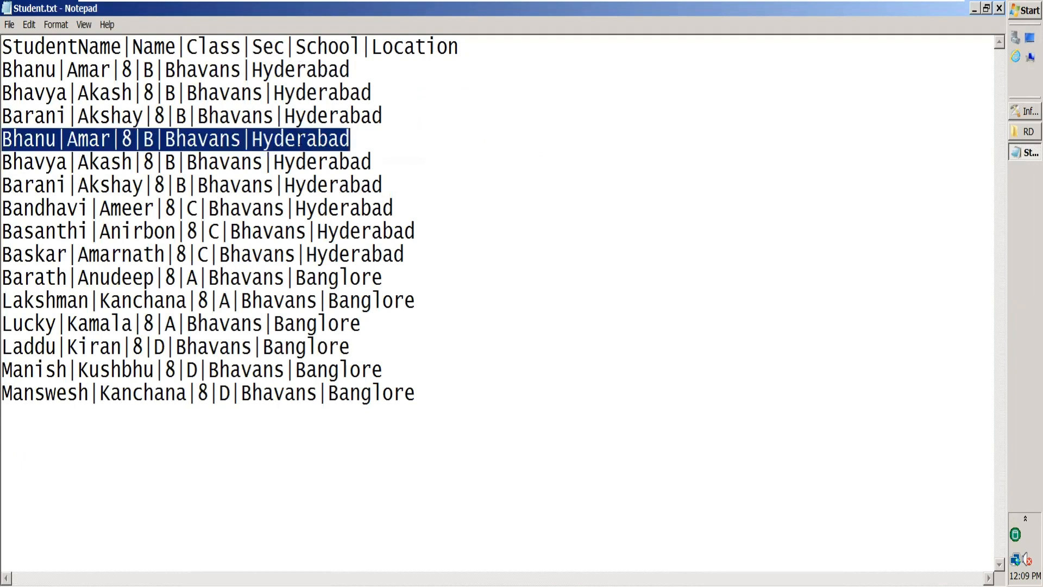
pyautogui.click(367, 143)
pyautogui.press('BackSpace')
pyautogui.press('BackSpace')
pyautogui.press('BackSpace')
pyautogui.press('BackSpace')
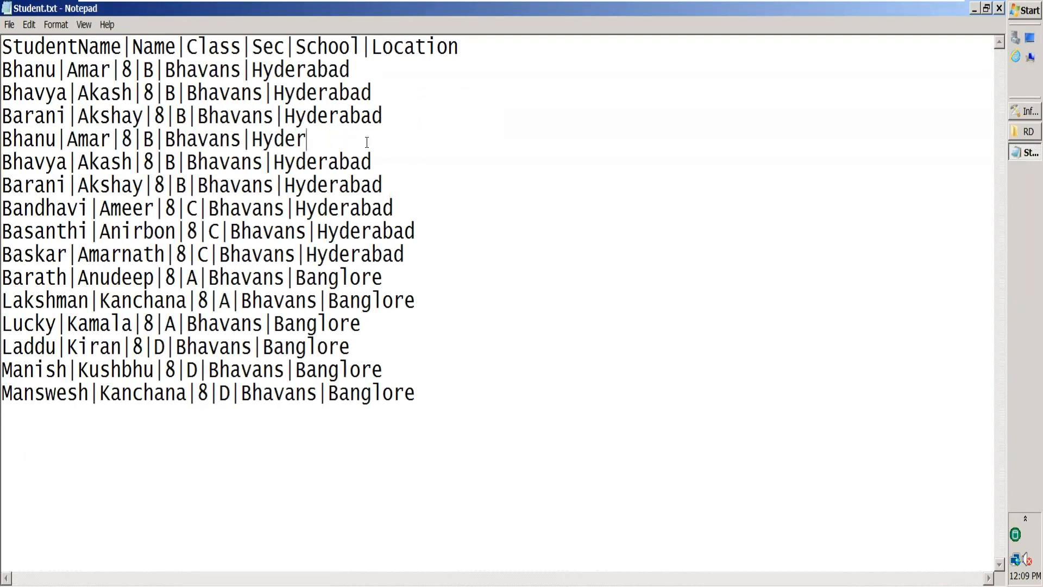
pyautogui.hotkey('shift', 'Home')
pyautogui.click(361, 136)
pyautogui.press('BackSpace')
pyautogui.press('BackSpace')
pyautogui.press('BackSpace')
pyautogui.press('BackSpace')
pyautogui.press('BackSpace')
pyautogui.write('Bang')
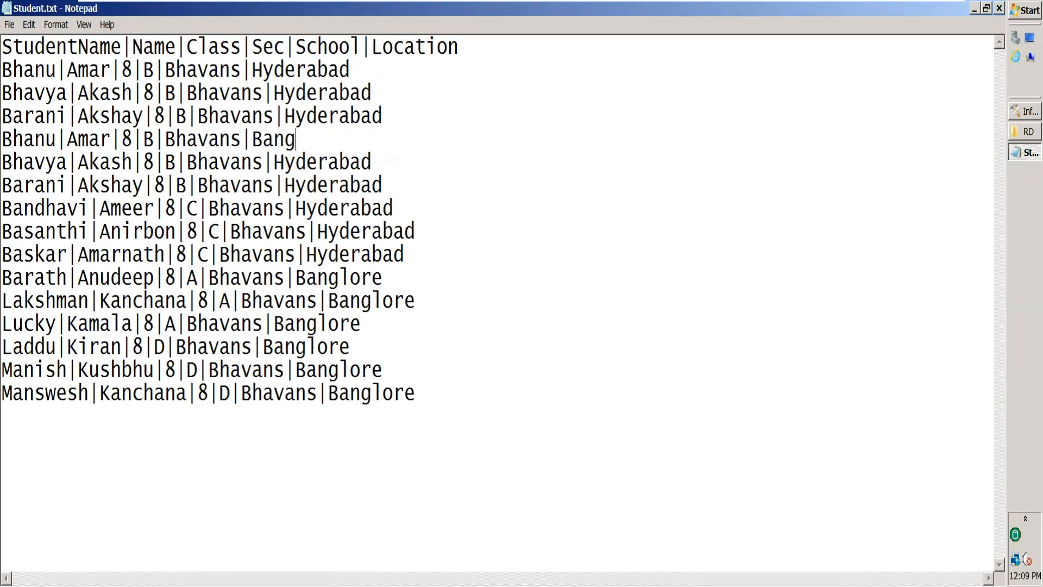
pyautogui.write('alore')
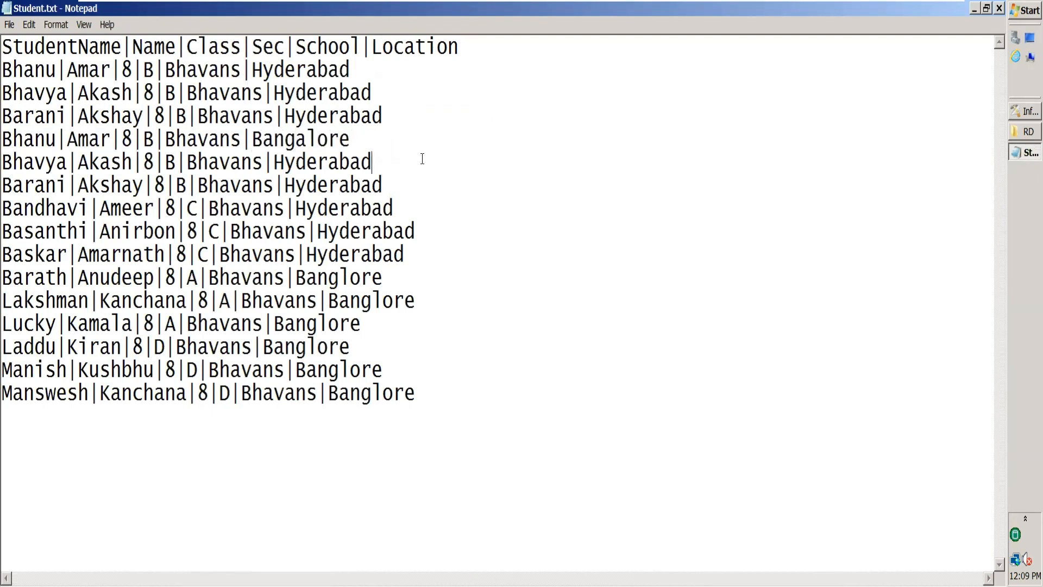
# Step: Compare the first and fourth student records in Student.txt, which share a StudentName but have different locations
pyautogui.doubleClick(283, 68)
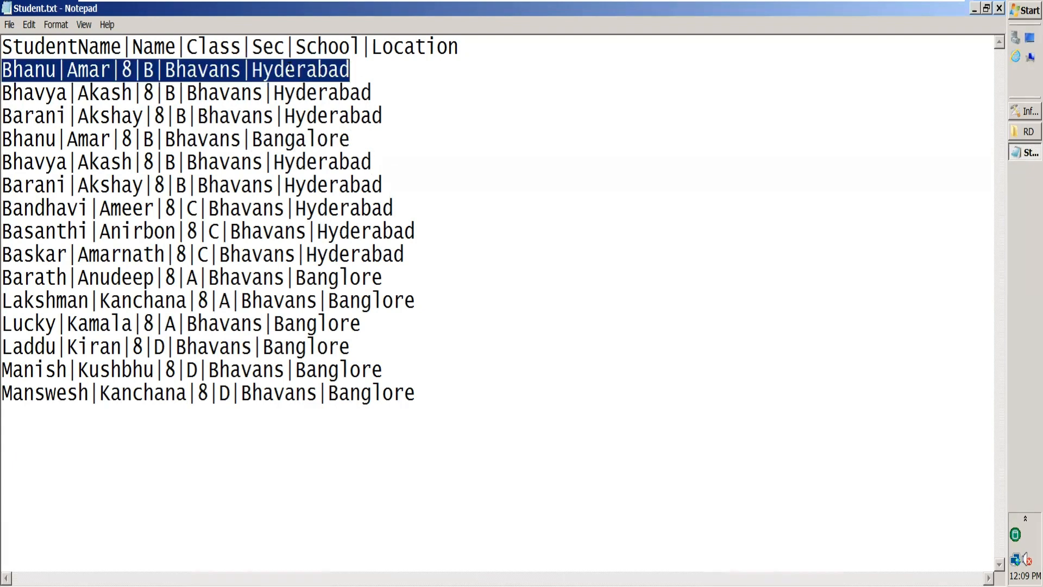
pyautogui.doubleClick(295, 135)
pyautogui.click(359, 141)
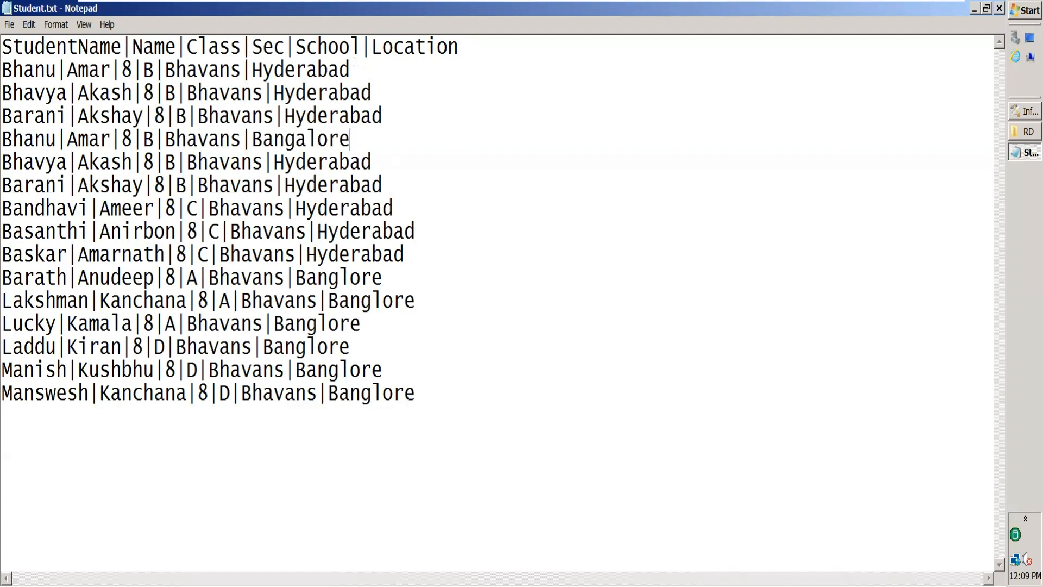
pyautogui.moveTo(355, 62); pyautogui.dragTo(3, 46)
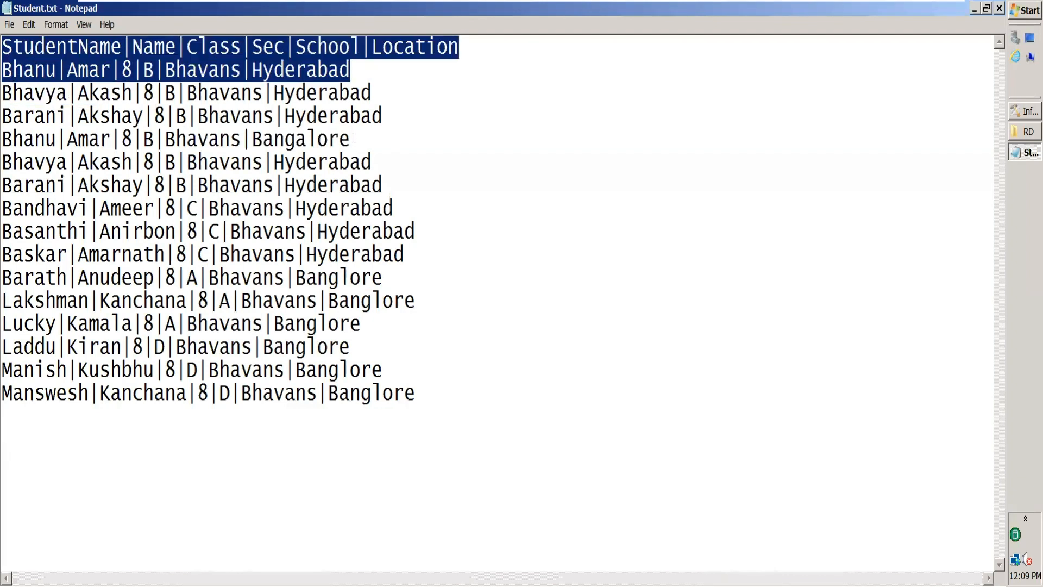
pyautogui.moveTo(354, 138); pyautogui.dragTo(6, 139)
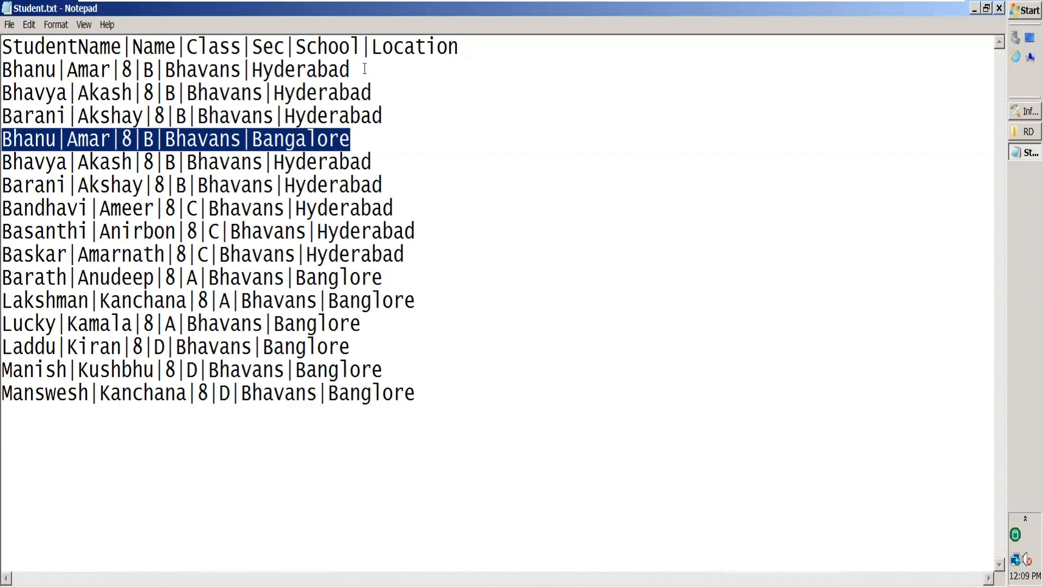
pyautogui.moveTo(365, 67); pyautogui.dragTo(45, 68)
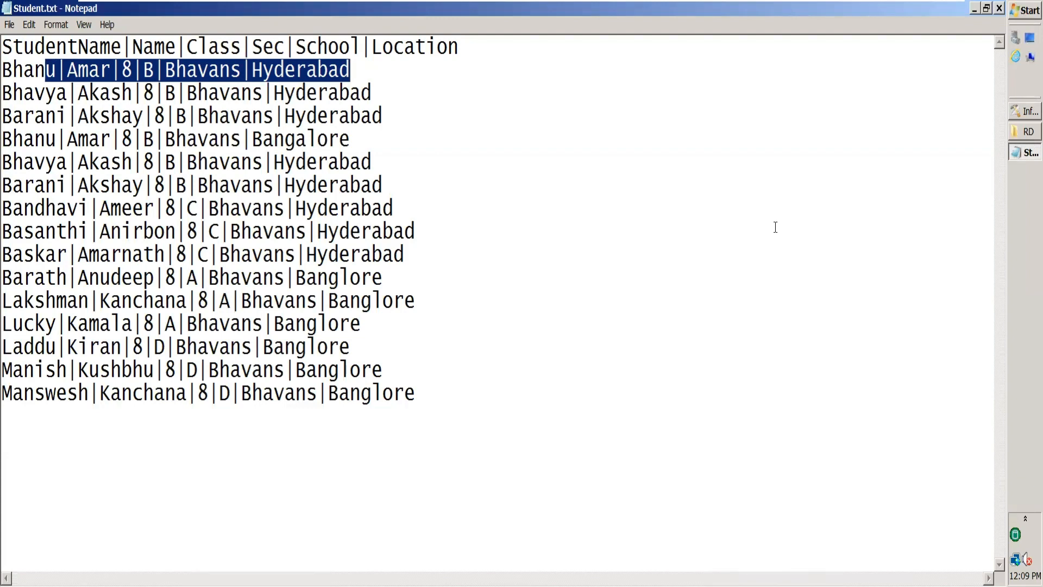
# Step: Switch back to the RD stage in DataStage Designer, try Last for Duplicate To Retain, and set it back to First
pyautogui.click(1015, 117)
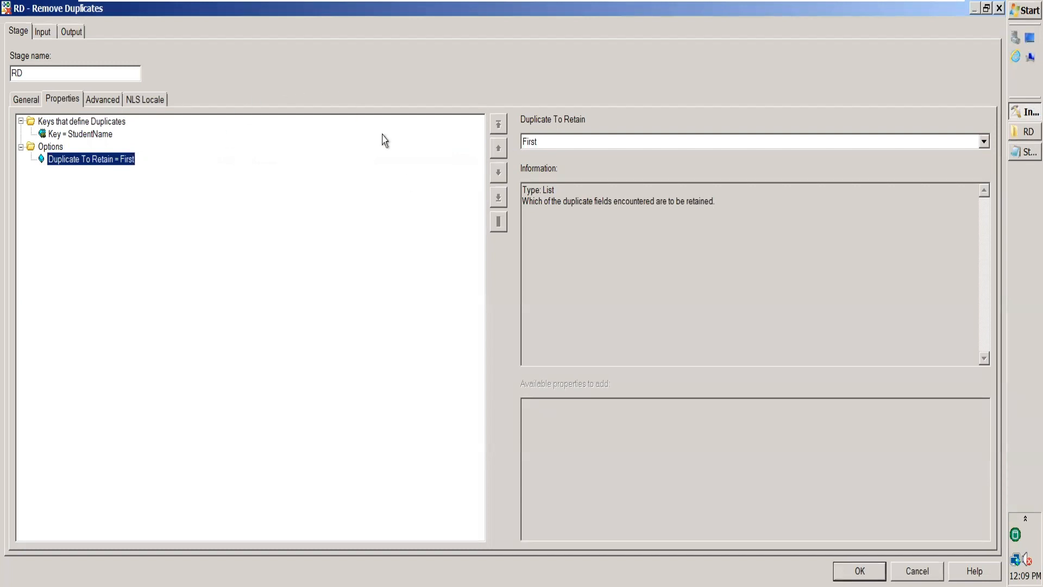
pyautogui.click(984, 142)
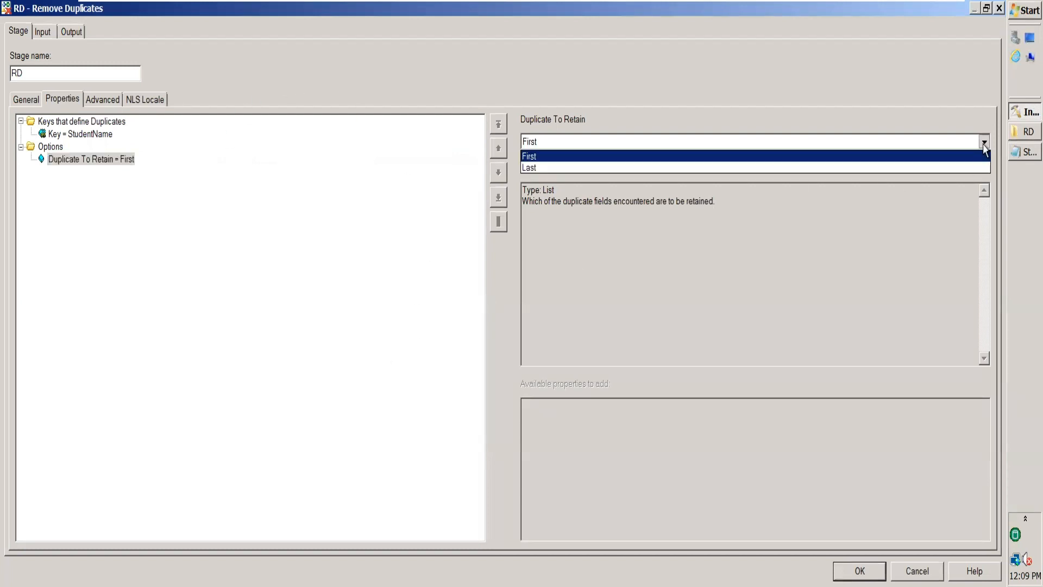
pyautogui.click(963, 169)
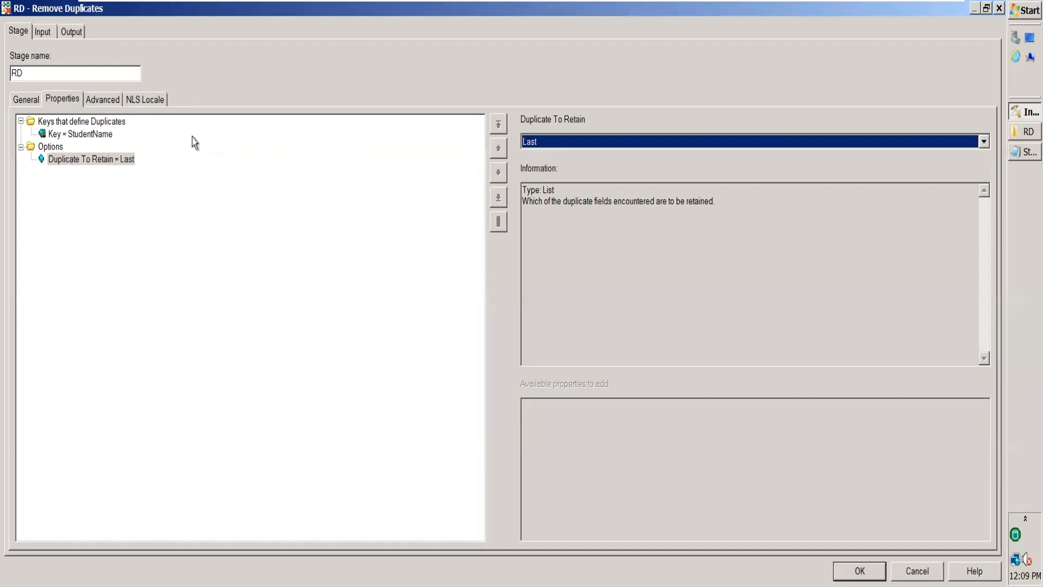
pyautogui.click(652, 146)
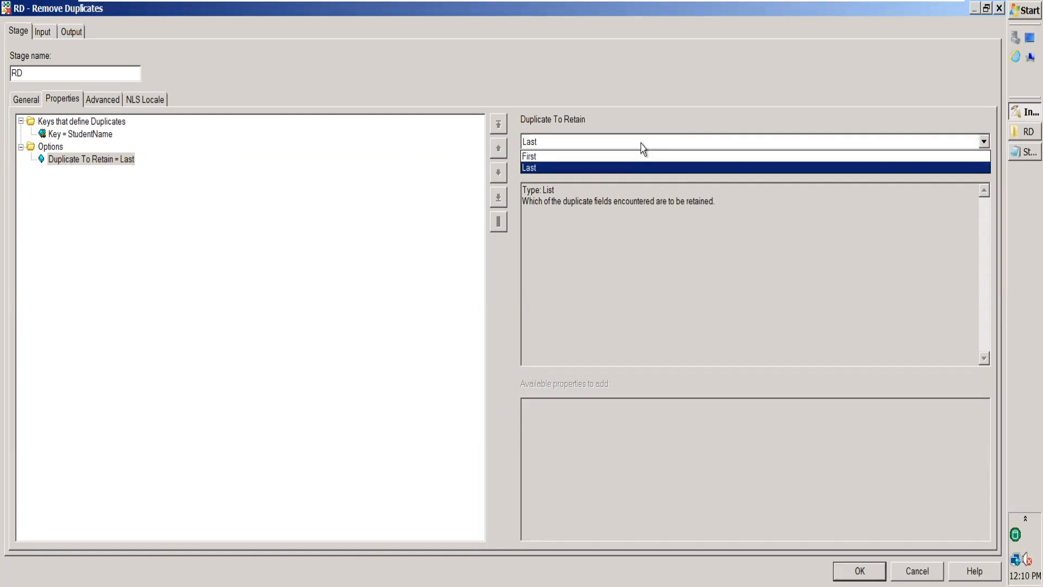
pyautogui.click(612, 159)
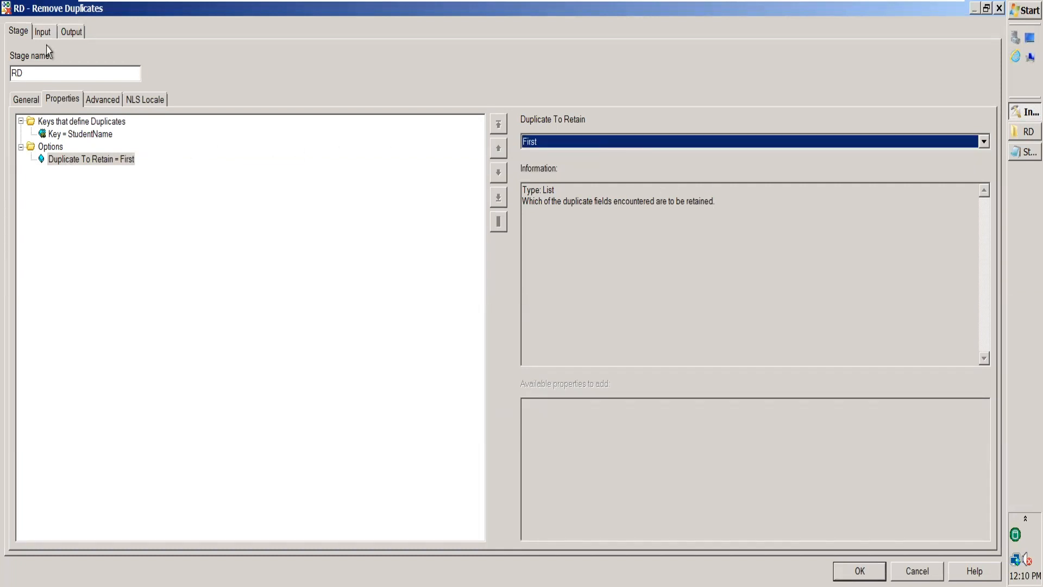
# Step: In the RD stage's output mapping, delete the Location column from LnkToTgt and map all LnkToRD columns to it
pyautogui.click(66, 34)
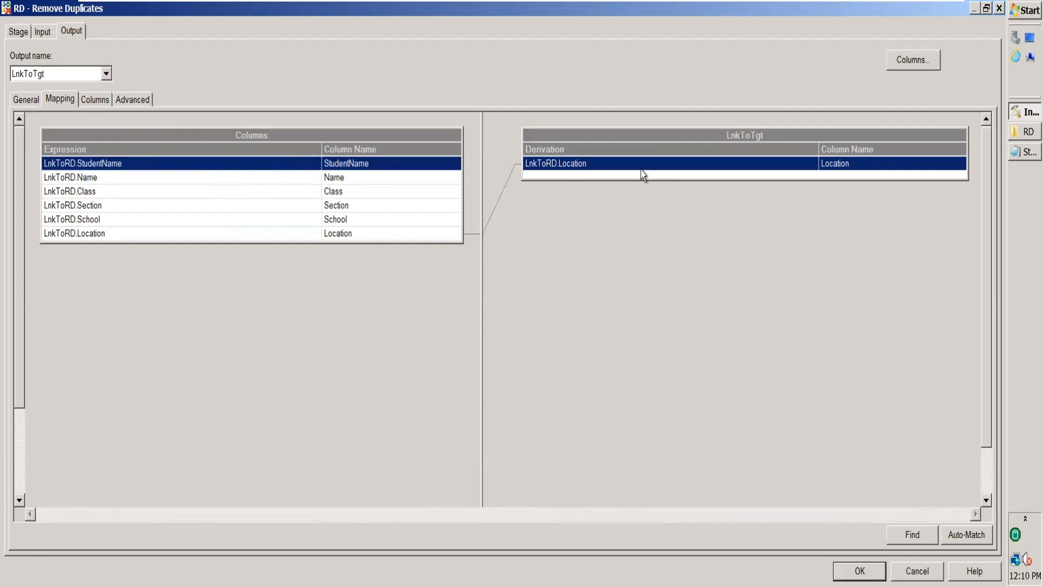
pyautogui.click(617, 166)
pyautogui.press('Delete')
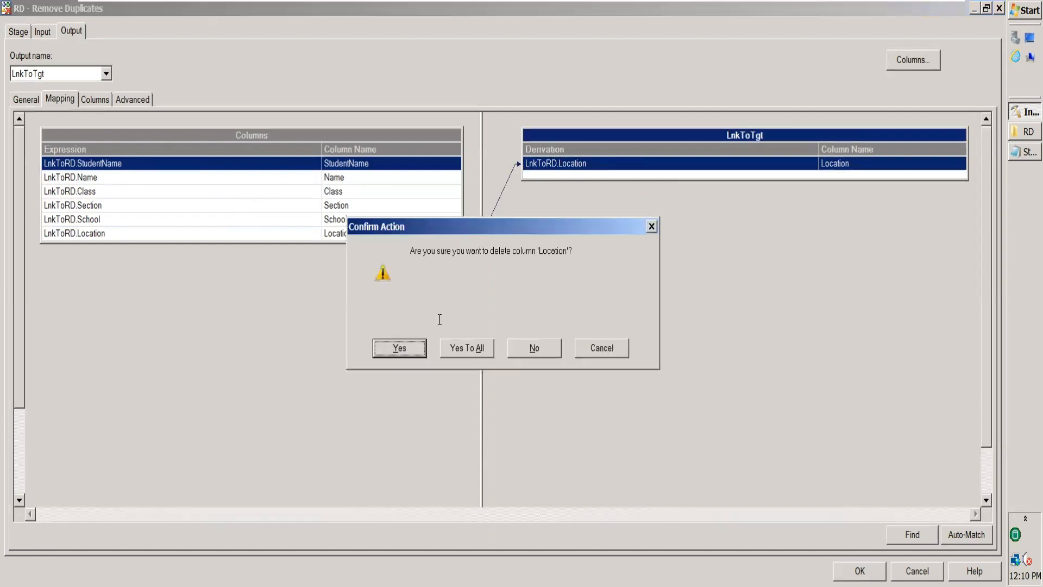
pyautogui.click(405, 351)
pyautogui.moveTo(196, 141); pyautogui.dragTo(531, 171)
pyautogui.click(860, 571)
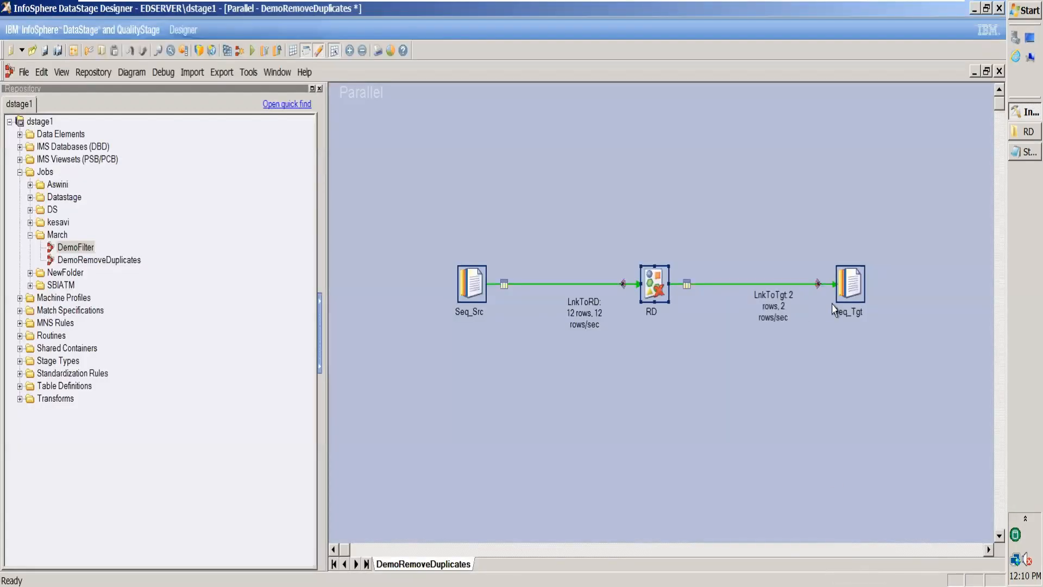
# Step: Set the Seq_Tgt stage's target file to C:\Users\student\Desktop\March\RD\DistinctStudents.txt
pyautogui.doubleClick(854, 280)
pyautogui.click(246, 135)
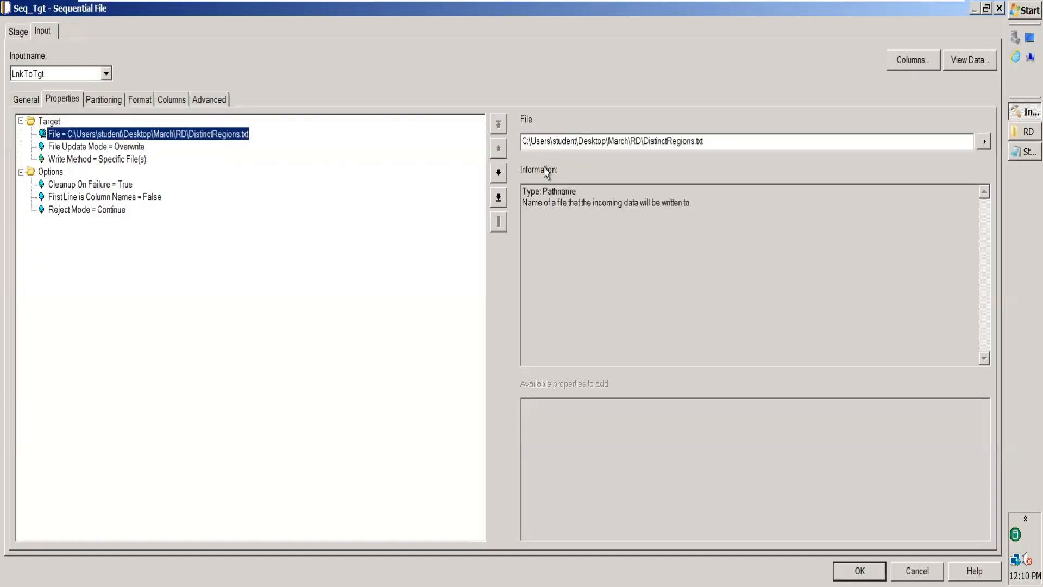
pyautogui.click(694, 142)
pyautogui.press('BackSpace')
pyautogui.press('BackSpace')
pyautogui.press('BackSpace')
pyautogui.press('BackSpace')
pyautogui.press('BackSpace')
pyautogui.press('BackSpace')
pyautogui.press('BackSpace')
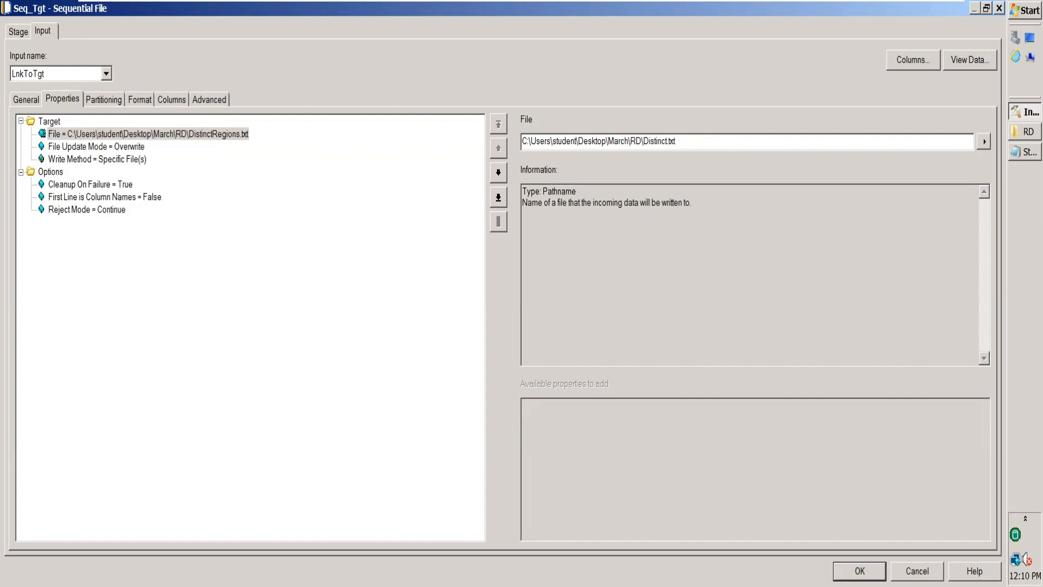
pyautogui.write('Students')
pyautogui.click(860, 571)
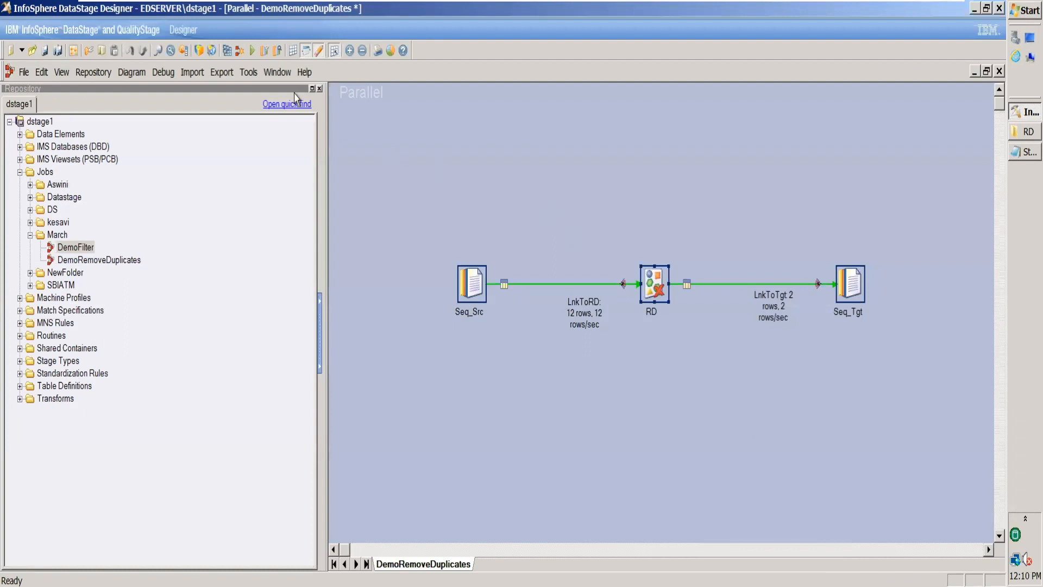
# Step: Compile the DemoRemoveDuplicates job and run it
pyautogui.click(227, 50)
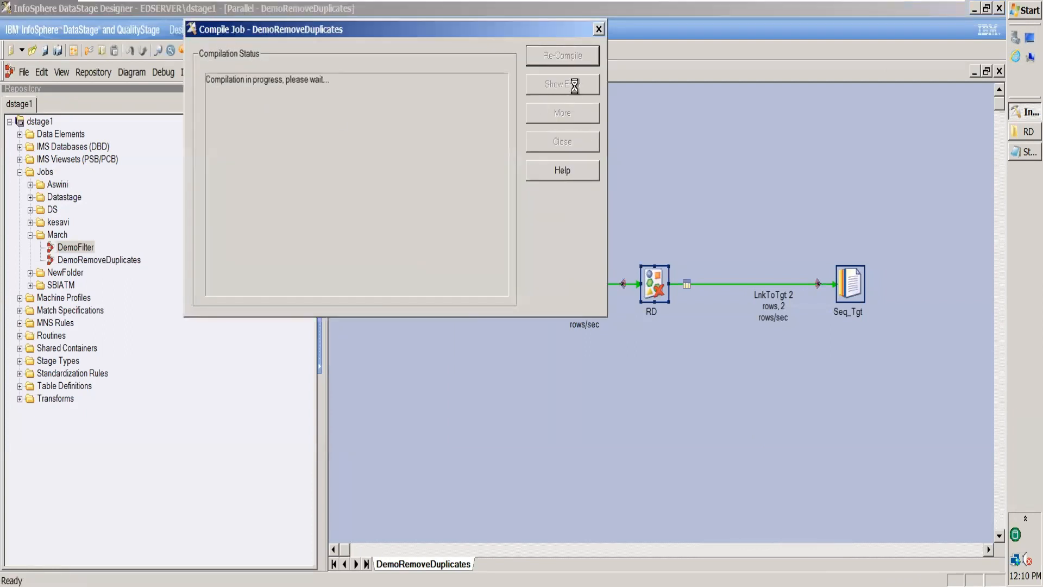
pyautogui.click(566, 141)
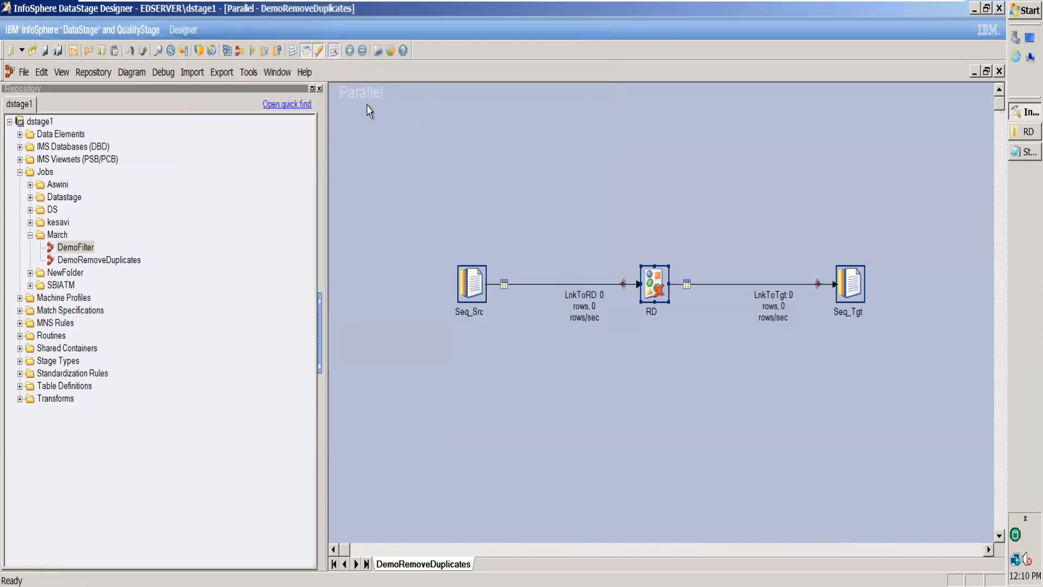
pyautogui.click(252, 50)
pyautogui.click(210, 368)
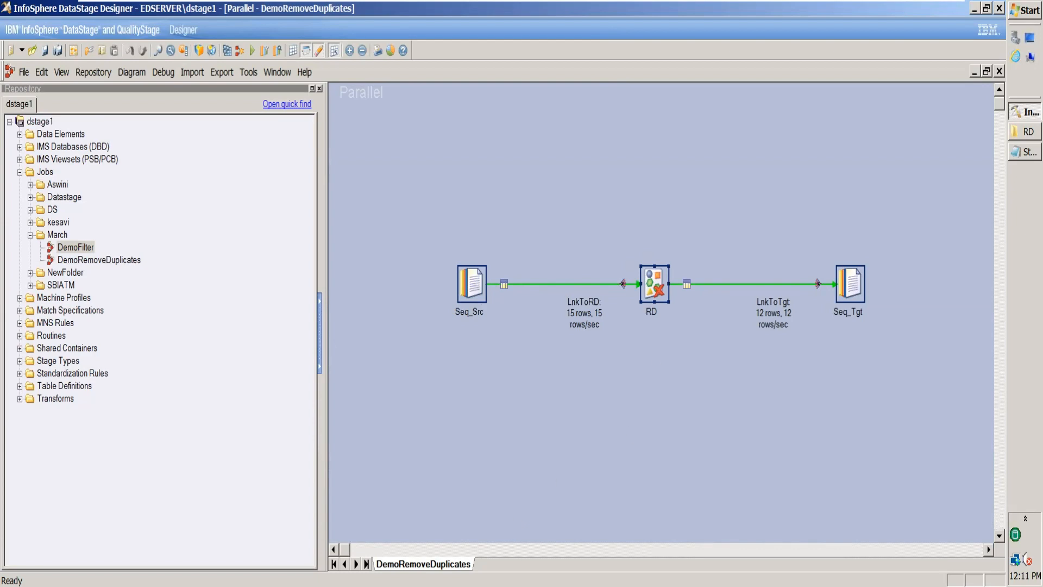
# Step: Bring up Student.txt in Notepad, then leave the virtual machine and create a blank workbook in Excel on the host
pyautogui.click(1015, 158)
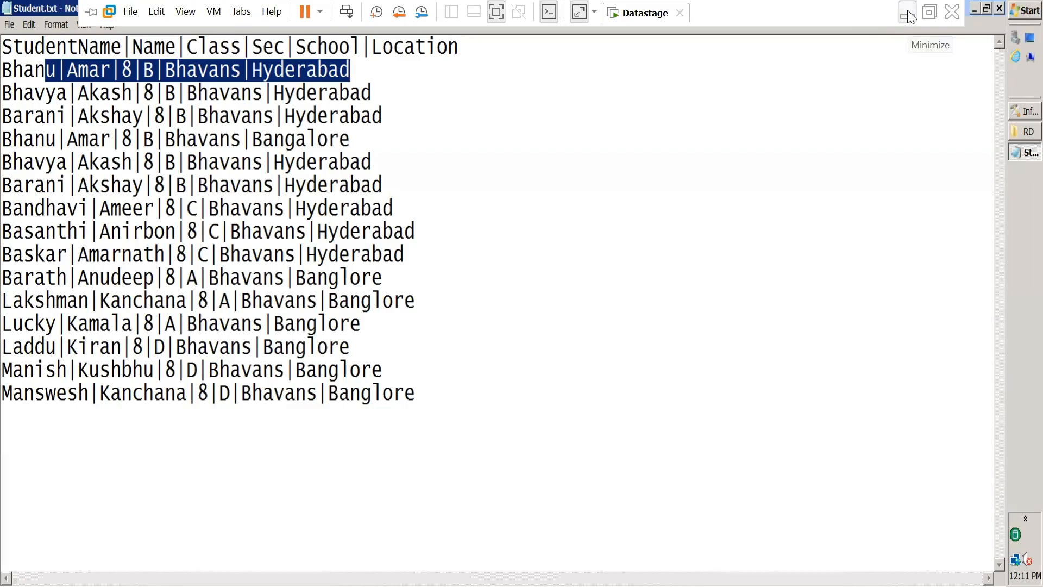
pyautogui.click(908, 13)
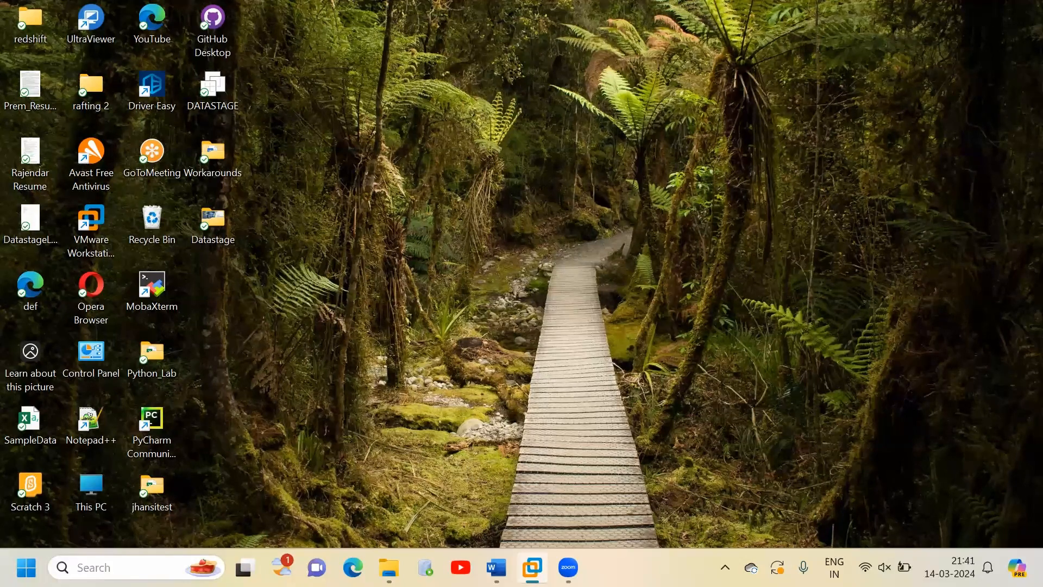
pyautogui.press('super+s')
pyautogui.write('excel')
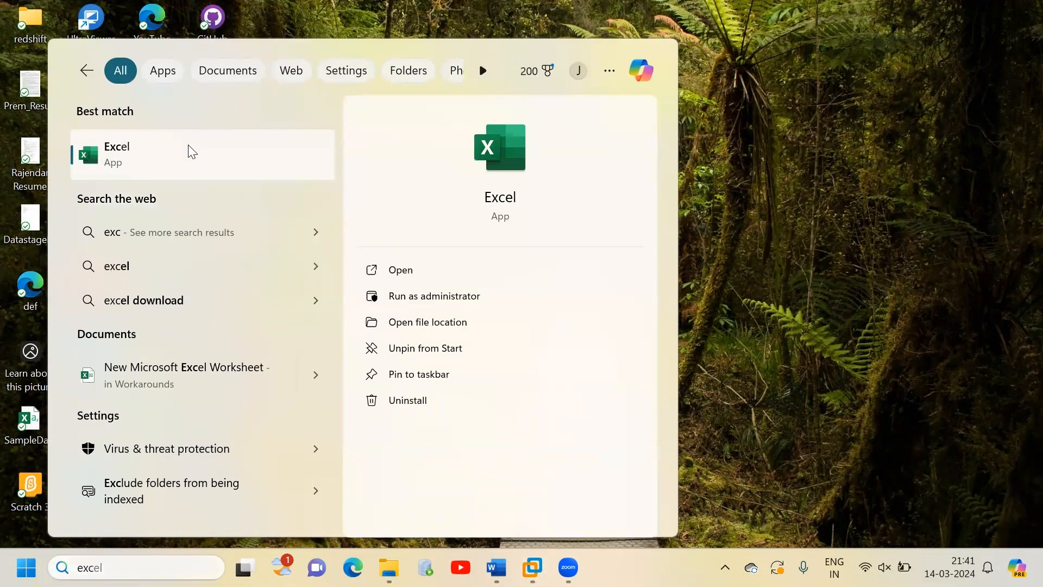
pyautogui.click(190, 150)
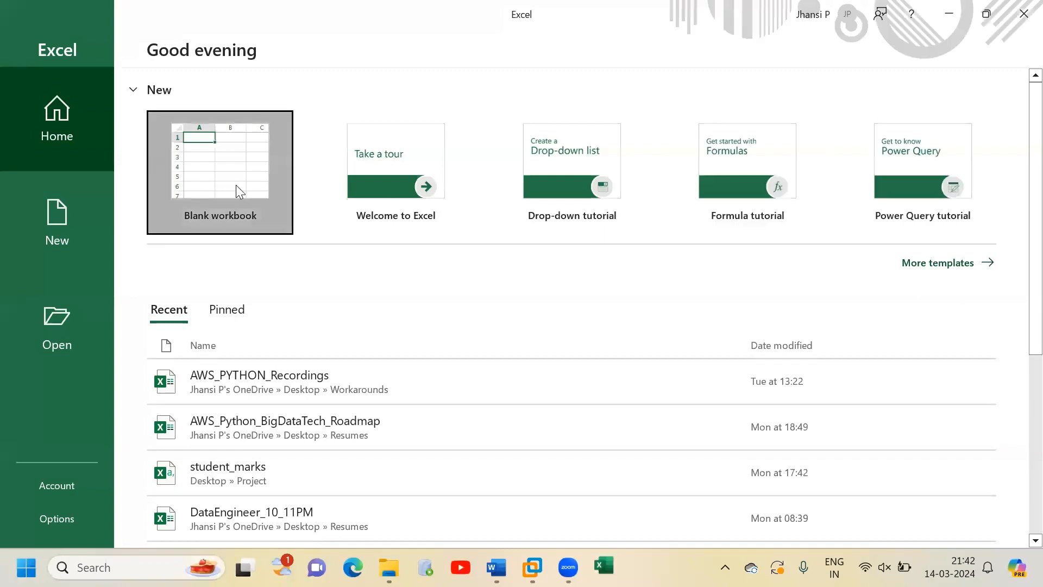
pyautogui.click(236, 185)
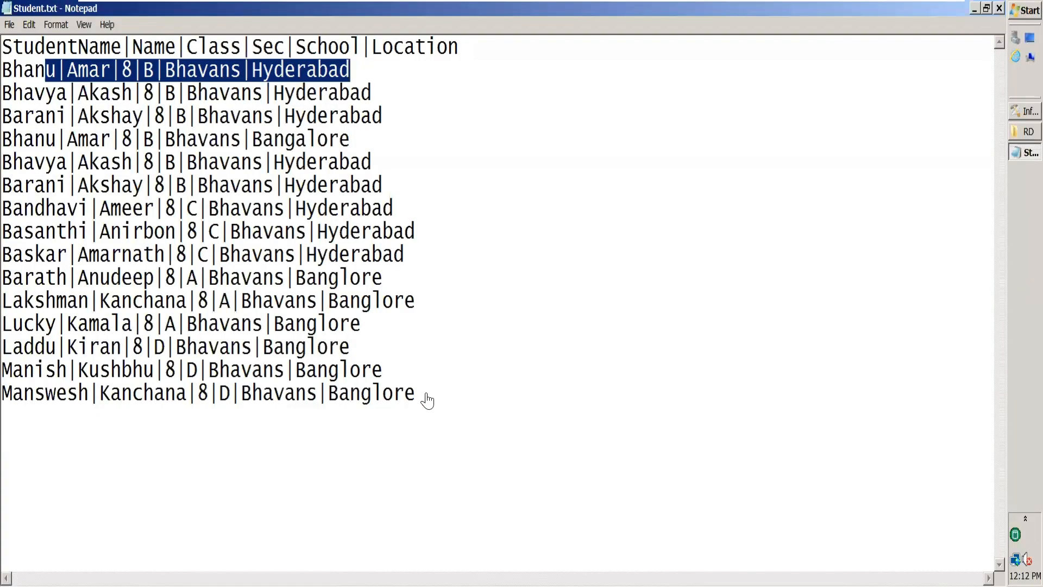
# Step: Copy the whole contents of Student.txt from Notepad and paste them into Sheet1 of the Excel workbook starting at cell A1
pyautogui.click(219, 162)
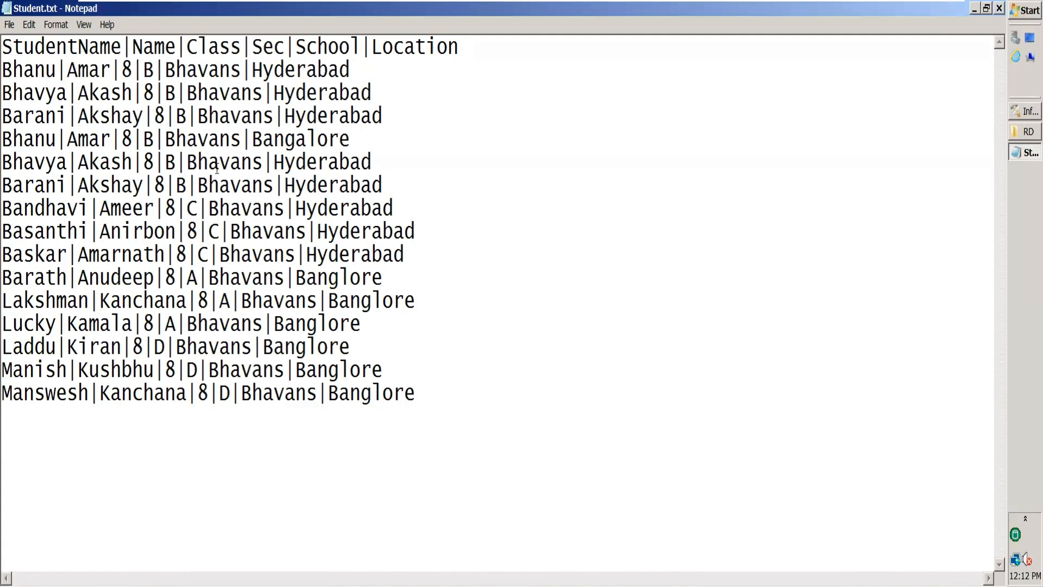
pyautogui.hotkey('ctrl', 'a')
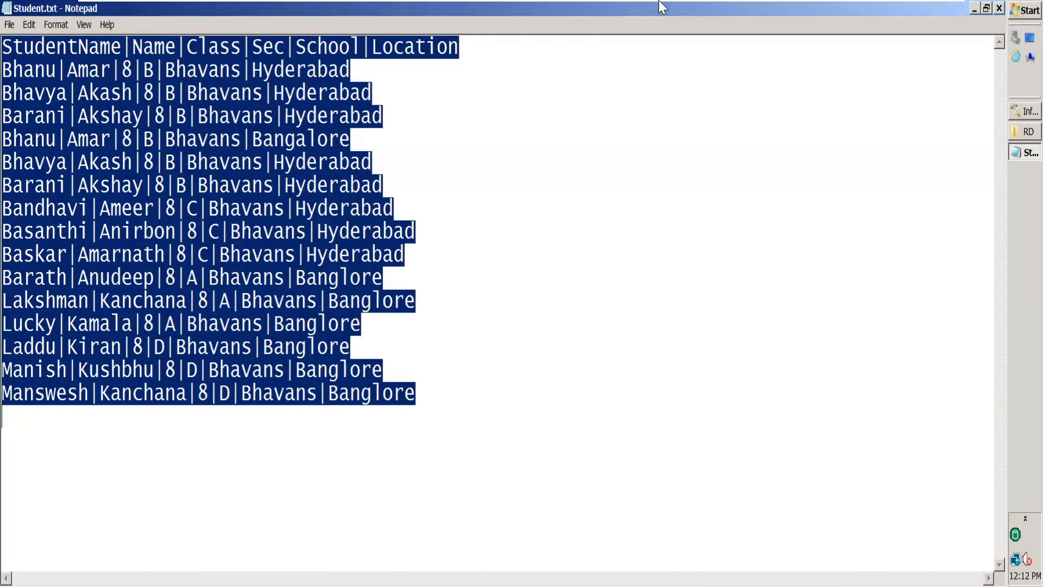
pyautogui.click(906, 9)
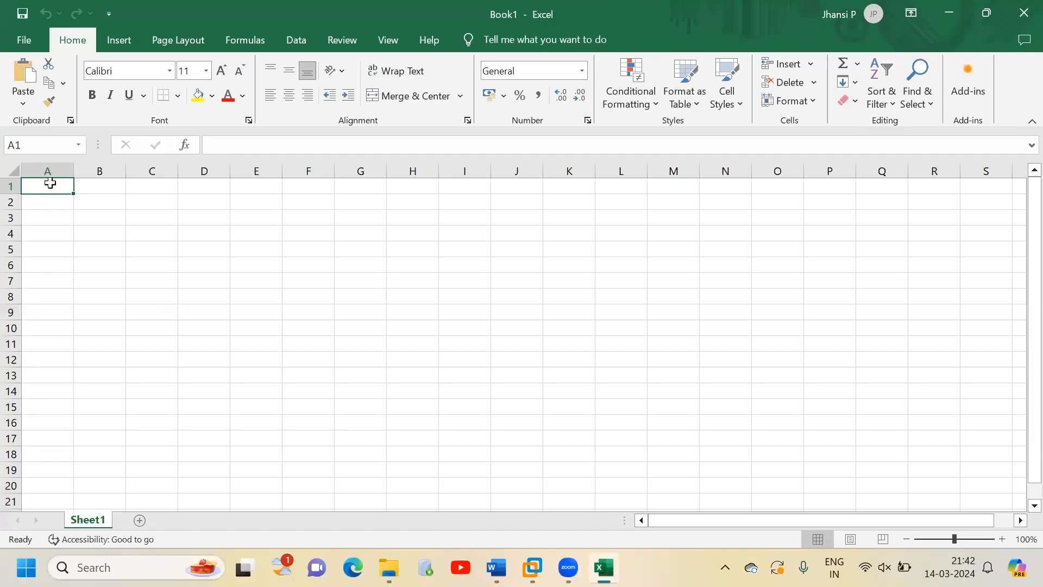
pyautogui.click(297, 41)
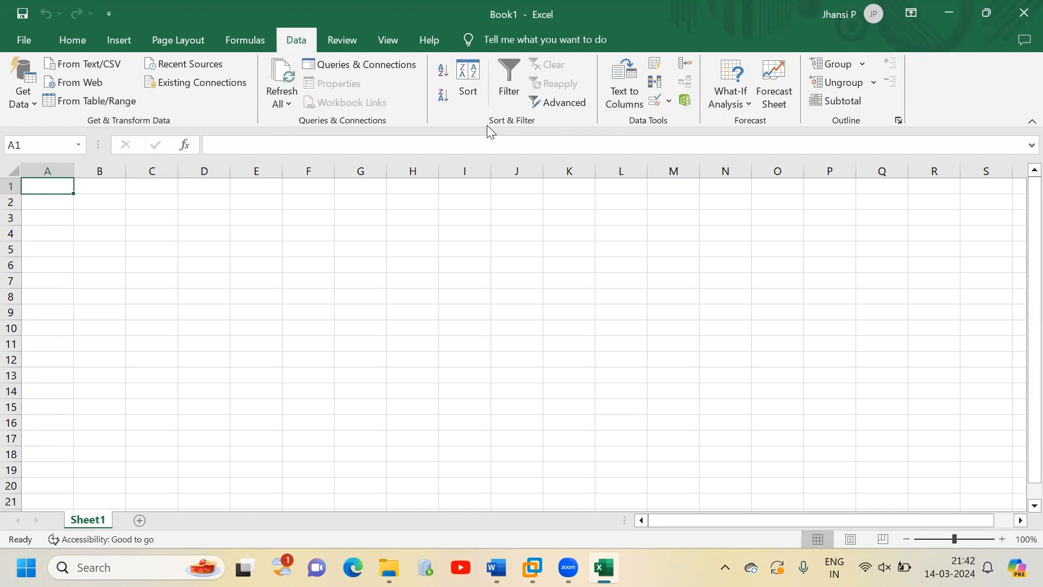
pyautogui.write('StudentName|Name|Class|Sec|School|Location Bhanu|Amar|8|B|Bhavans|Hyderabad Bhavya|Akash|8|B|Bhavans|Hyderabad Barani|Akshay|8|B|Bhavans|Hyderabad Bhanu|Amar|8|B|Bhavans|Bangalore Bhavya|Akash|8|B|Bhavans|Hyderabad Barani|Akshay|8|B|Bhavans|Hyderabad Bandhavi|Ameer|8|C|Bhavans|Hyderabad Basanthi|Anirbon|8|C|Bhavans|Hyderabad Baskar|Amarnath|8|C|Bhavans|Hyderabad Barath|Arudeep|8|A|Bhavans|Banglore Lakshman|Kanchana|8|A|Bhavans|Banglore Lucky|Kamala|8|A|Bhavans|Banglore Laddu|Kiran|8|D|Bhavans|Banglore Manish|Kushbhu|8|D|Bhavans|Banglore Manswesh|Kanchana|8|D|Bhavans|Banglore')
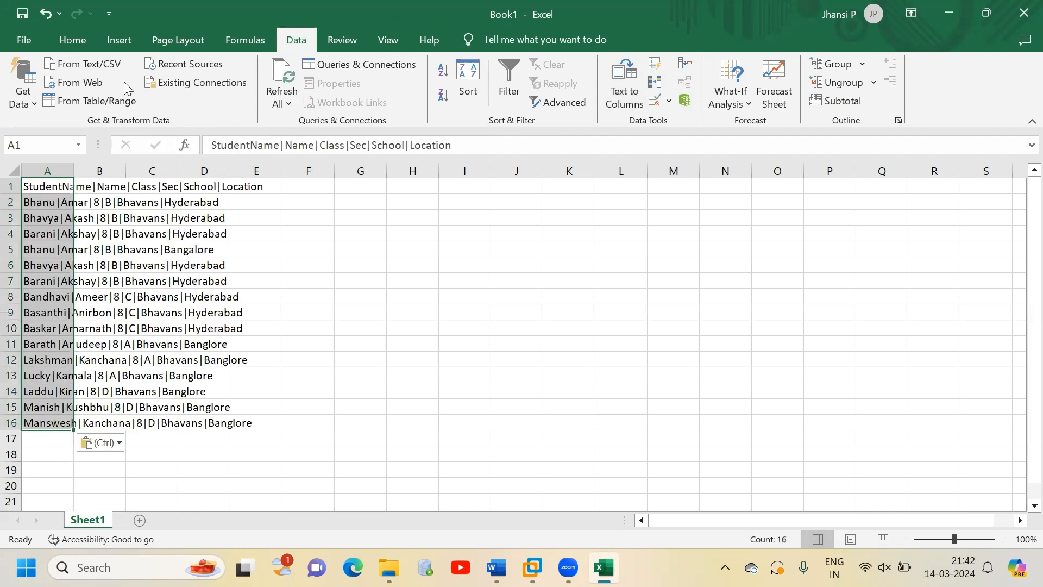
# Step: Split the pasted student records with Text to Columns as delimited data, using | as the other delimiter
pyautogui.click(633, 97)
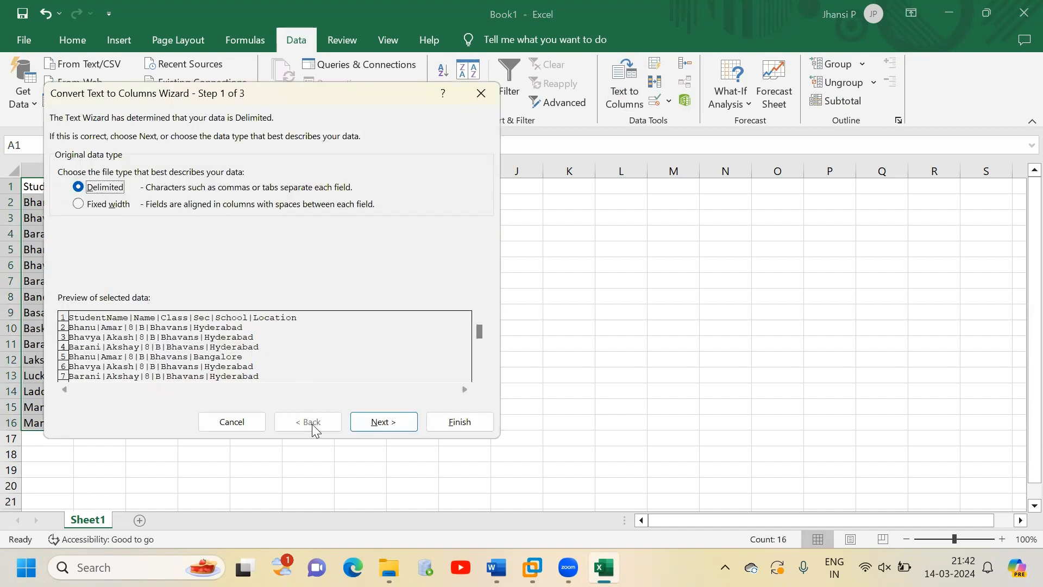
pyautogui.click(387, 422)
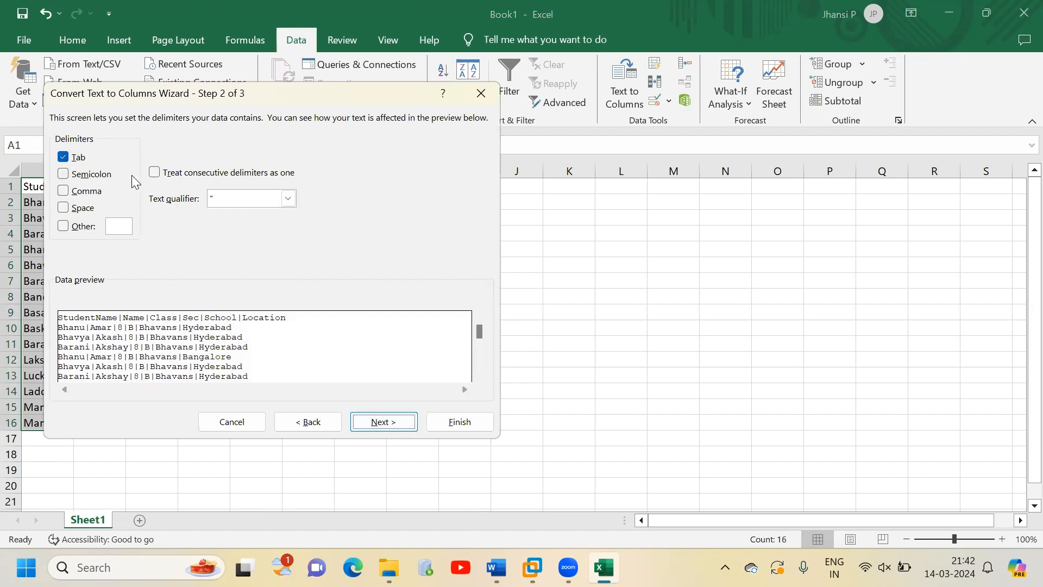
pyautogui.click(240, 198)
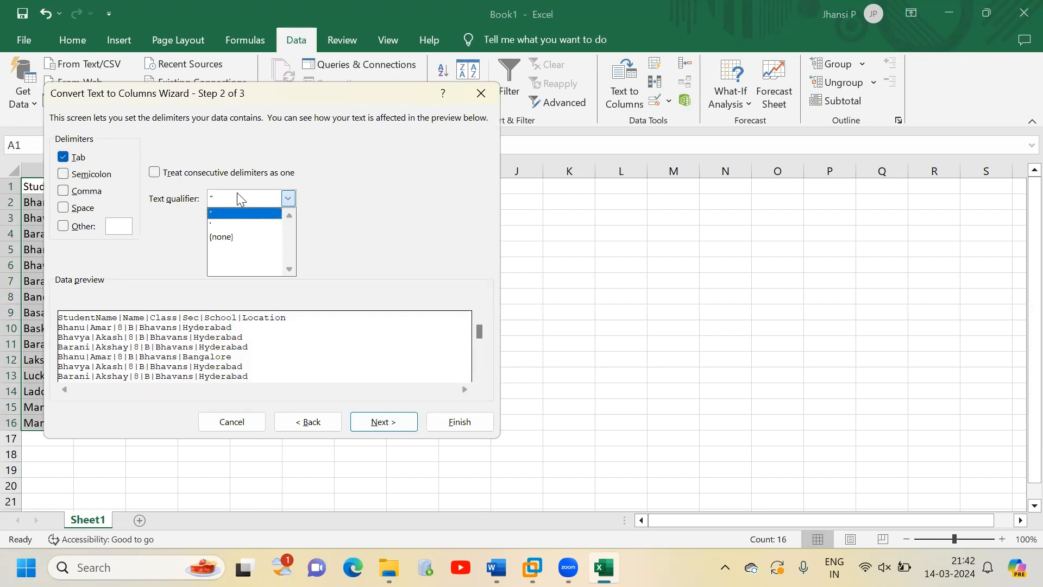
pyautogui.click(121, 225)
pyautogui.write('|')
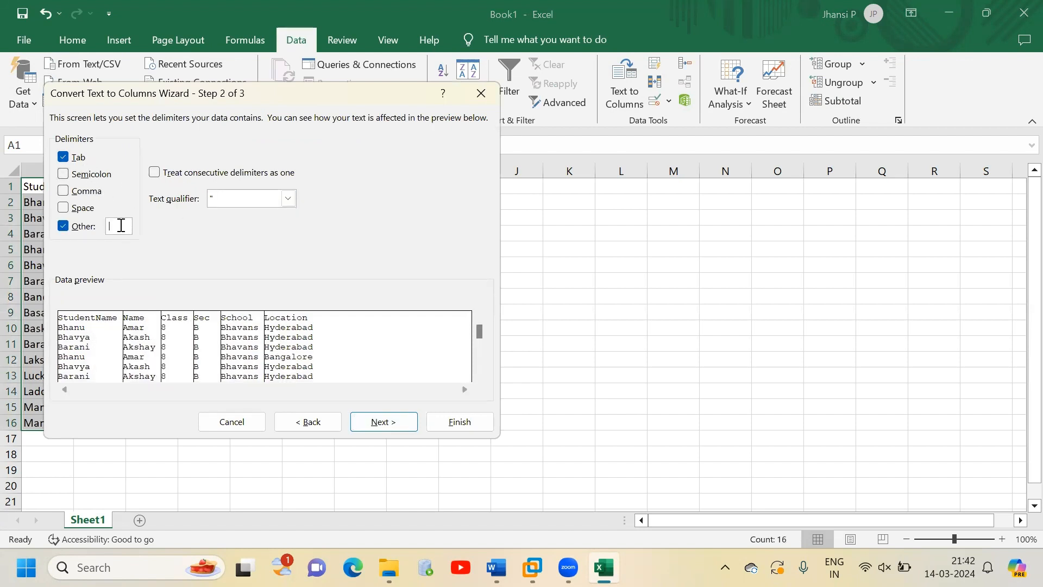
pyautogui.click(384, 422)
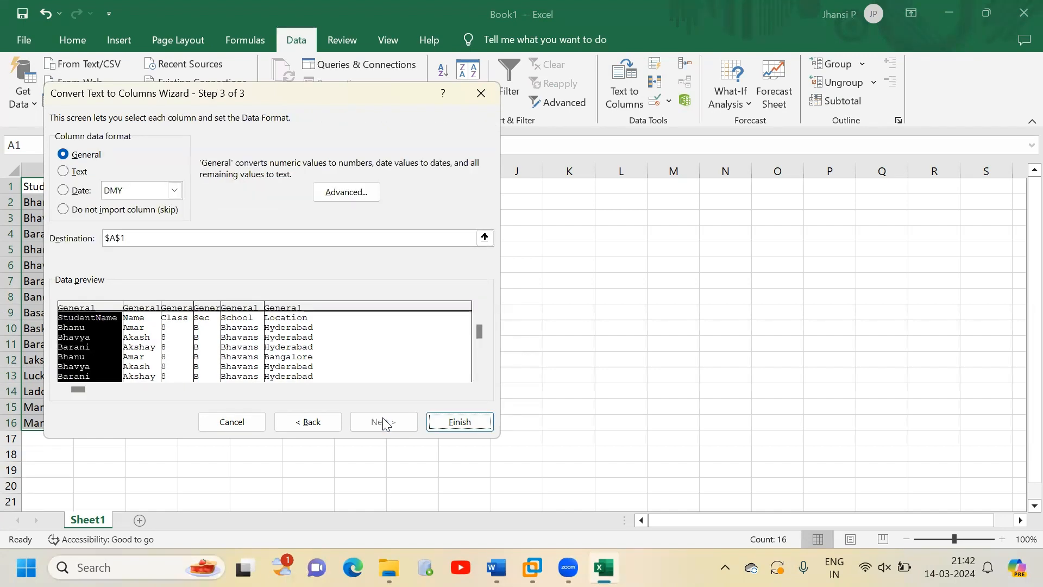
pyautogui.click(455, 423)
pyautogui.click(448, 394)
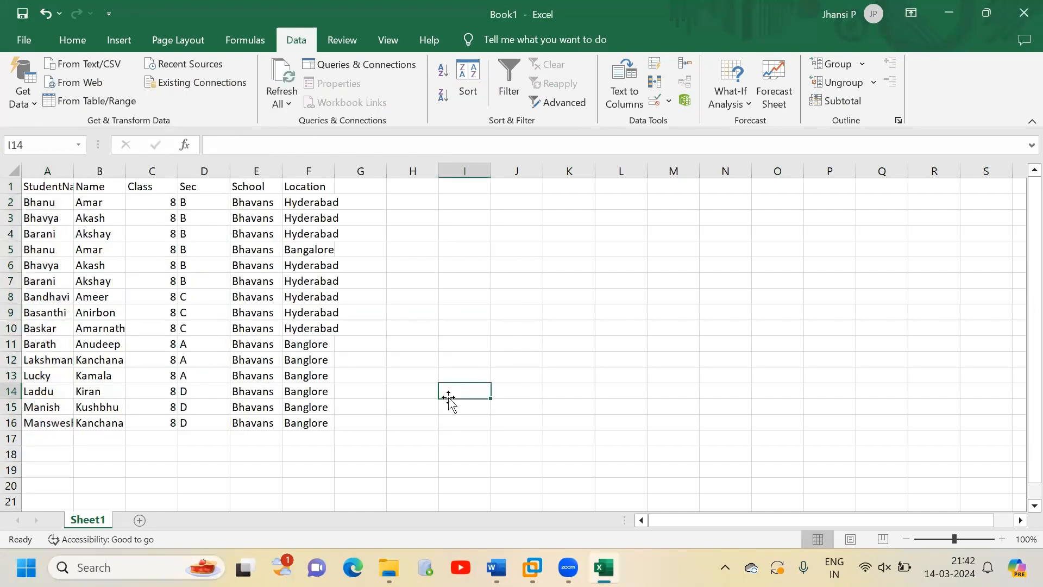
# Step: Bold the header row and fit the widths of the student table's columns to their contents
pyautogui.click(11, 186)
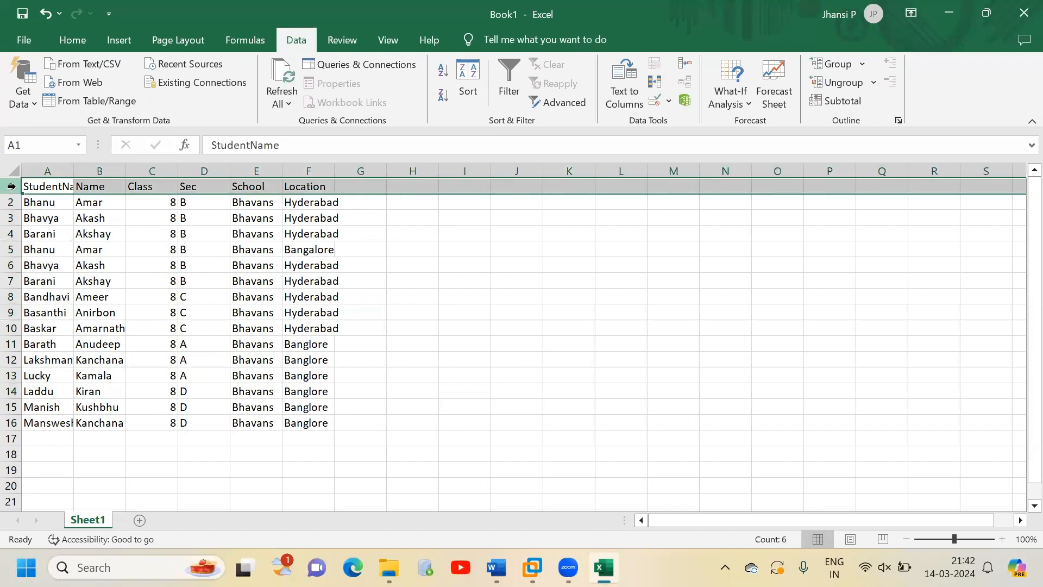
pyautogui.hotkey('ctrl', 'b')
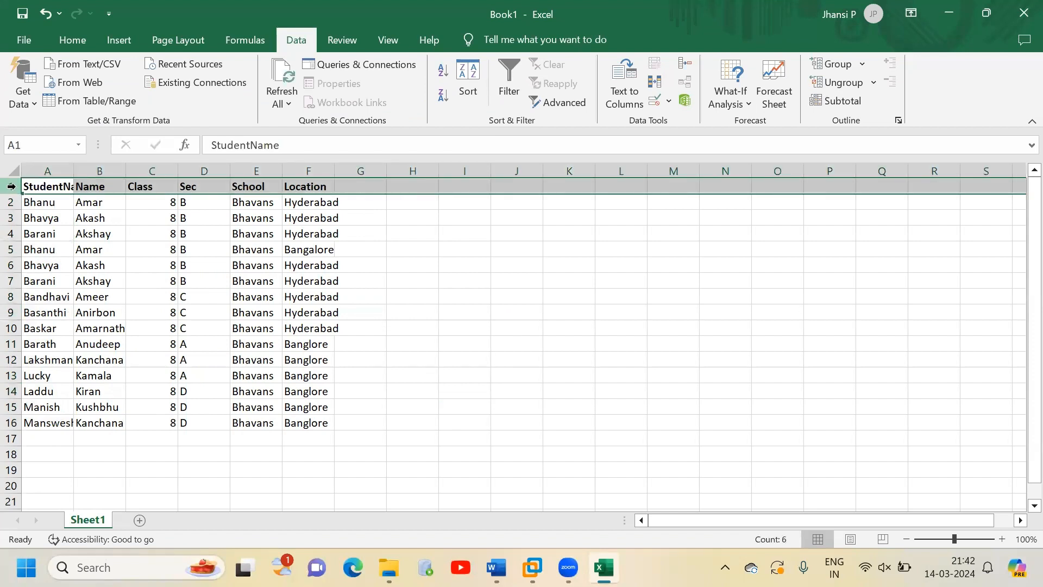
pyautogui.doubleClick(73, 172)
pyautogui.doubleClick(199, 171)
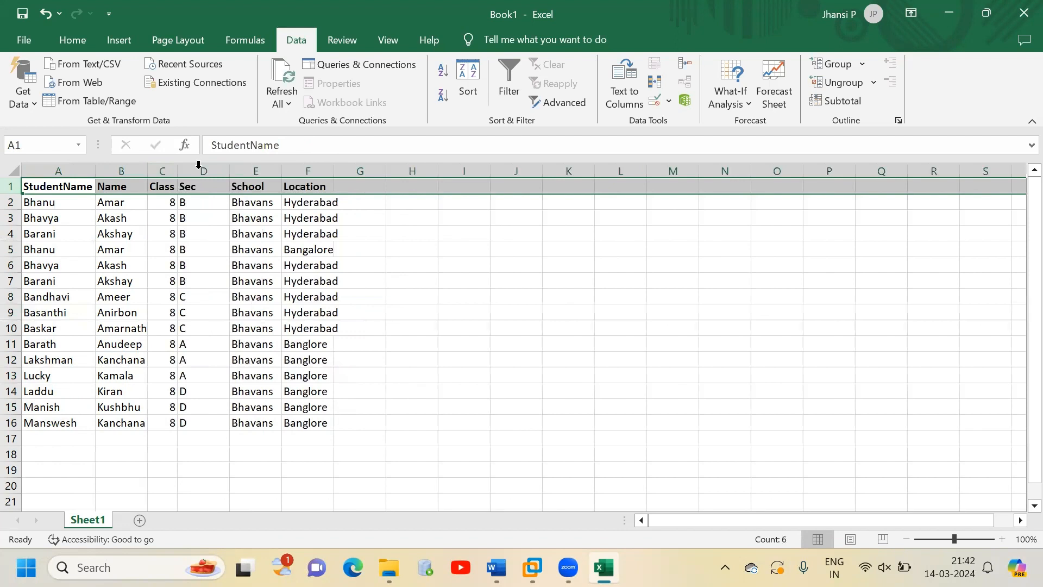
pyautogui.doubleClick(281, 178)
pyautogui.doubleClick(329, 177)
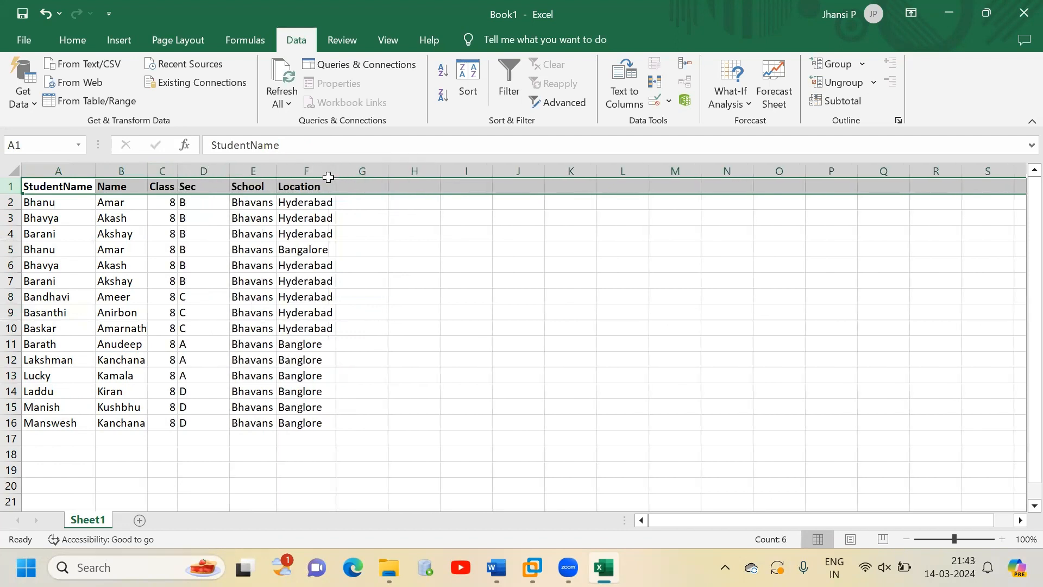
pyautogui.click(327, 172)
# Step: Copy the student record in row 5 to row 17, set its Location to Chennai, and select the Location column
pyautogui.click(303, 249)
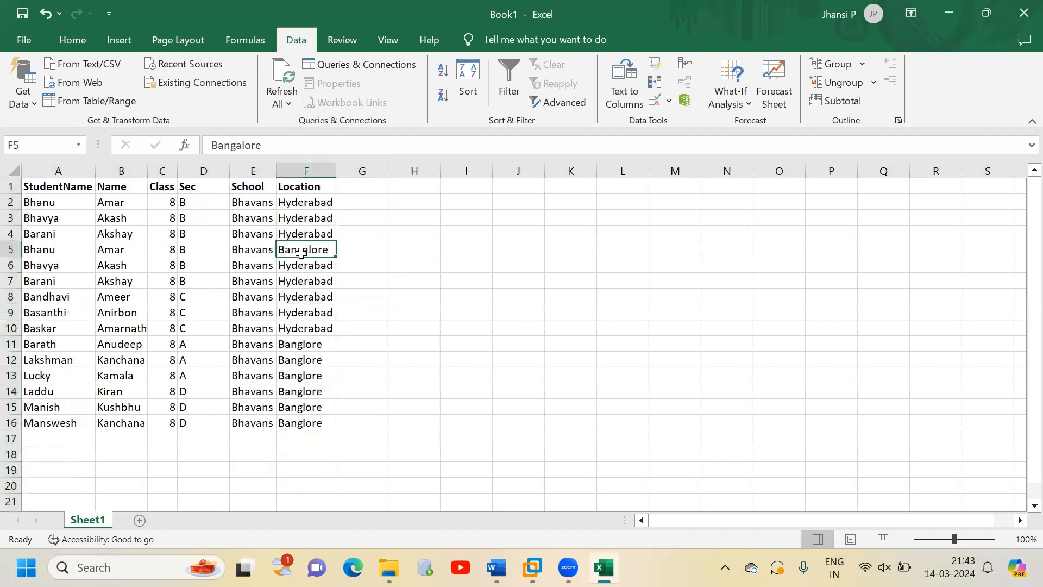
pyautogui.click(10, 249)
pyautogui.hotkey('ctrl', 'c')
pyautogui.click(10, 438)
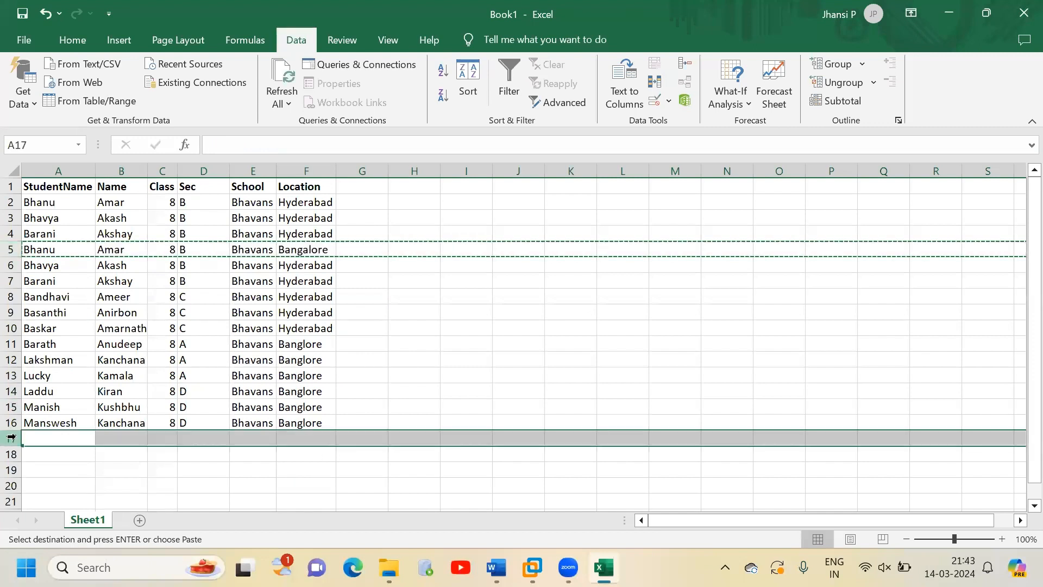
pyautogui.hotkey('ctrl', 'v')
pyautogui.click(310, 438)
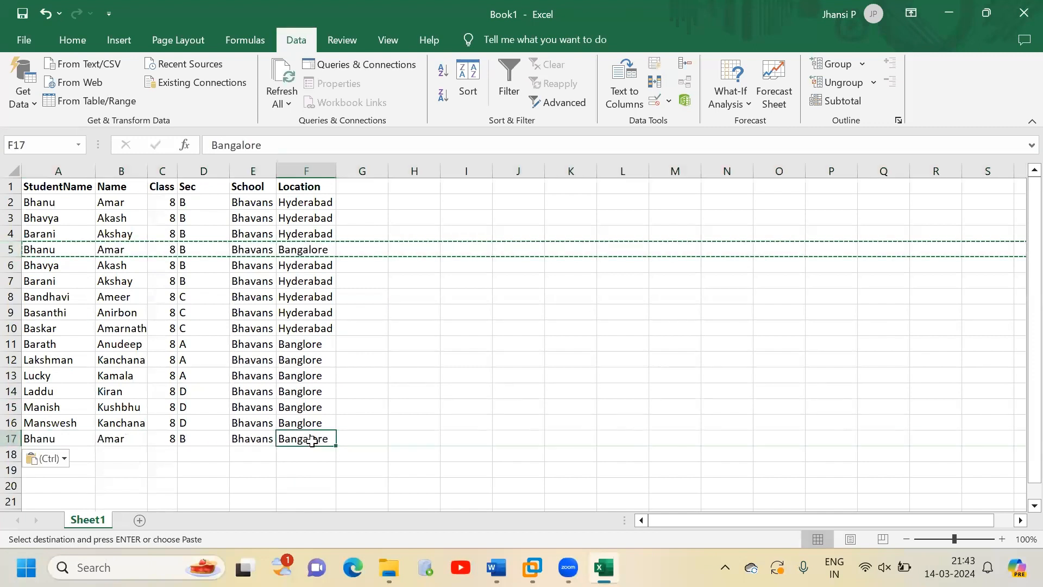
pyautogui.write('Chennai')
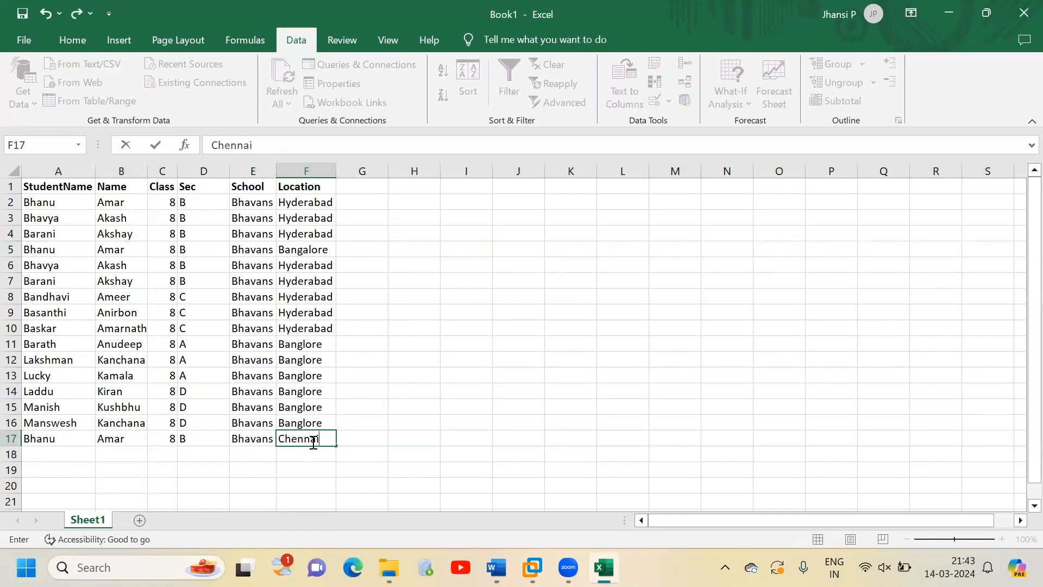
pyautogui.click(441, 346)
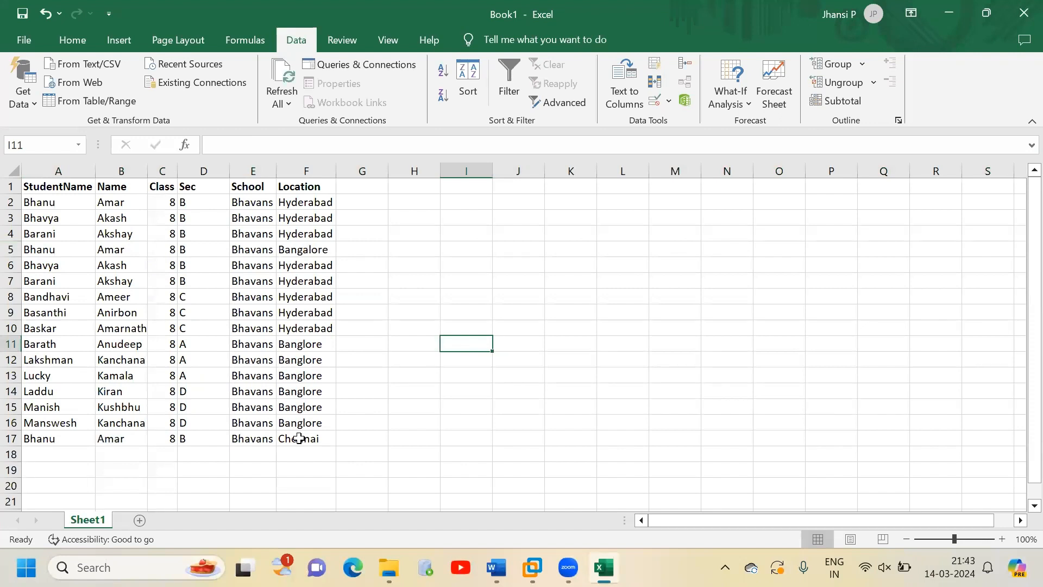
pyautogui.click(313, 169)
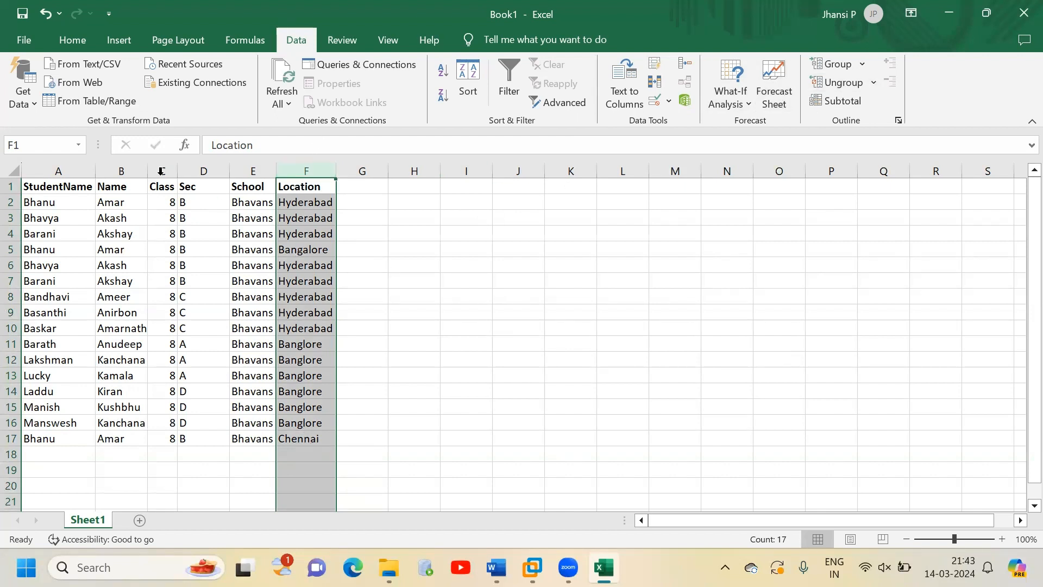
# Step: Move the Chennai student record from row 17 to row 3, directly below the matching Hyderabad record
pyautogui.keyDown('ctrl'); pyautogui.click(72, 167); pyautogui.keyUp('ctrl')
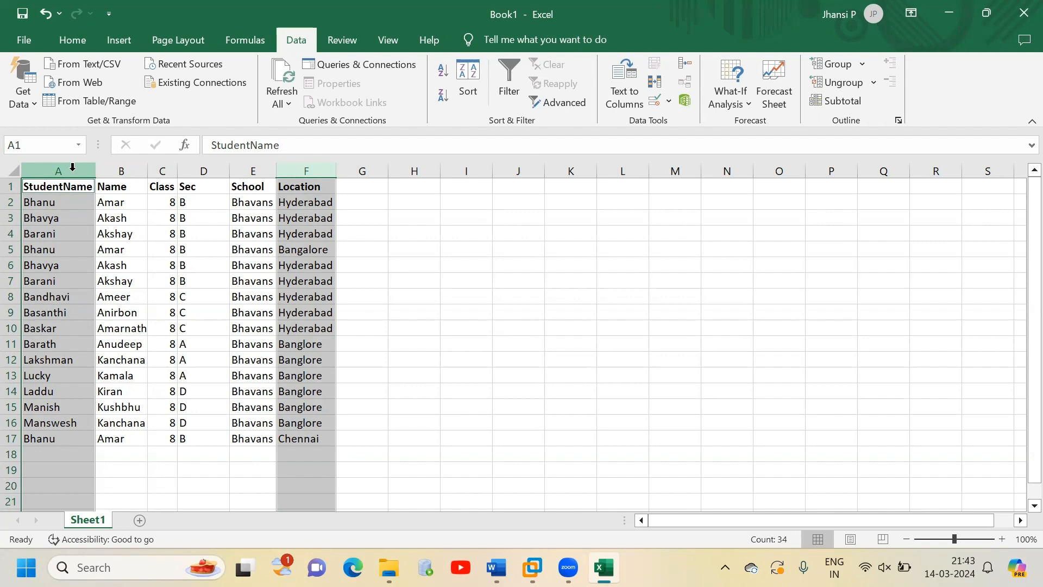
pyautogui.click(11, 438)
pyautogui.hotkey('ctrl', 'c')
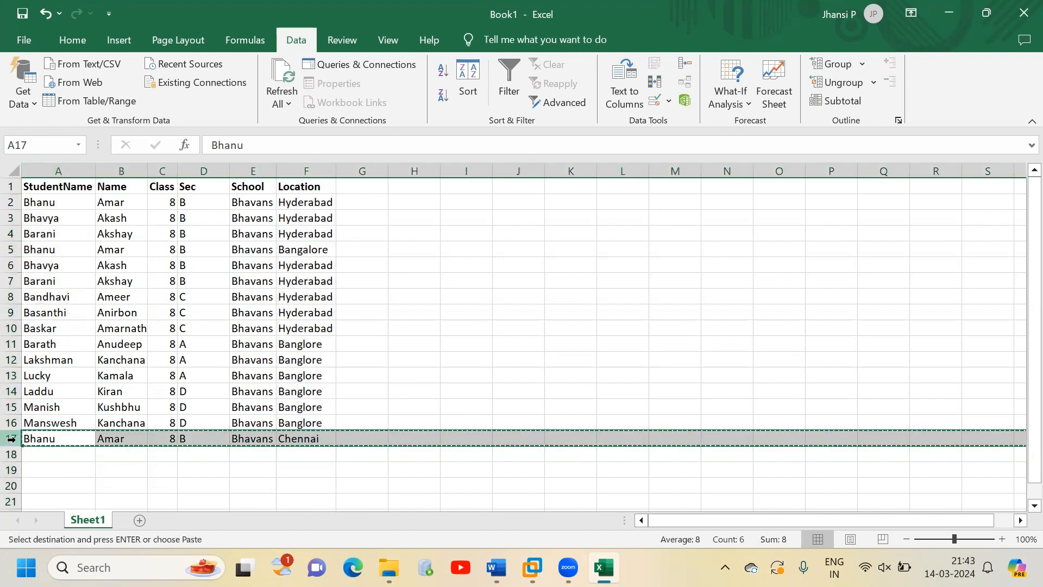
pyautogui.click(8, 218)
pyautogui.rightClick(7, 221)
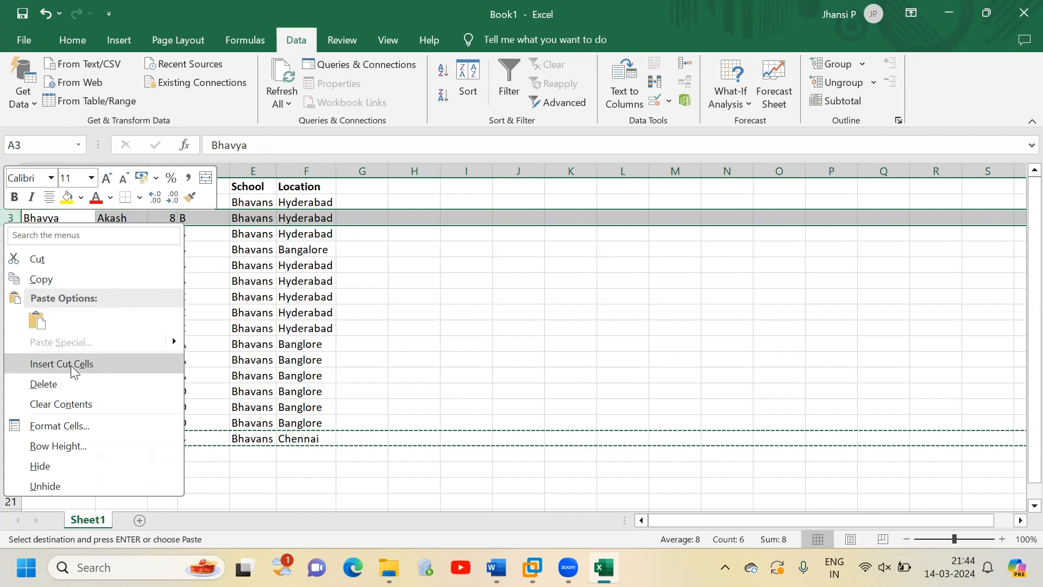
pyautogui.click(70, 364)
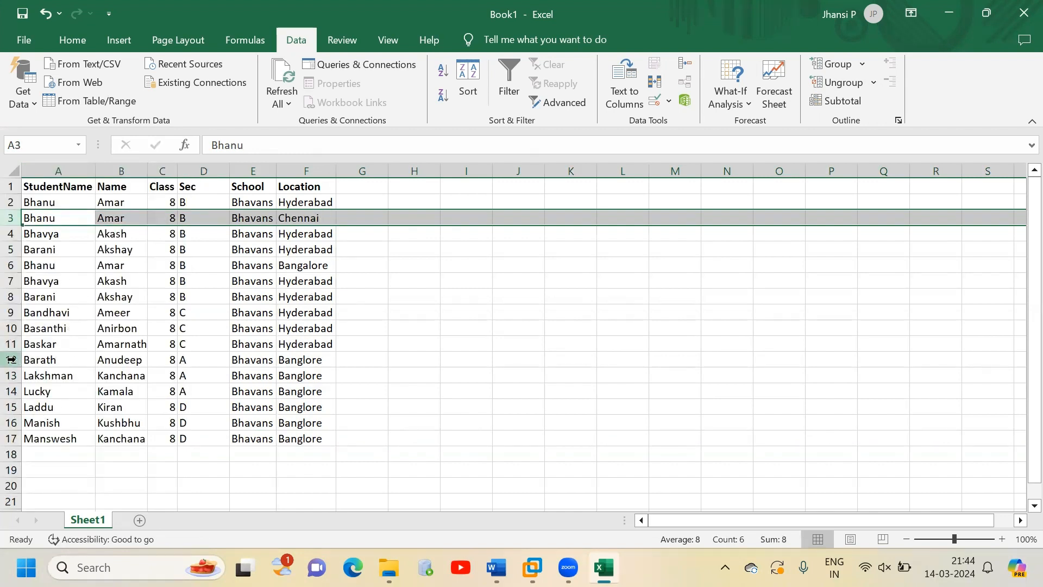
# Step: Move the Bangalore duplicate record from row 6 to row 4 so the three matching student records are together
pyautogui.click(11, 265)
pyautogui.rightClick(11, 265)
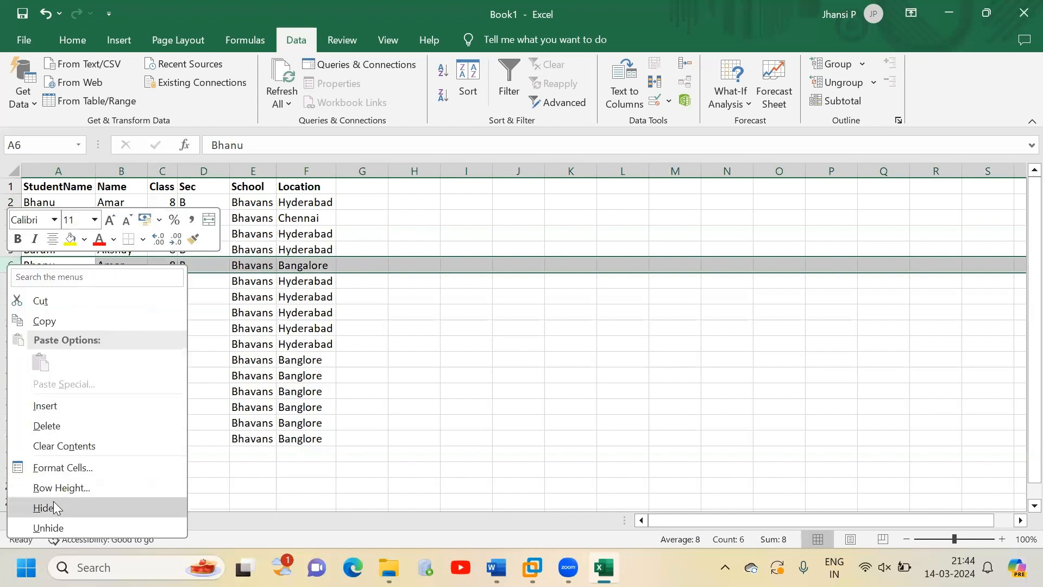
pyautogui.click(45, 300)
pyautogui.click(10, 233)
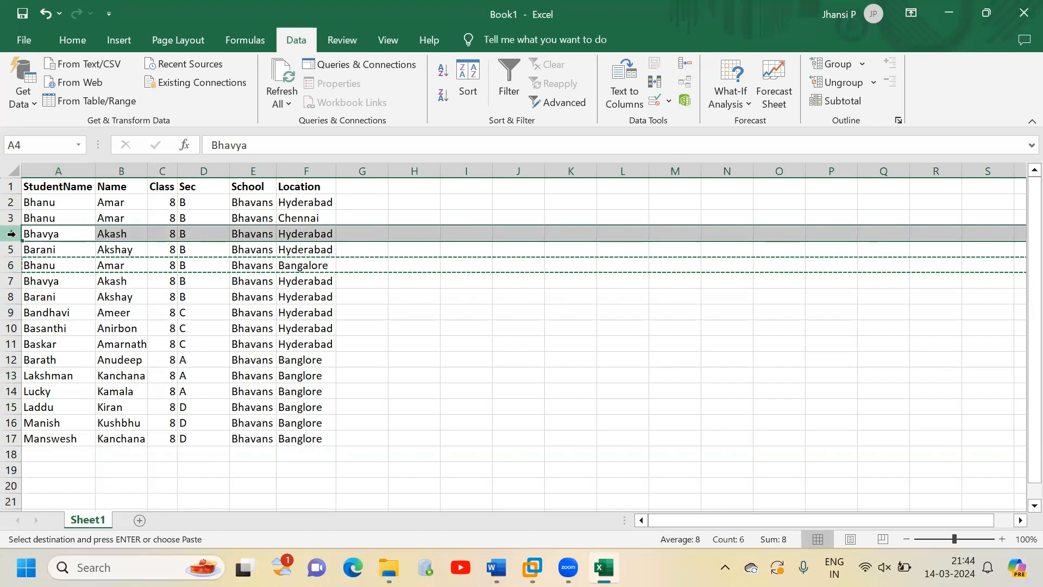
pyautogui.rightClick(10, 233)
pyautogui.click(65, 374)
pyautogui.click(484, 314)
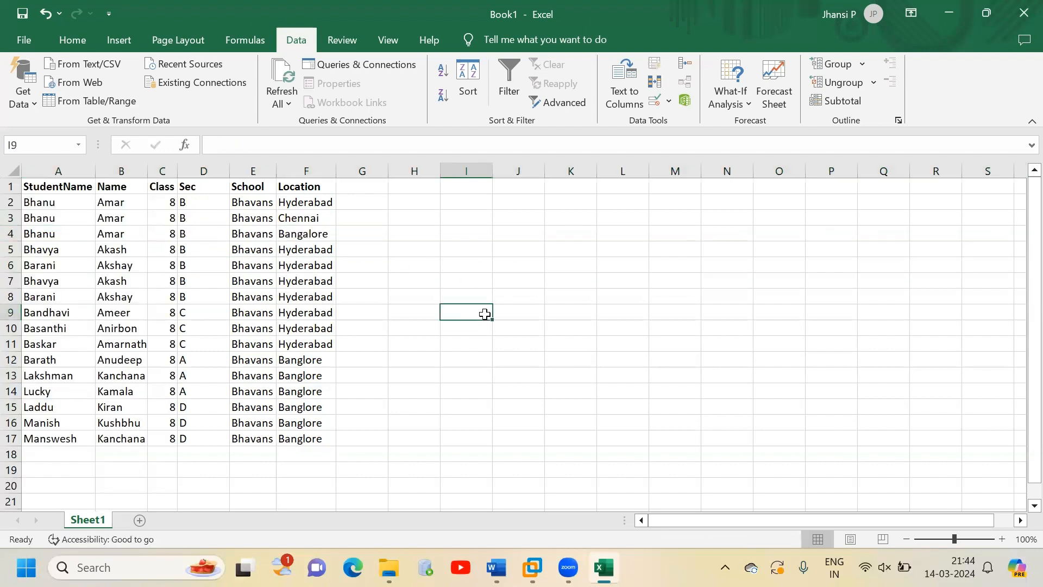
# Step: Examine the StudentName and Location values of the three duplicate records in rows 2 to 4
pyautogui.moveTo(51, 201); pyautogui.dragTo(61, 235)
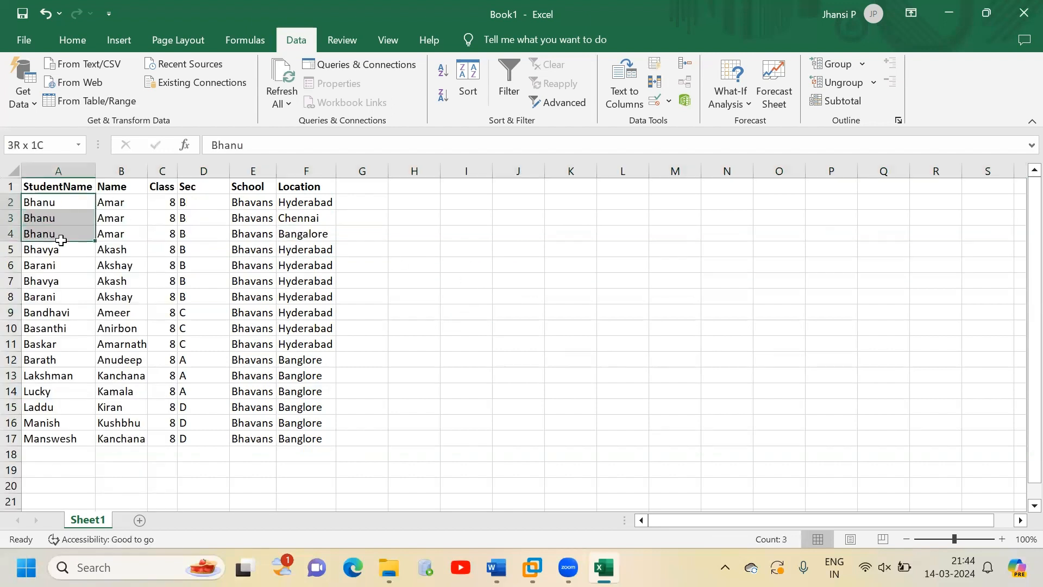
pyautogui.moveTo(300, 203); pyautogui.dragTo(303, 234)
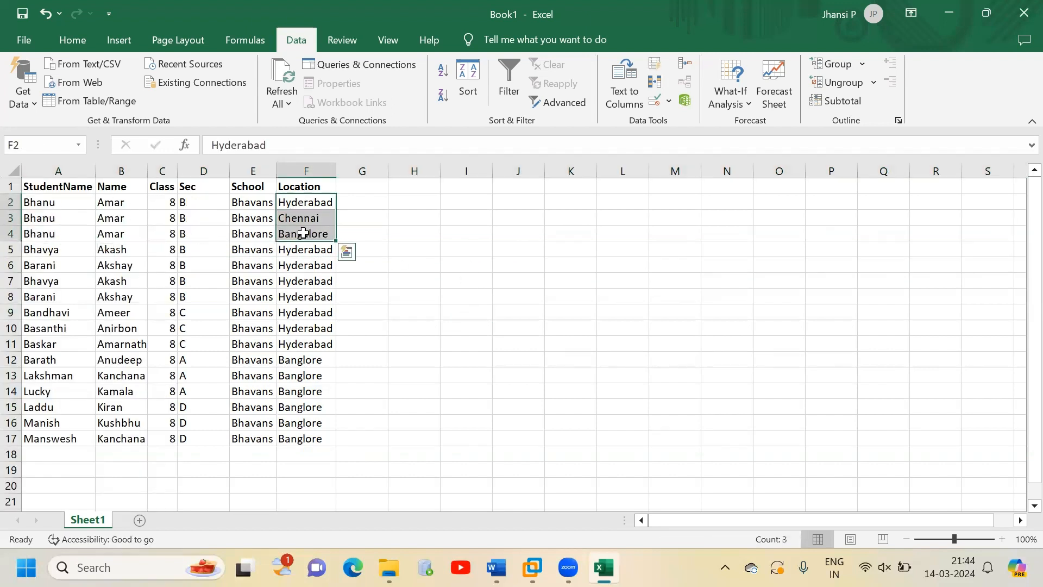
pyautogui.click(358, 235)
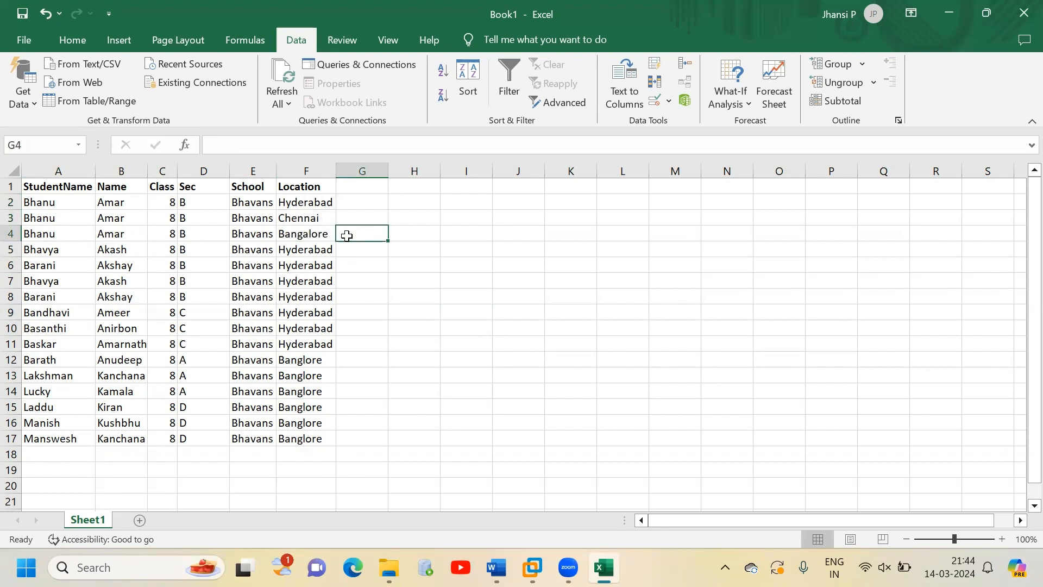
pyautogui.click(336, 170)
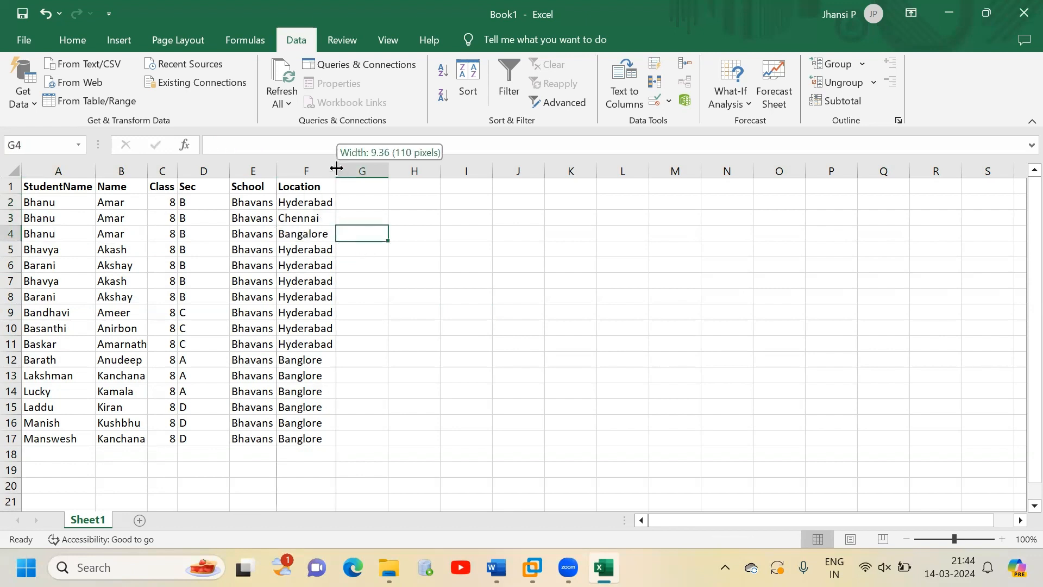
pyautogui.click(346, 200)
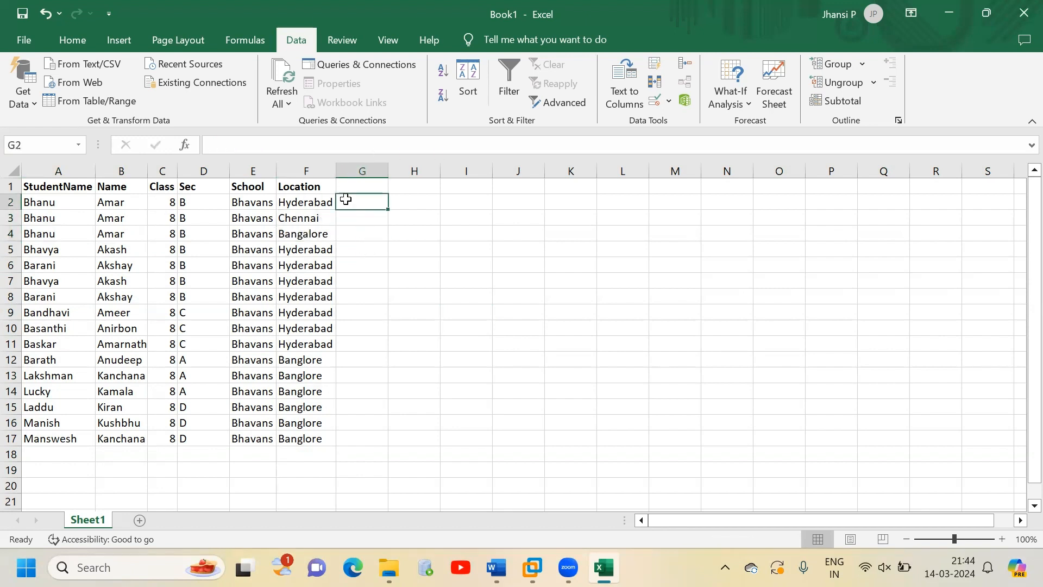
pyautogui.click(294, 204)
pyautogui.moveTo(295, 209); pyautogui.dragTo(294, 229)
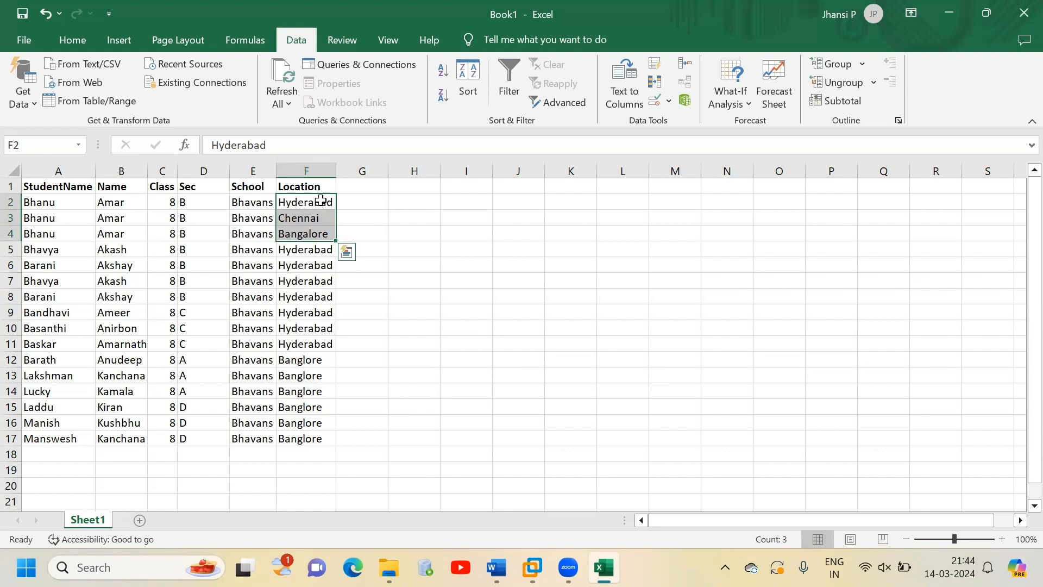
pyautogui.click(351, 200)
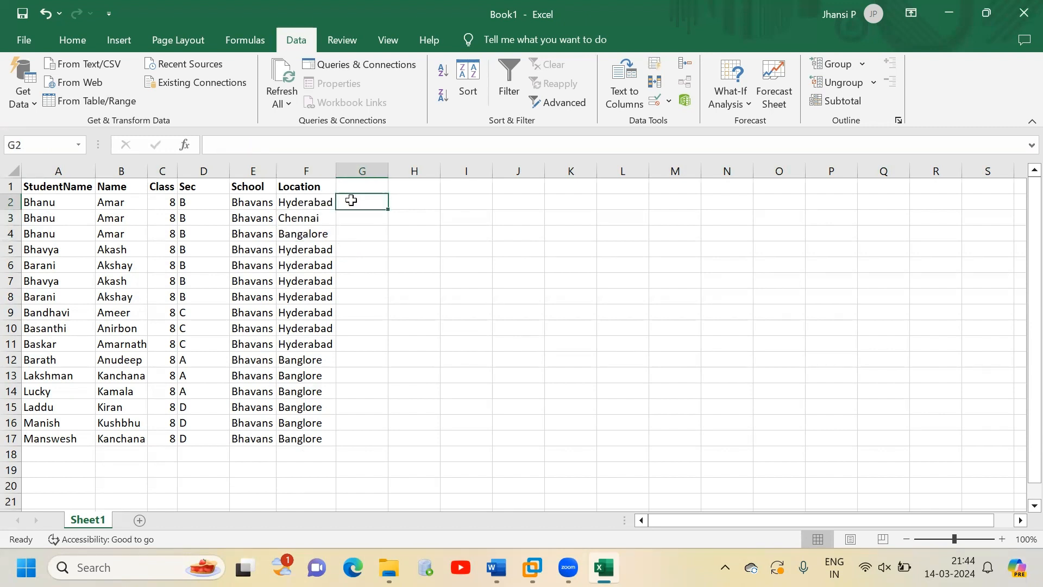
pyautogui.click(12, 200)
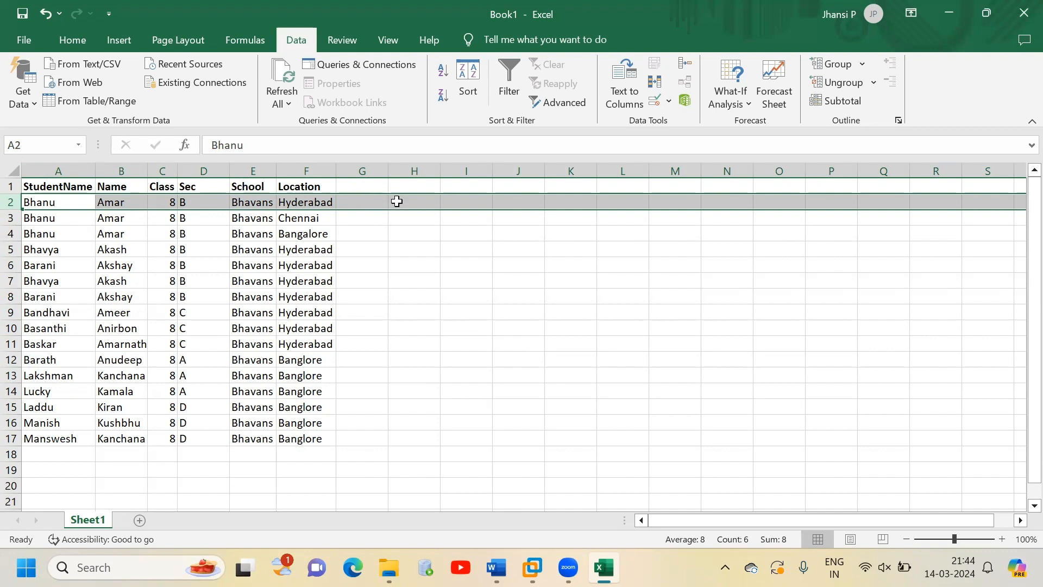
pyautogui.click(361, 228)
# Step: Add a Date header in cell G1, beside the Location column
pyautogui.click(371, 189)
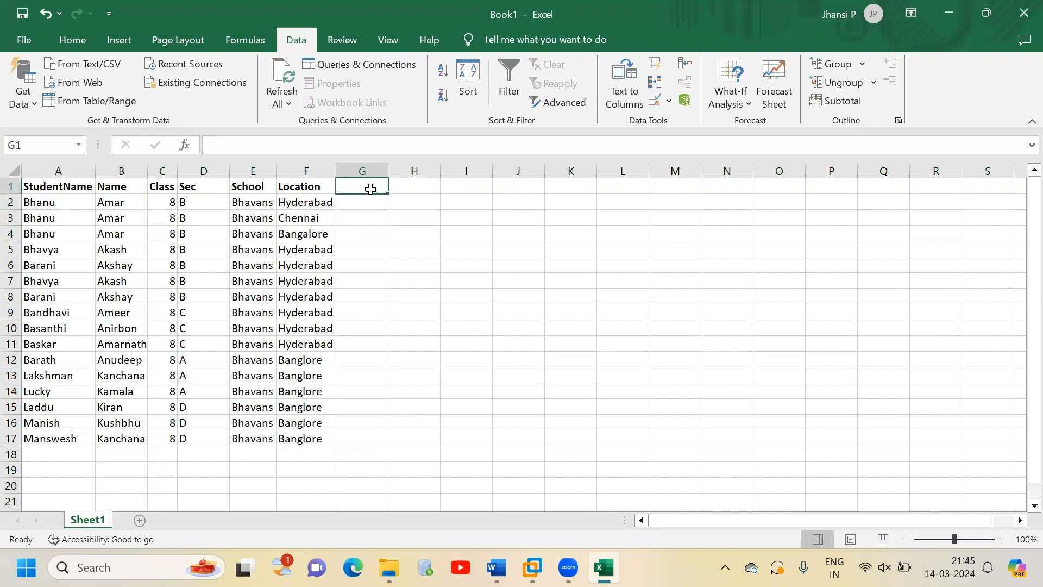
pyautogui.write('D')
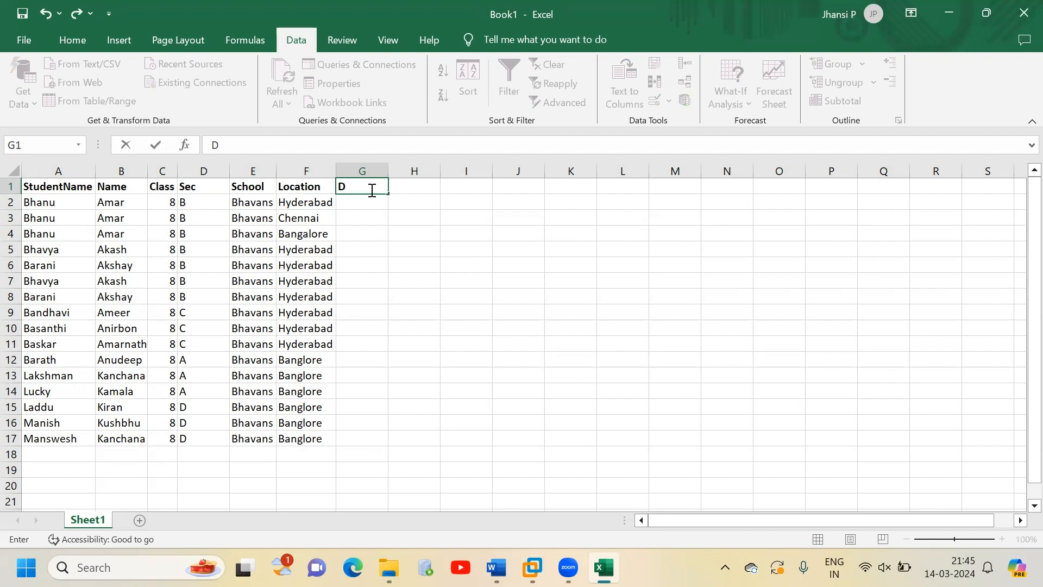
pyautogui.press('BackSpace')
pyautogui.write('L')
pyautogui.press('BackSpace')
pyautogui.write('Date')
pyautogui.click(376, 202)
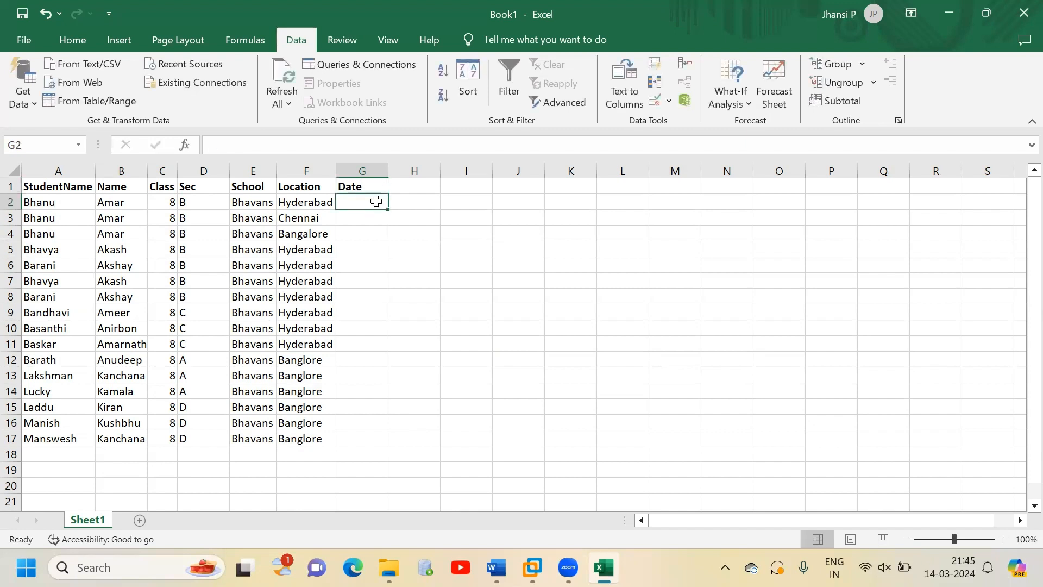
# Step: Enter 10Jan2024 in cell G2 and fill the date series down the Date column to row 17
pyautogui.write('Jan10')
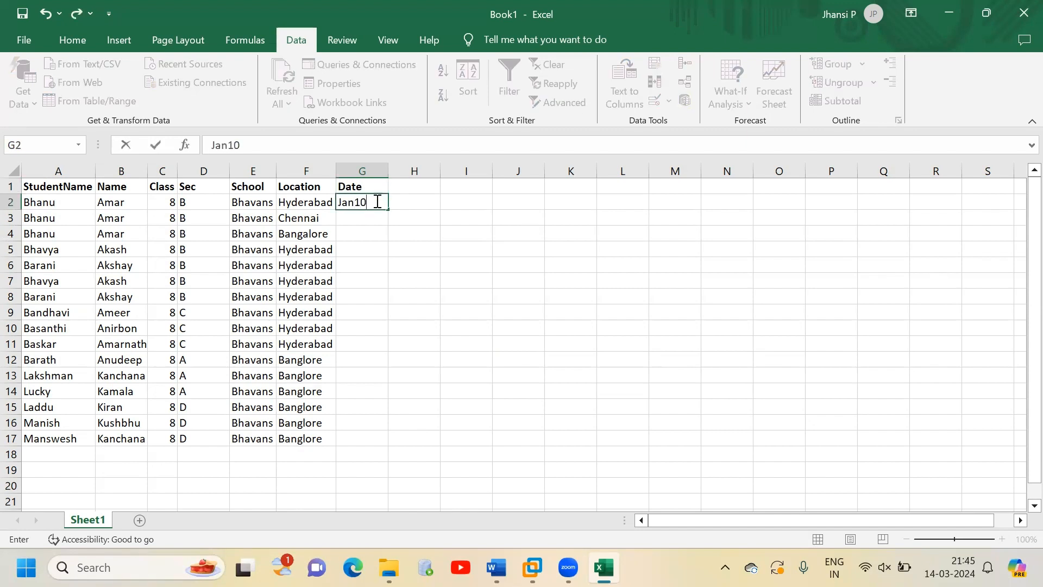
pyautogui.press('BackSpace')
pyautogui.press('BackSpace')
pyautogui.press('BackSpace')
pyautogui.press('BackSpace')
pyautogui.press('BackSpace')
pyautogui.write('10Jan2024')
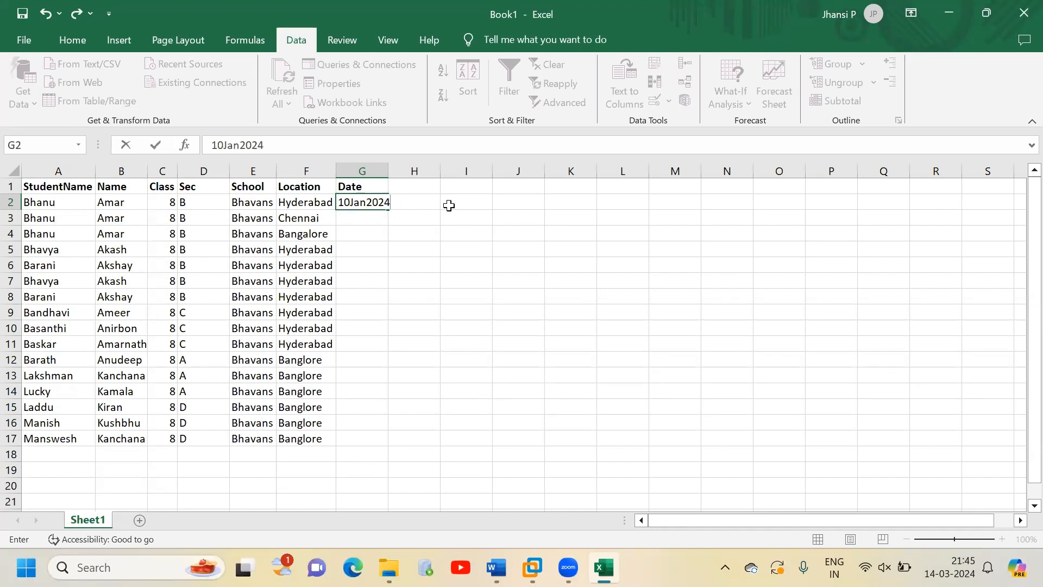
pyautogui.click(449, 206)
pyautogui.click(375, 203)
pyautogui.moveTo(390, 212); pyautogui.dragTo(395, 446)
pyautogui.click(405, 459)
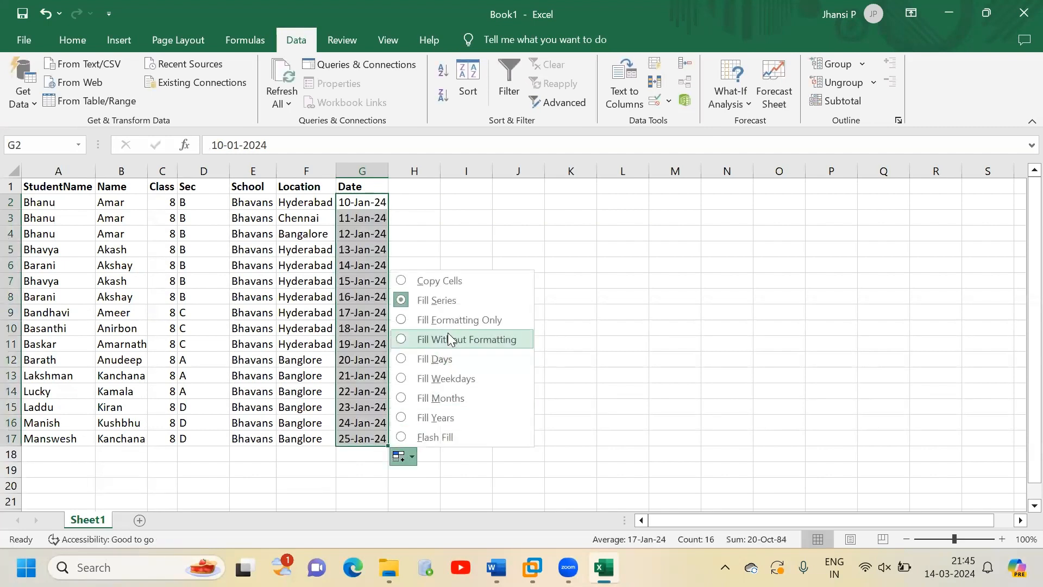
pyautogui.click(577, 251)
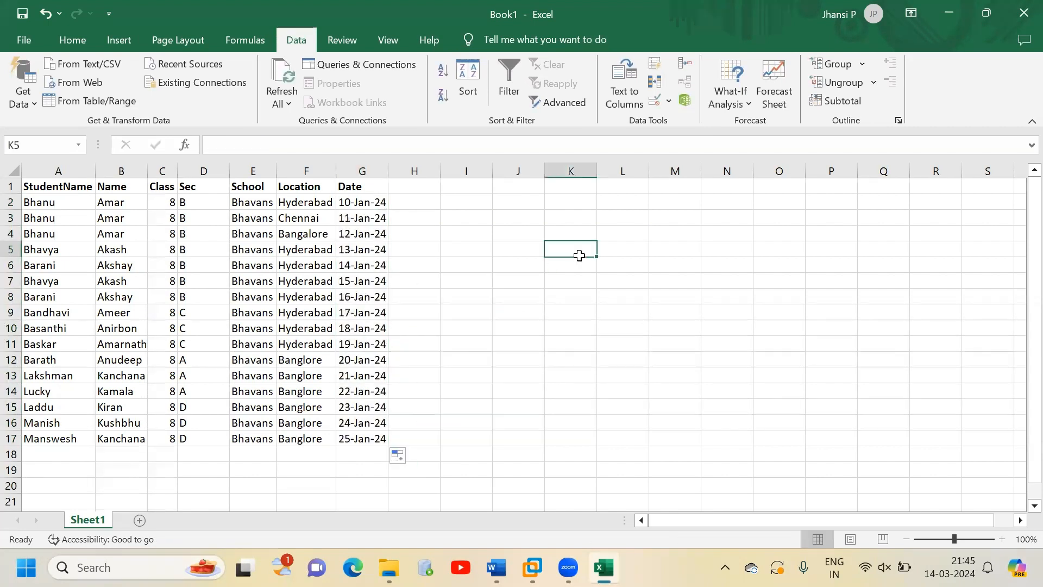
# Step: Examine the Date column, the student records from row 3 down, and the Class and Sec columns
pyautogui.click(350, 203)
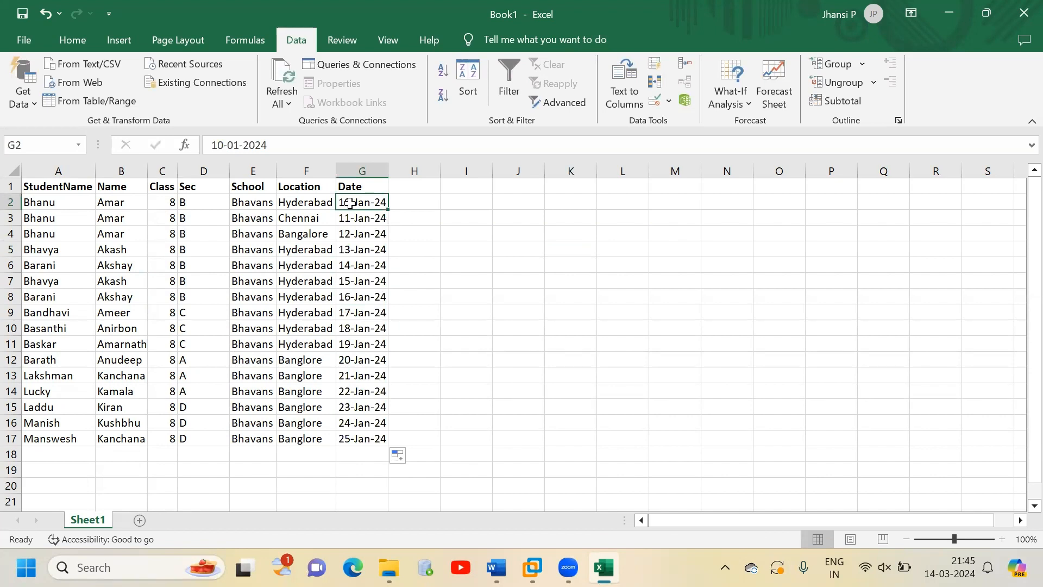
pyautogui.click(362, 159)
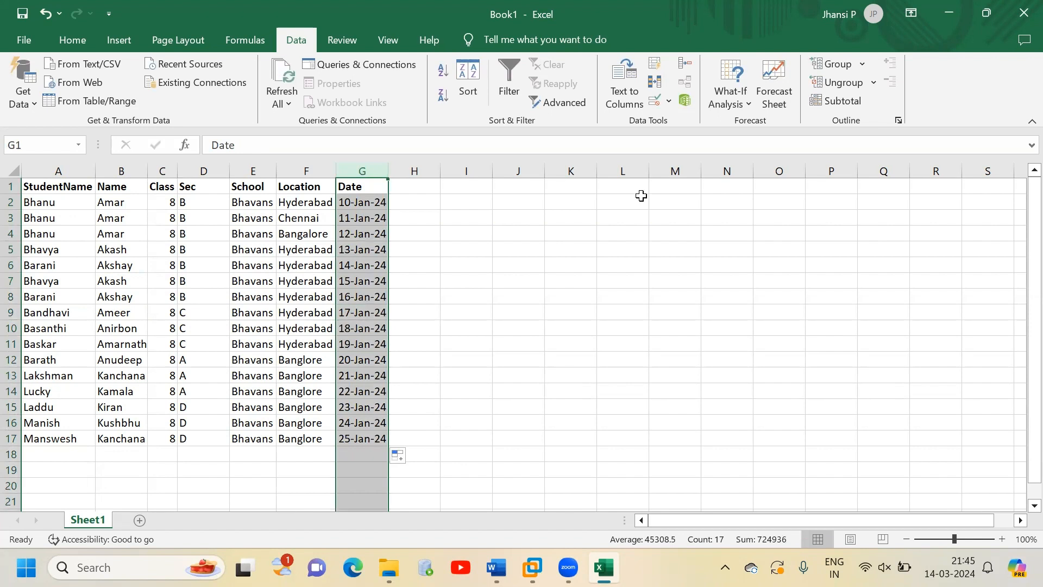
pyautogui.moveTo(74, 214); pyautogui.dragTo(391, 442)
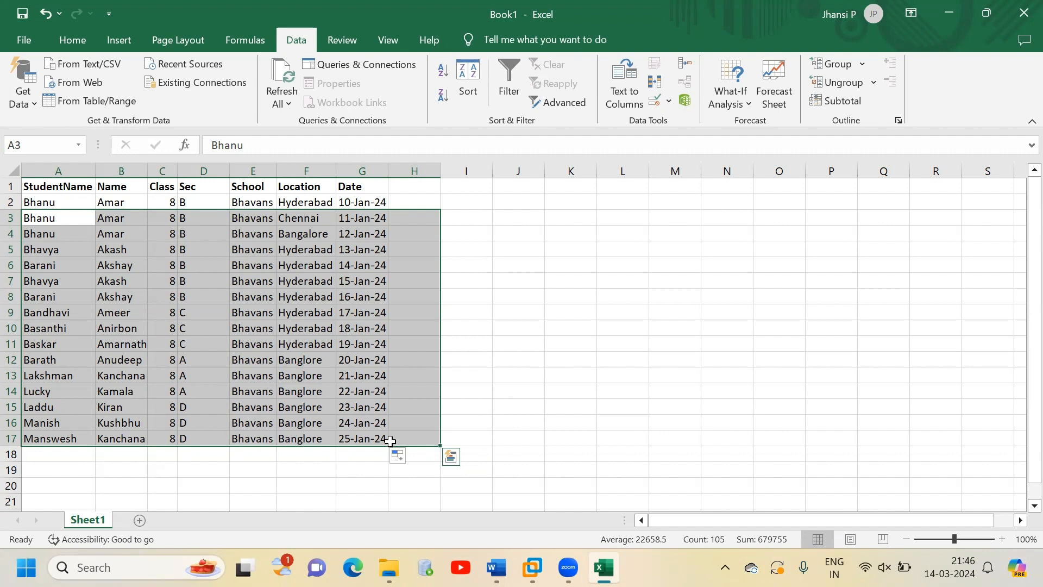
pyautogui.click(163, 170)
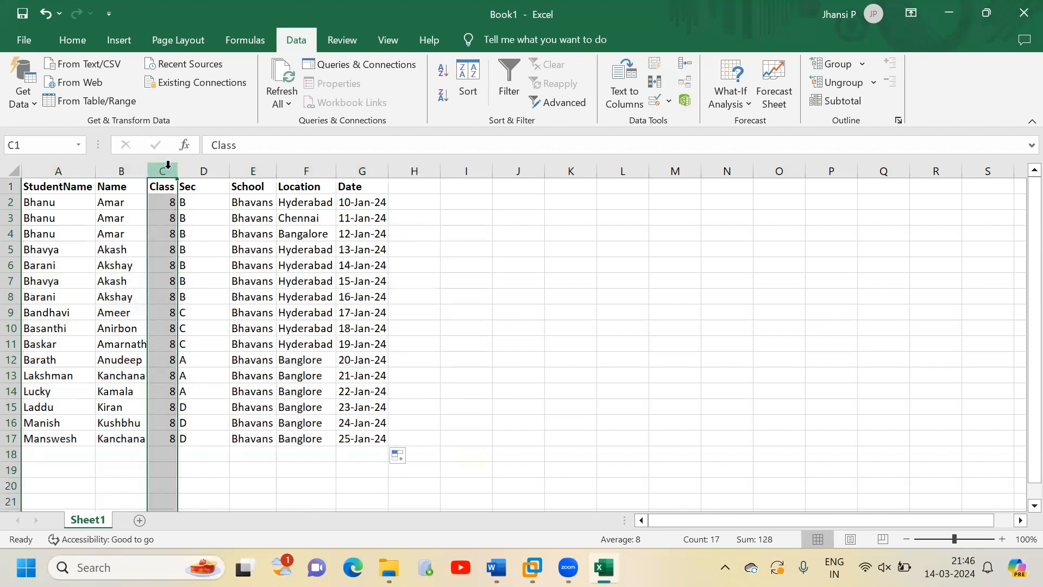
pyautogui.click(198, 168)
pyautogui.click(161, 172)
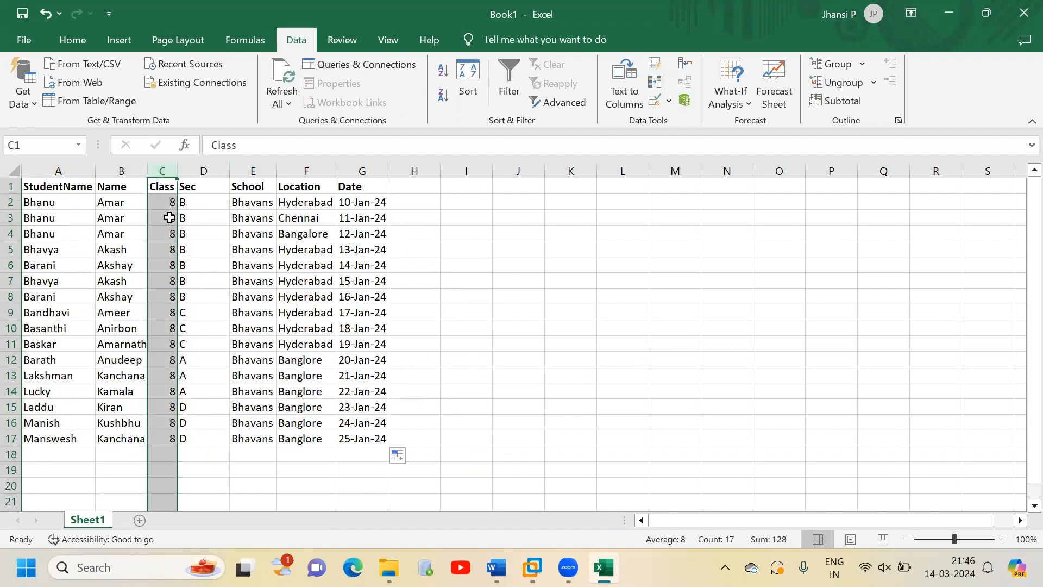
# Step: Set the Sec value of the Chennai record in row 3 to C
pyautogui.click(216, 219)
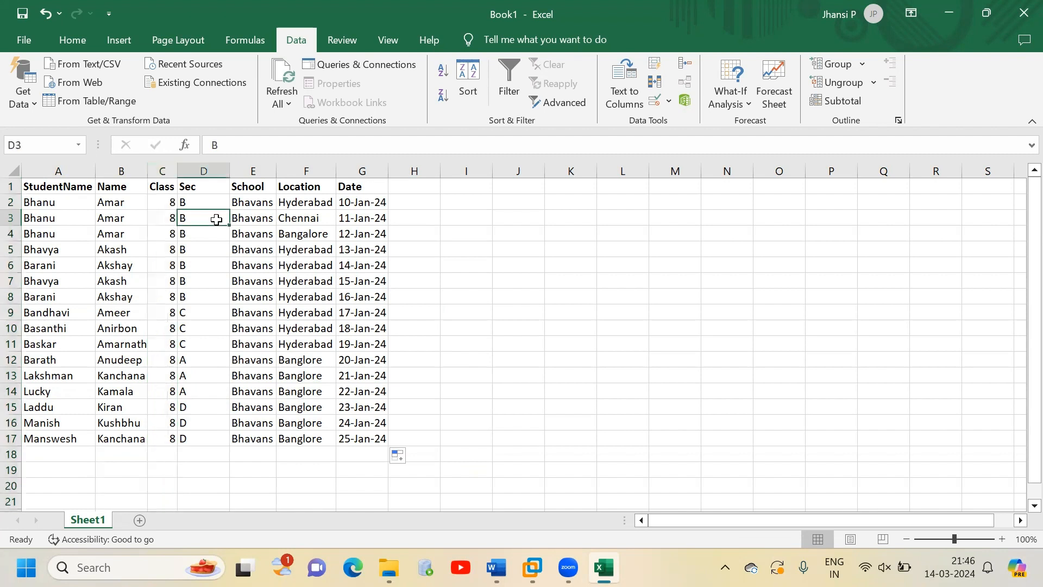
pyautogui.write('C')
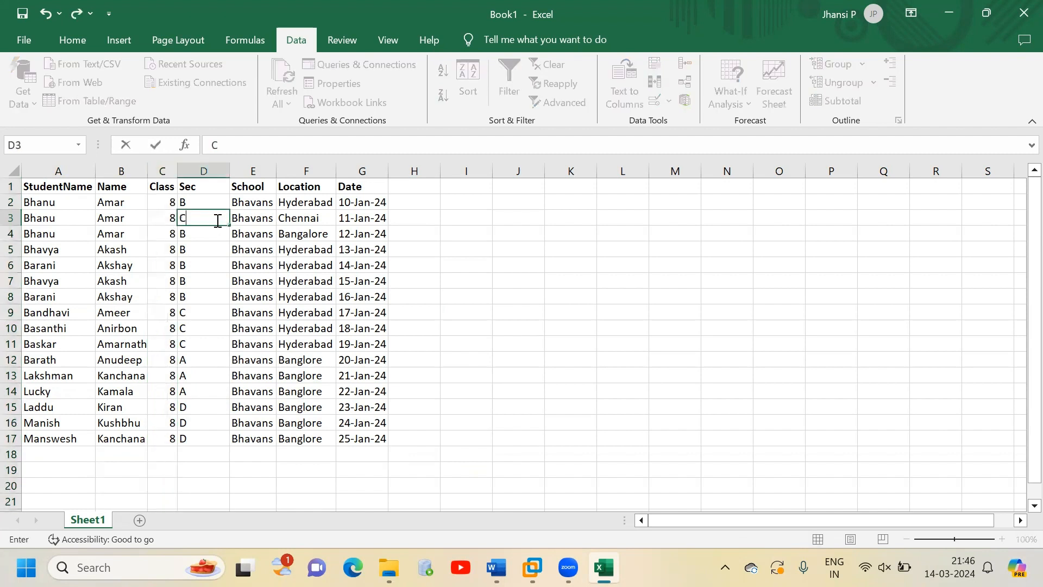
pyautogui.press('BackSpace')
pyautogui.write('C')
# Step: Enter the label DB in cell P4, away from the student table
pyautogui.click(846, 233)
pyautogui.write('DB')
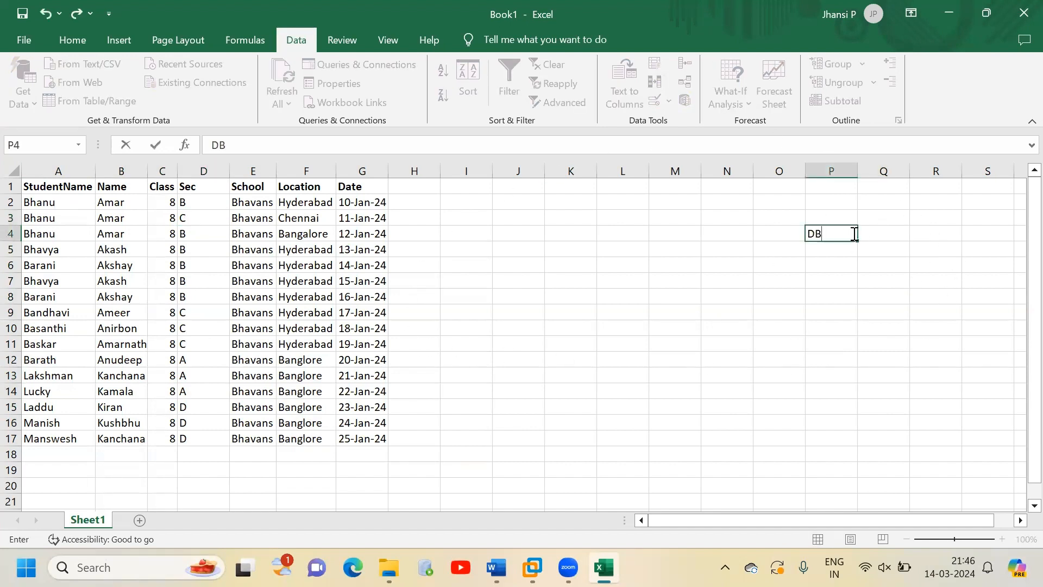
pyautogui.press('Return')
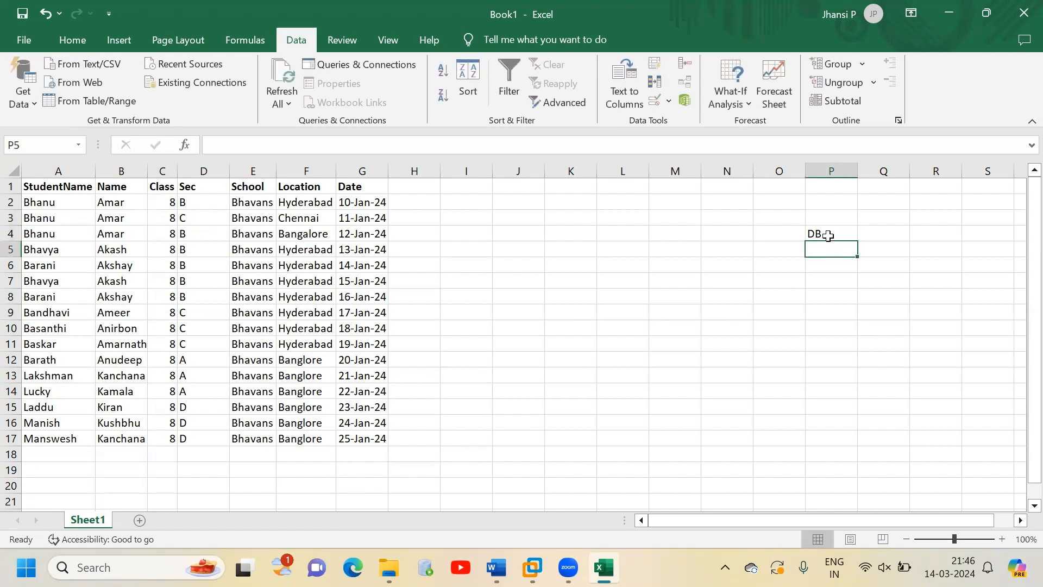
# Step: Review the DB label against the first student record, and select the three duplicate records in rows 2 to 4
pyautogui.click(828, 235)
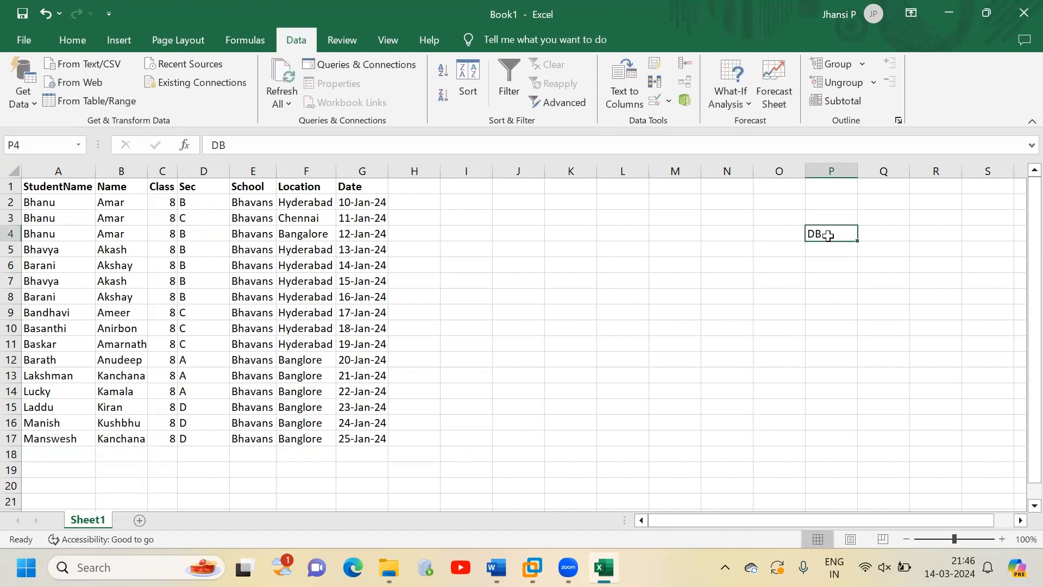
pyautogui.click(71, 209)
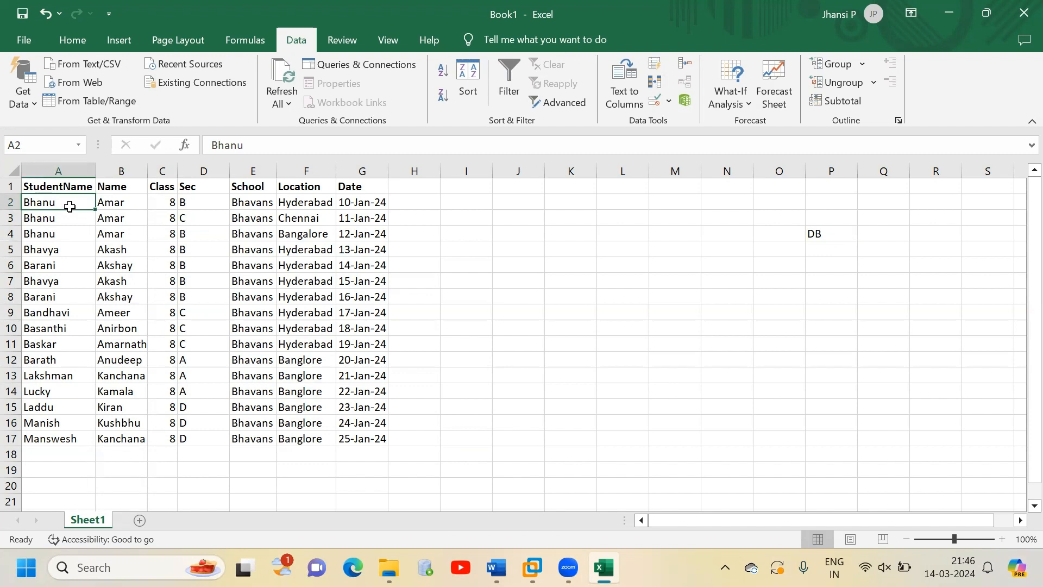
pyautogui.click(826, 229)
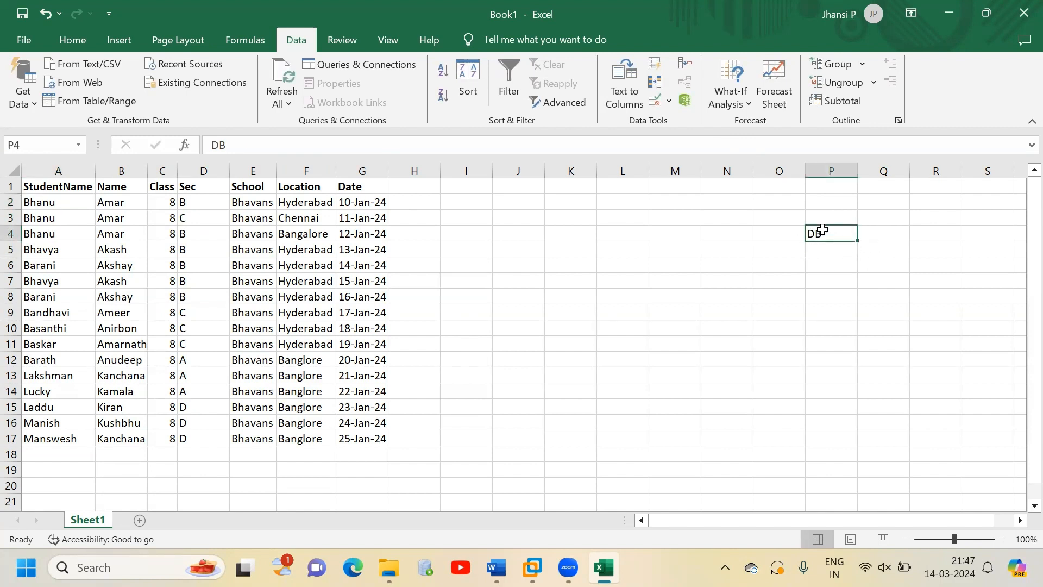
pyautogui.moveTo(11, 202); pyautogui.dragTo(11, 231)
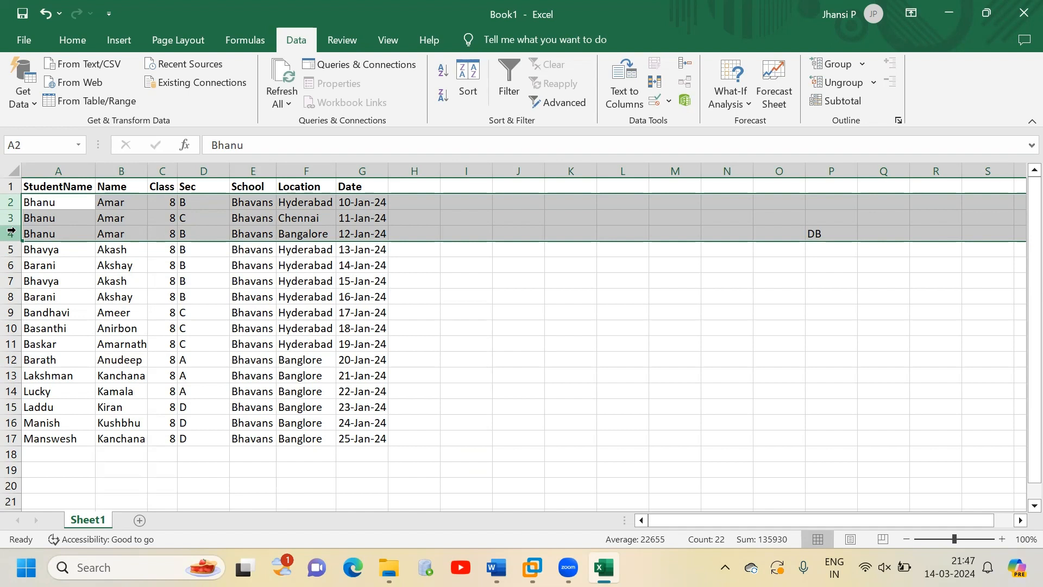
# Step: Replace the DB label in cell P4 with Student and enter DB in cell Q4
pyautogui.click(831, 248)
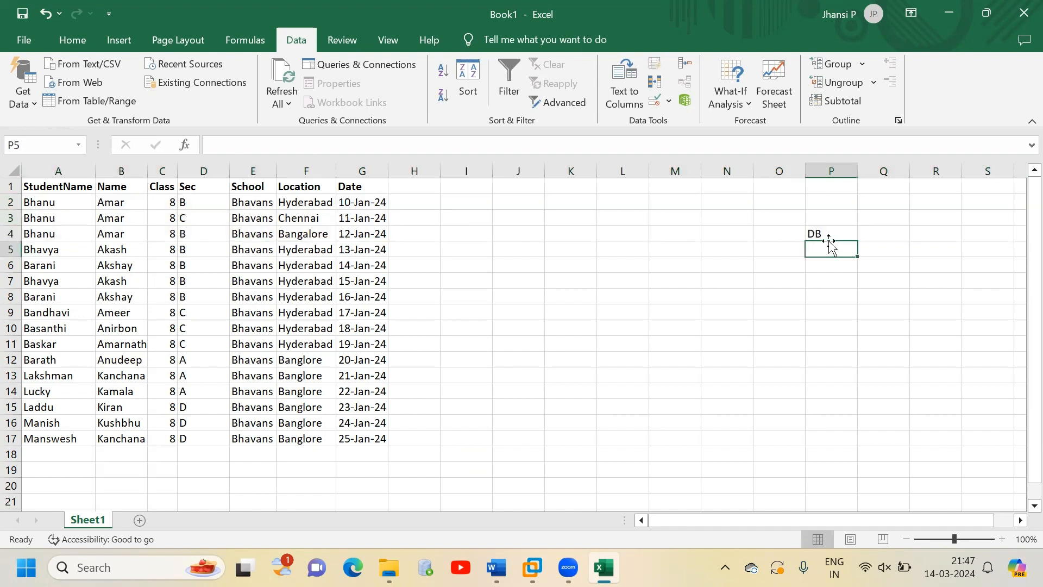
pyautogui.click(829, 234)
pyautogui.write('Student')
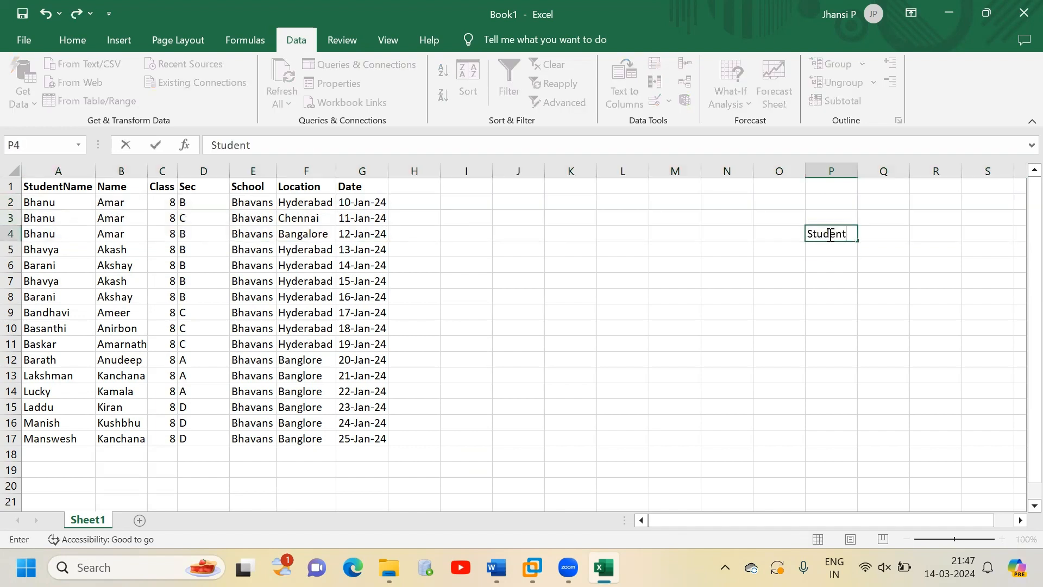
pyautogui.click(891, 235)
pyautogui.write('DB')
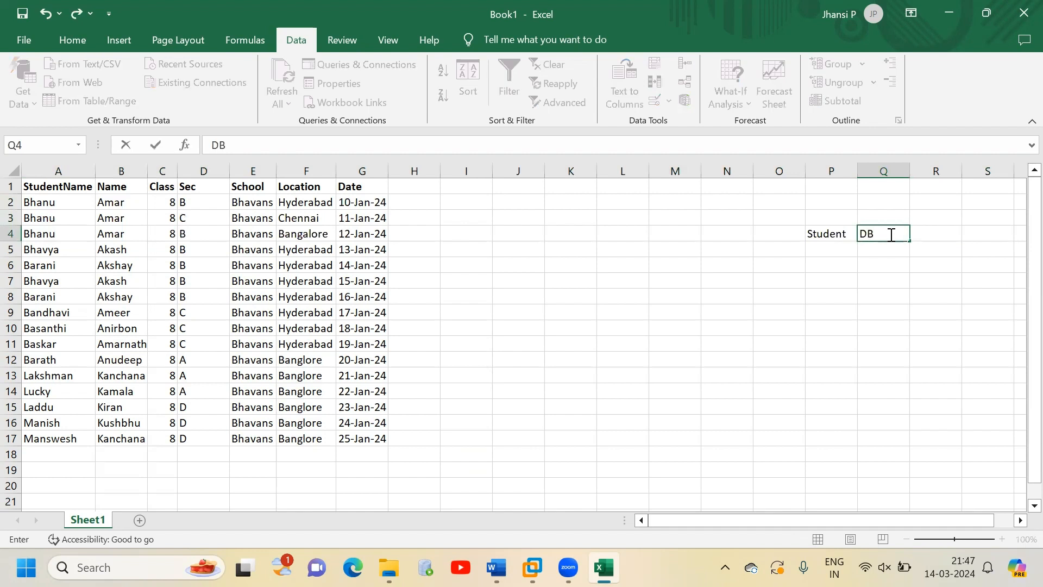
pyautogui.moveTo(779, 249); pyautogui.dragTo(965, 257)
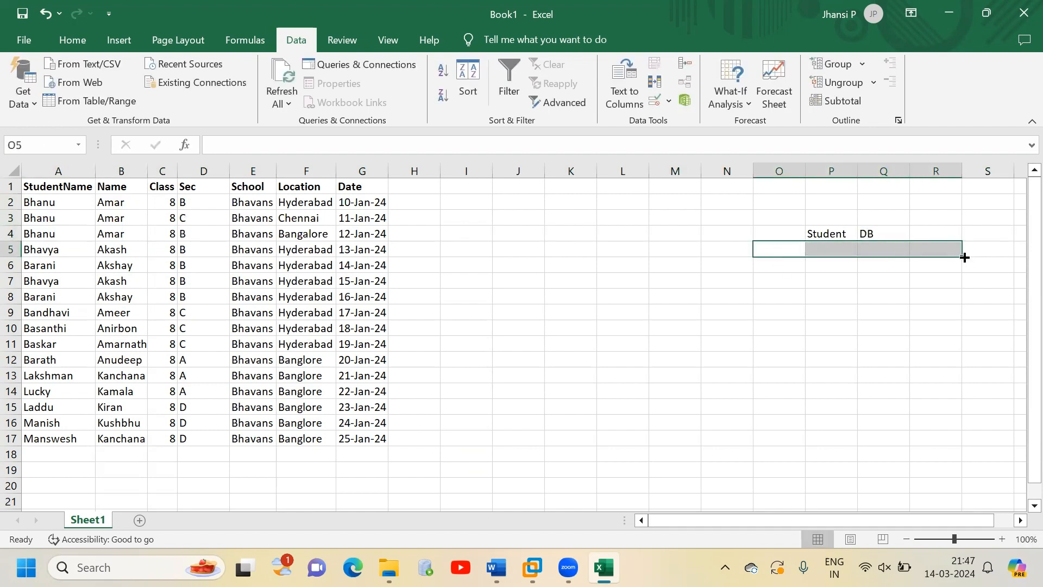
# Step: Enter the label Constraints in cell O6 and Conditions in cell P6, below the Student DB labels
pyautogui.click(786, 263)
pyautogui.write('Constraints')
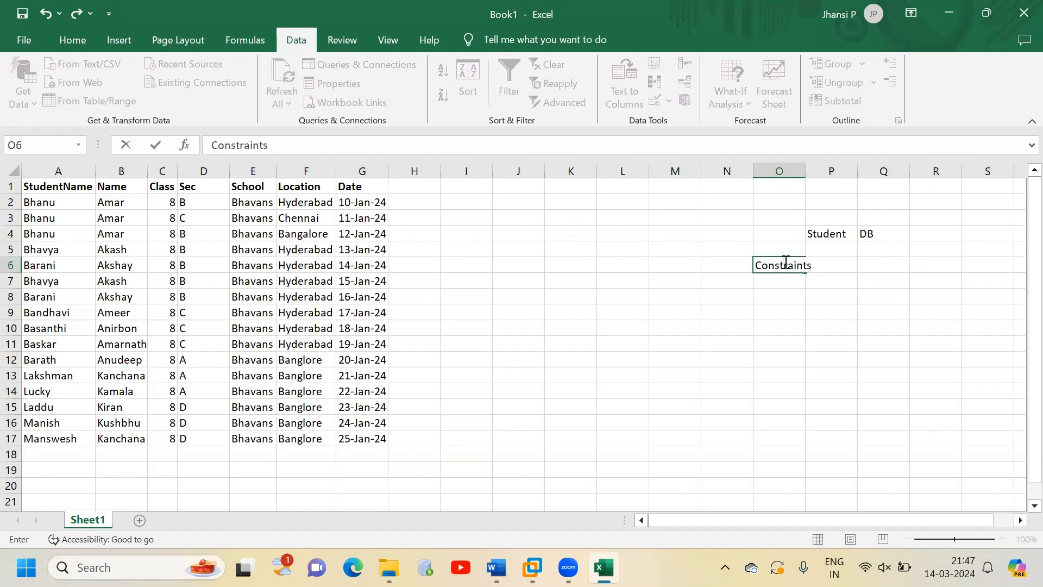
pyautogui.press('Tab')
pyautogui.write('Conditions')
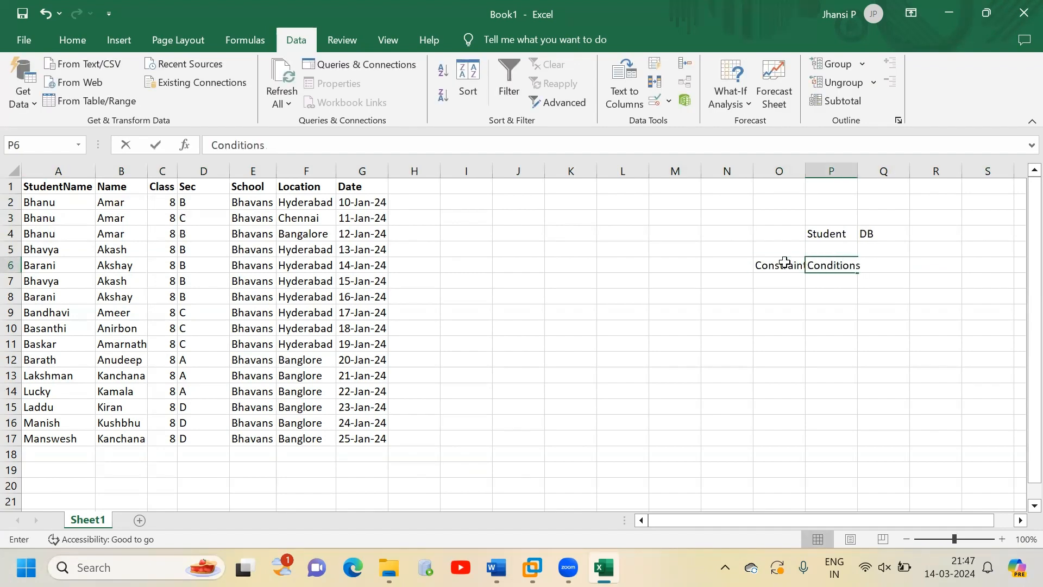
pyautogui.press('Tab')
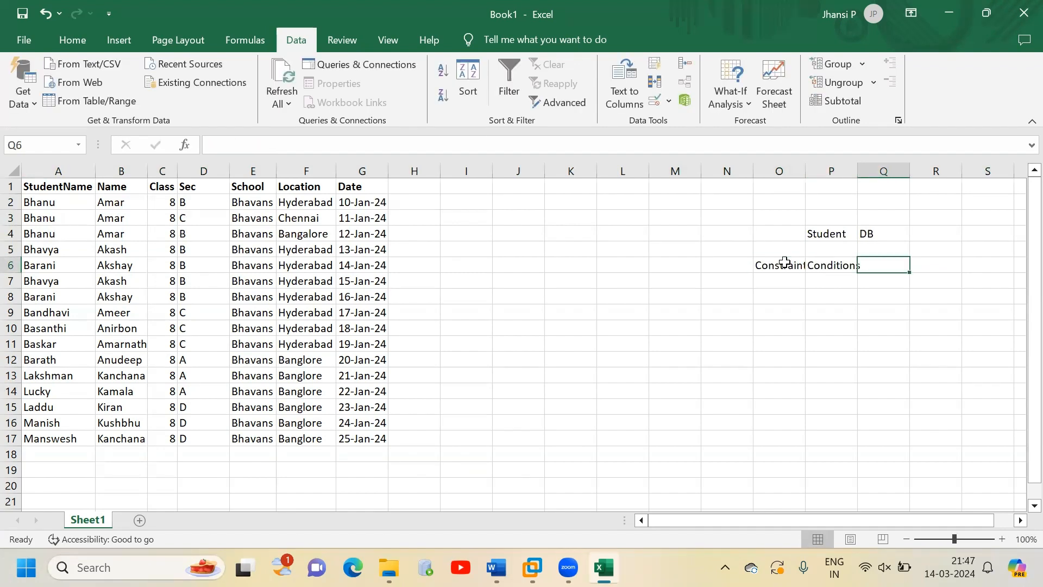
# Step: Enter the condition "stuname and location are same" in cell Q6, beside the Conditions label
pyautogui.write('stund')
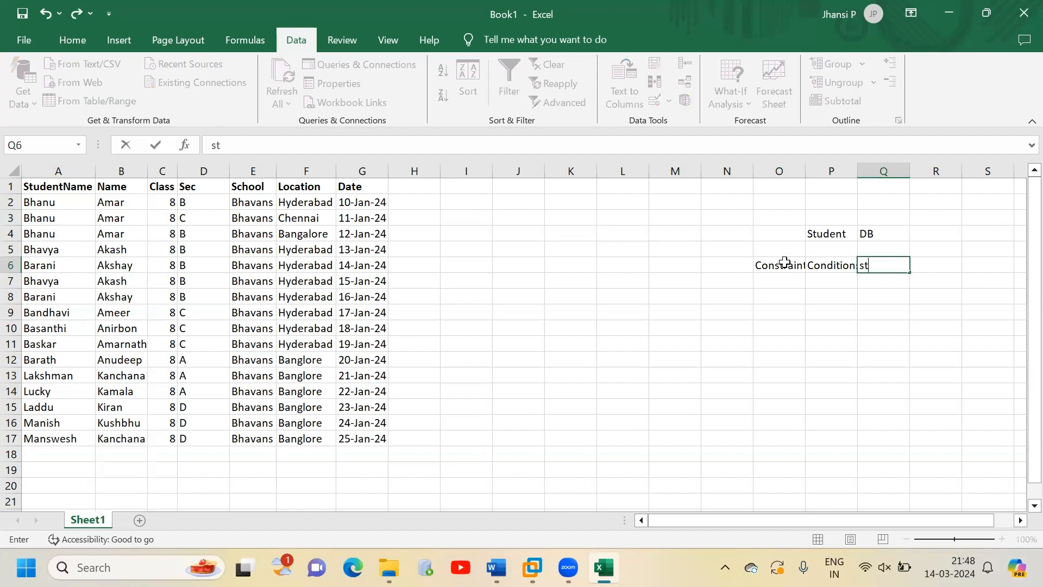
pyautogui.press('BackSpace')
pyautogui.press('BackSpace')
pyautogui.write('name and location sa')
pyautogui.press('BackSpace')
pyautogui.press('BackSpace')
pyautogui.write('ar')
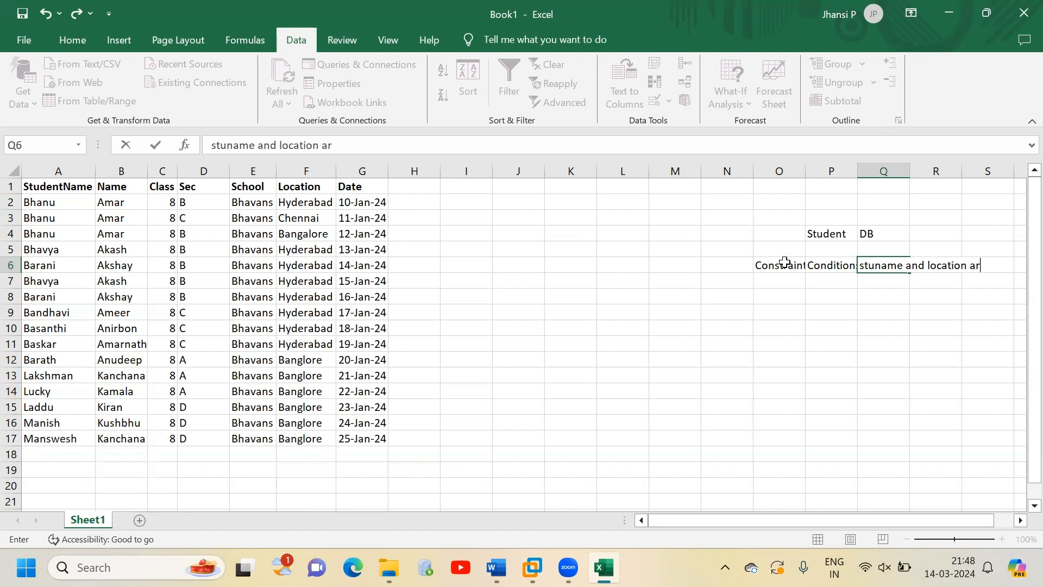
pyautogui.write('e same')
pyautogui.click(59, 170)
pyautogui.rightClick(60, 169)
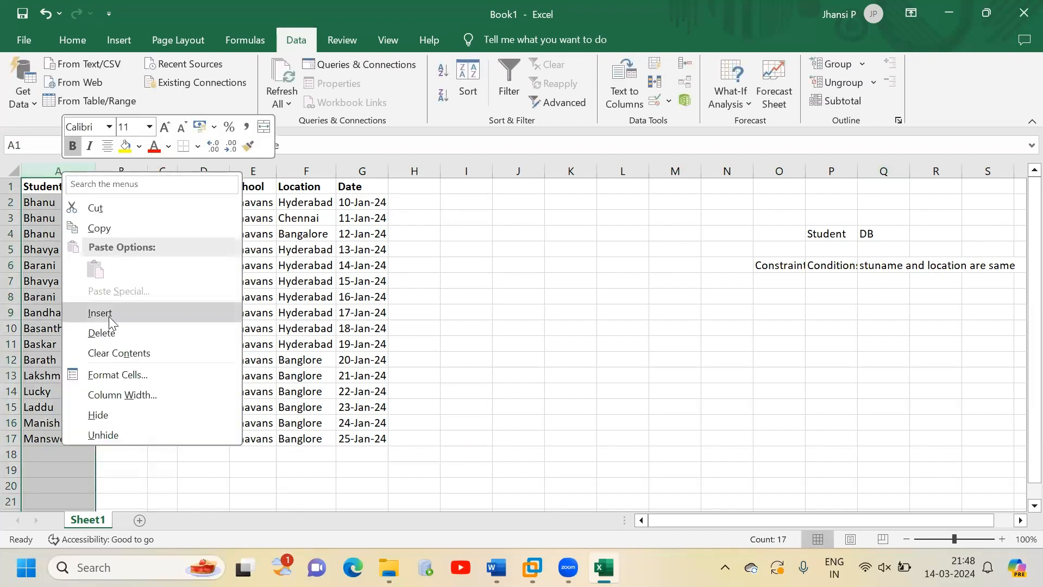
pyautogui.click(117, 337)
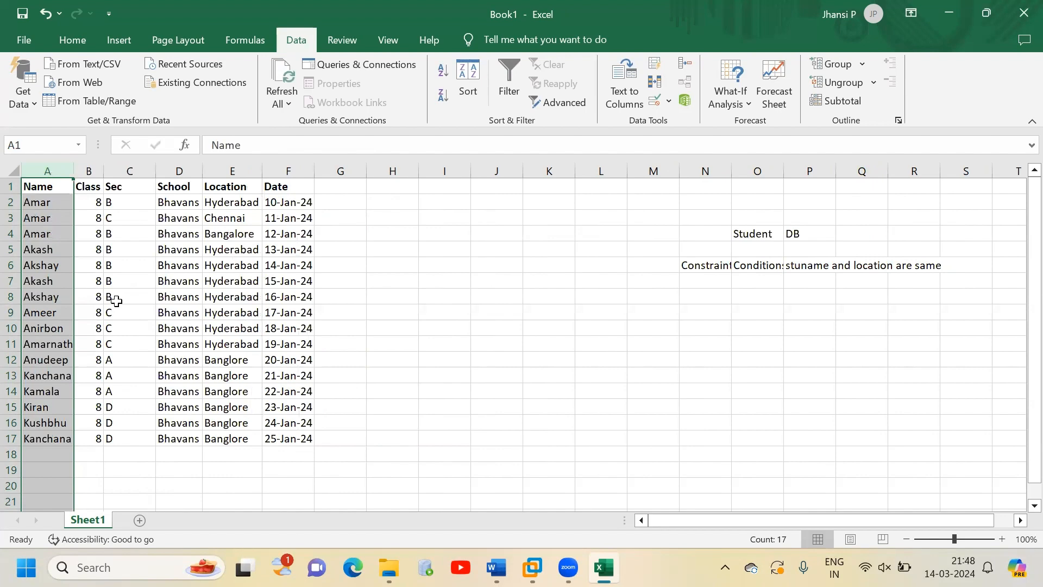
pyautogui.hotkey('ctrl', 'z')
# Step: Insert a new column before StudentName and give it the header RollNo in cell A1
pyautogui.rightClick(60, 172)
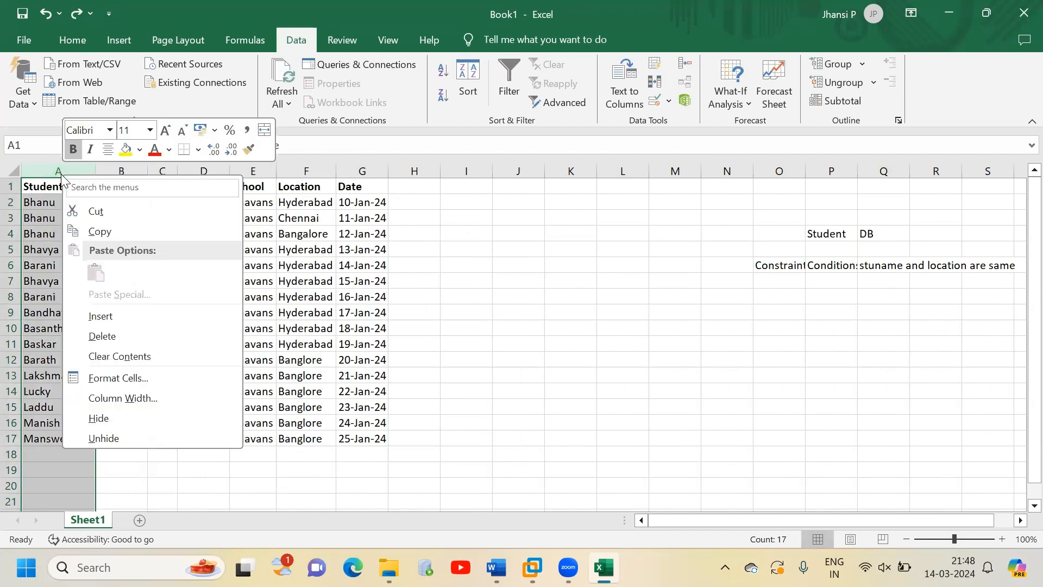
pyautogui.click(112, 316)
pyautogui.click(47, 184)
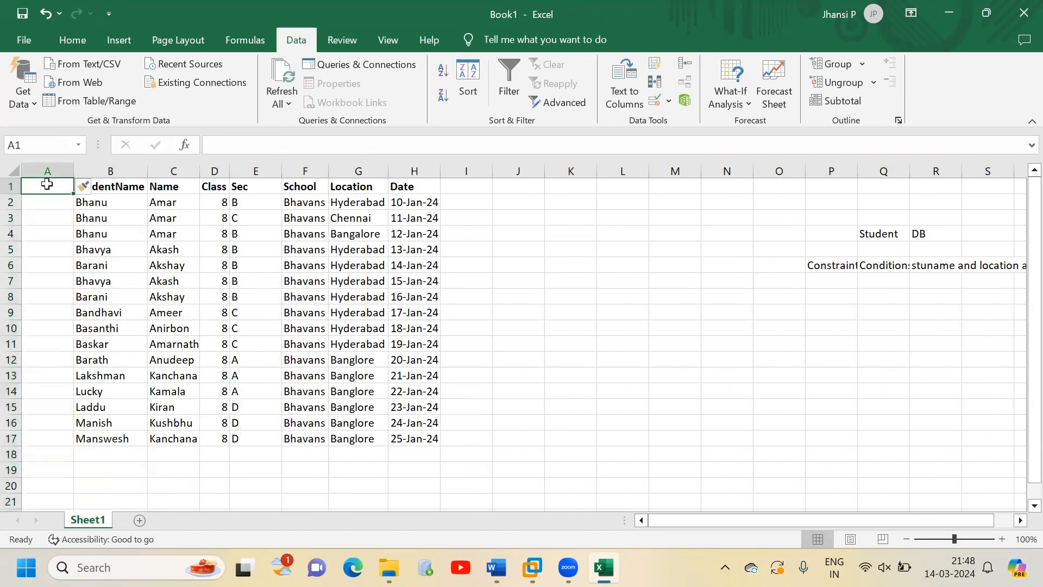
pyautogui.write('RollNo')
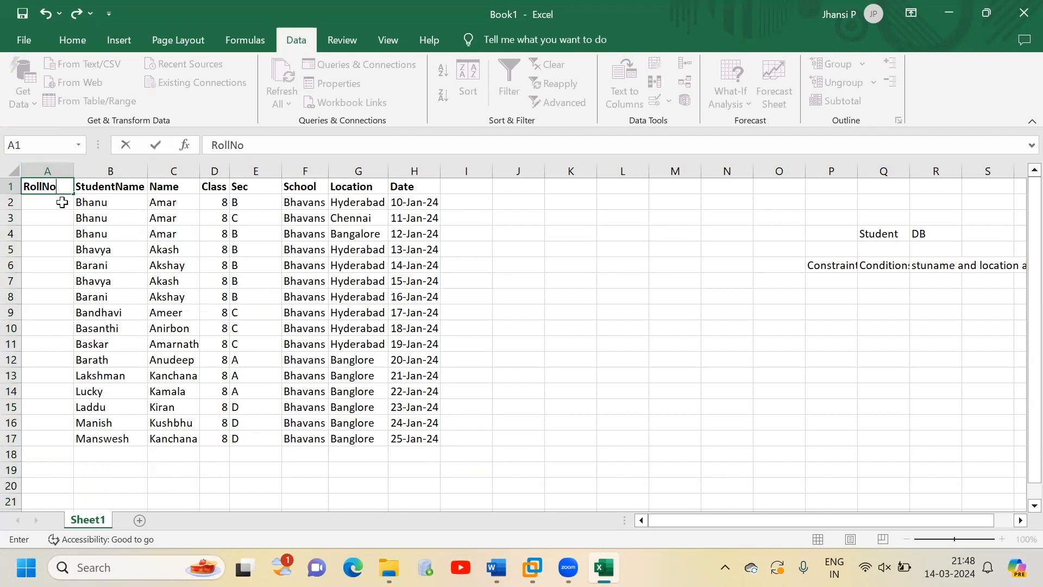
# Step: Number the student records in the RollNo column from 1 to 16 with a filled series starting in A2
pyautogui.press('Return')
pyautogui.write('1')
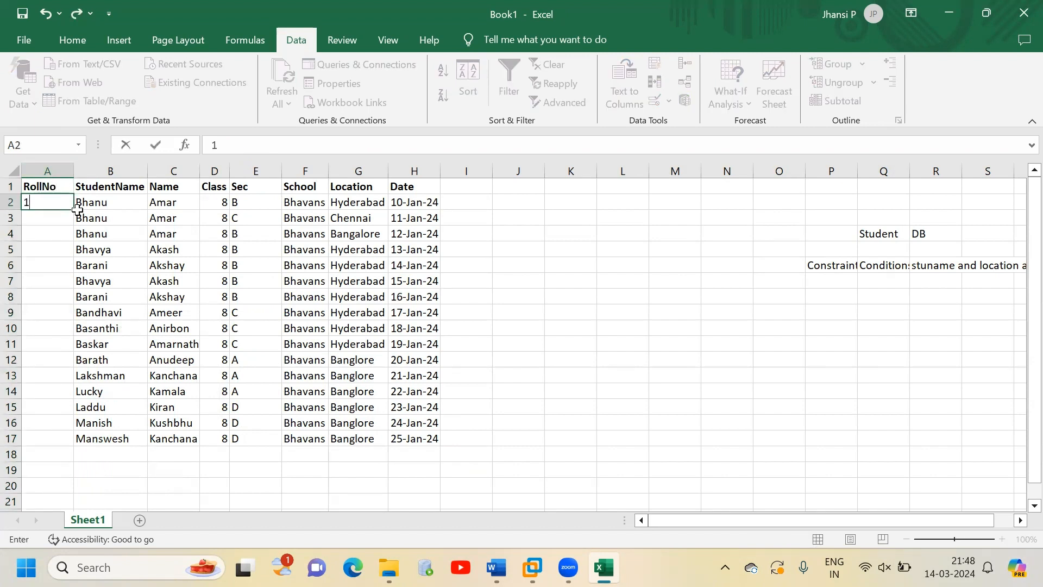
pyautogui.click(77, 212)
pyautogui.click(62, 204)
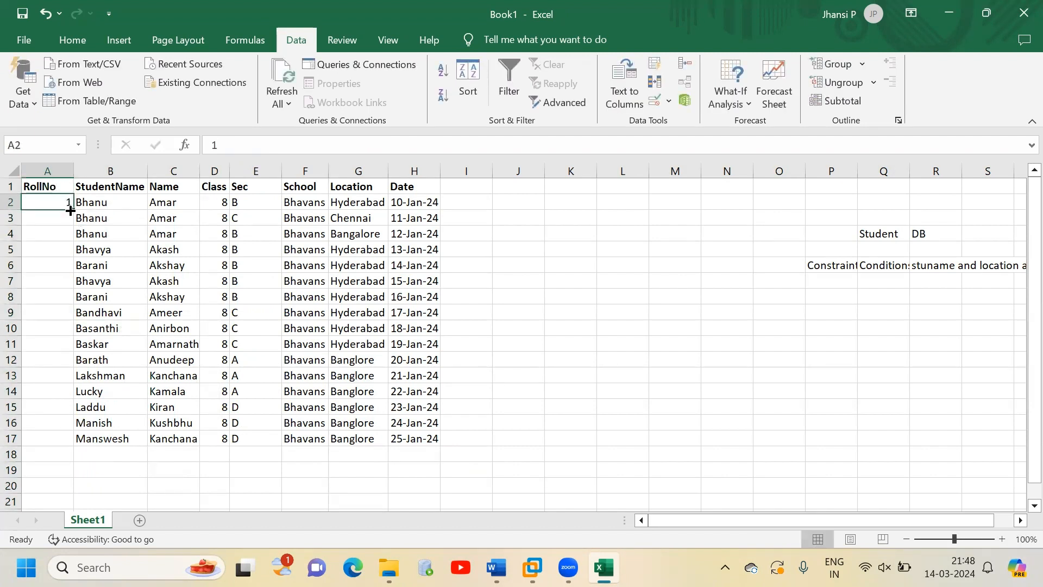
pyautogui.moveTo(73, 210); pyautogui.dragTo(81, 441)
pyautogui.click(93, 459)
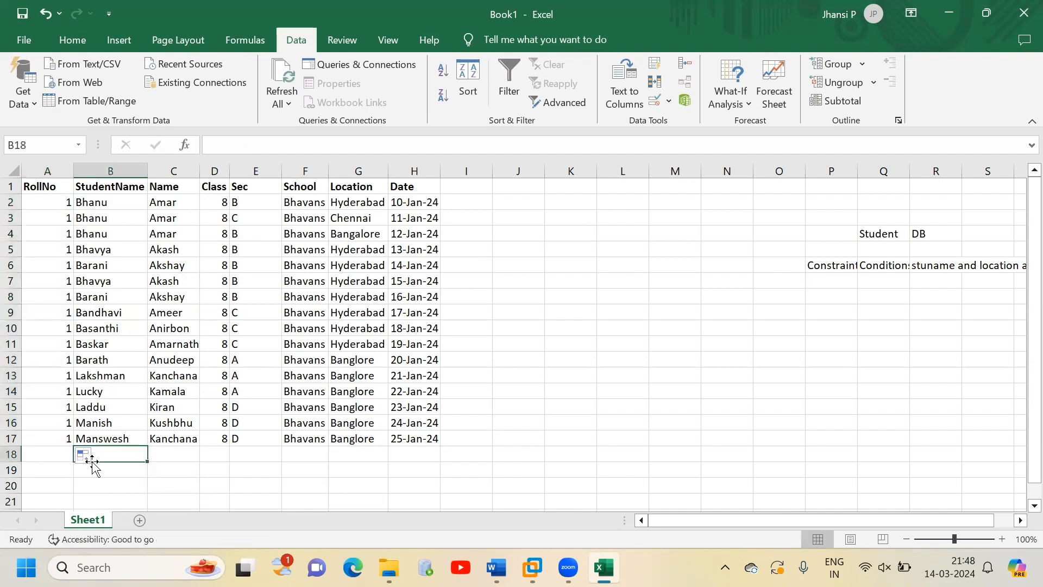
pyautogui.click(47, 202)
pyautogui.moveTo(75, 211); pyautogui.dragTo(82, 441)
pyautogui.click(87, 456)
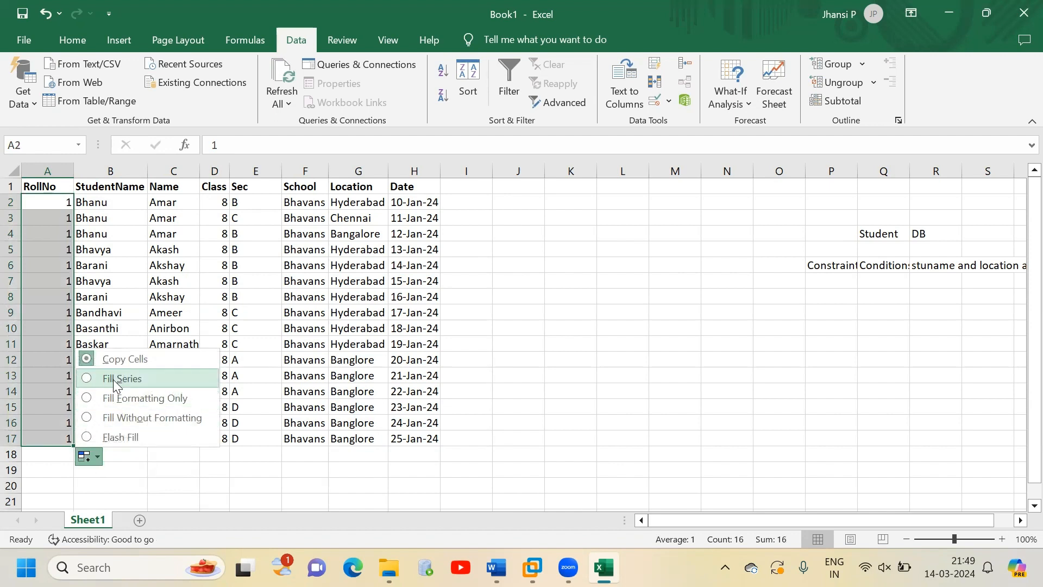
pyautogui.click(113, 379)
pyautogui.click(554, 292)
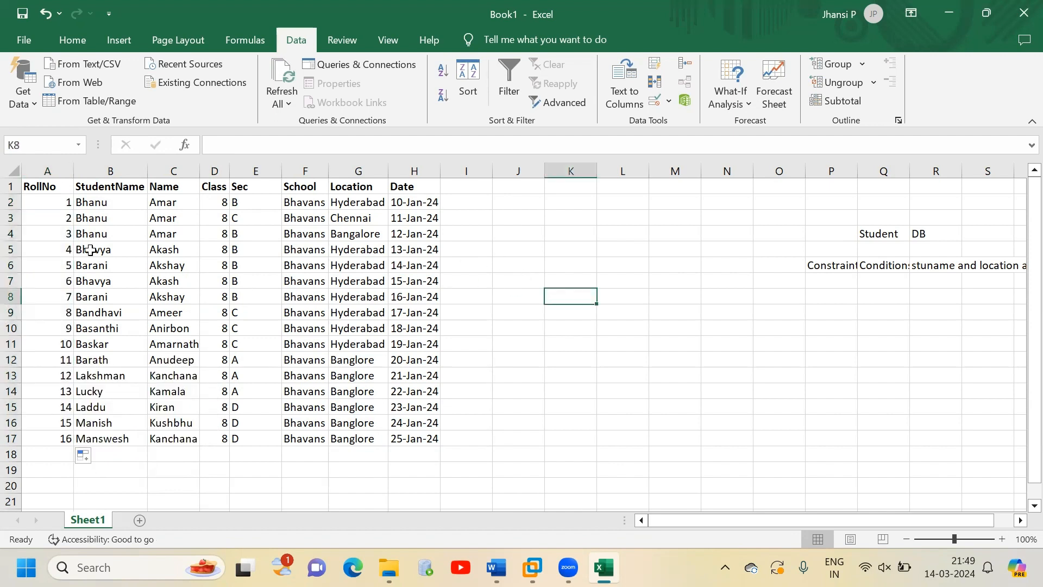
# Step: Set the RollNo of the Chennai record in row 3 to 1 and compare its Class with row 2
pyautogui.click(46, 217)
pyautogui.write('1')
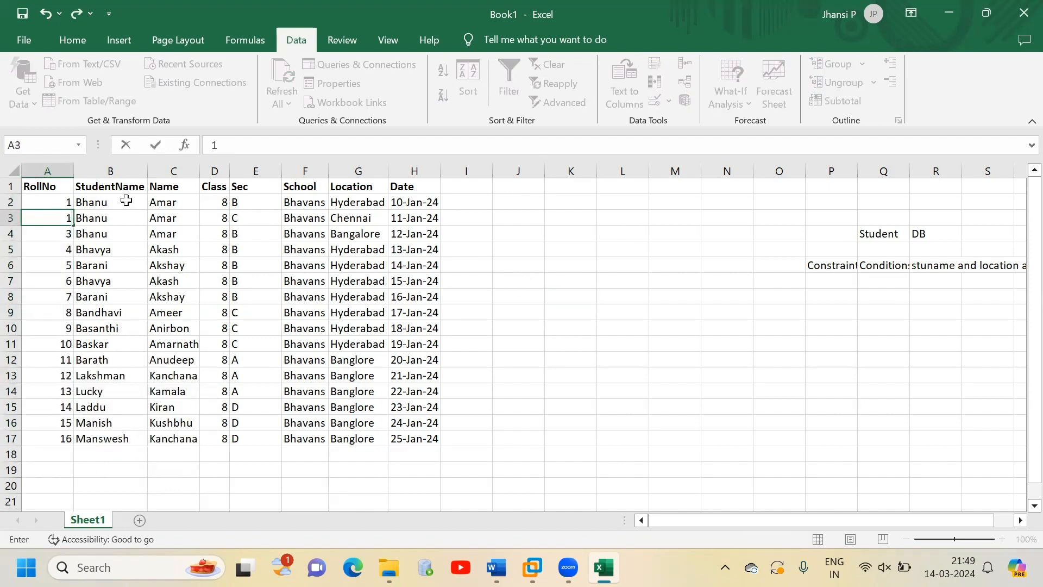
pyautogui.click(126, 201)
pyautogui.moveTo(215, 202); pyautogui.dragTo(218, 226)
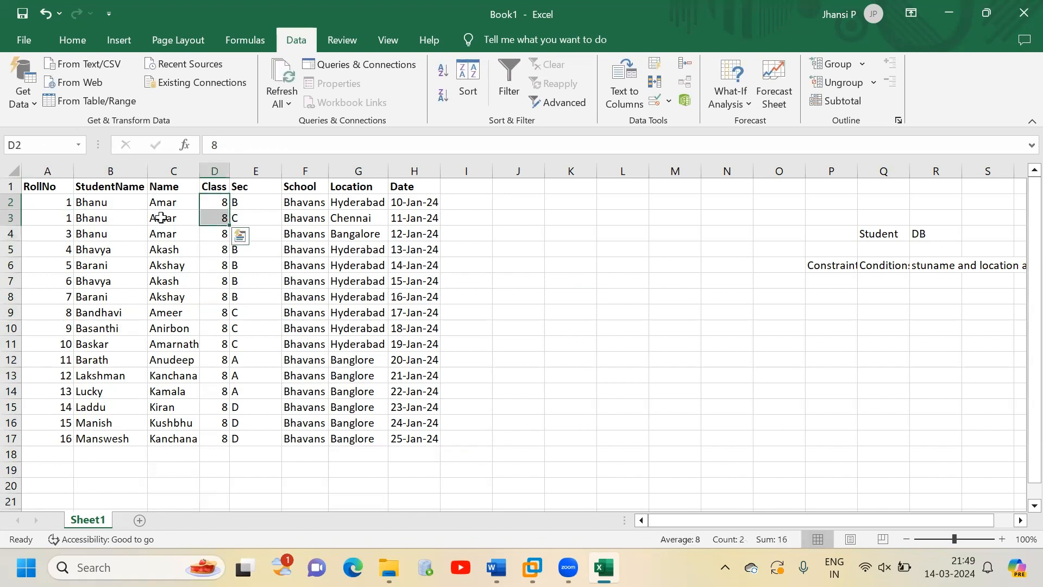
pyautogui.click(46, 219)
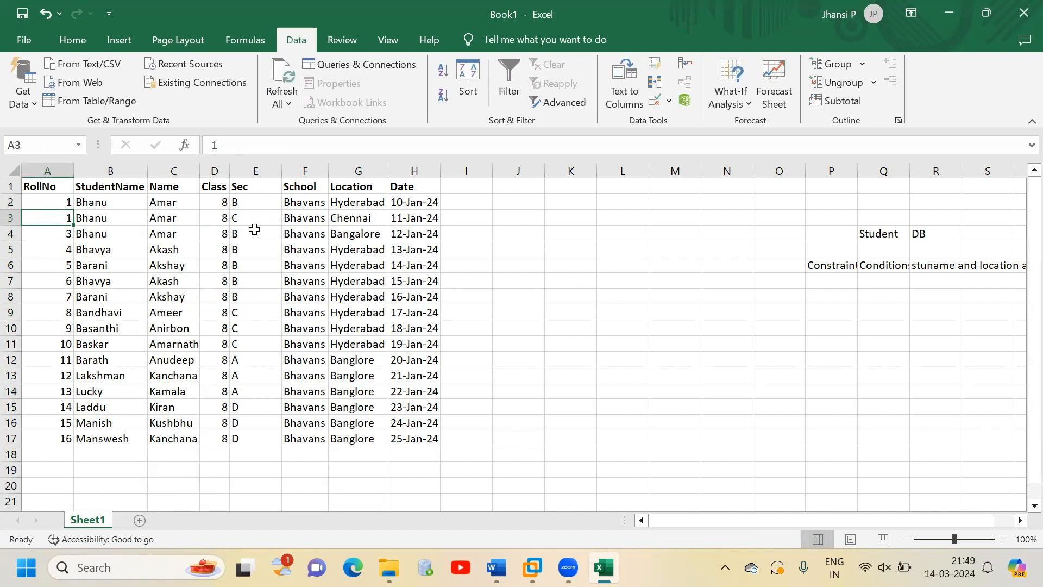
# Step: Set the Sec of the Chennai record in row 3 to B and its Class to 9
pyautogui.click(243, 217)
pyautogui.write('B')
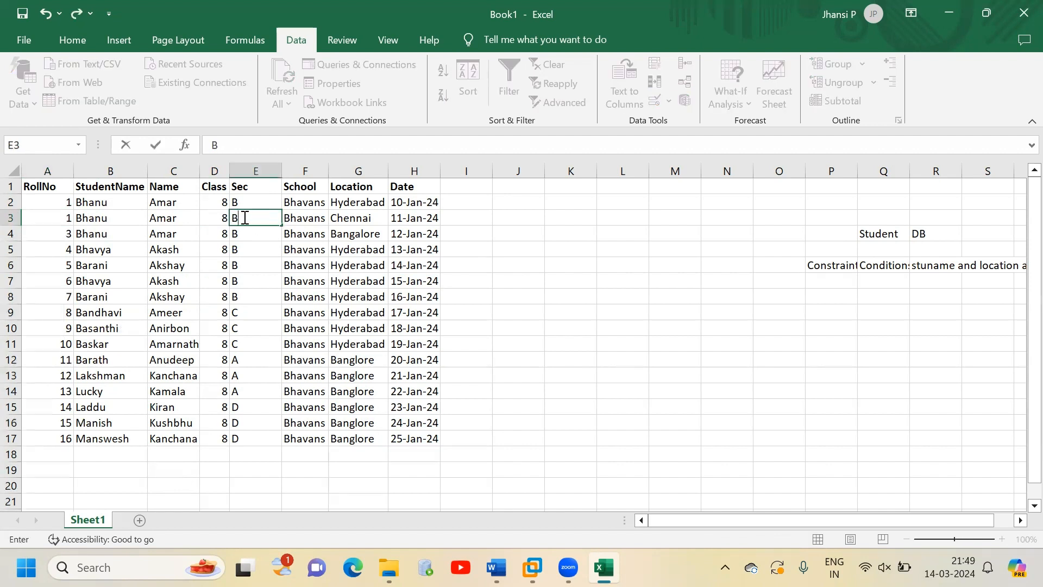
pyautogui.press('Return')
pyautogui.press('Return')
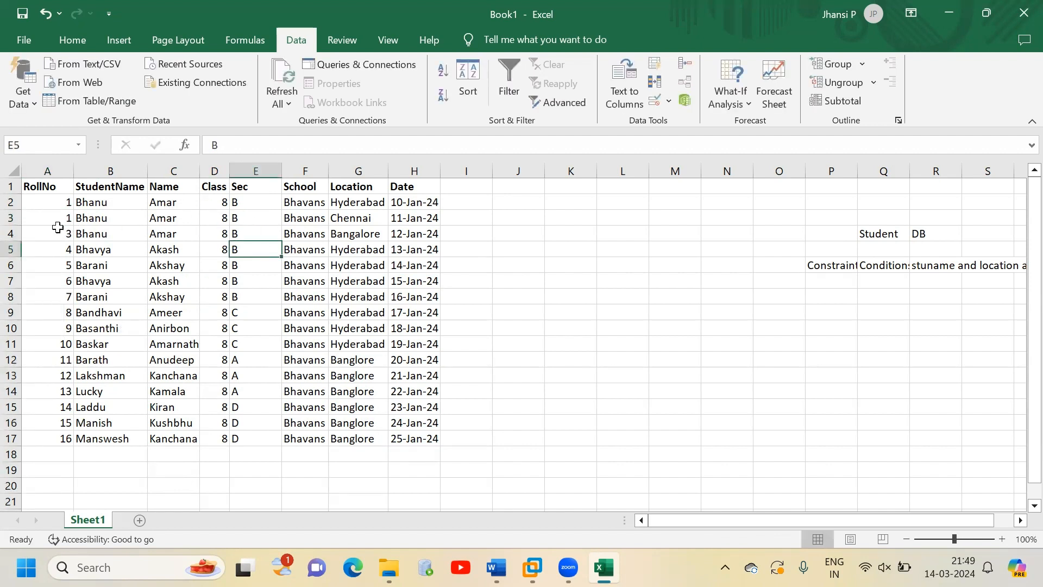
pyautogui.click(217, 217)
pyautogui.write('9')
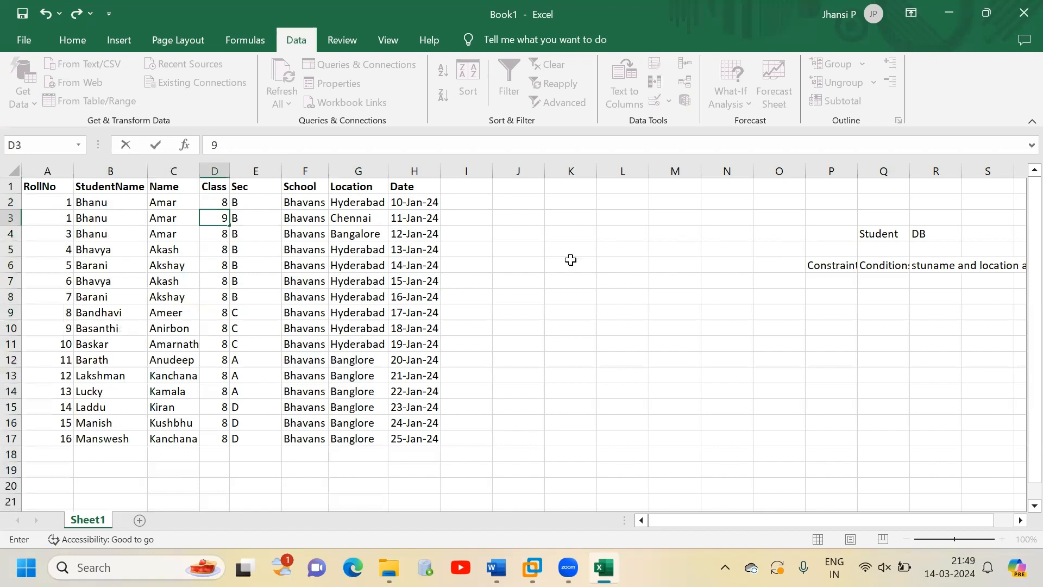
pyautogui.click(621, 280)
# Step: Compare the records in rows 2 and 3 across the RollNo, StudentName, Name, Class and Sec columns
pyautogui.click(167, 203)
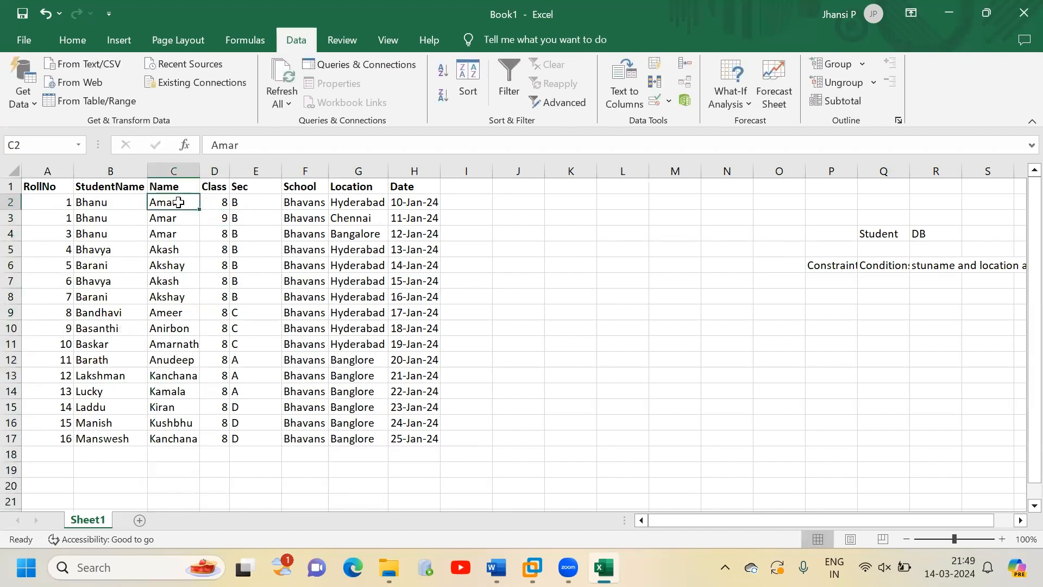
pyautogui.moveTo(216, 203); pyautogui.dragTo(255, 201)
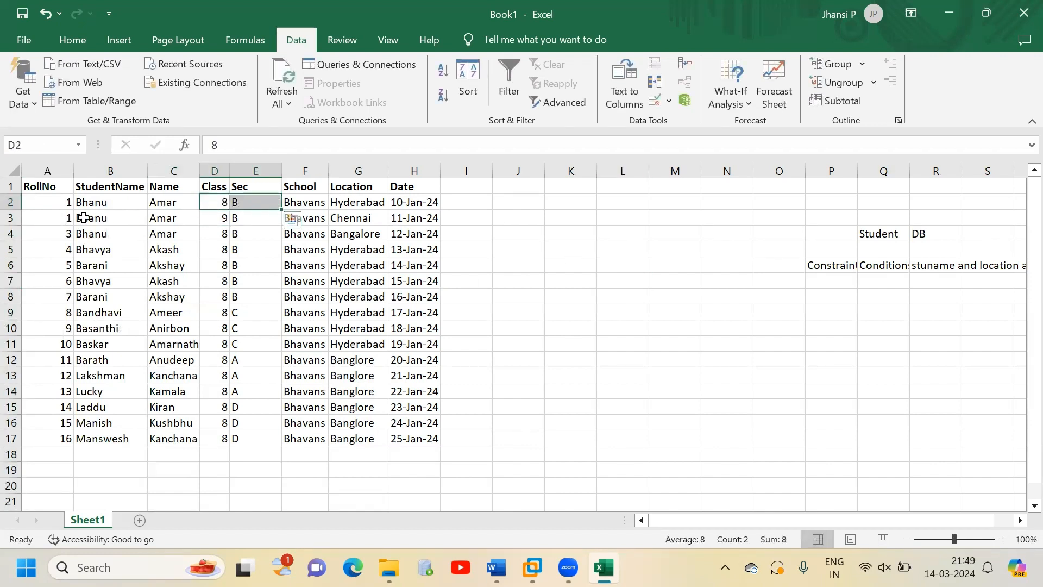
pyautogui.click(39, 203)
pyautogui.moveTo(39, 202); pyautogui.dragTo(236, 202)
pyautogui.moveTo(160, 218); pyautogui.dragTo(246, 217)
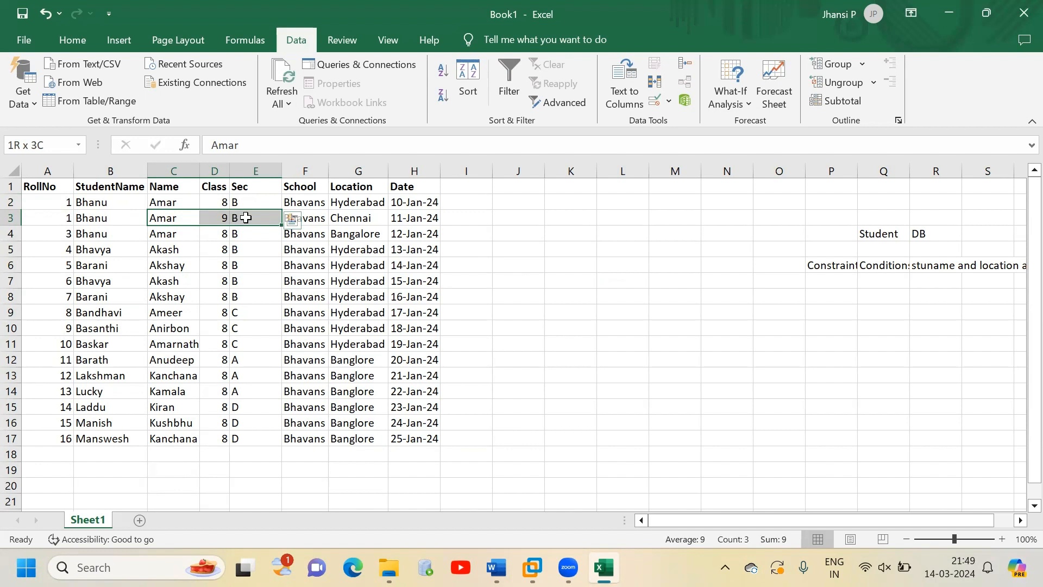
pyautogui.click(47, 218)
pyautogui.moveTo(40, 195); pyautogui.dragTo(243, 214)
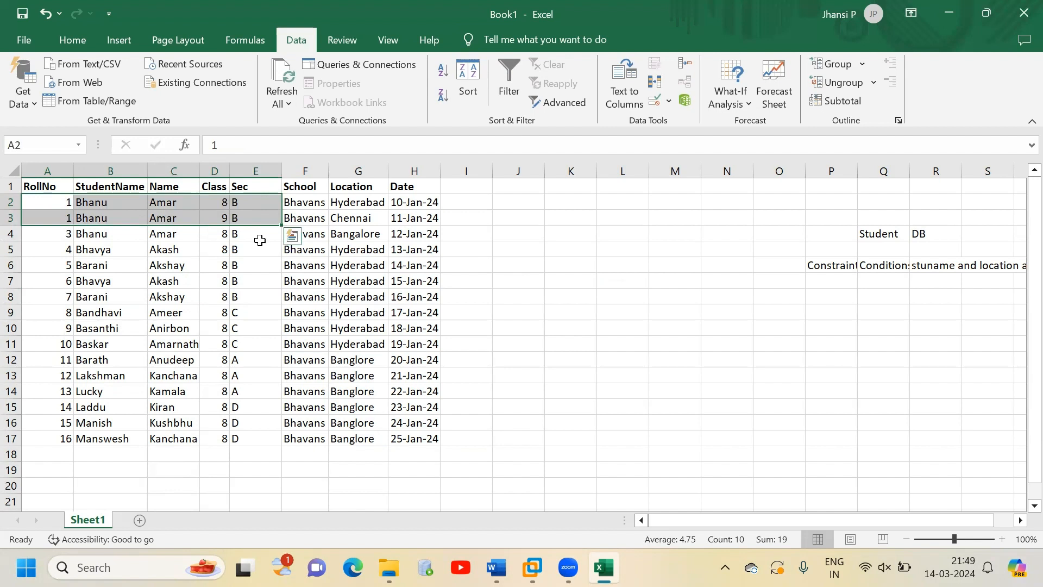
# Step: Enter the key combination "RollNo + StudentNAme +Class" in cell K3, beside the student table
pyautogui.click(566, 216)
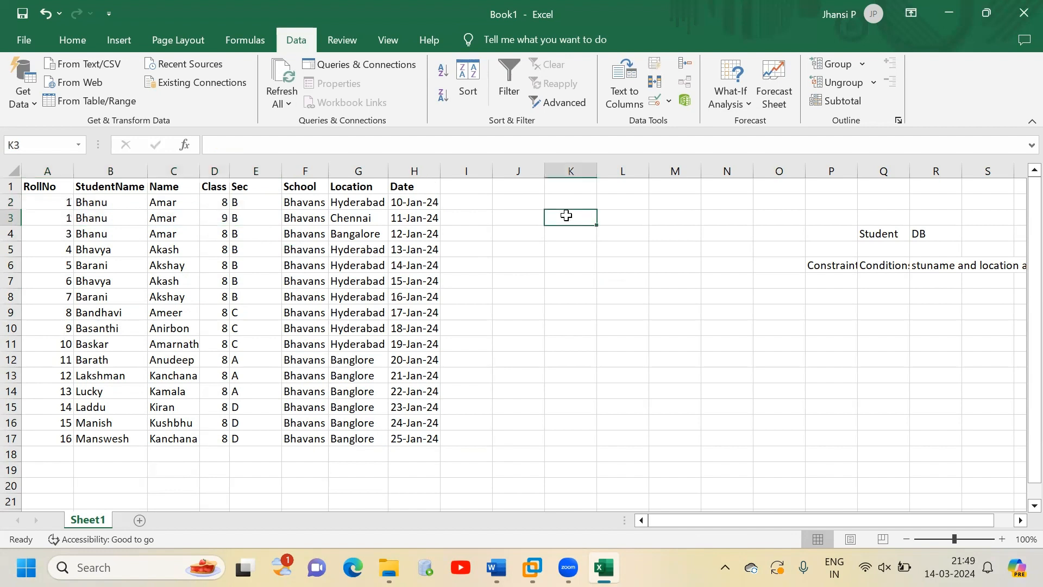
pyautogui.write('RollN')
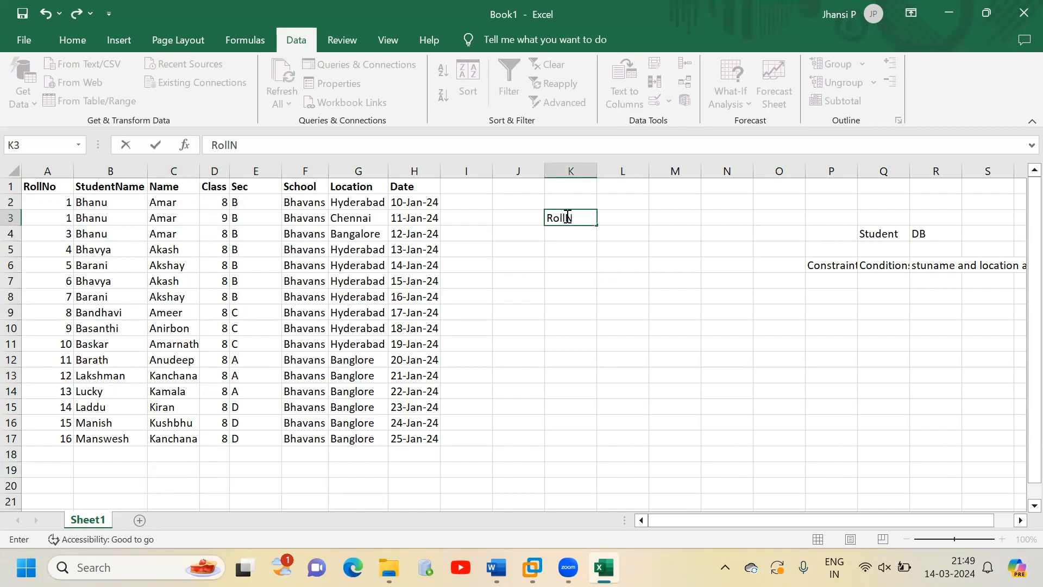
pyautogui.write('o + StudentNAme')
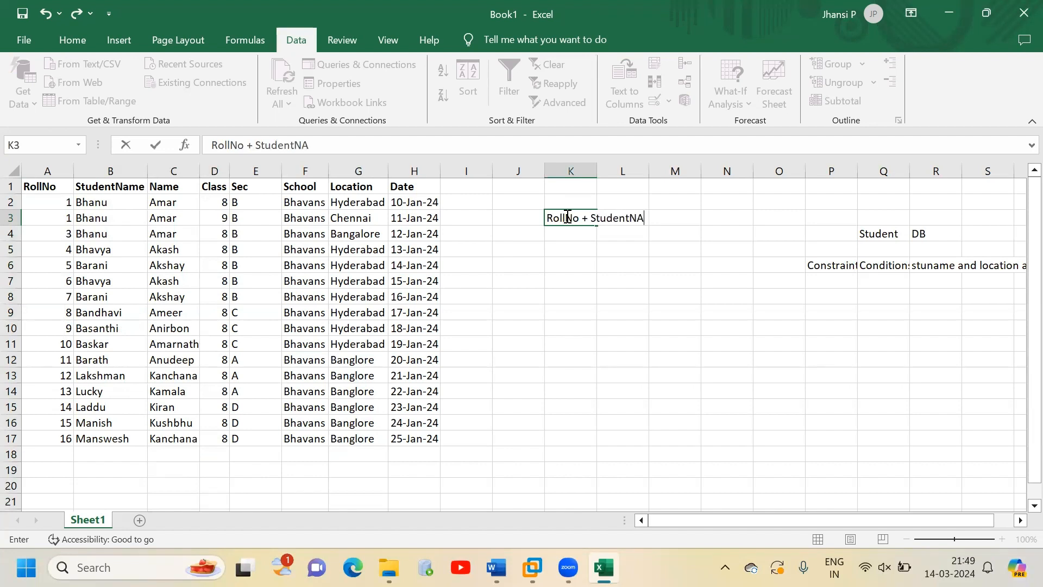
pyautogui.write(' +Class')
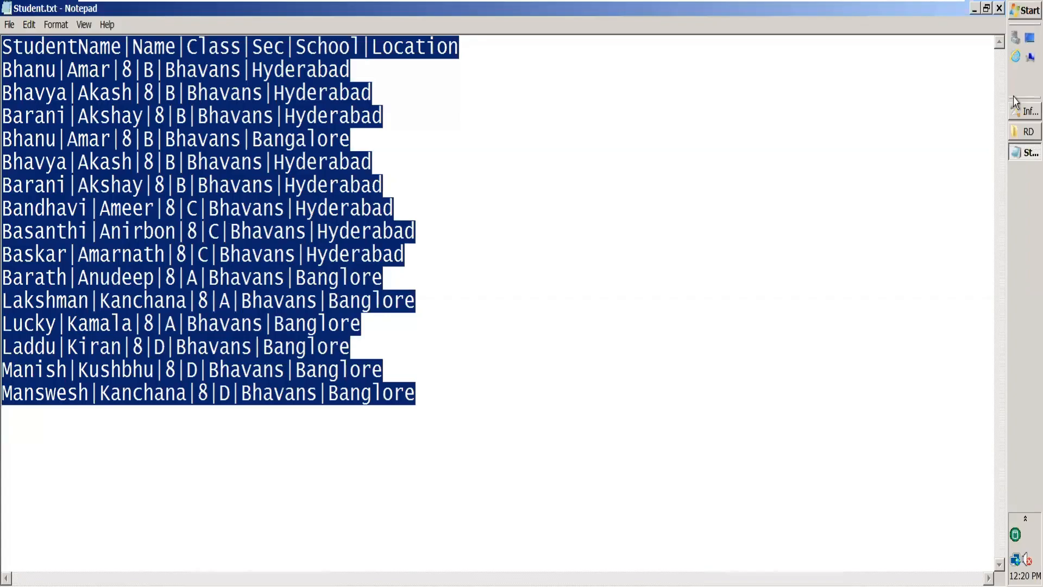
# Step: Switch to the DataStage desktop and close Student.txt in Notepad without saving the changes
pyautogui.click(999, 8)
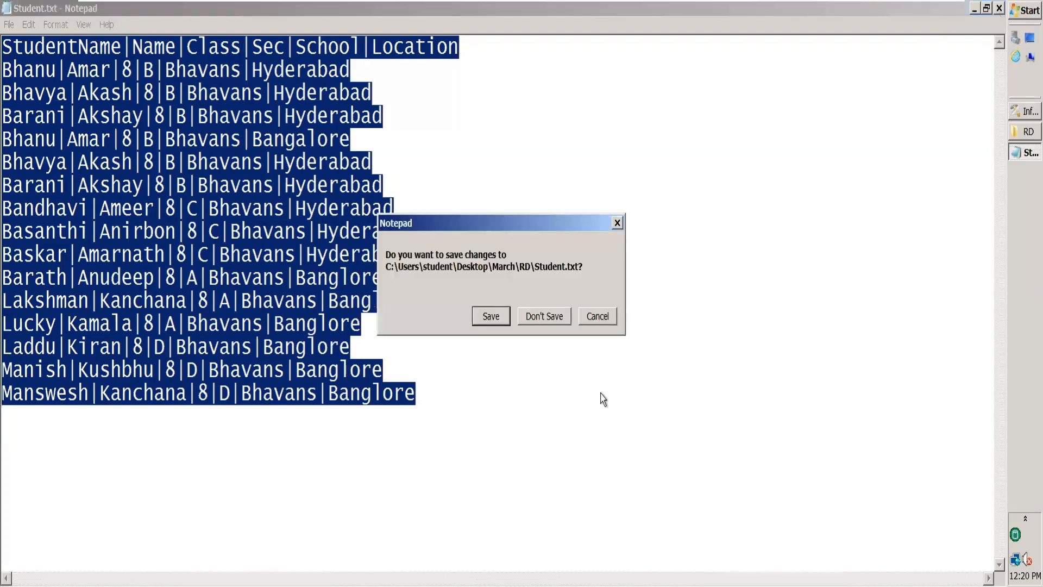
pyautogui.click(553, 316)
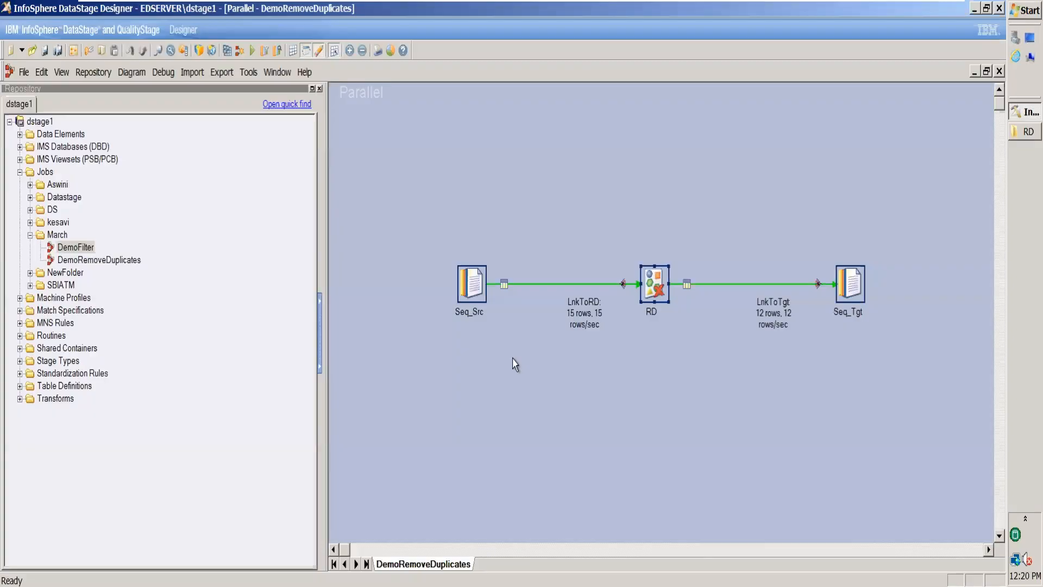
# Step: Open the RD stage and try adding two more keys to the keys that define duplicates
pyautogui.doubleClick(650, 288)
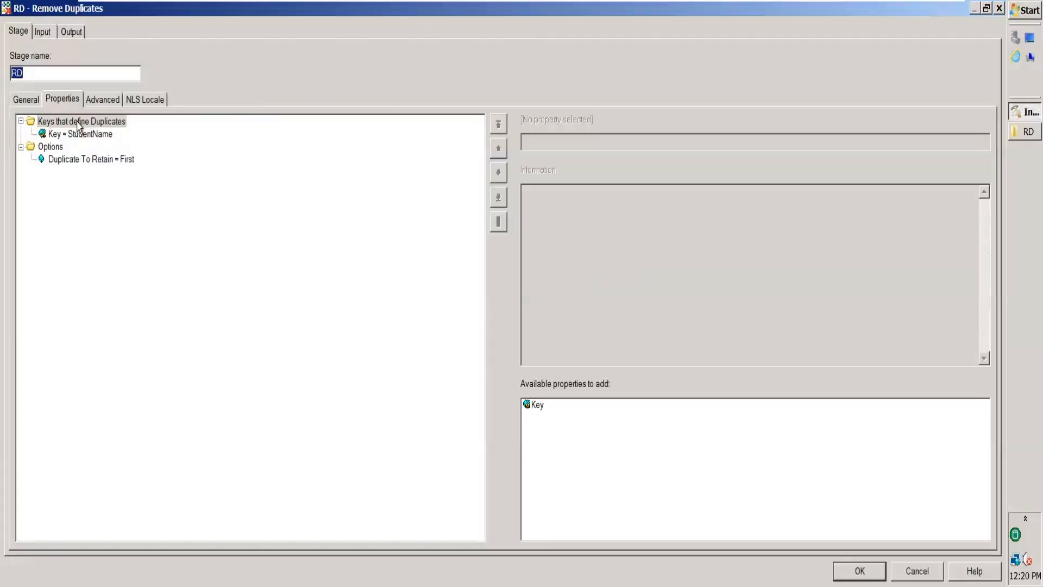
pyautogui.click(78, 123)
pyautogui.click(539, 408)
pyautogui.click(538, 406)
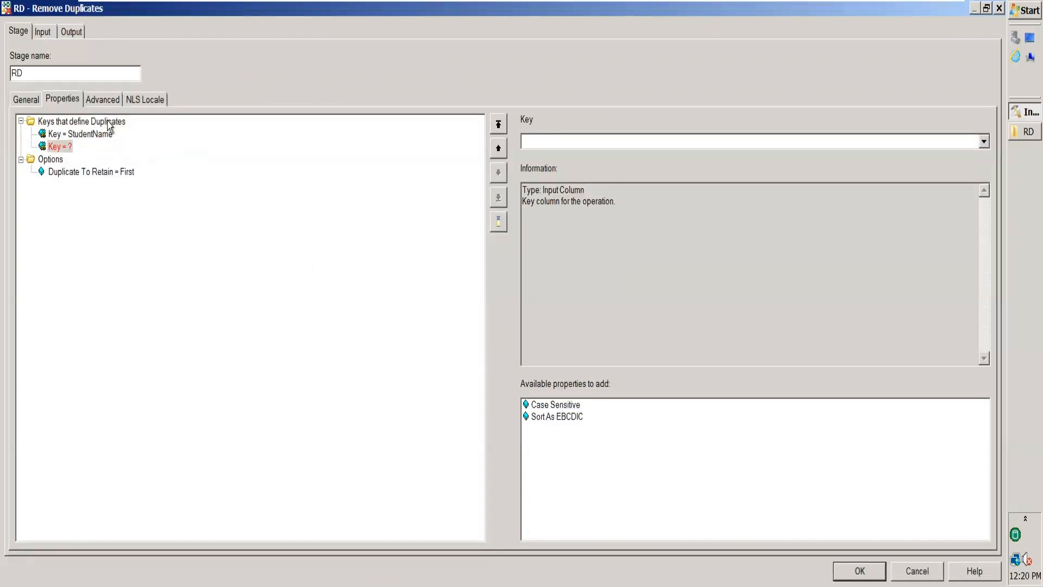
pyautogui.click(109, 125)
pyautogui.doubleClick(537, 411)
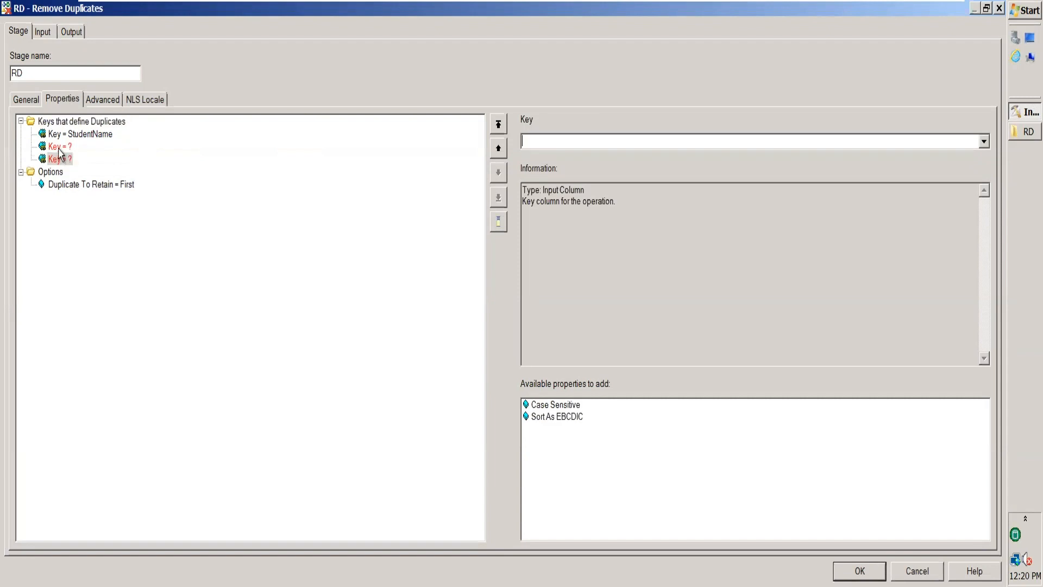
# Step: Try setting the two added duplicate keys to Class and Location, and close the RD stage properties
pyautogui.click(59, 147)
pyautogui.click(984, 142)
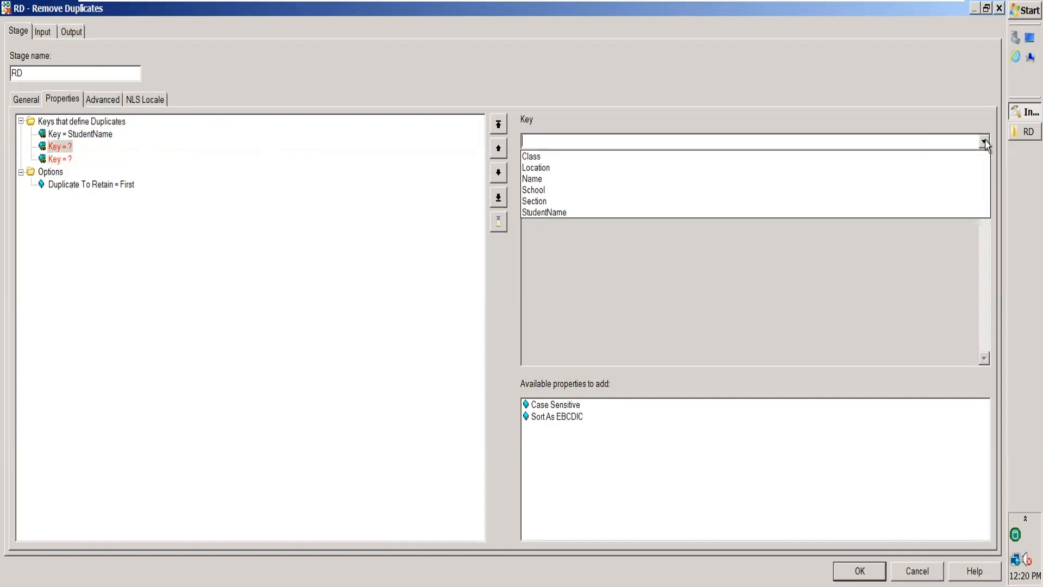
pyautogui.click(641, 156)
pyautogui.click(64, 159)
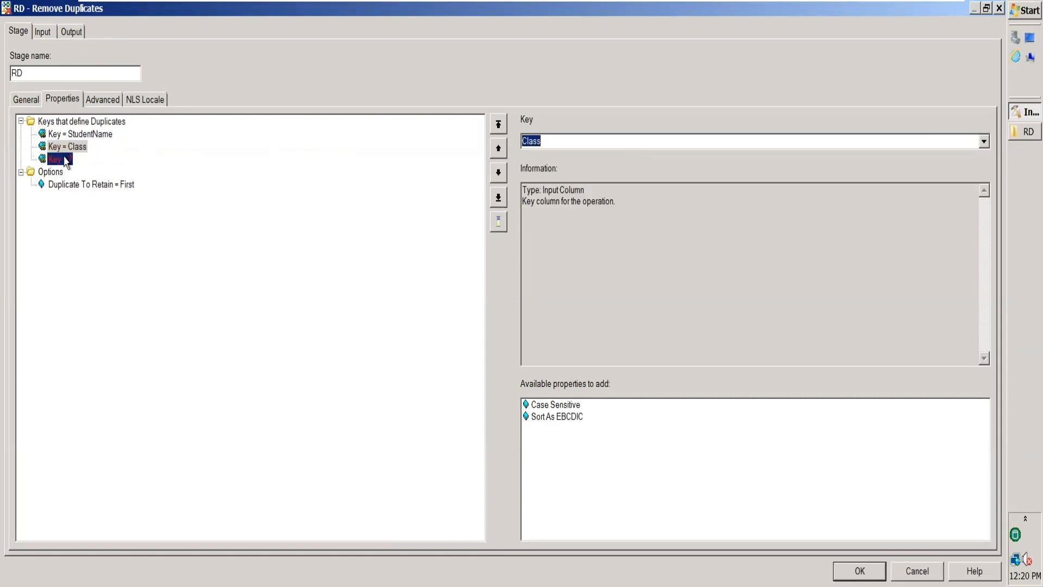
pyautogui.click(984, 141)
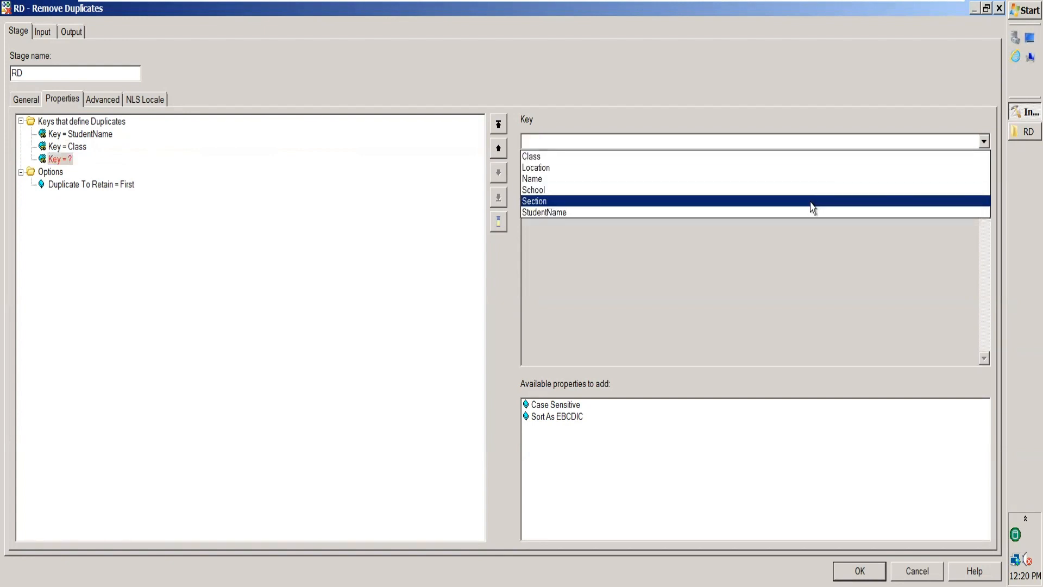
pyautogui.click(793, 169)
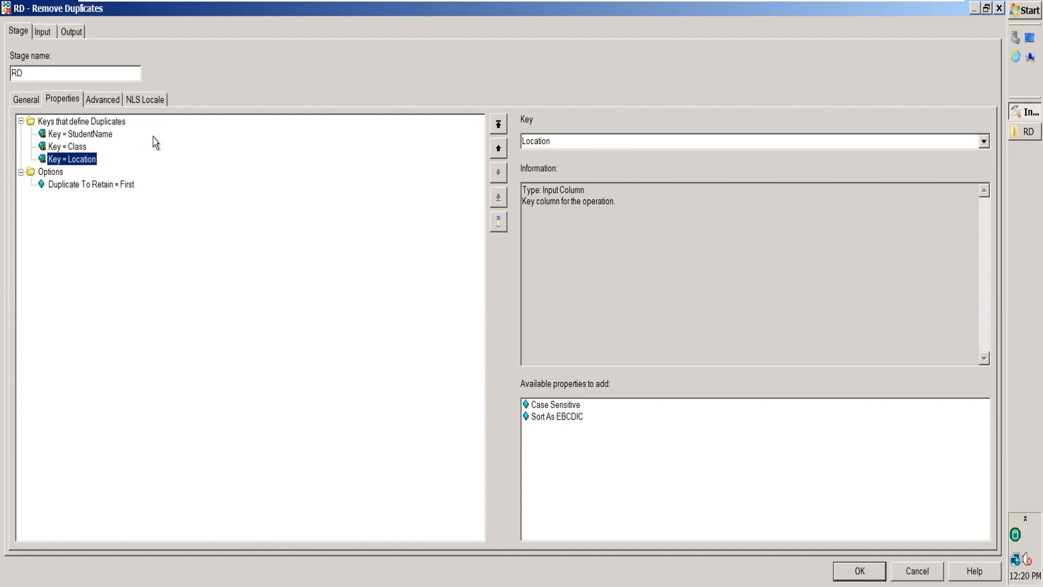
pyautogui.click(94, 135)
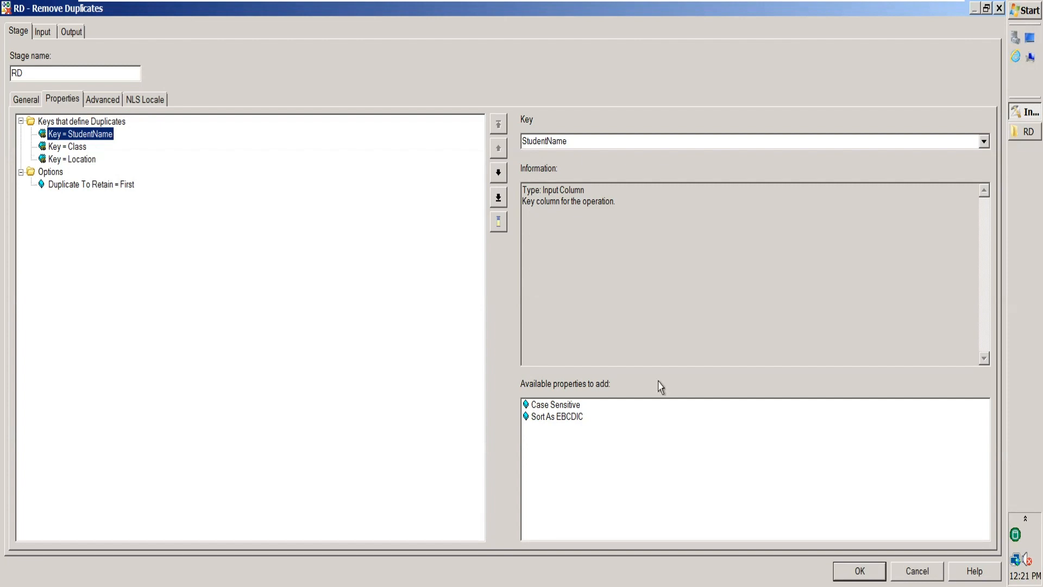
pyautogui.click(859, 570)
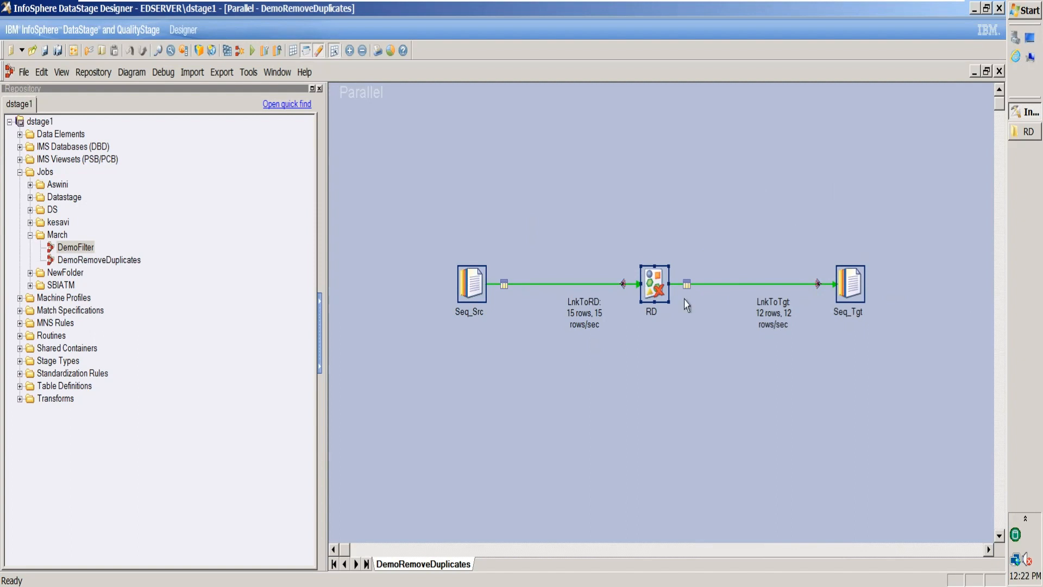
# Step: Reopen the RD stage, try adding another unassigned key below StudentName, and remove it
pyautogui.doubleClick(652, 278)
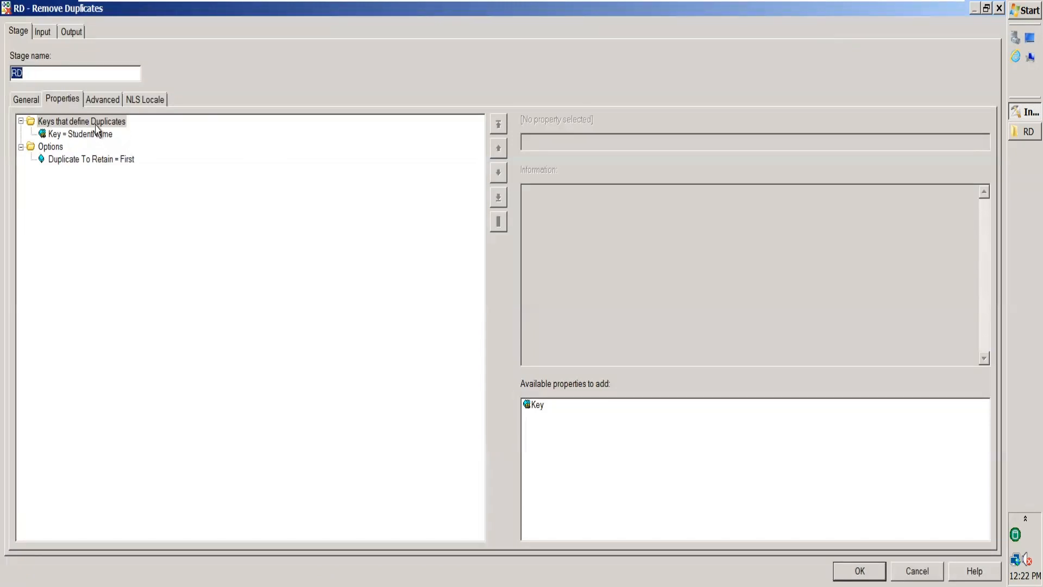
pyautogui.click(268, 193)
pyautogui.click(537, 407)
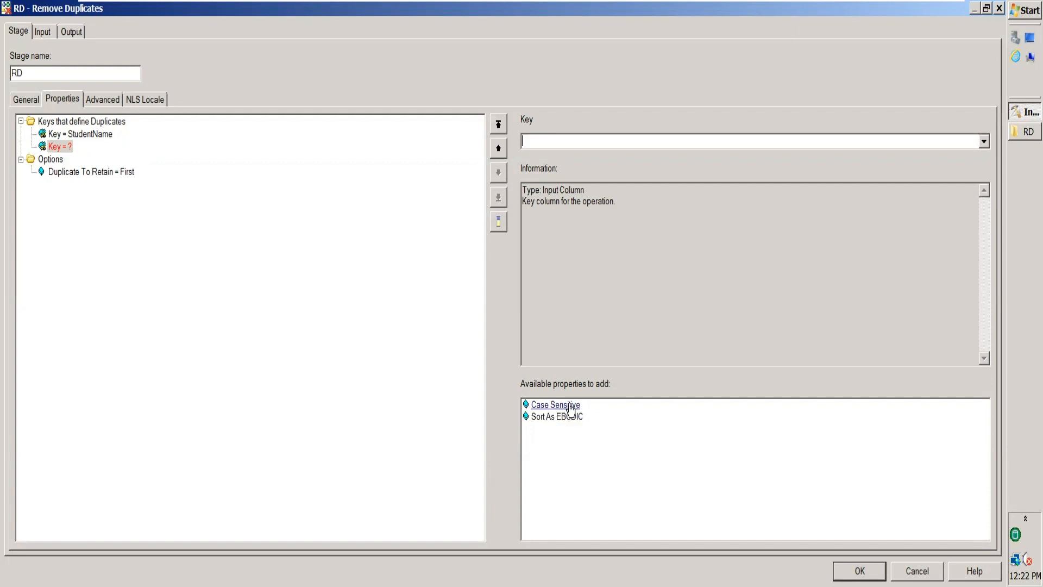
pyautogui.rightClick(50, 148)
pyautogui.click(75, 194)
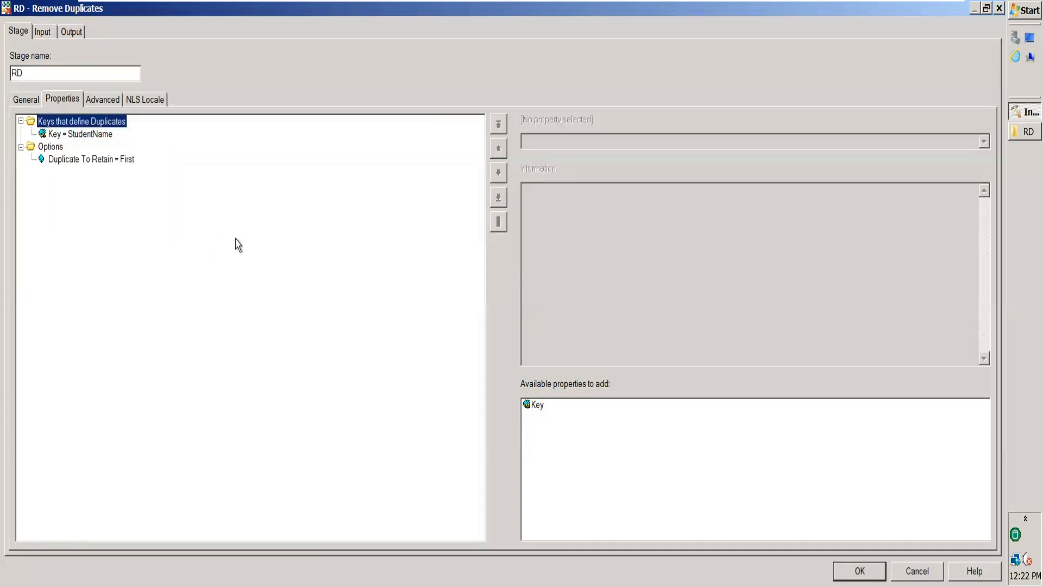
# Step: Examine the RD stage's property groups and the optional properties available for the StudentName key
pyautogui.click(21, 121)
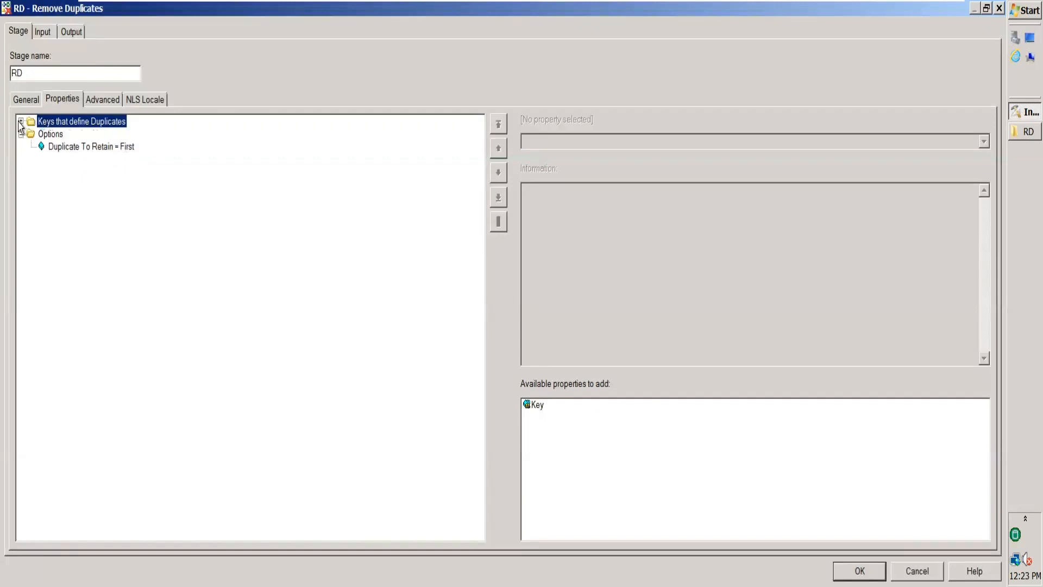
pyautogui.click(21, 134)
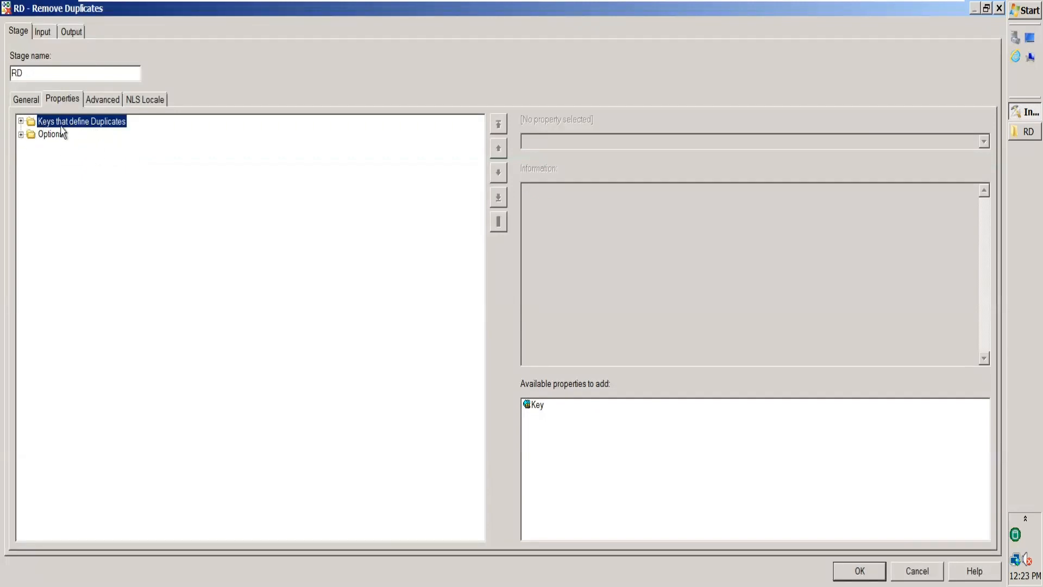
pyautogui.click(21, 121)
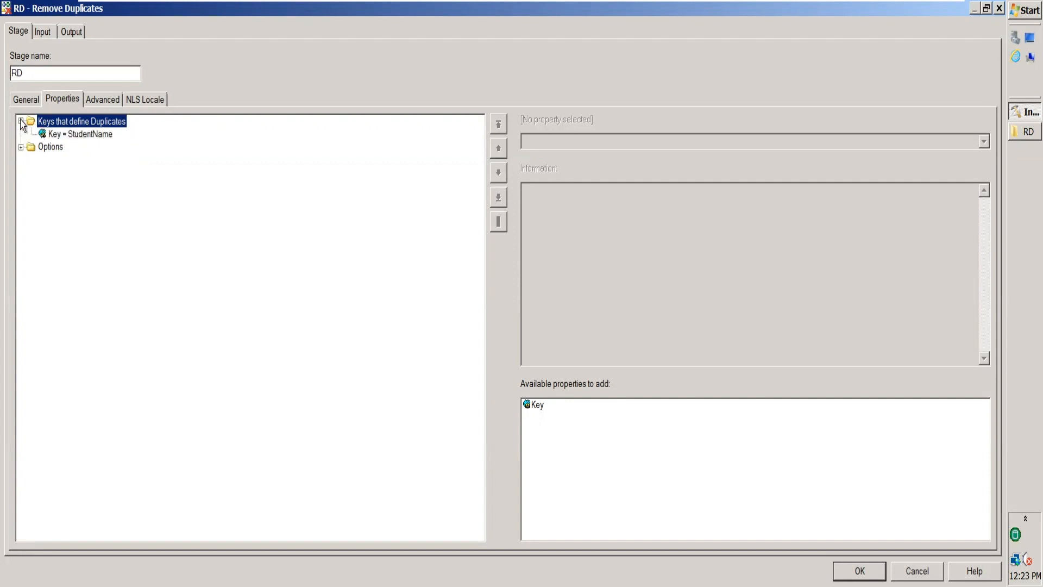
pyautogui.click(96, 136)
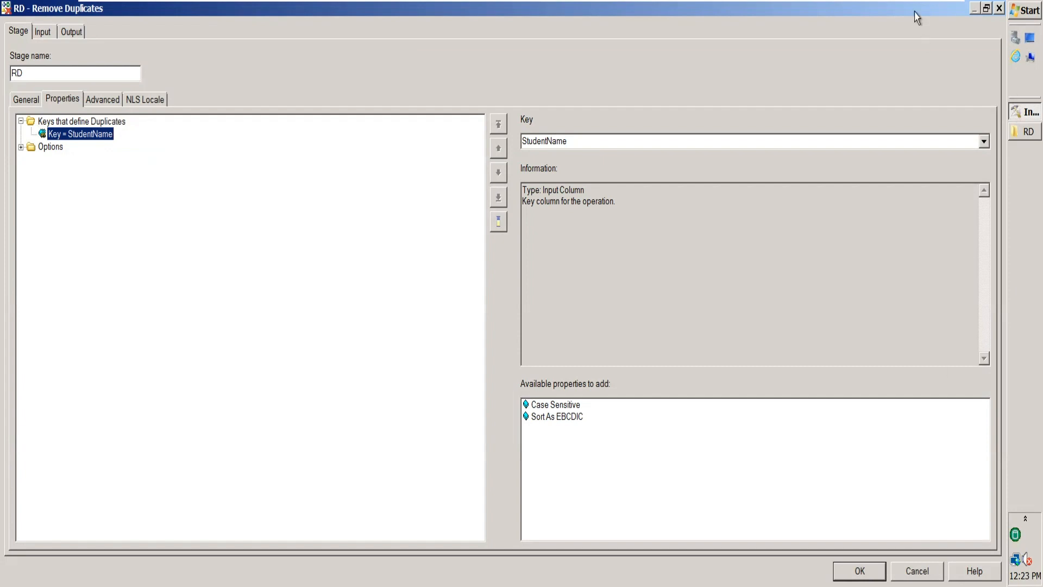
# Step: Switch to the Excel workbook and enter the sample first name in all capitals in L9 and with only its initial capitalised in L10
pyautogui.moveTo(806, 2)
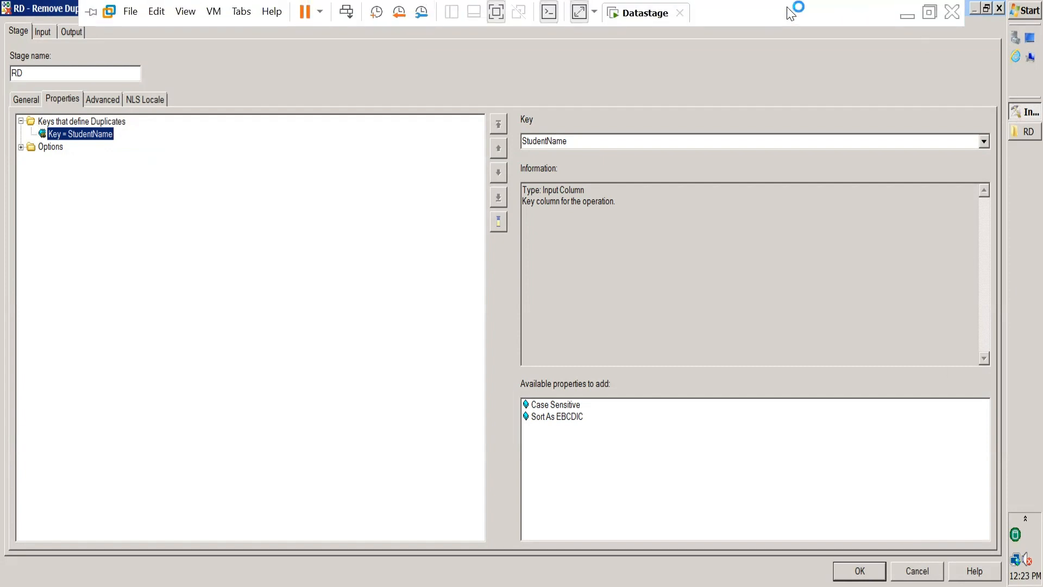
pyautogui.click(910, 13)
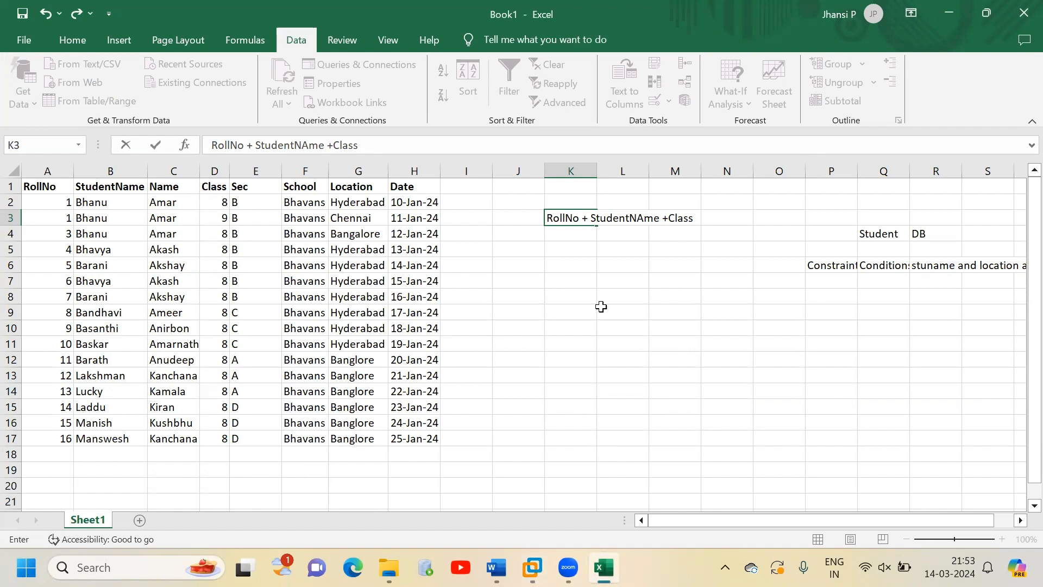
pyautogui.click(631, 314)
pyautogui.write('AMAR')
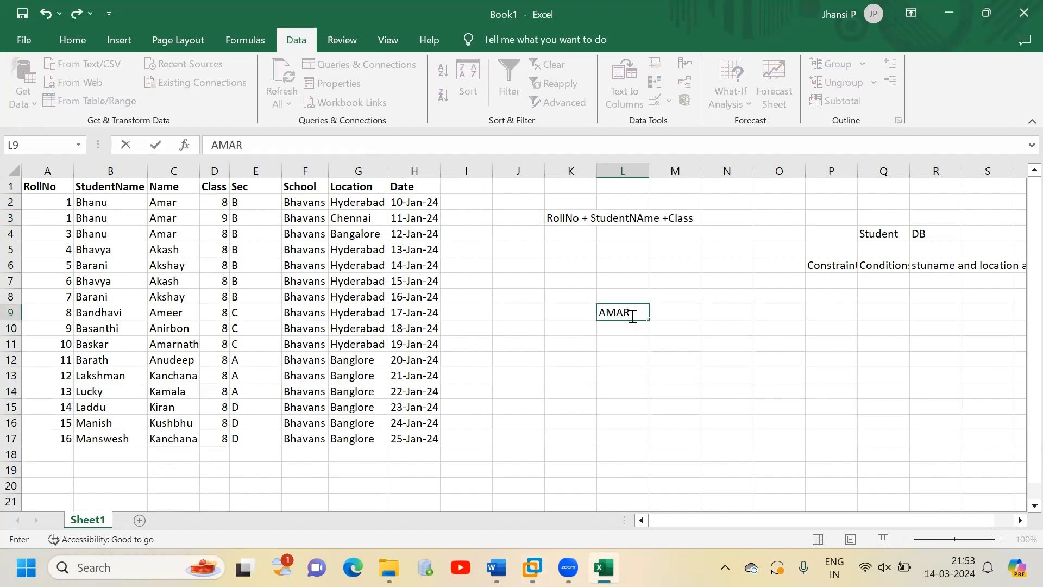
pyautogui.press('Return')
pyautogui.write('Amar')
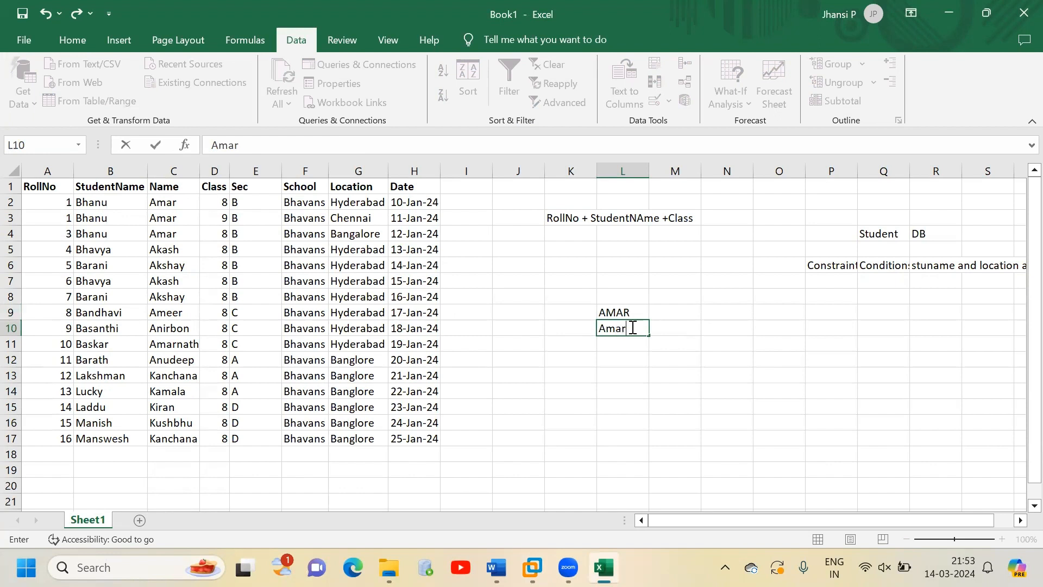
pyautogui.click(717, 373)
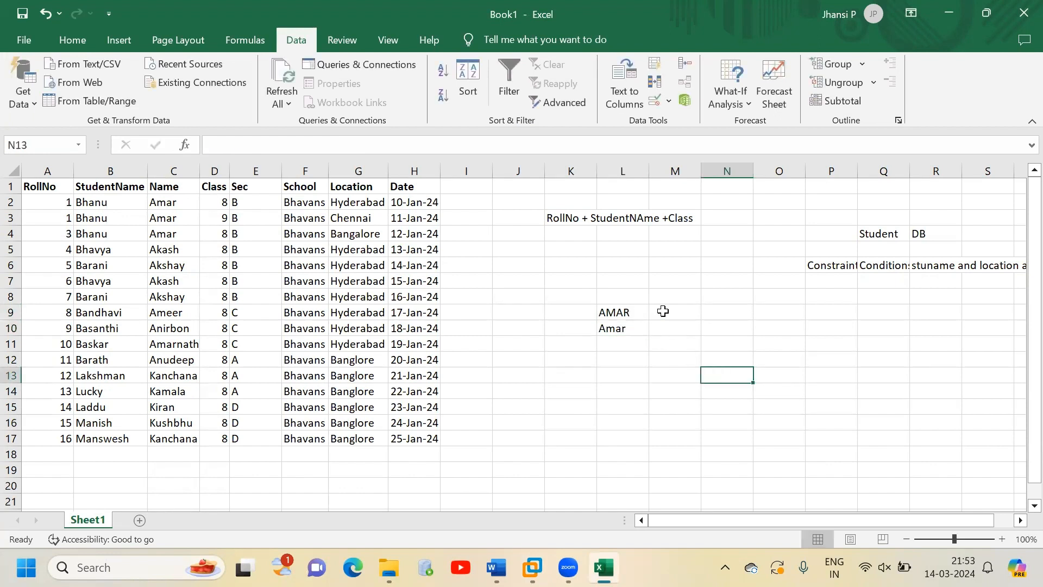
# Step: Enter the labels "Casesensitive" in N9 and "caseinsensitive" in N10, and fit column N to its contents
pyautogui.click(741, 312)
pyautogui.write('Case')
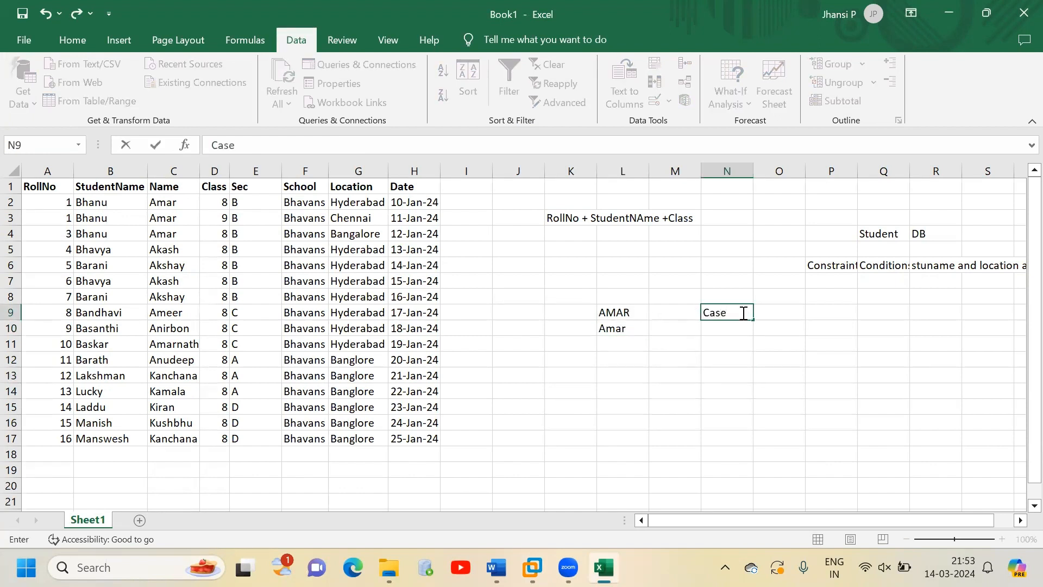
pyautogui.write('sentsitive')
pyautogui.click(756, 361)
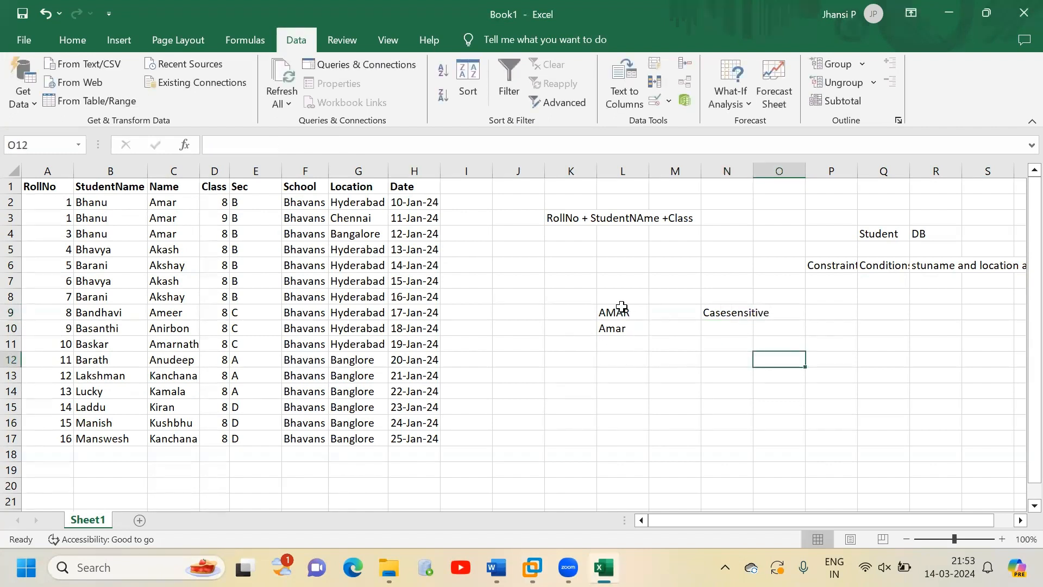
pyautogui.moveTo(623, 310); pyautogui.dragTo(622, 328)
pyautogui.click(738, 328)
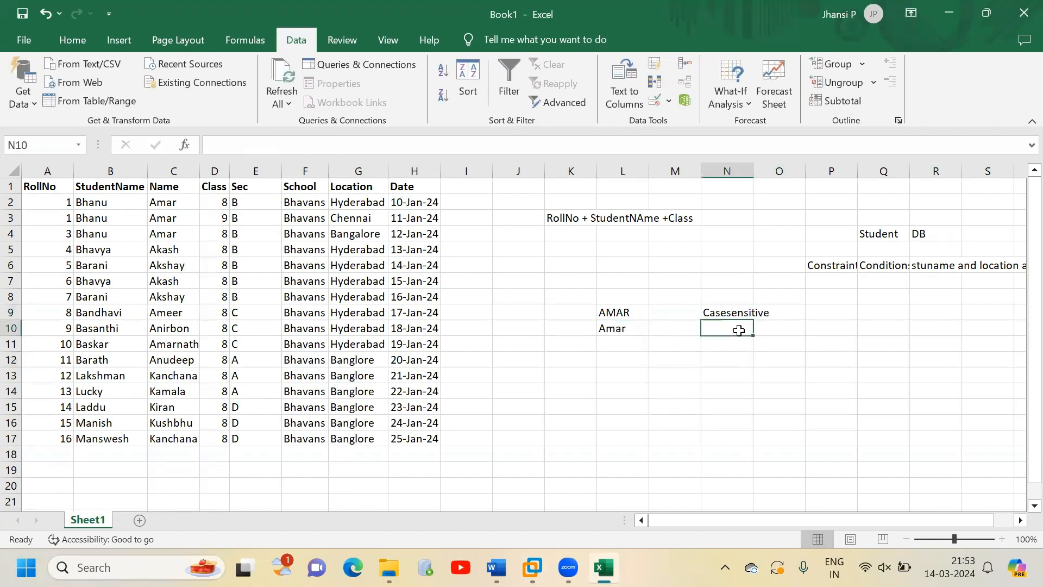
pyautogui.write('caseinsensitive')
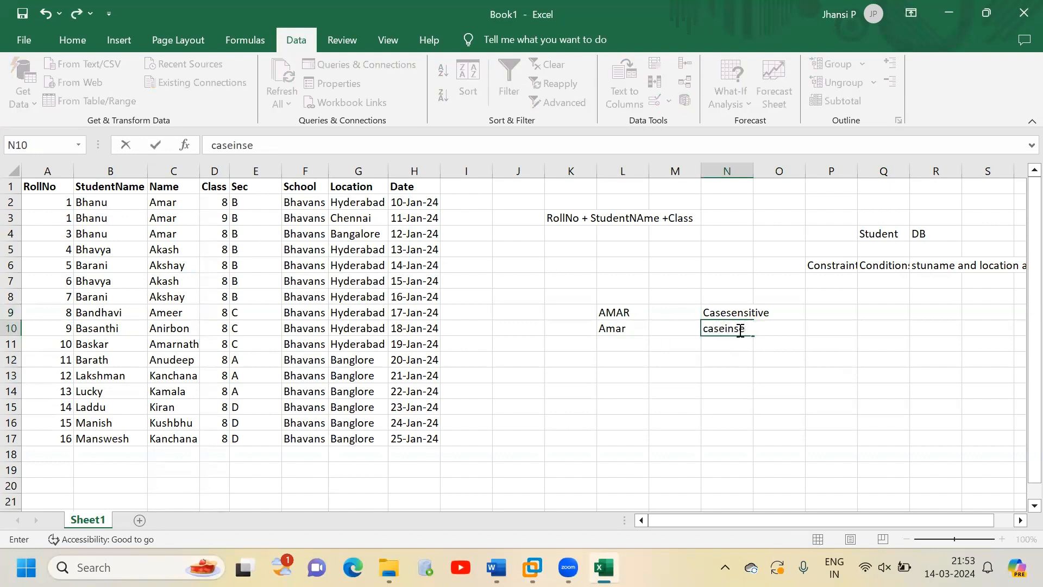
pyautogui.click(707, 374)
pyautogui.moveTo(625, 313); pyautogui.dragTo(625, 323)
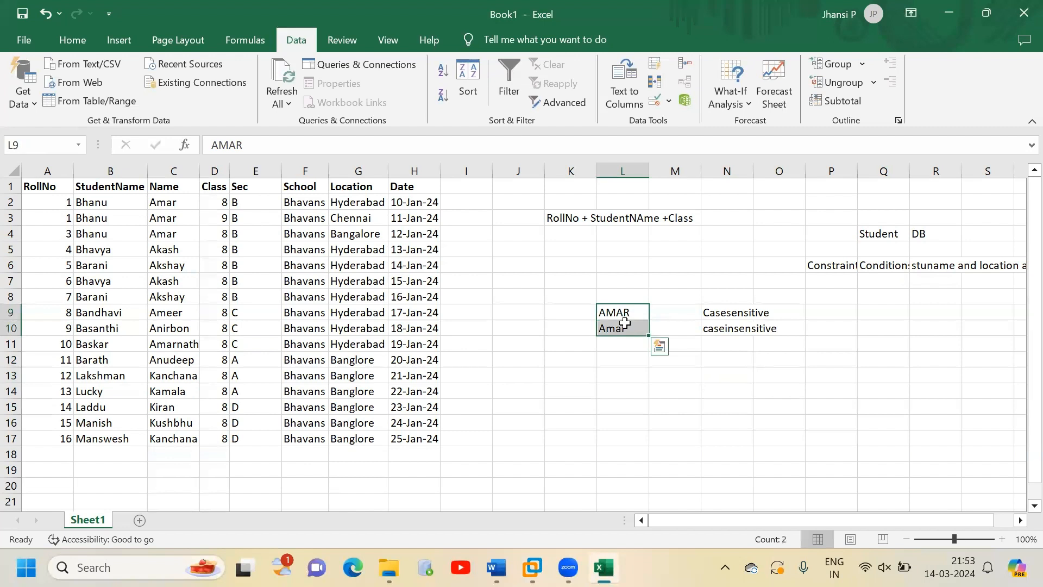
pyautogui.doubleClick(753, 171)
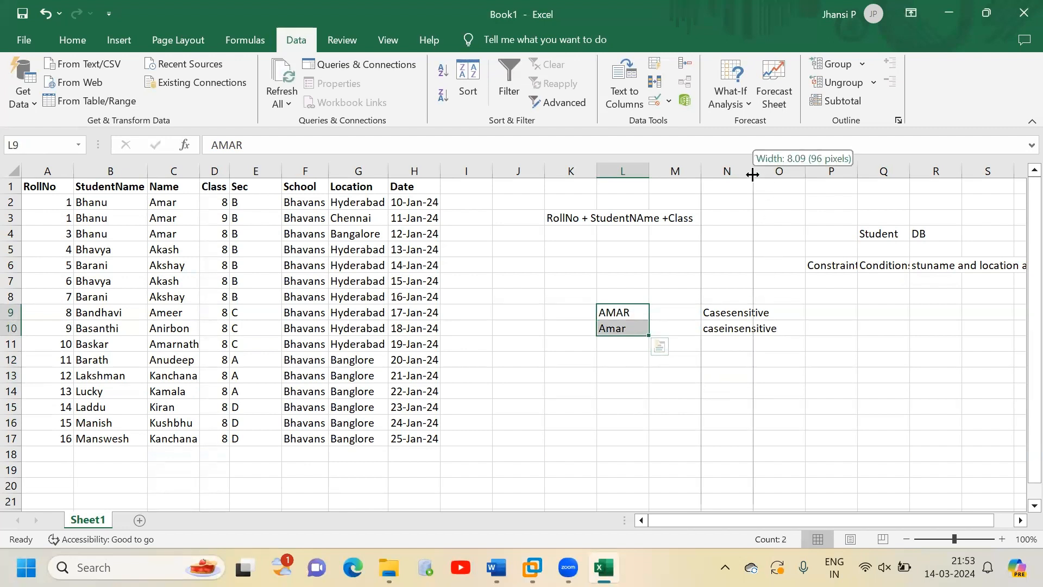
# Step: Replace the sample first name in L10 with its all-capitals spelling to match L9
pyautogui.click(729, 329)
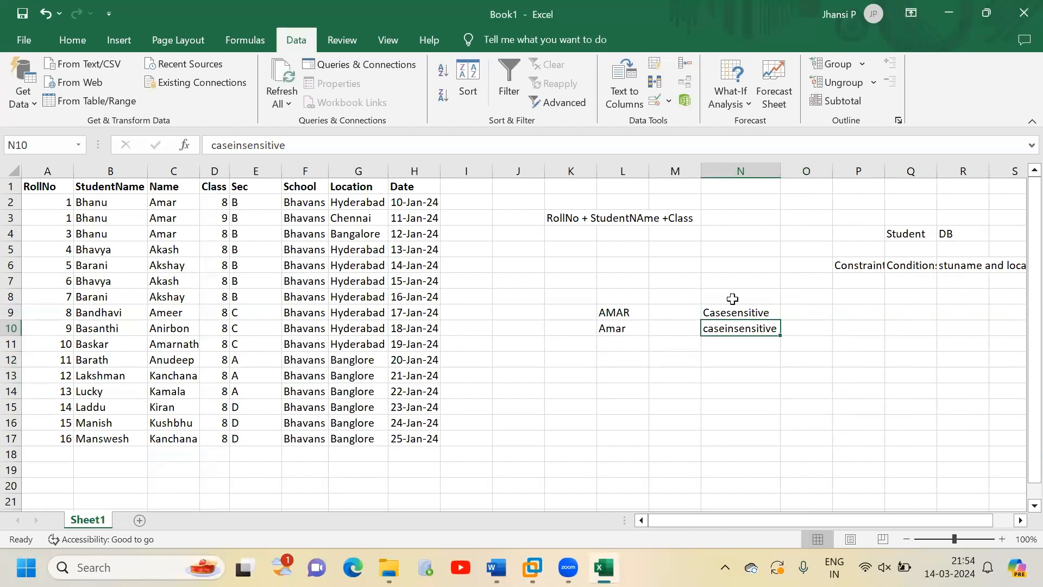
pyautogui.click(756, 314)
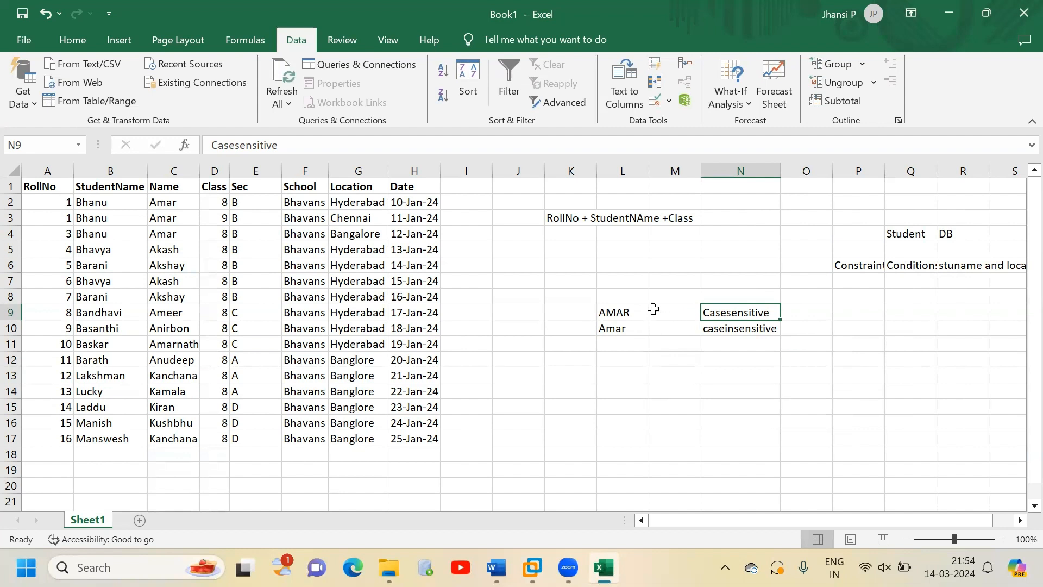
pyautogui.click(622, 328)
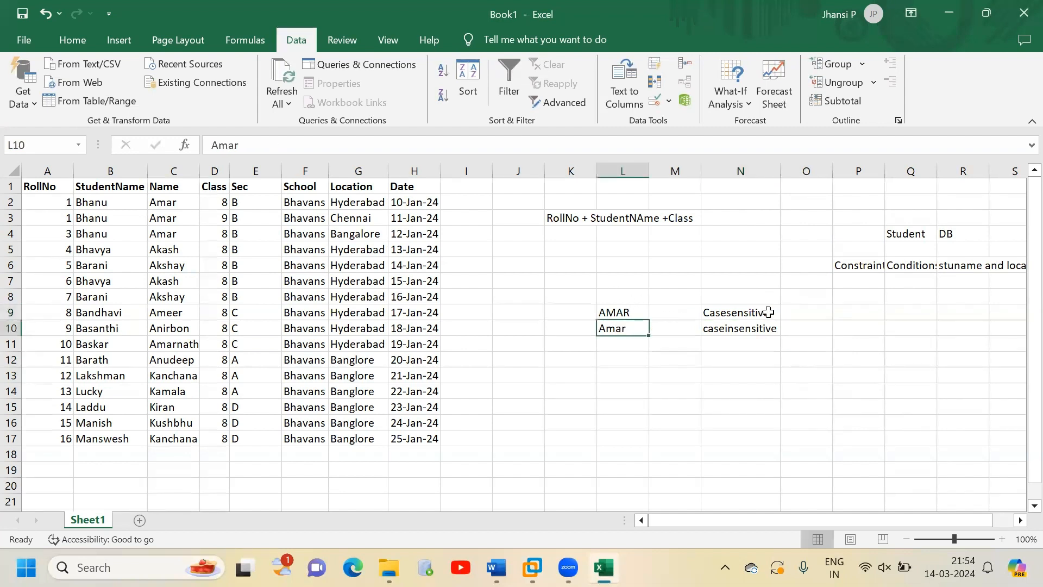
pyautogui.click(735, 312)
pyautogui.click(630, 330)
pyautogui.write('AMAR')
pyautogui.moveTo(631, 313); pyautogui.dragTo(633, 328)
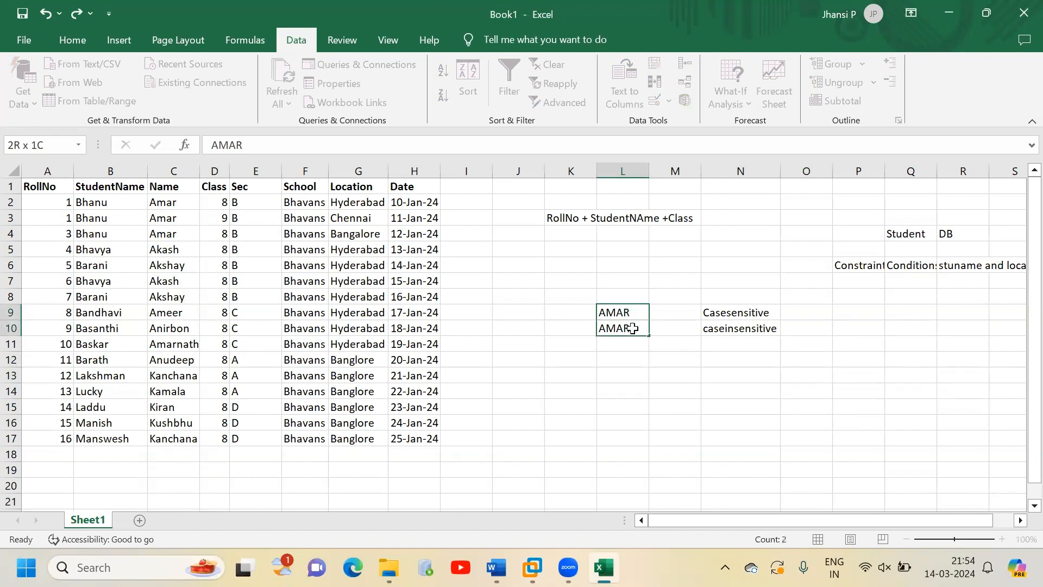
# Step: Enter the sample first name with only its initial capitalised in L11, and compare L9:L11 against the caseinsensitive label
pyautogui.click(630, 348)
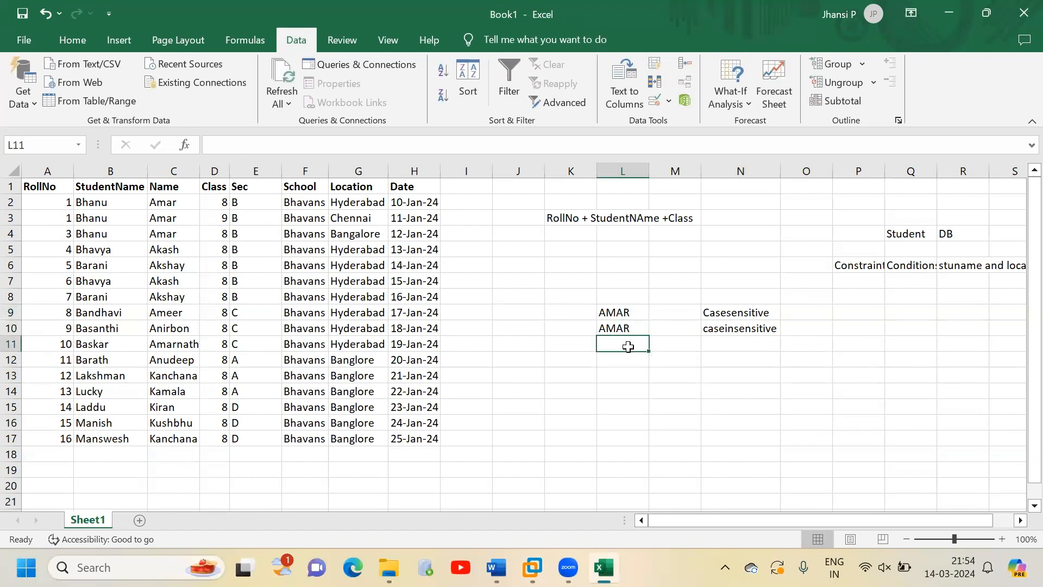
pyautogui.write('AmaRr')
pyautogui.moveTo(616, 347); pyautogui.dragTo(592, 343)
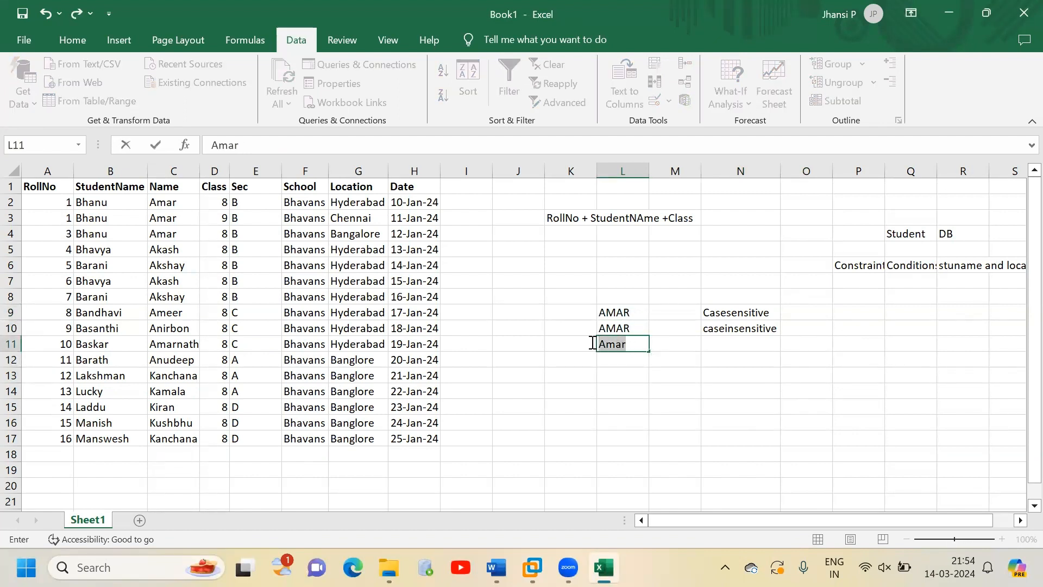
pyautogui.click(659, 374)
pyautogui.click(624, 312)
pyautogui.moveTo(624, 312); pyautogui.dragTo(623, 345)
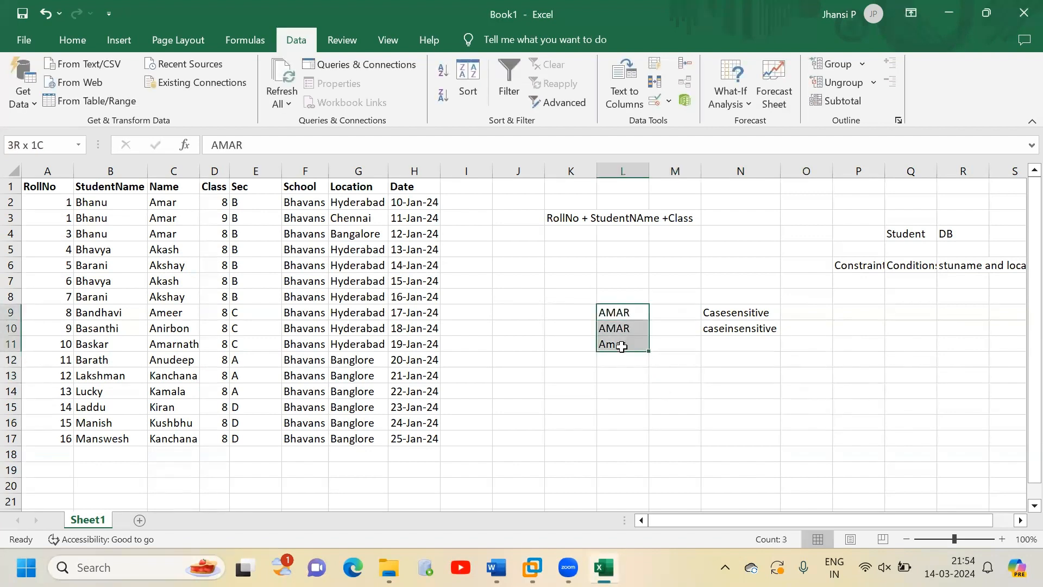
pyautogui.click(737, 332)
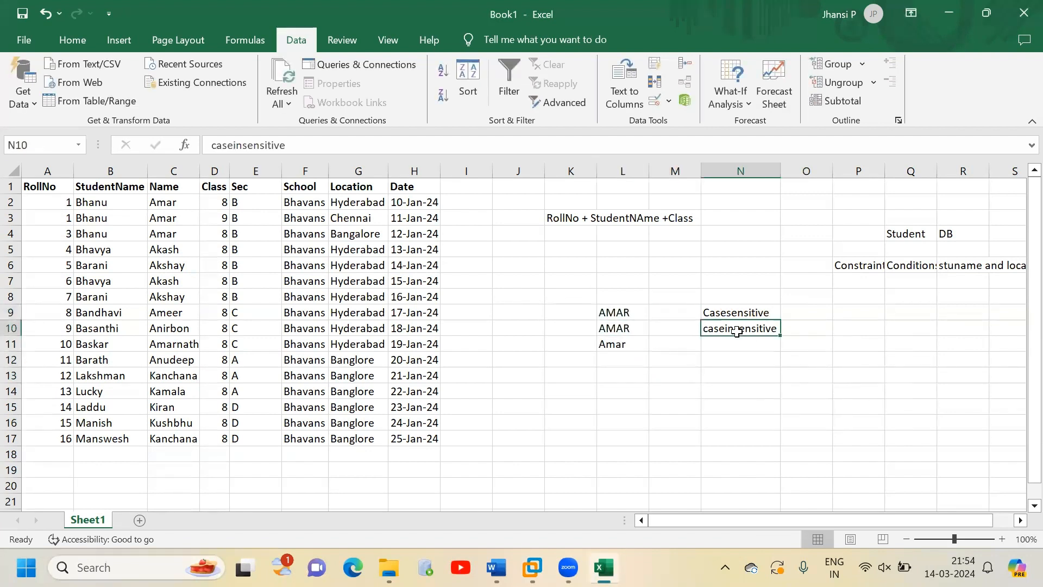
# Step: Clear the label in N10 and enter the sample first name with only its initial capitalised in P9 and in all capitals in P10
pyautogui.press('Delete')
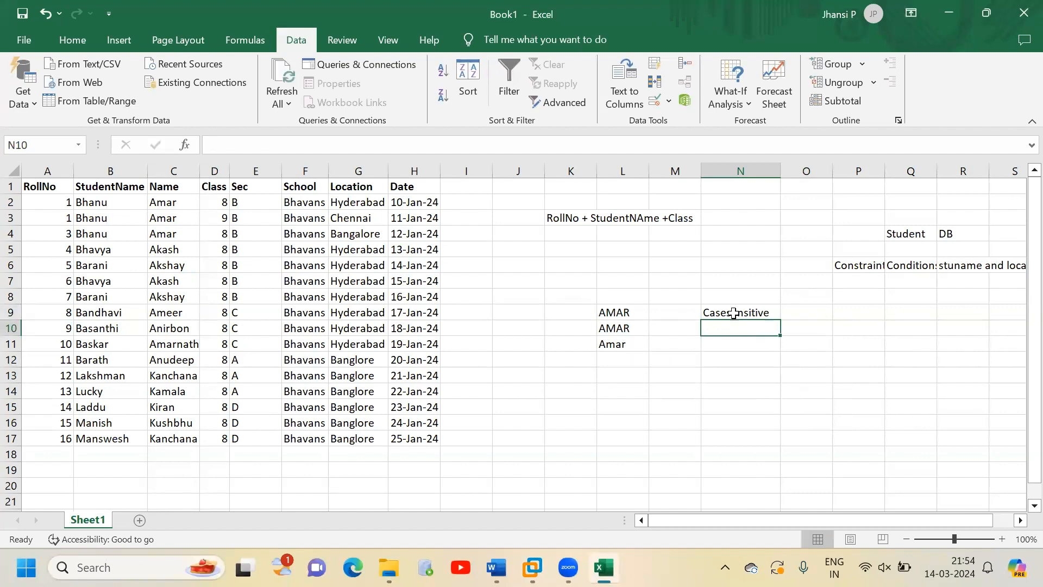
pyautogui.click(849, 313)
pyautogui.write('Amar')
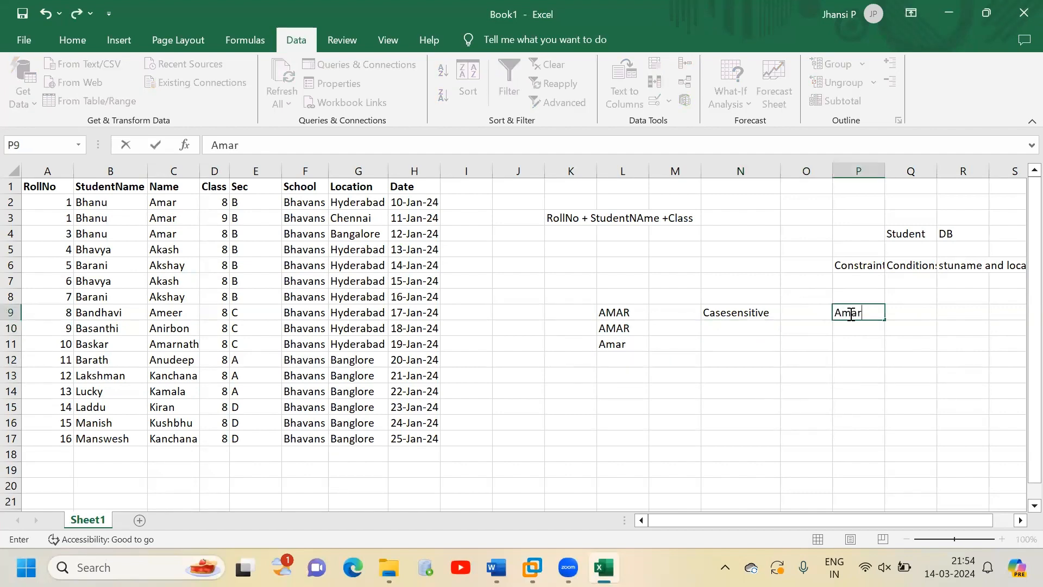
pyautogui.press('Return')
pyautogui.write('AMAR')
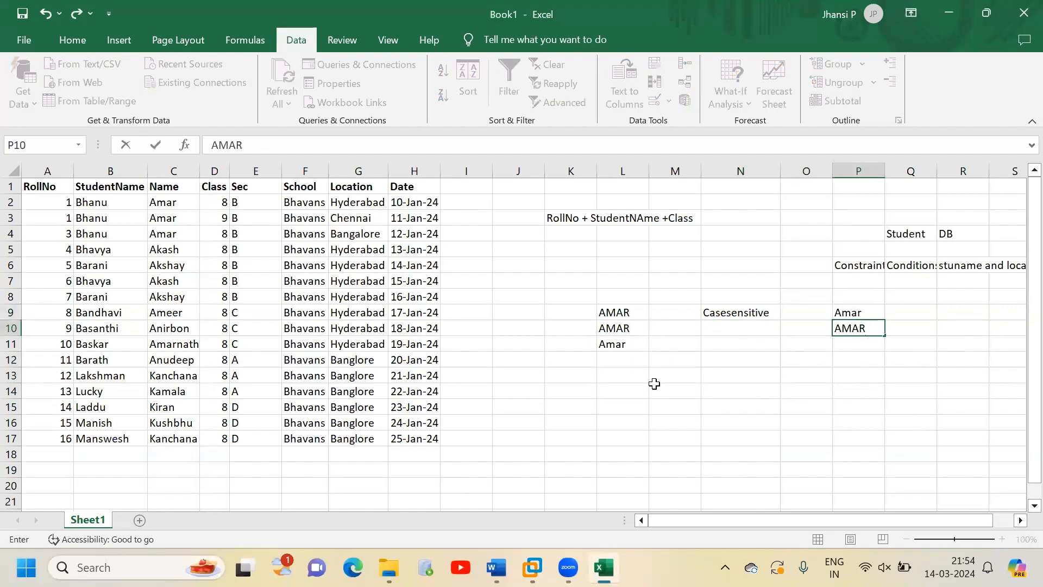
pyautogui.click(654, 383)
# Step: Copy the three sample name spellings in L9:L11 to the range starting at L15
pyautogui.click(618, 302)
pyautogui.click(617, 315)
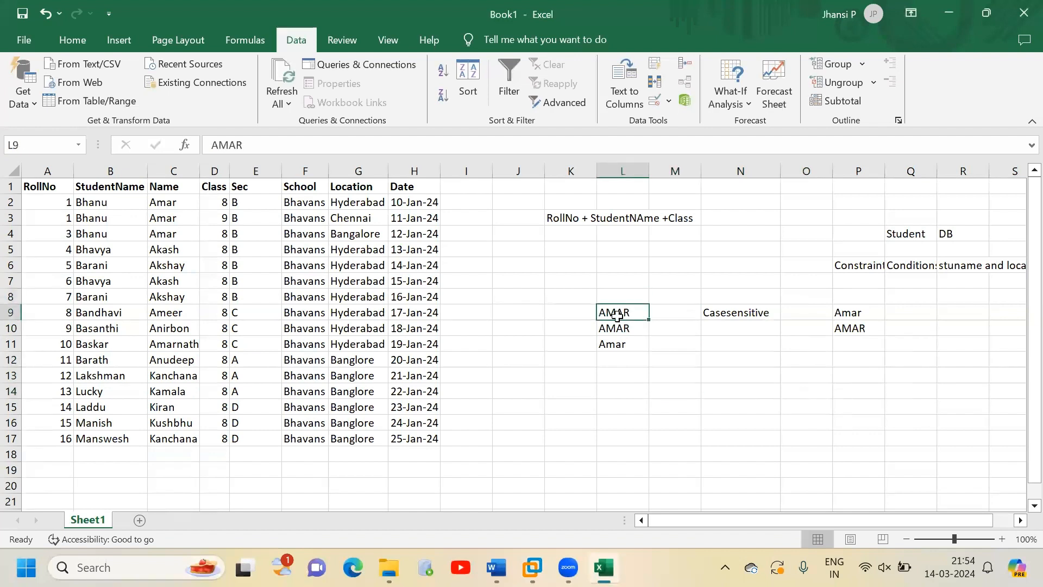
pyautogui.moveTo(617, 316); pyautogui.dragTo(617, 342)
pyautogui.hotkey('ctrl', 'c')
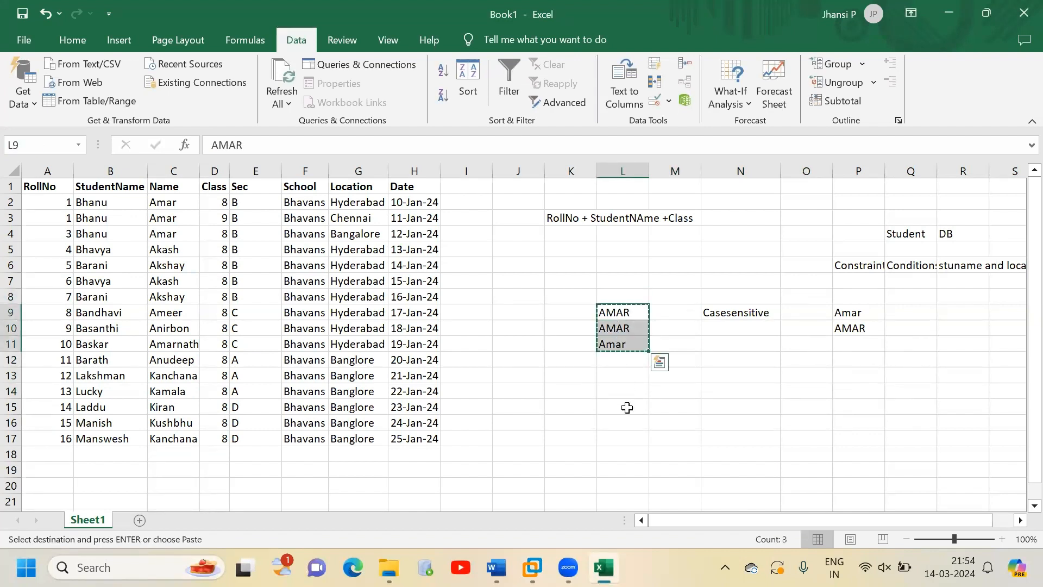
pyautogui.click(627, 408)
pyautogui.hotkey('ctrl', 'v')
# Step: Enter the label "caseinsensitve" in N15 and both spellings of the sample first name in P15, all capitals first, separated by a slash
pyautogui.click(740, 413)
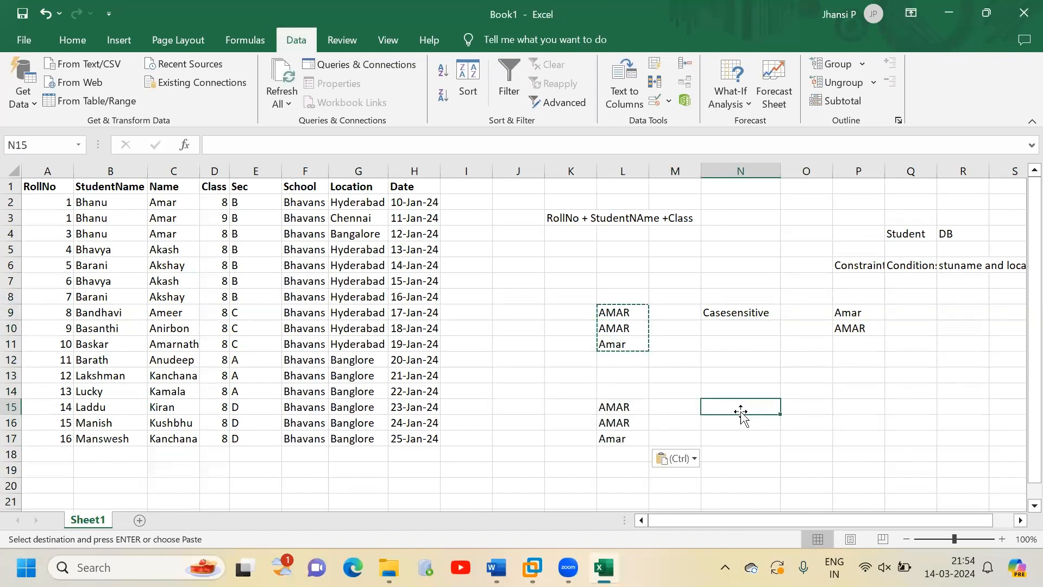
pyautogui.write('caseinse')
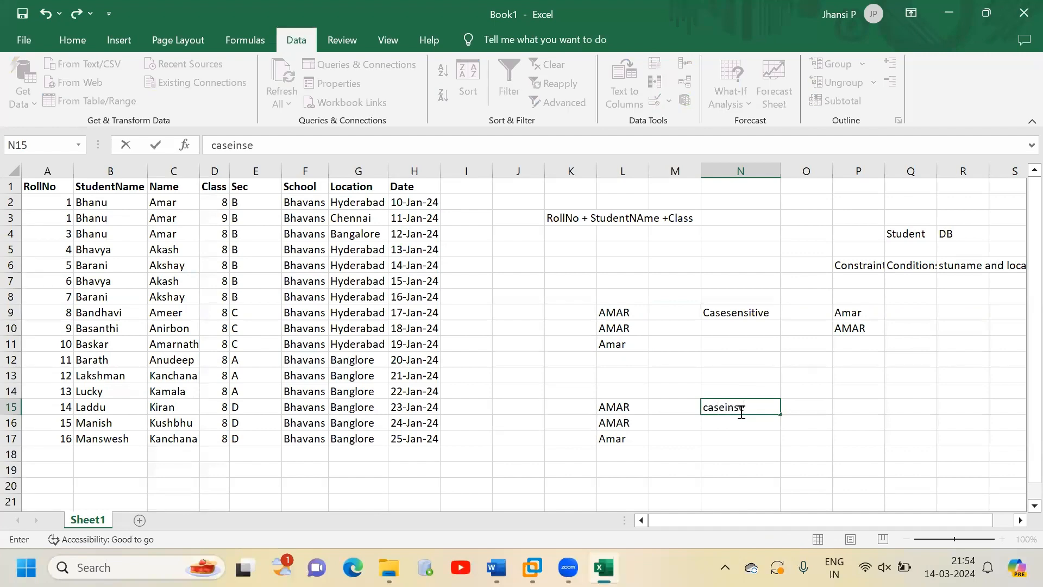
pyautogui.write('nsitve')
pyautogui.press('Tab')
pyautogui.press('Tab')
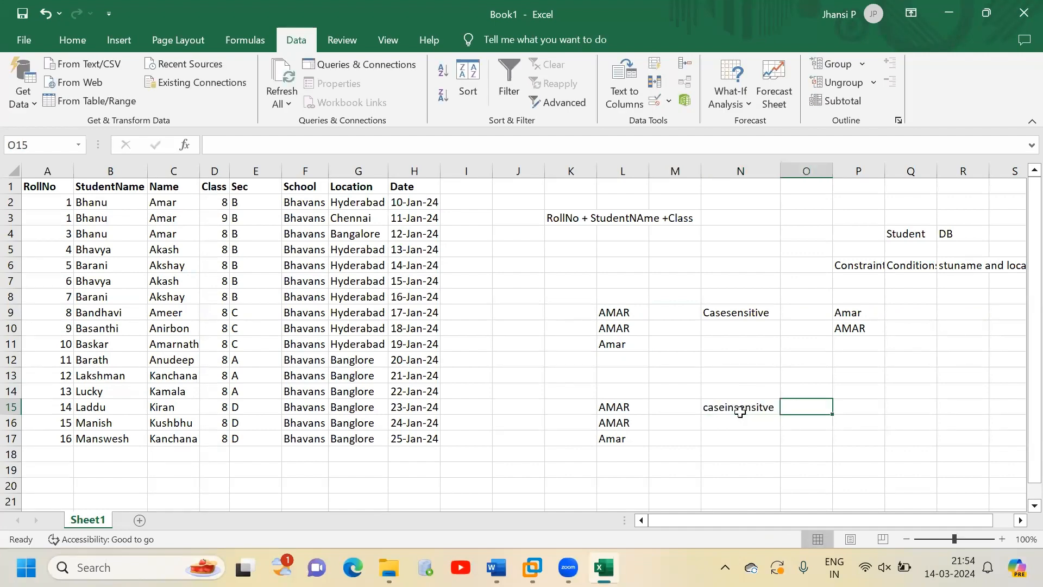
pyautogui.write('A')
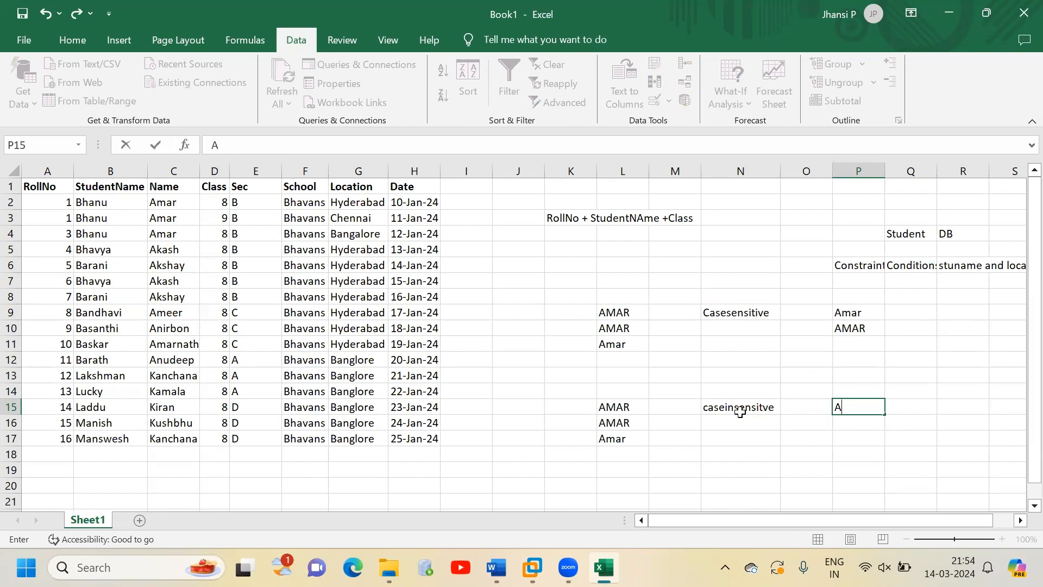
pyautogui.write('MAR/Amar')
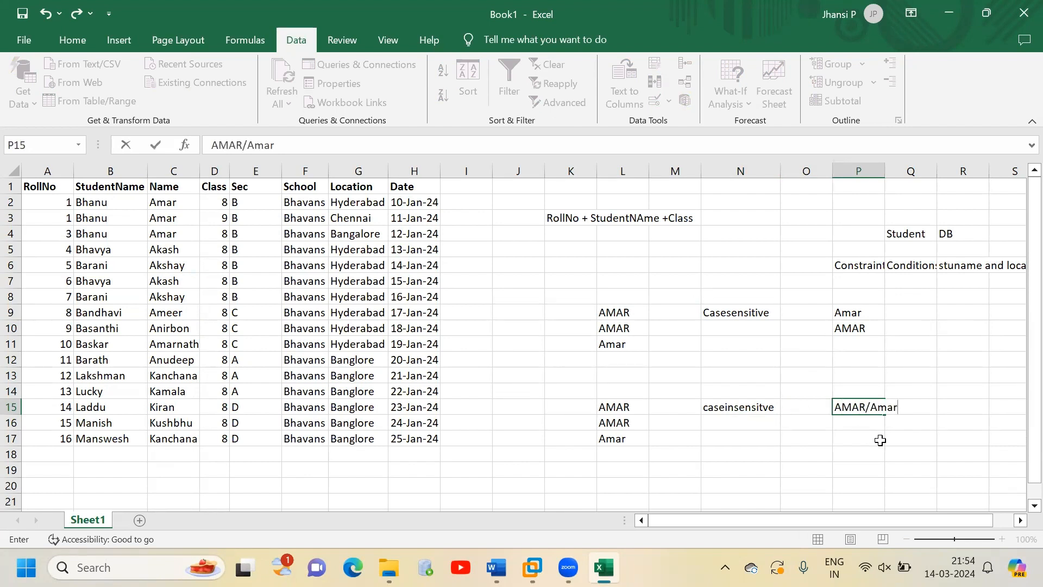
pyautogui.click(900, 454)
pyautogui.click(865, 413)
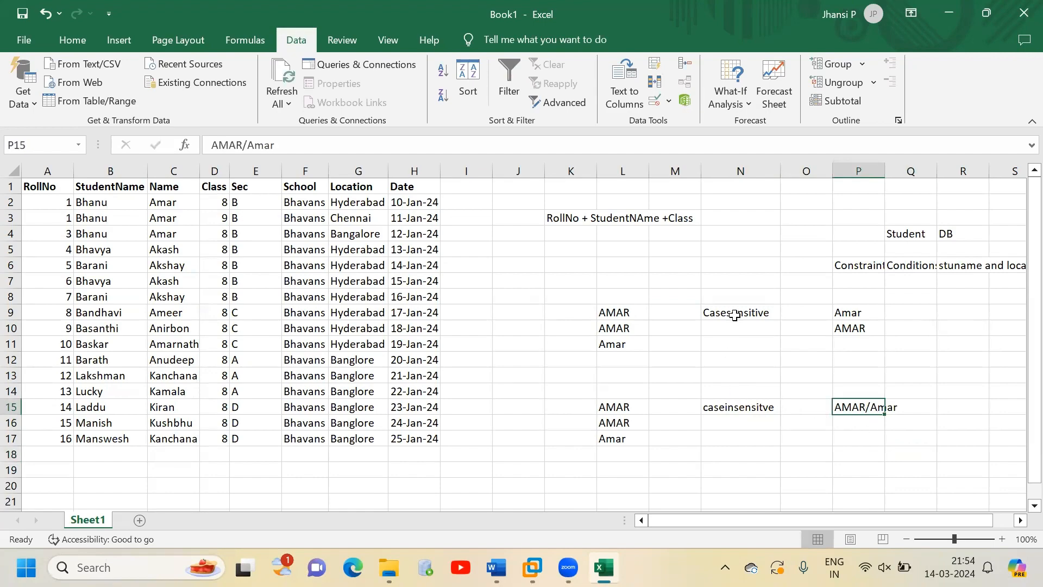
# Step: Switch to the RD stage editor and add Case Sensitive to the StudentName key, trying False before setting it to True
pyautogui.click(532, 566)
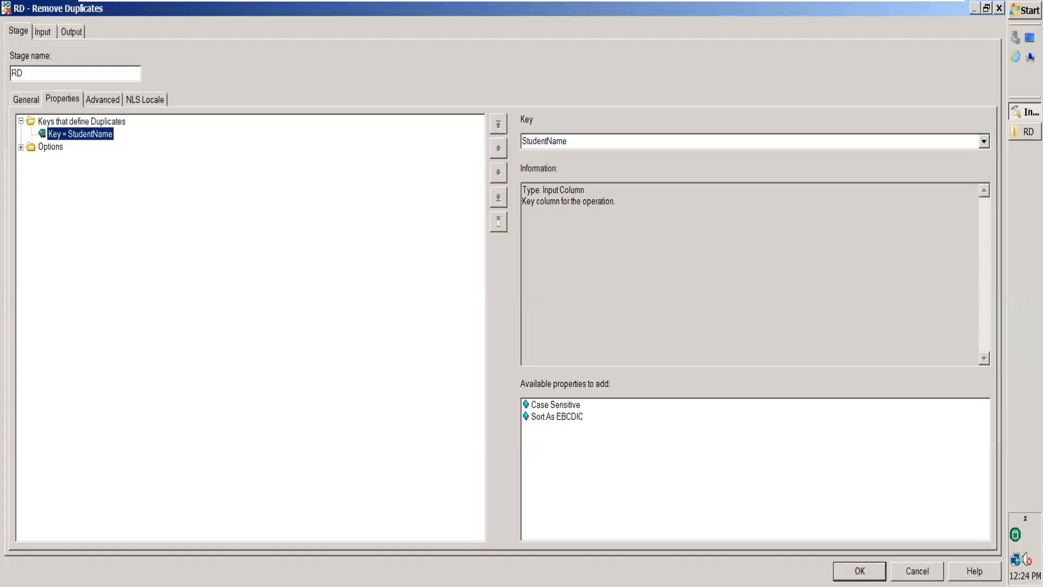
pyautogui.click(552, 408)
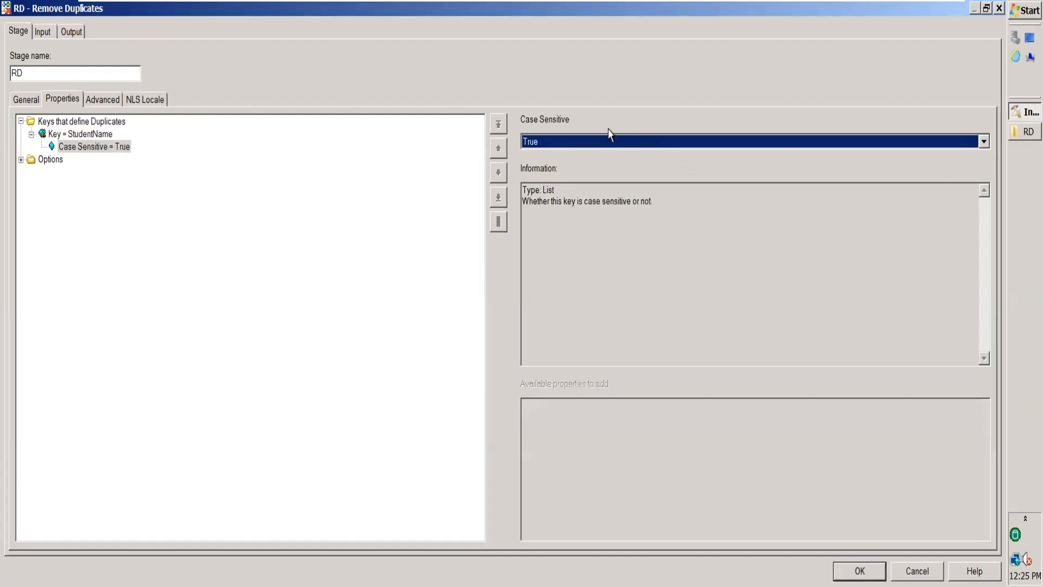
pyautogui.click(611, 141)
pyautogui.click(581, 154)
pyautogui.click(589, 144)
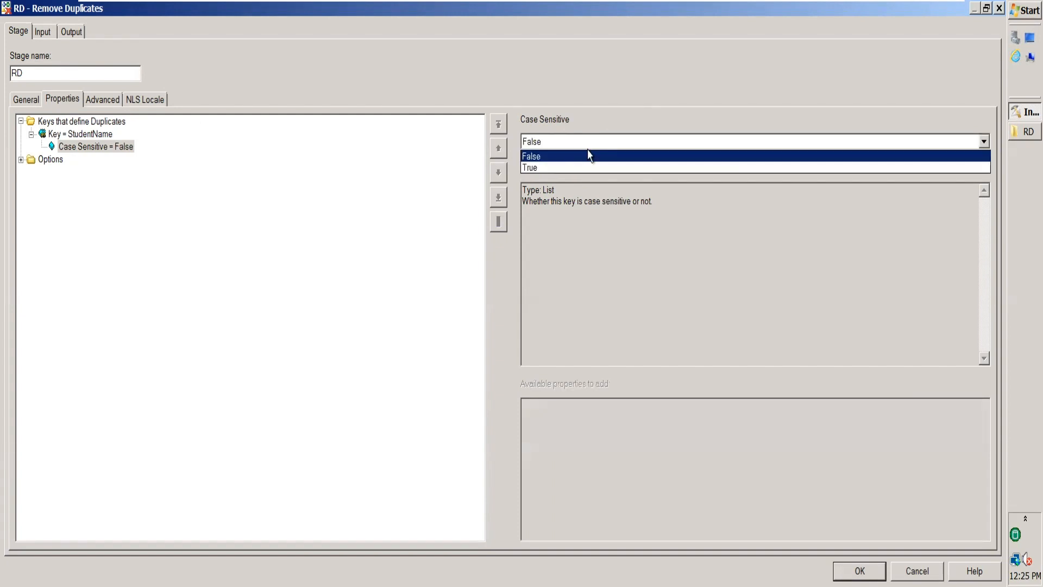
pyautogui.click(578, 165)
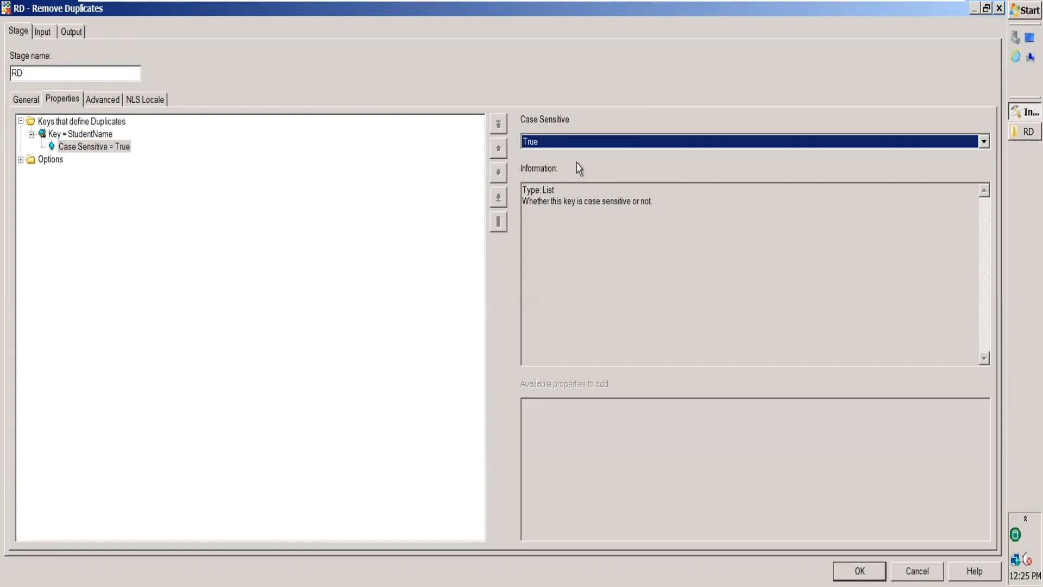
# Step: Remove the Case Sensitive property from the StudentName key and try adding another key under Keys that define Duplicates
pyautogui.click(115, 147)
pyautogui.rightClick(116, 147)
pyautogui.click(139, 151)
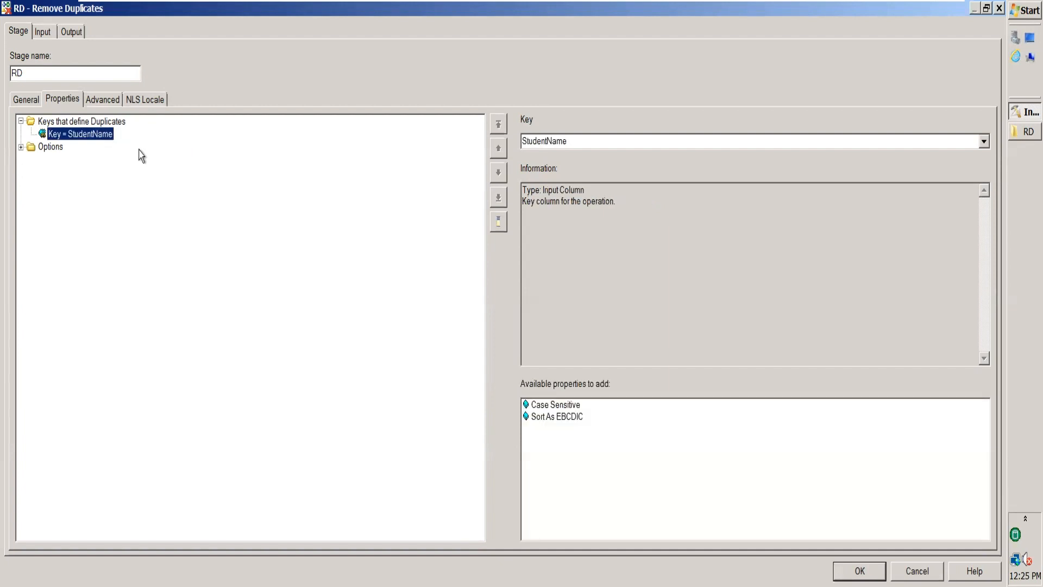
pyautogui.click(123, 121)
pyautogui.doubleClick(536, 405)
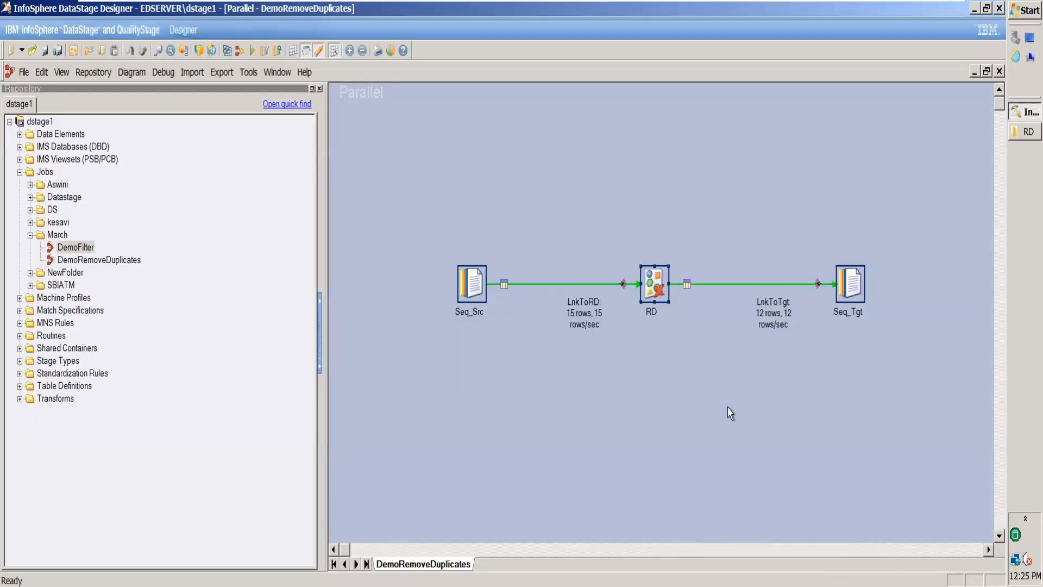
# Step: Switch to the RD folder, open DistinctStudents.txt full screen to examine the deduplicated student records, and close it
pyautogui.click(1016, 136)
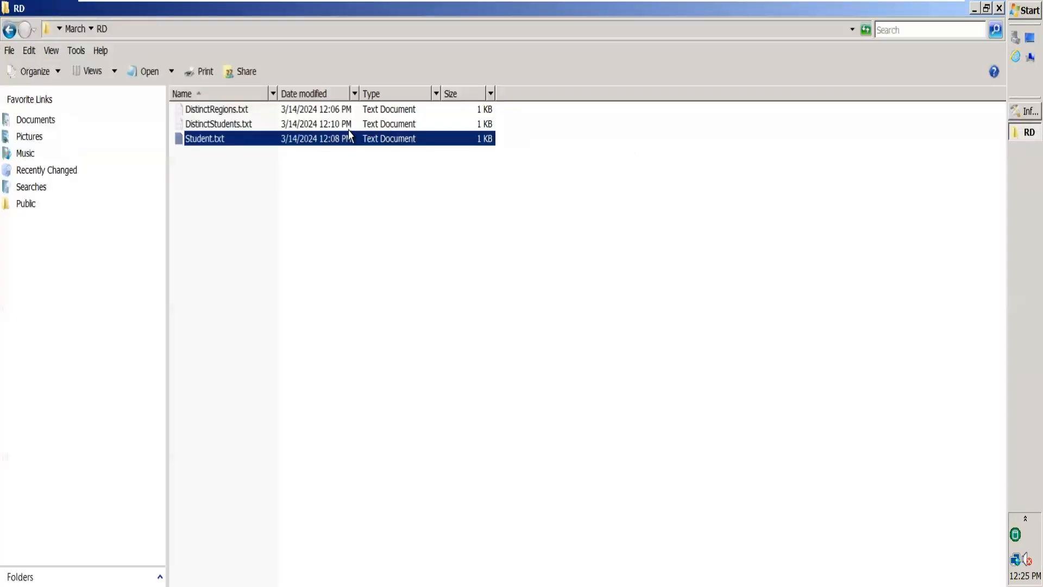
pyautogui.click(275, 138)
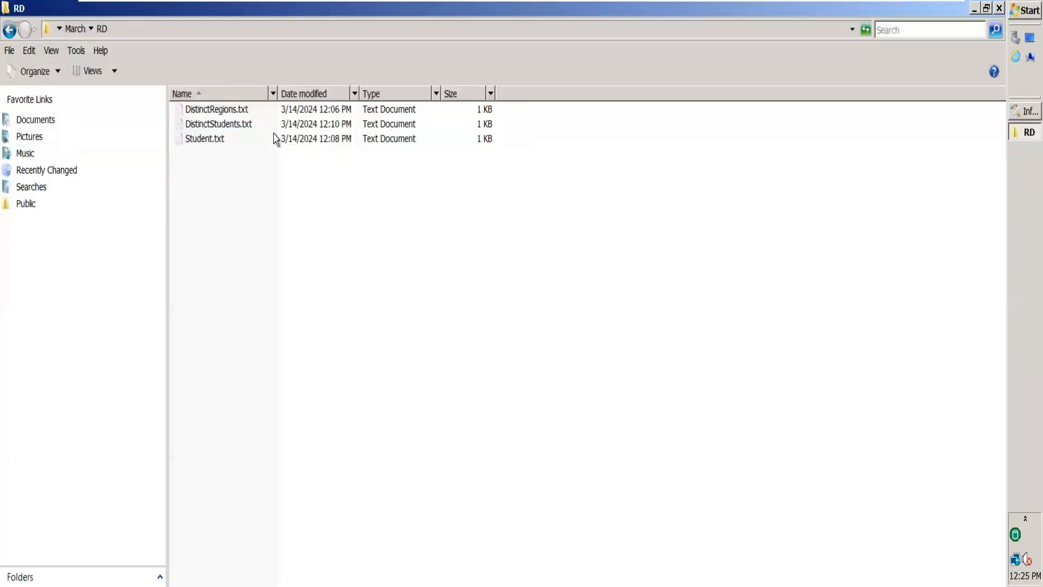
pyautogui.doubleClick(232, 130)
pyautogui.click(664, 183)
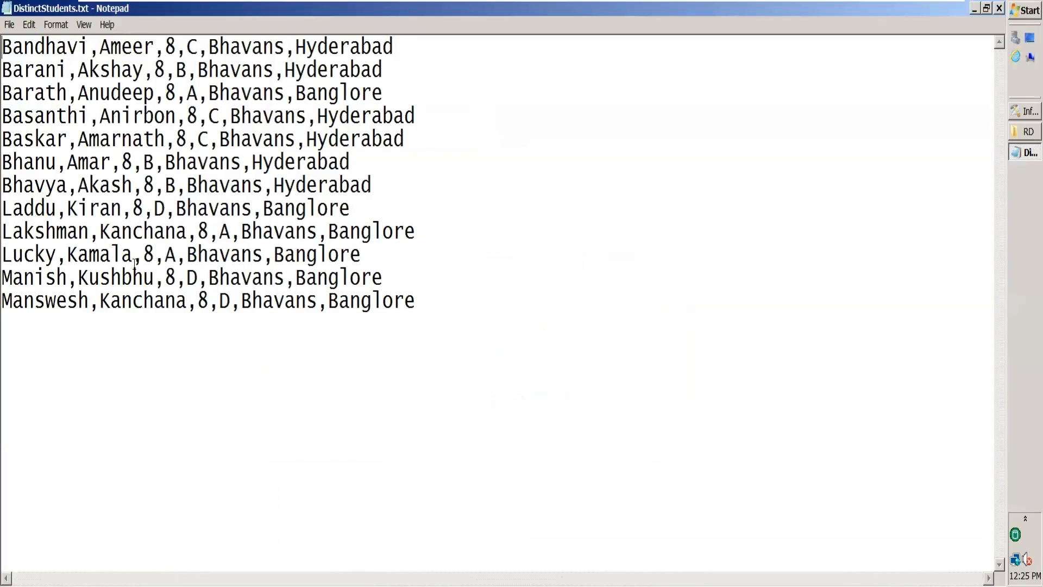
pyautogui.click(999, 8)
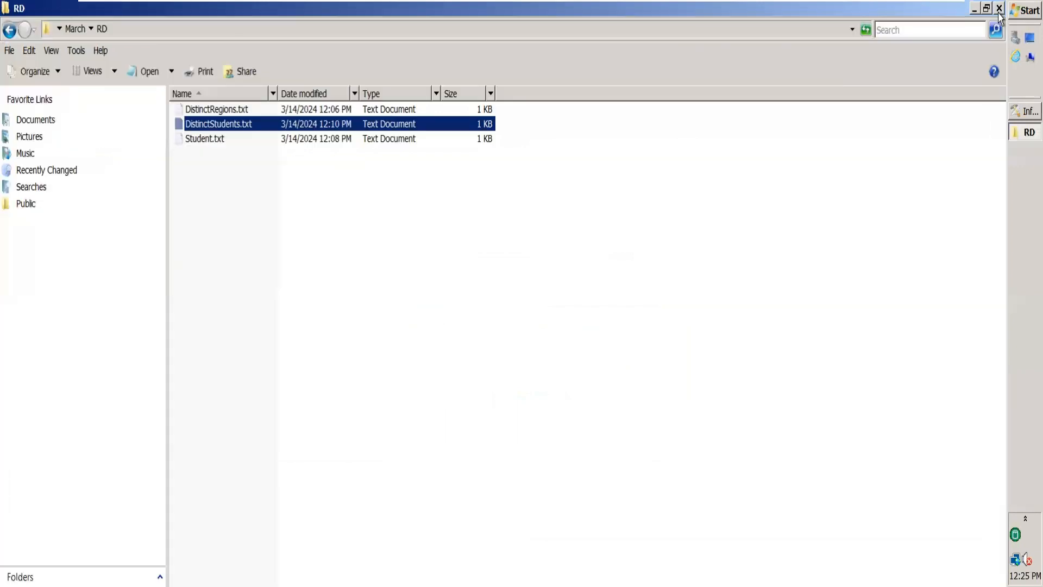
# Step: Open the source file Student.txt full screen, review its student rows for repeated records, and close it
pyautogui.doubleClick(273, 139)
pyautogui.click(663, 183)
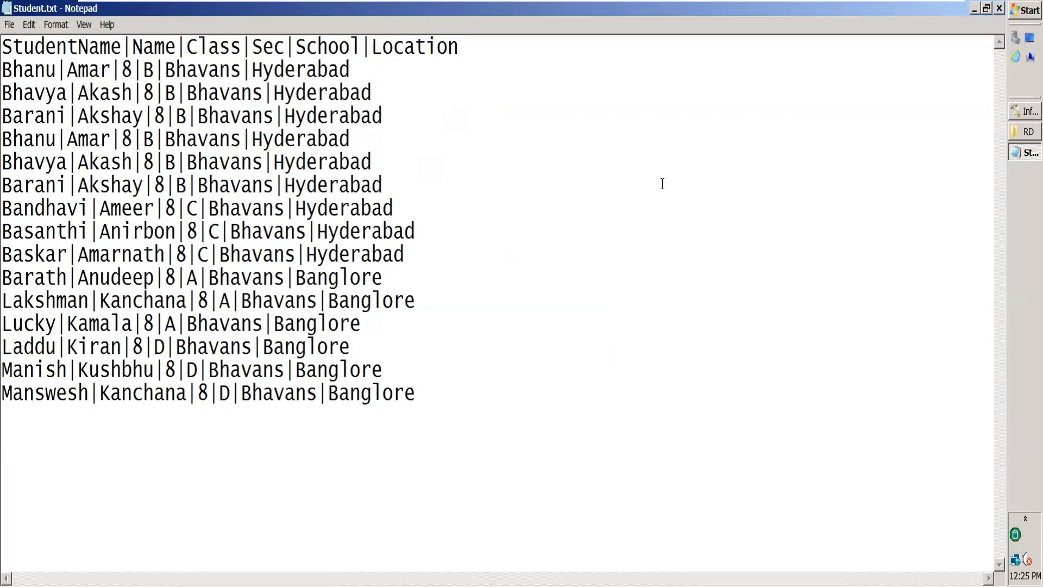
pyautogui.moveTo(33, 76); pyautogui.dragTo(79, 346)
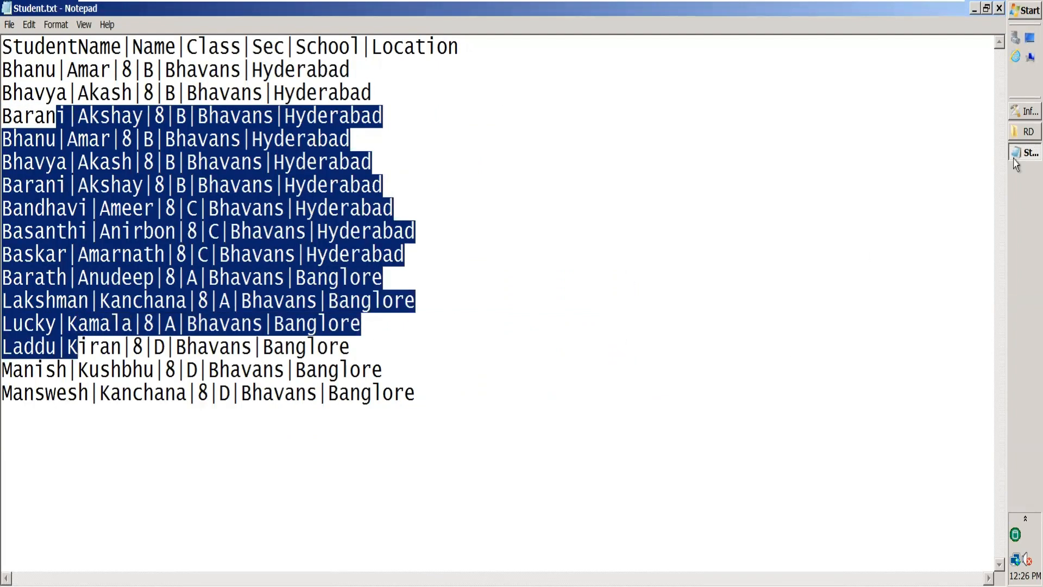
pyautogui.click(999, 8)
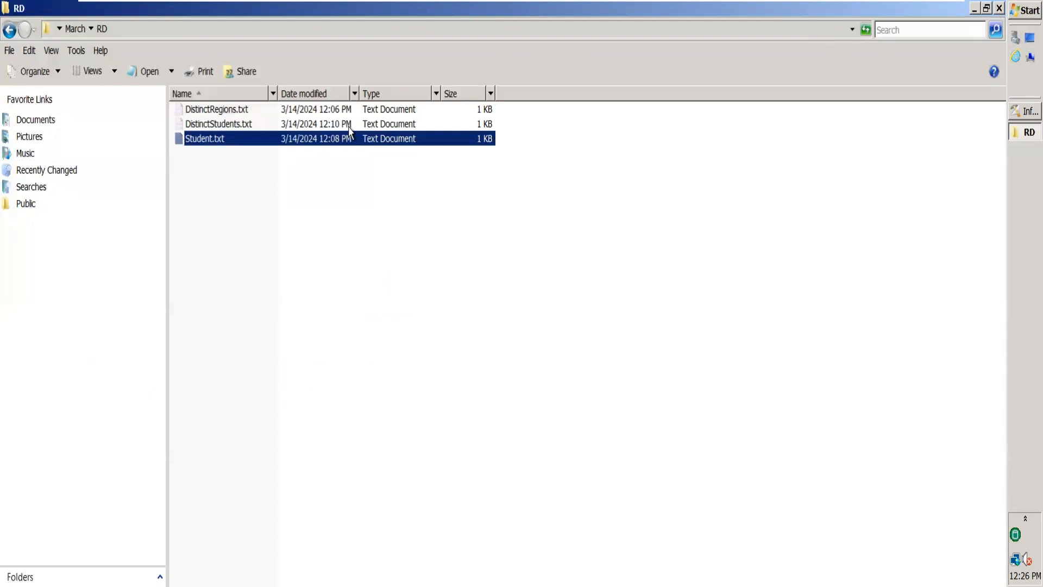
# Step: Reopen DistinctStudents.txt, highlight its second record to check the output against the source, and close the file
pyautogui.doubleClick(236, 129)
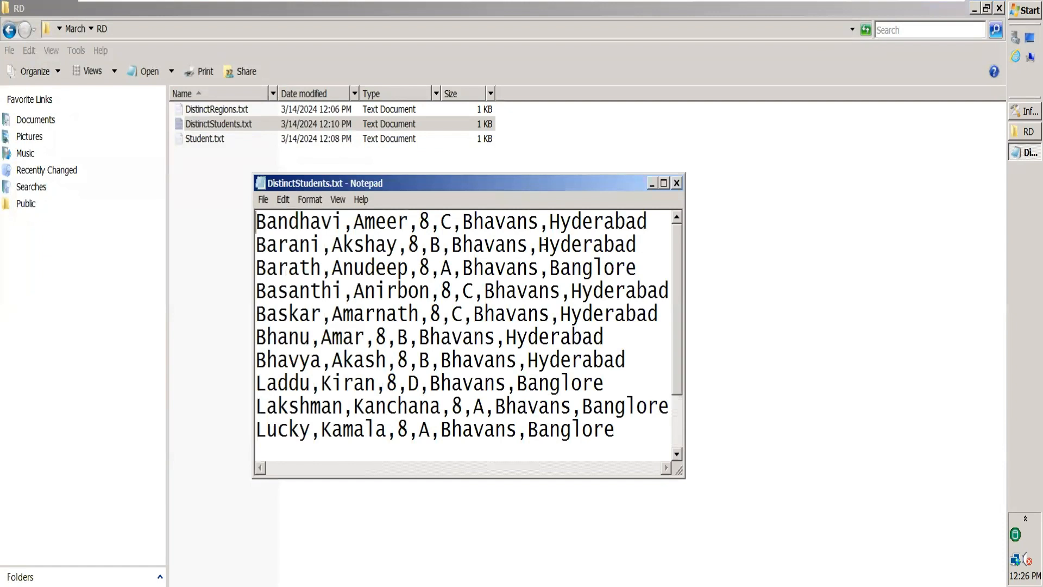
pyautogui.press('Down')
pyautogui.hotkey('shift', 'End')
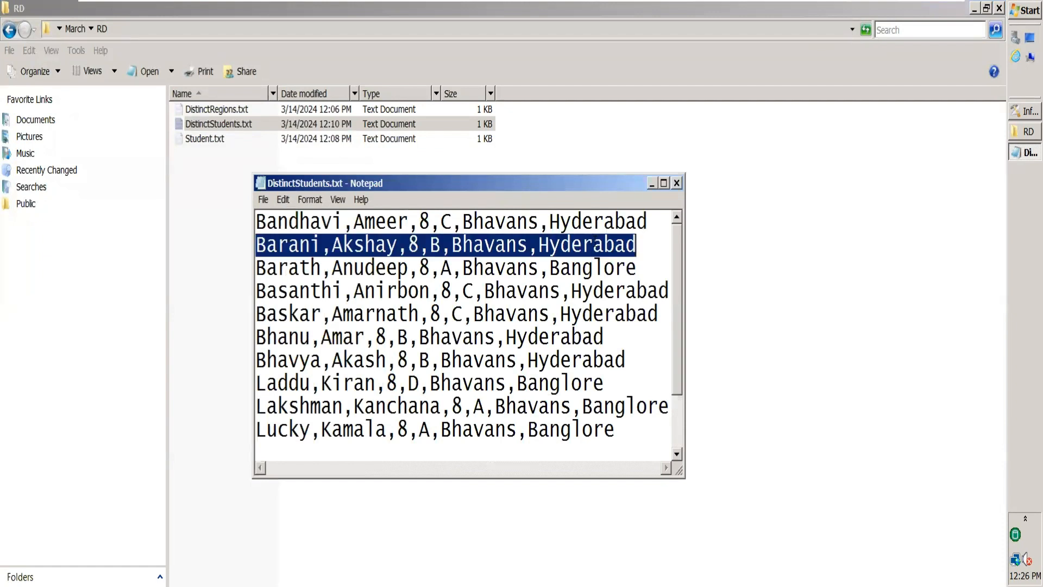
pyautogui.click(677, 184)
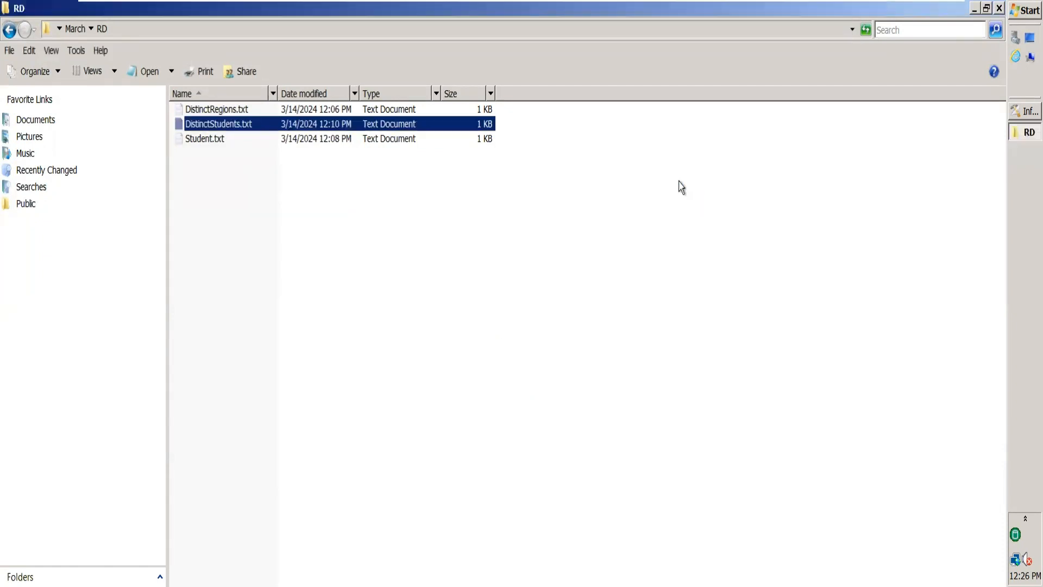